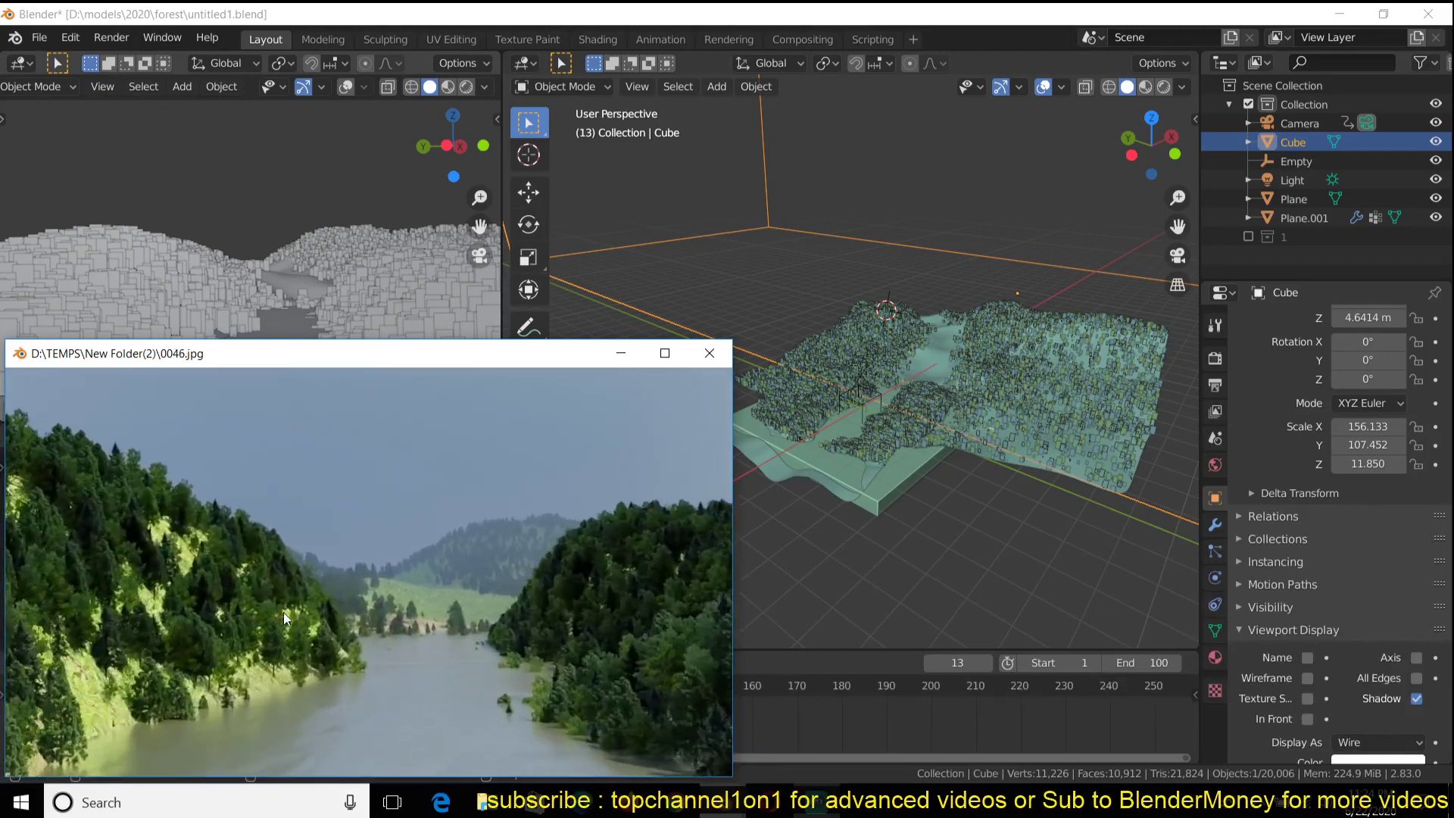
# - Open the animation player and scrub through the rendered river and forest frames
pyautogui.click(815, 809)
pyautogui.click(815, 809)
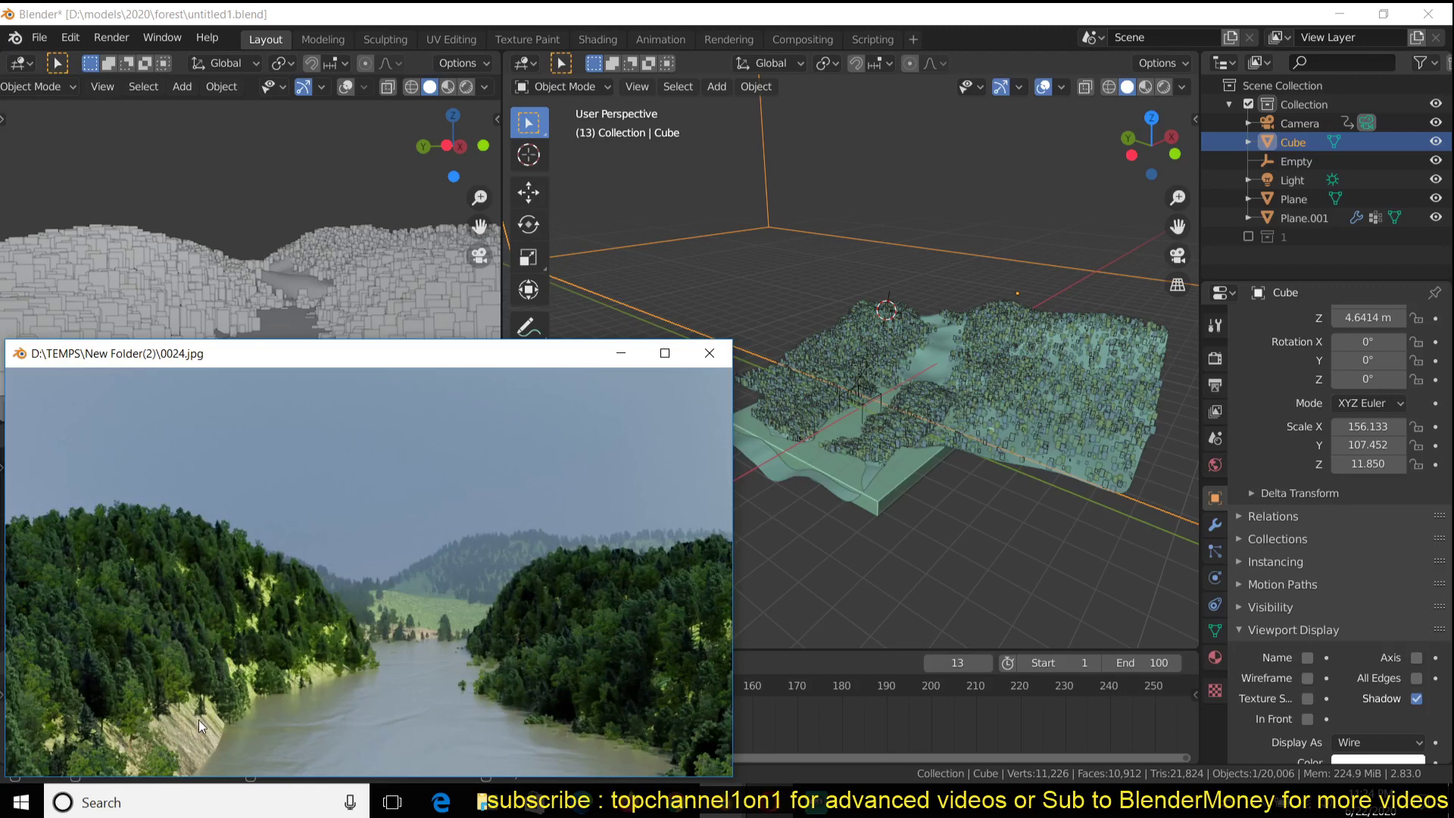
pyautogui.moveTo(251, 722); pyautogui.dragTo(208, 721)
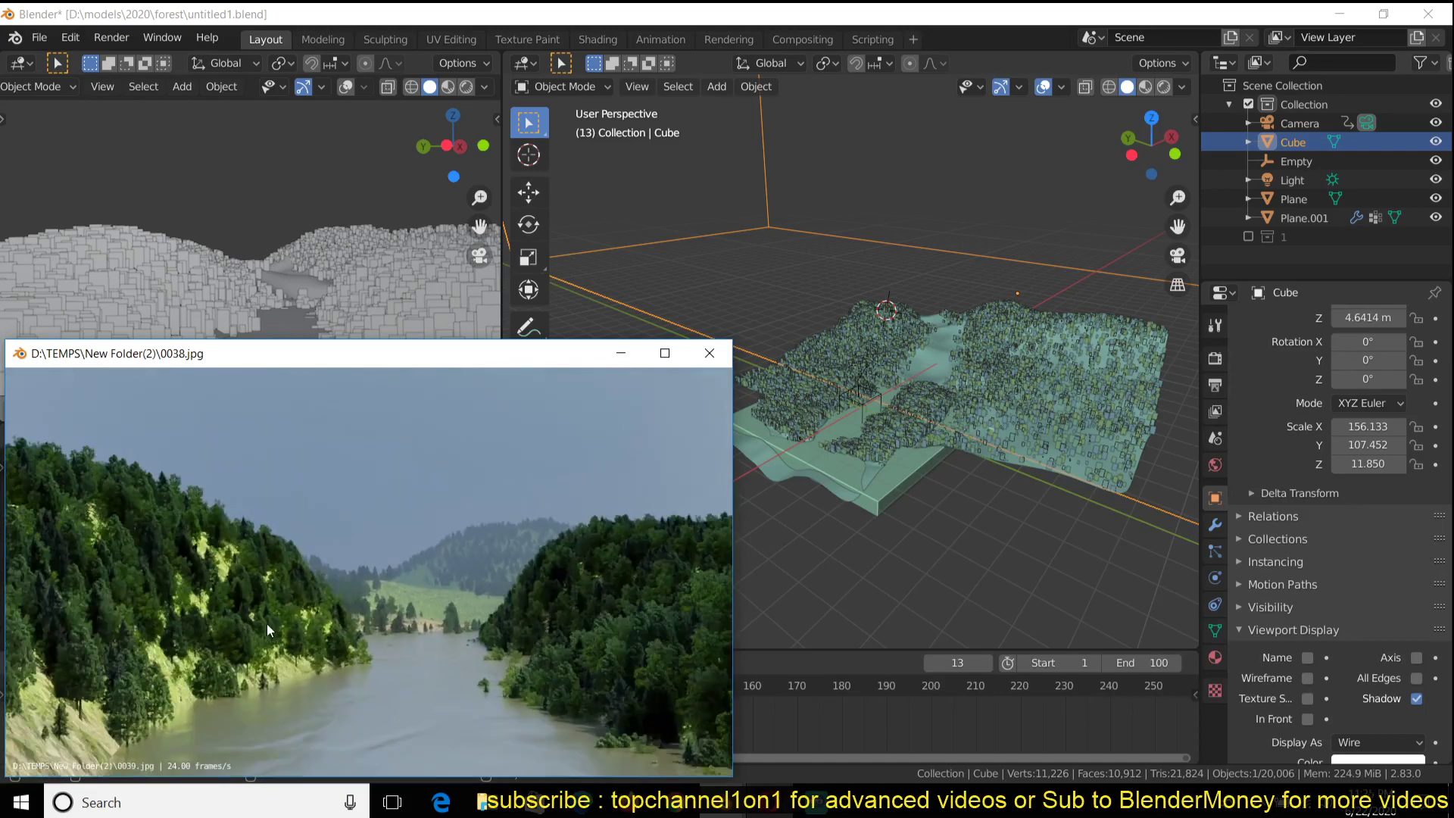
pyautogui.moveTo(153, 647); pyautogui.dragTo(35, 687)
pyautogui.moveTo(385, 563); pyautogui.dragTo(100, 366)
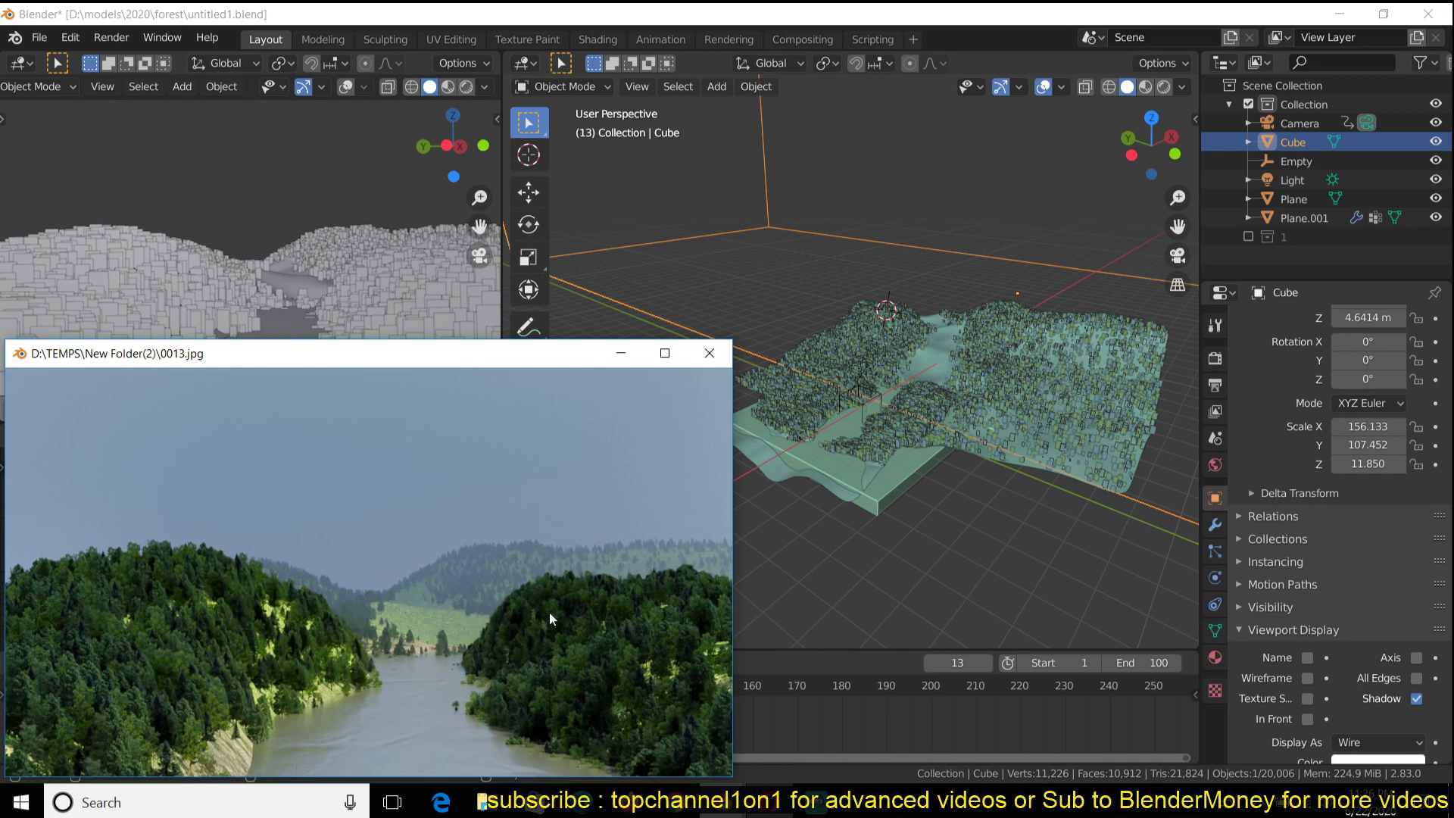
# - Return to the modelling window and examine the tree-covered hills, river valley and terrain base from several angles
pyautogui.click(899, 8)
pyautogui.scroll(7, 909, 530)
pyautogui.scroll(-4, 902, 523)
pyautogui.scroll(2, 904, 528)
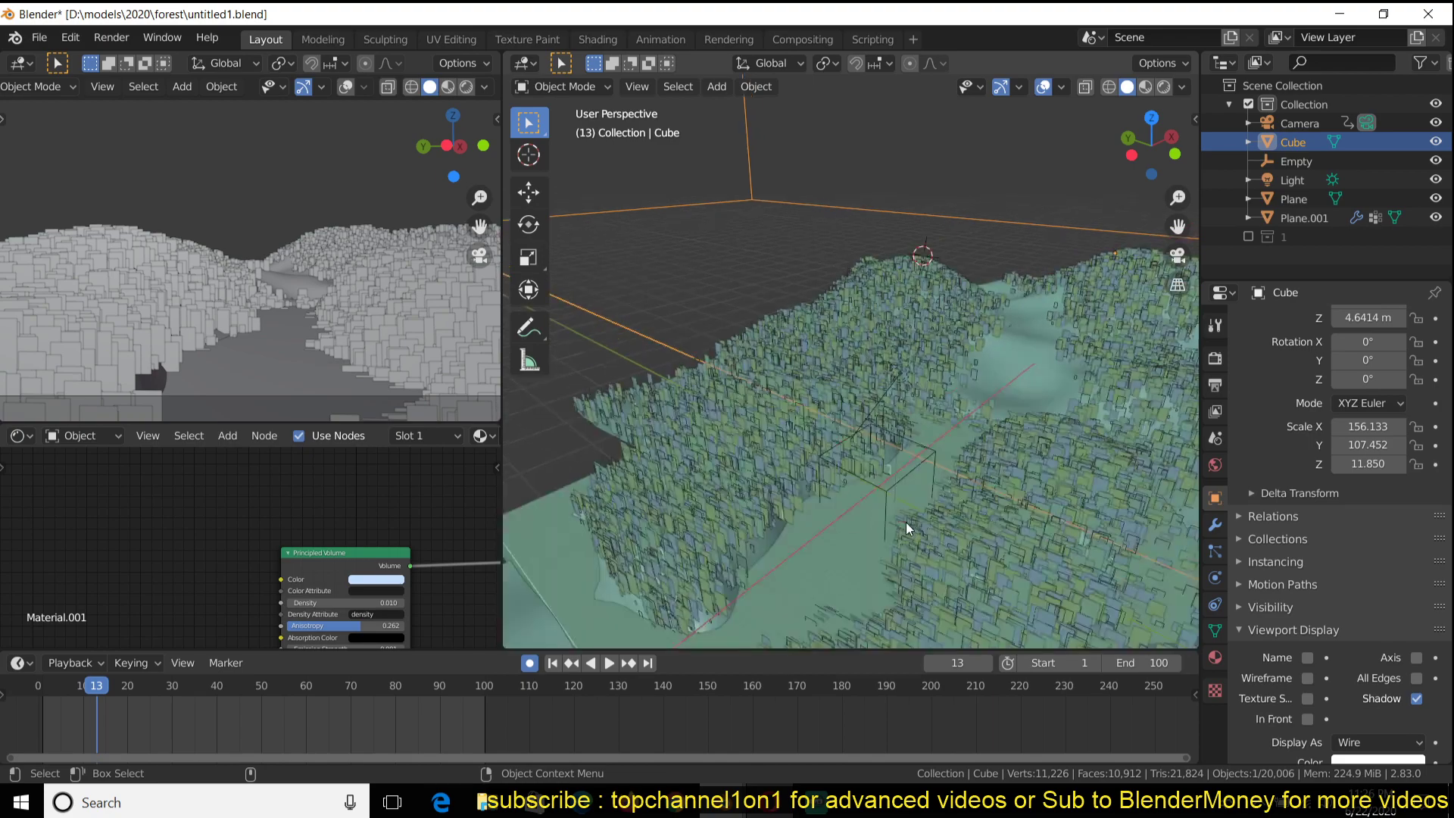
pyautogui.moveTo(921, 494); pyautogui.dragTo(816, 461, button='middle')
pyautogui.scroll(4, 872, 484)
pyautogui.scroll(-8, 816, 461)
pyautogui.keyDown('shift'); pyautogui.moveTo(842, 368); pyautogui.dragTo(733, 521, button='middle'); pyautogui.keyUp('shift')
pyautogui.scroll(3, 781, 427)
pyautogui.scroll(-8, 736, 385)
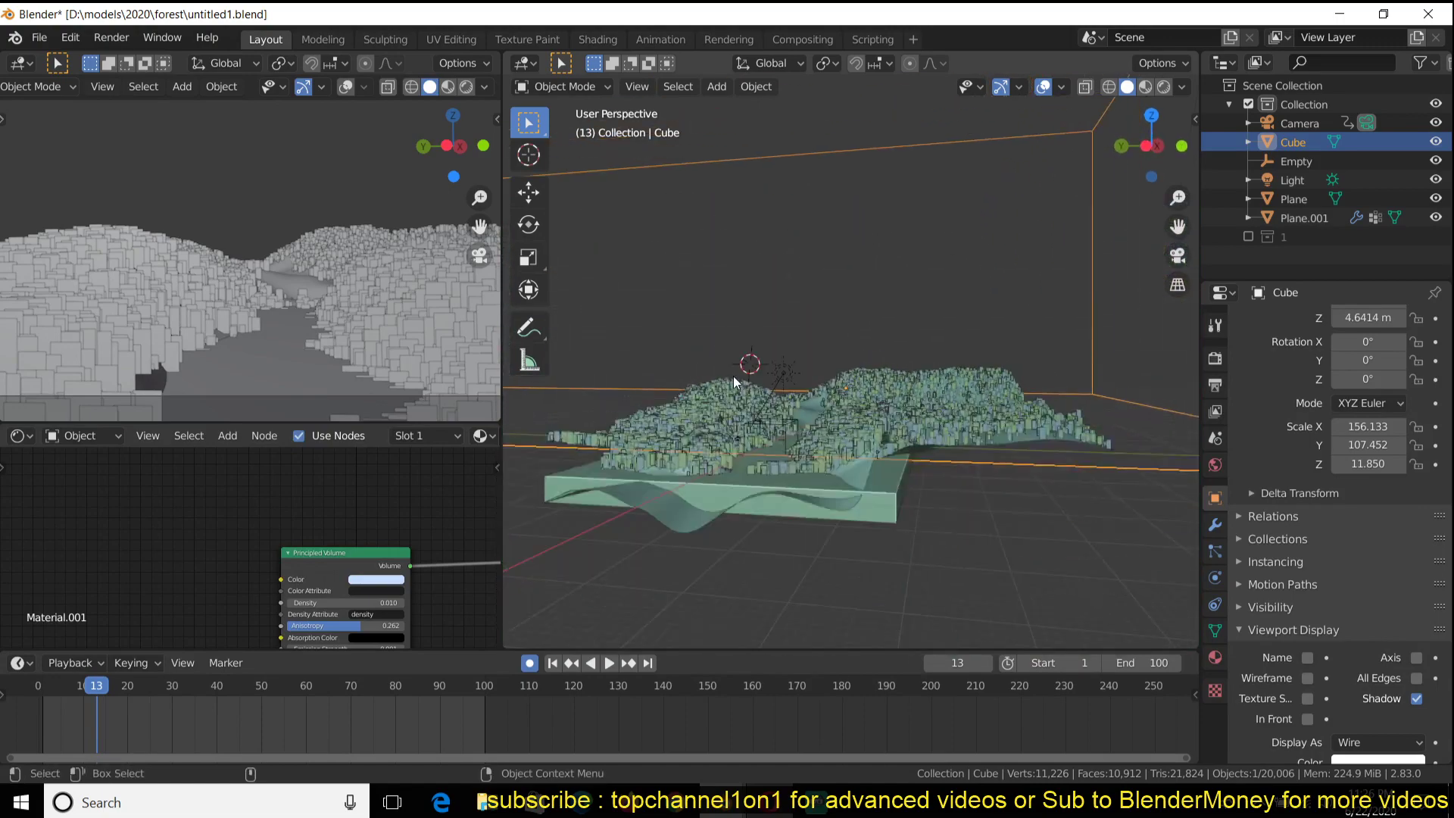
pyautogui.moveTo(726, 437); pyautogui.dragTo(572, 429, button='middle')
pyautogui.scroll(4, 679, 402)
pyautogui.moveTo(685, 404); pyautogui.dragTo(833, 415, button='middle')
# - Enable collection 1 and frame its pine-tree image plane in the 3D viewport
pyautogui.click(1248, 236)
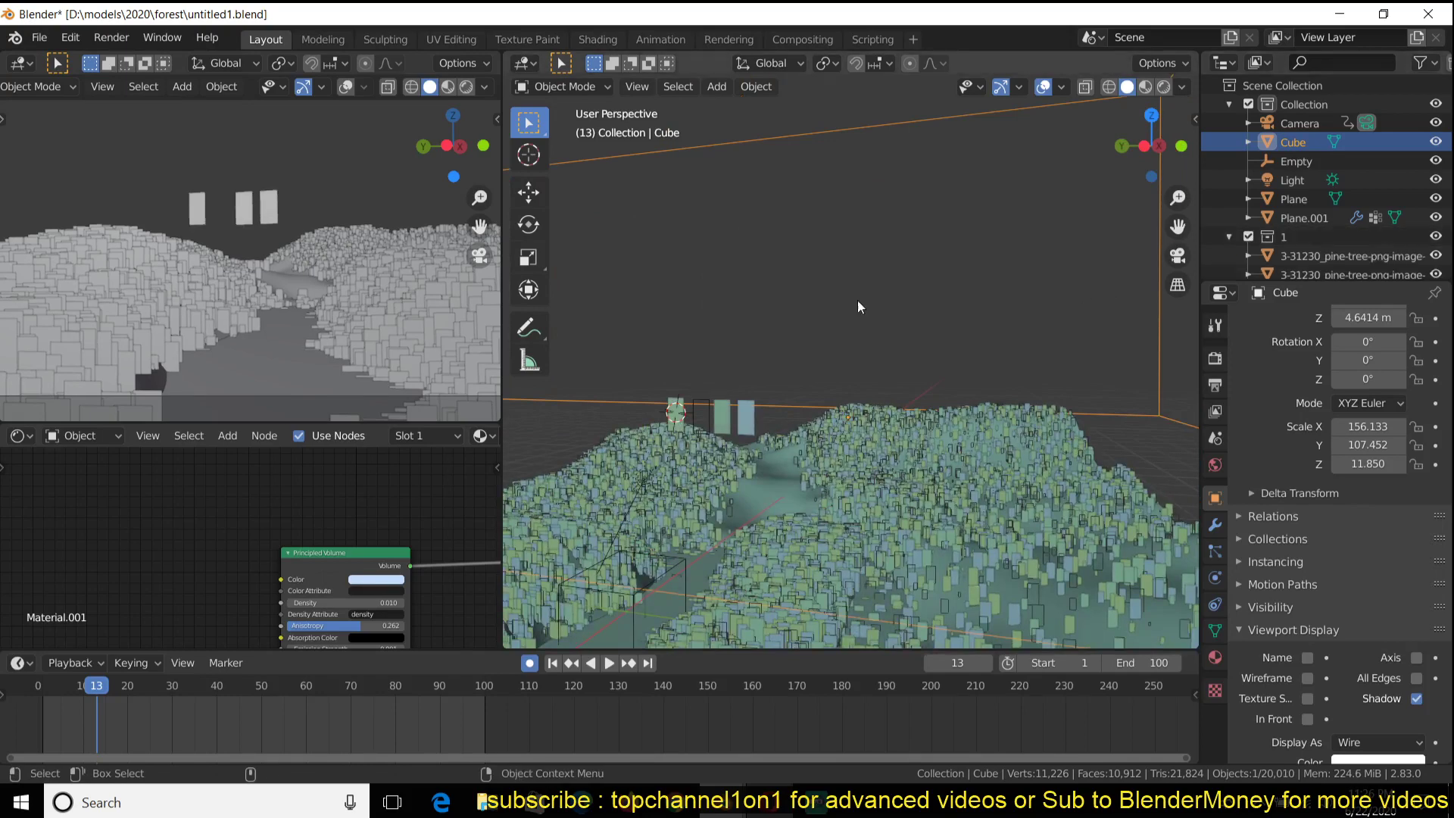
pyautogui.click(722, 416)
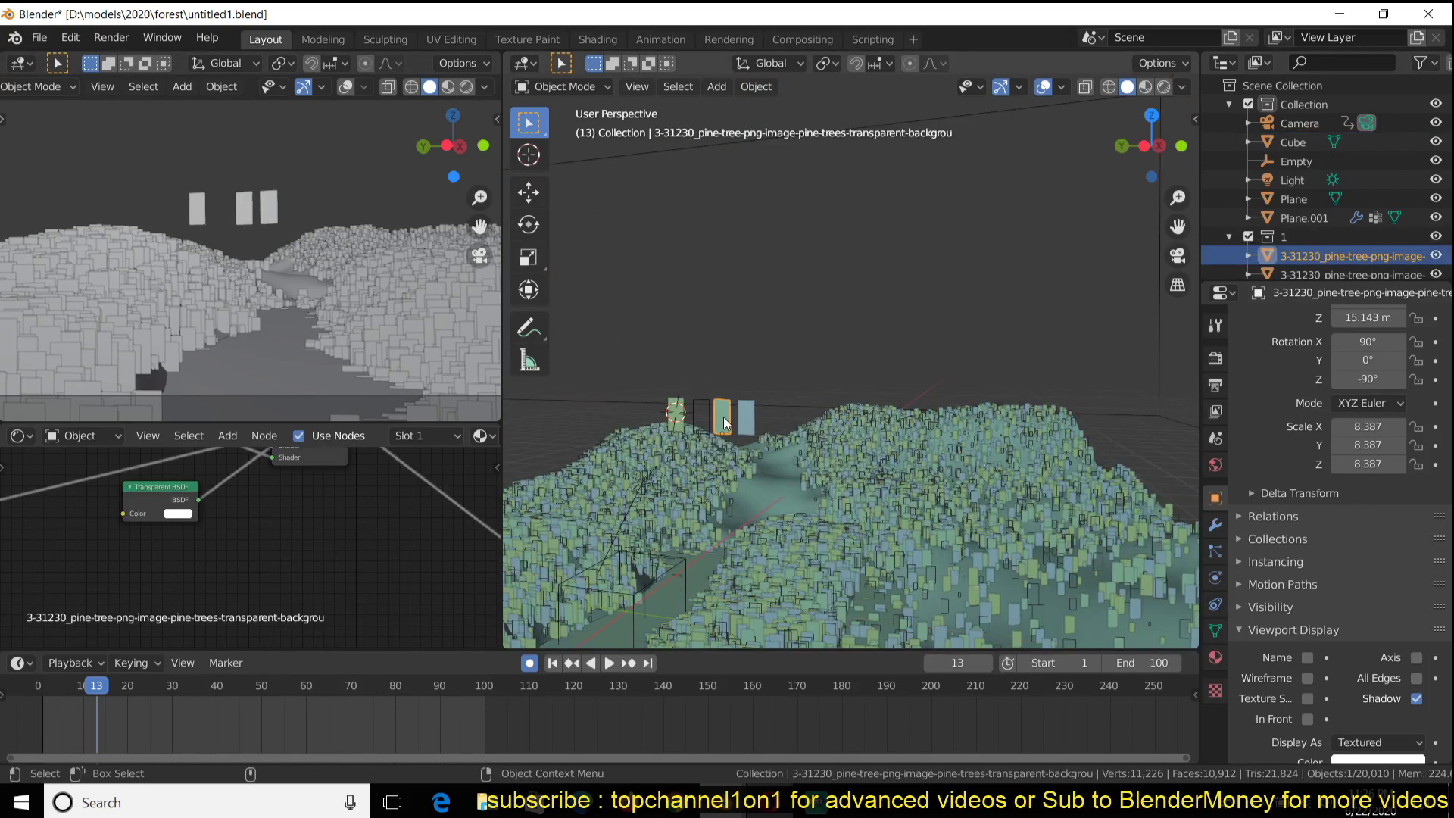
pyautogui.press('KP_Decimal')
pyautogui.scroll(-4, 724, 415)
# - Preview the camera view in Material Preview and Rendered shading, and compare it with the rendered animation in the player
pyautogui.click(448, 86)
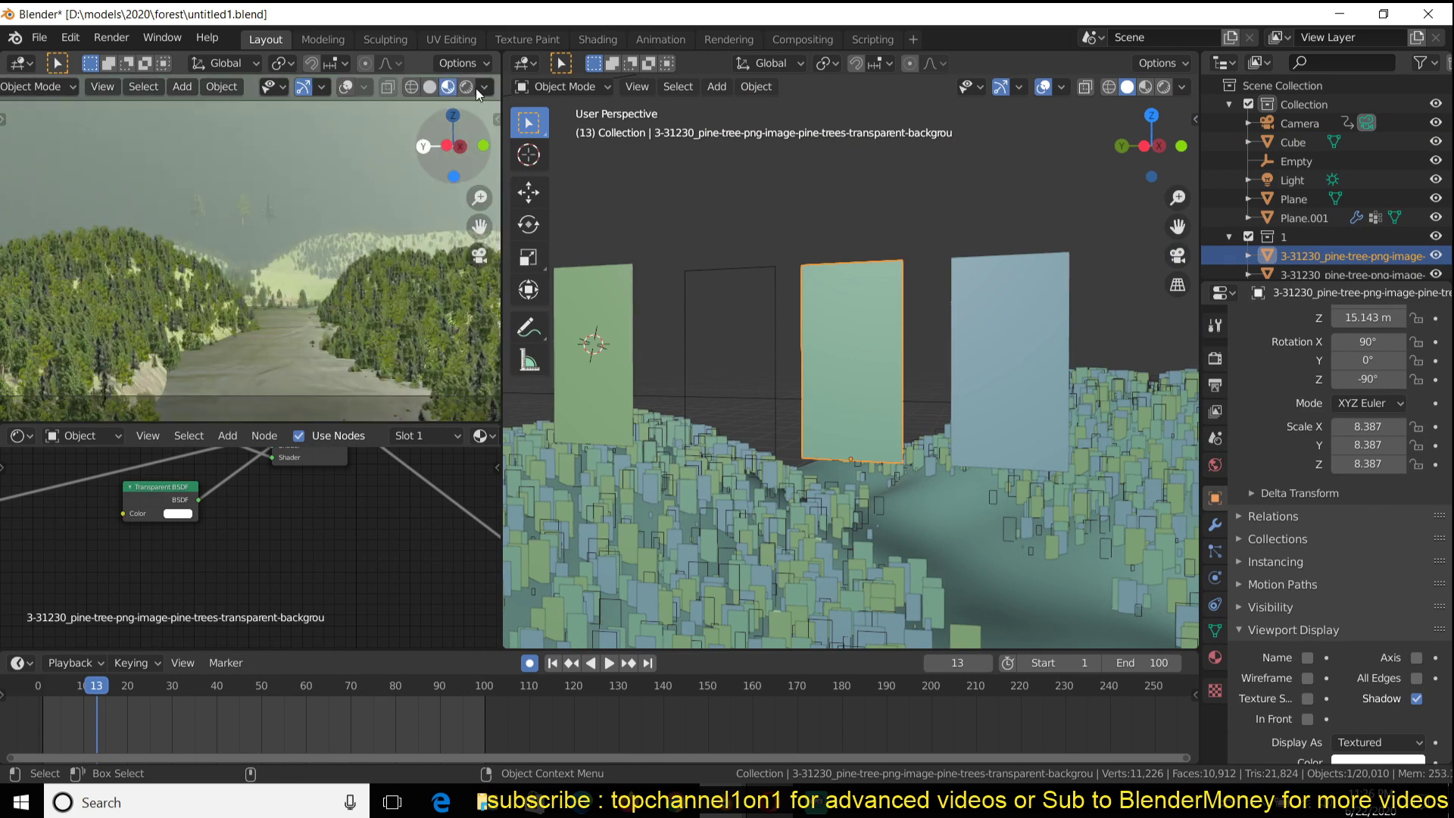
pyautogui.click(468, 87)
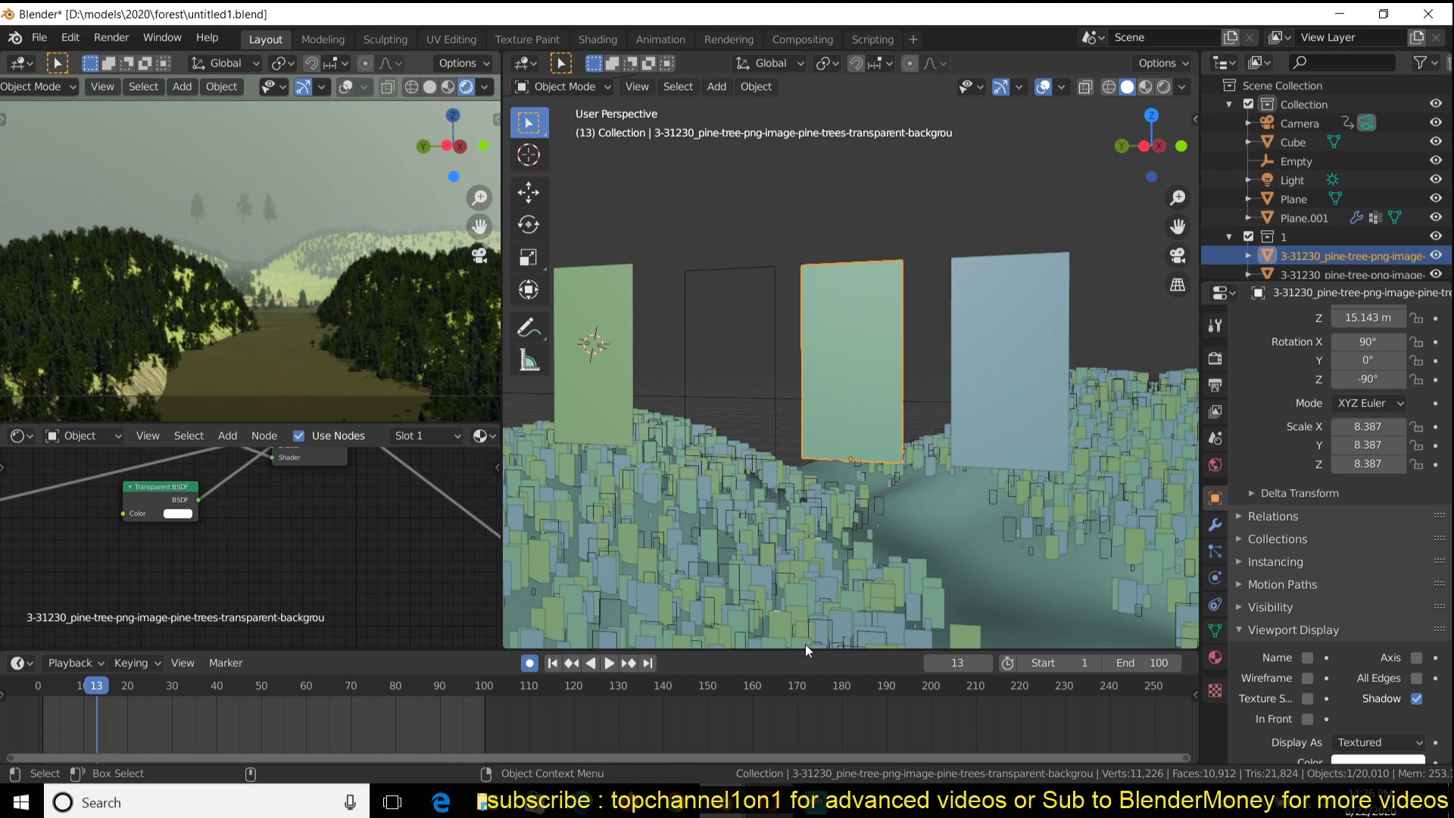
pyautogui.moveTo(749, 780)
pyautogui.click(765, 703)
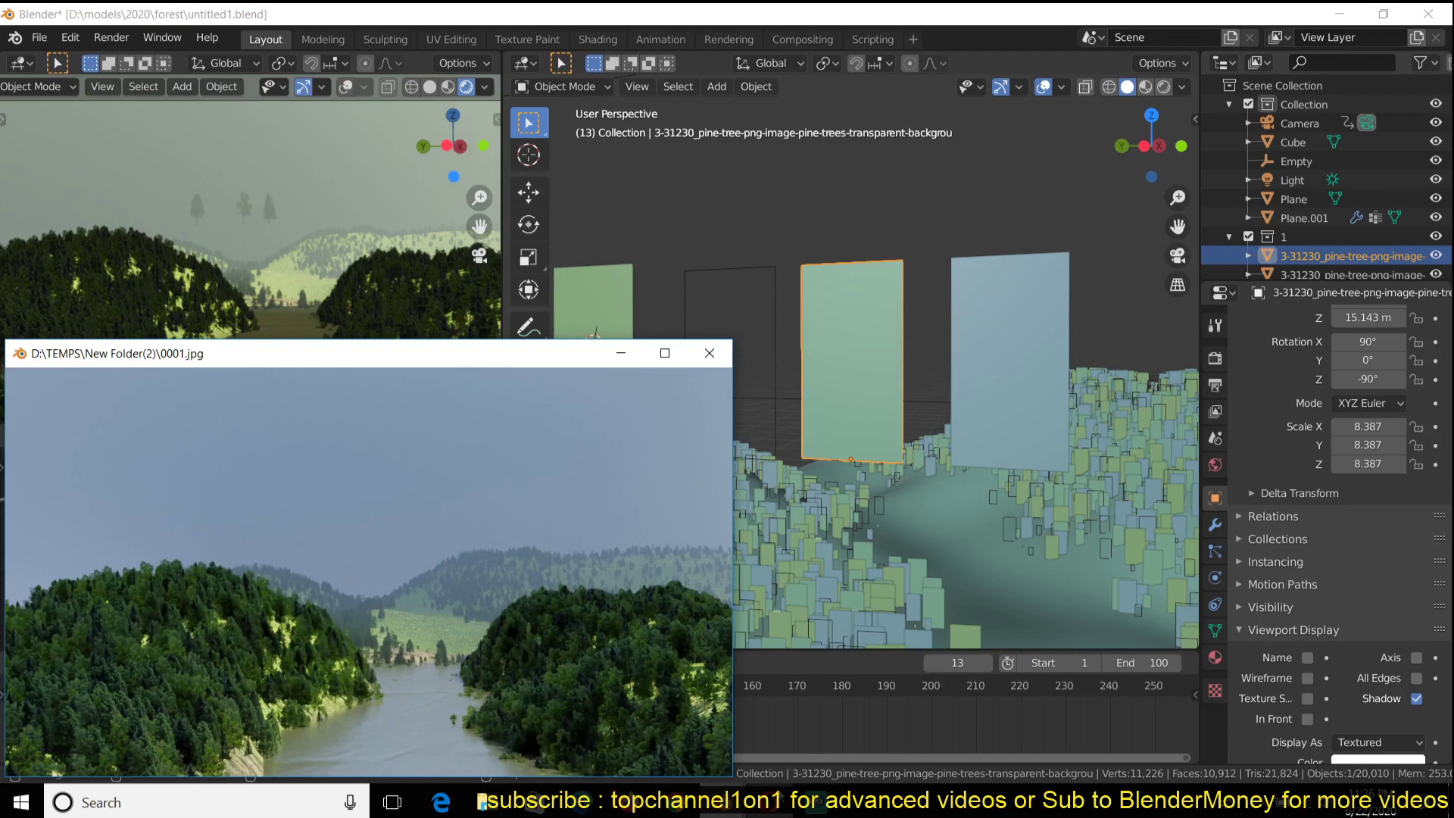
pyautogui.click(816, 801)
pyautogui.click(816, 802)
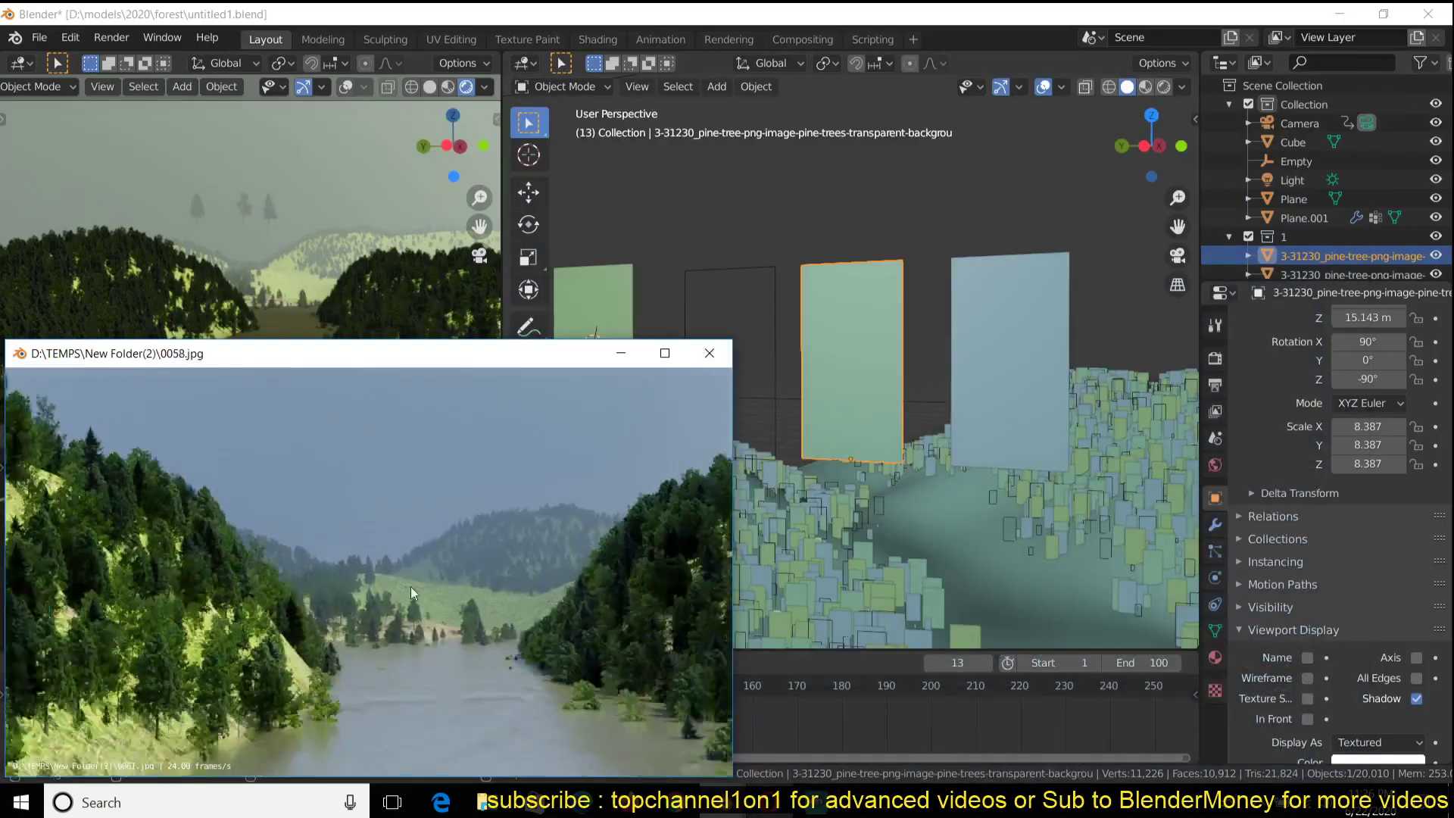
pyautogui.press('Escape')
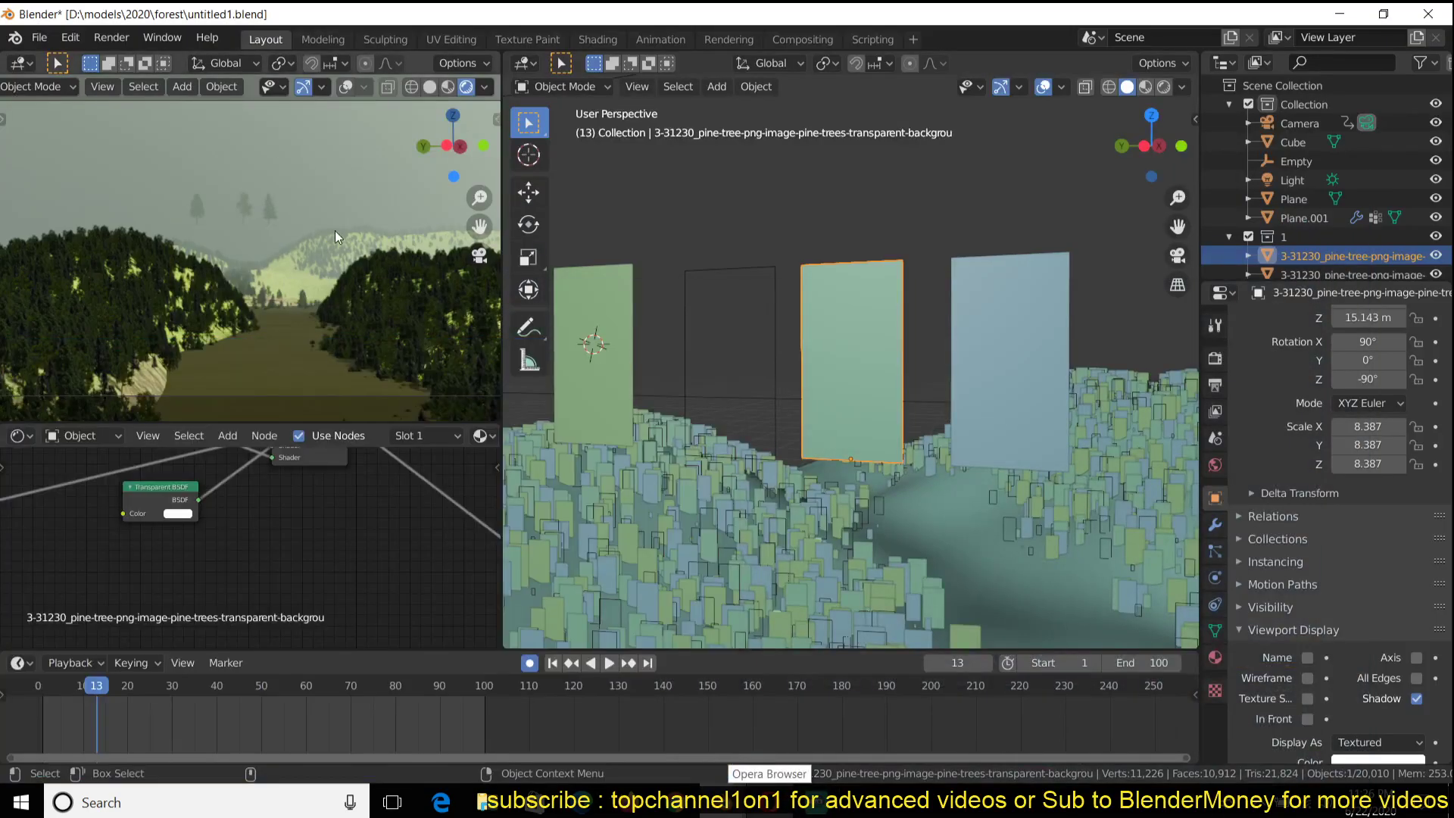
# - Switch the camera view to Material Preview and set the wireframe tree plane's viewport display to Textured
pyautogui.click(448, 86)
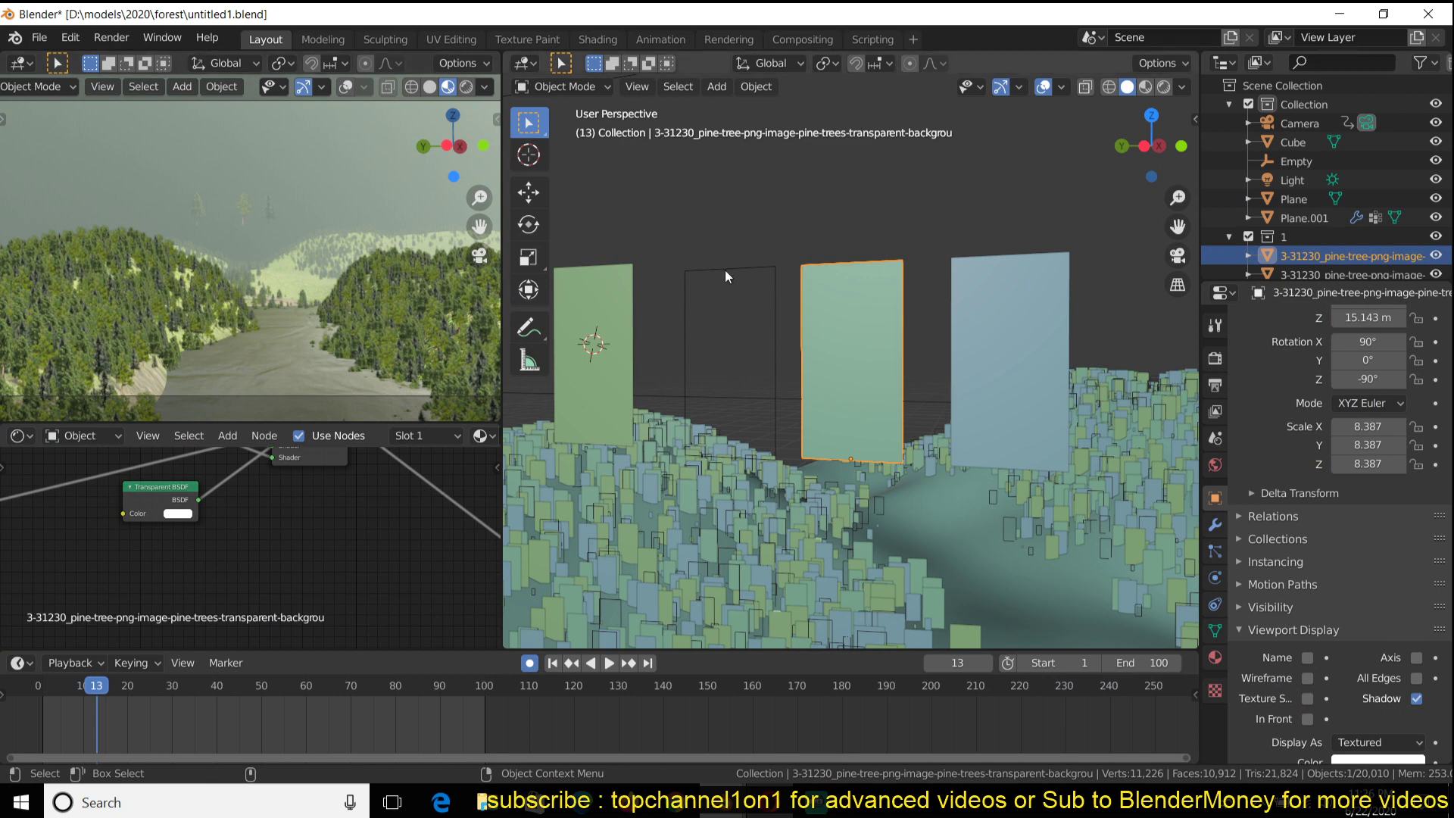
pyautogui.click(778, 352)
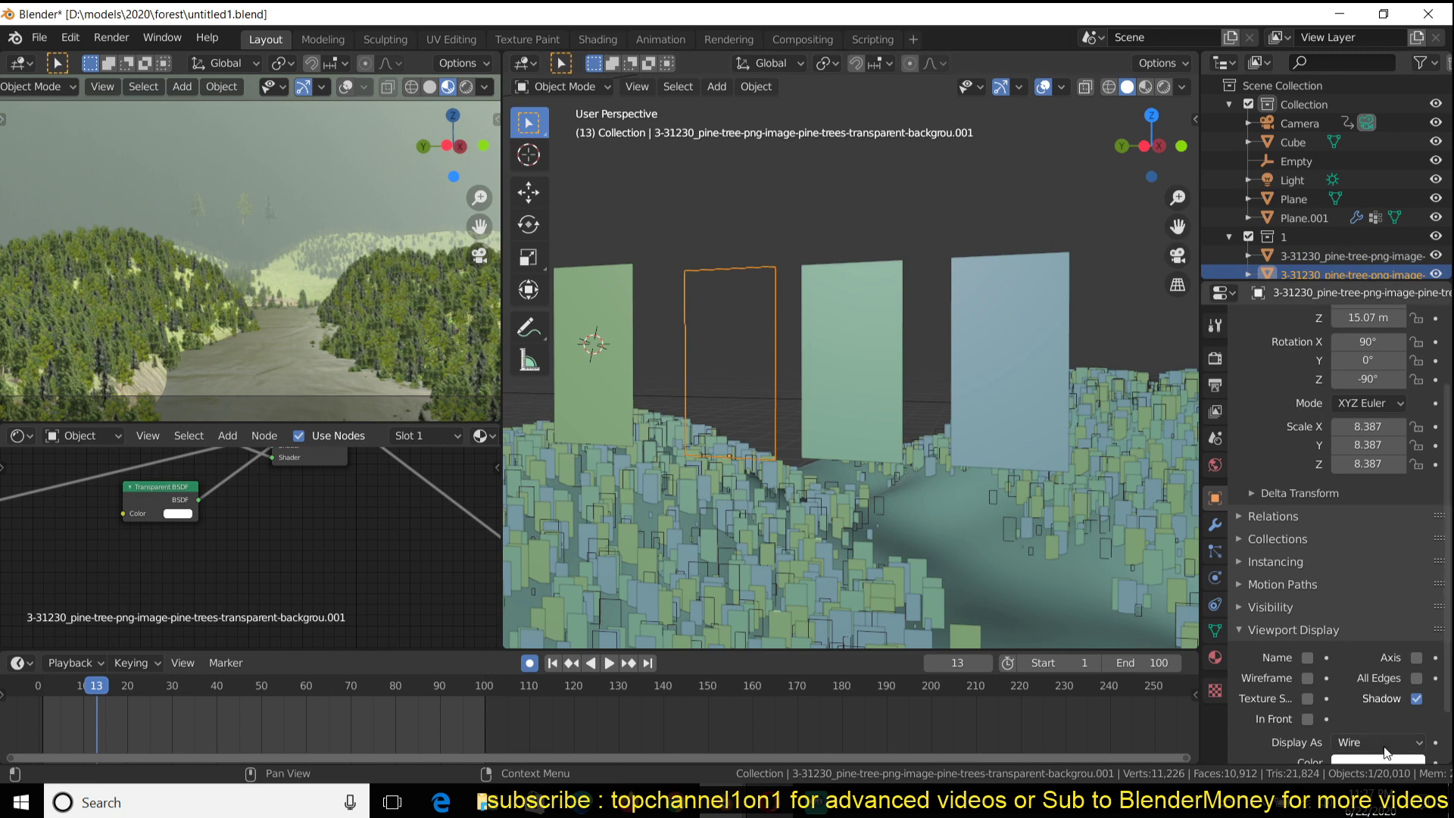
pyautogui.click(1384, 743)
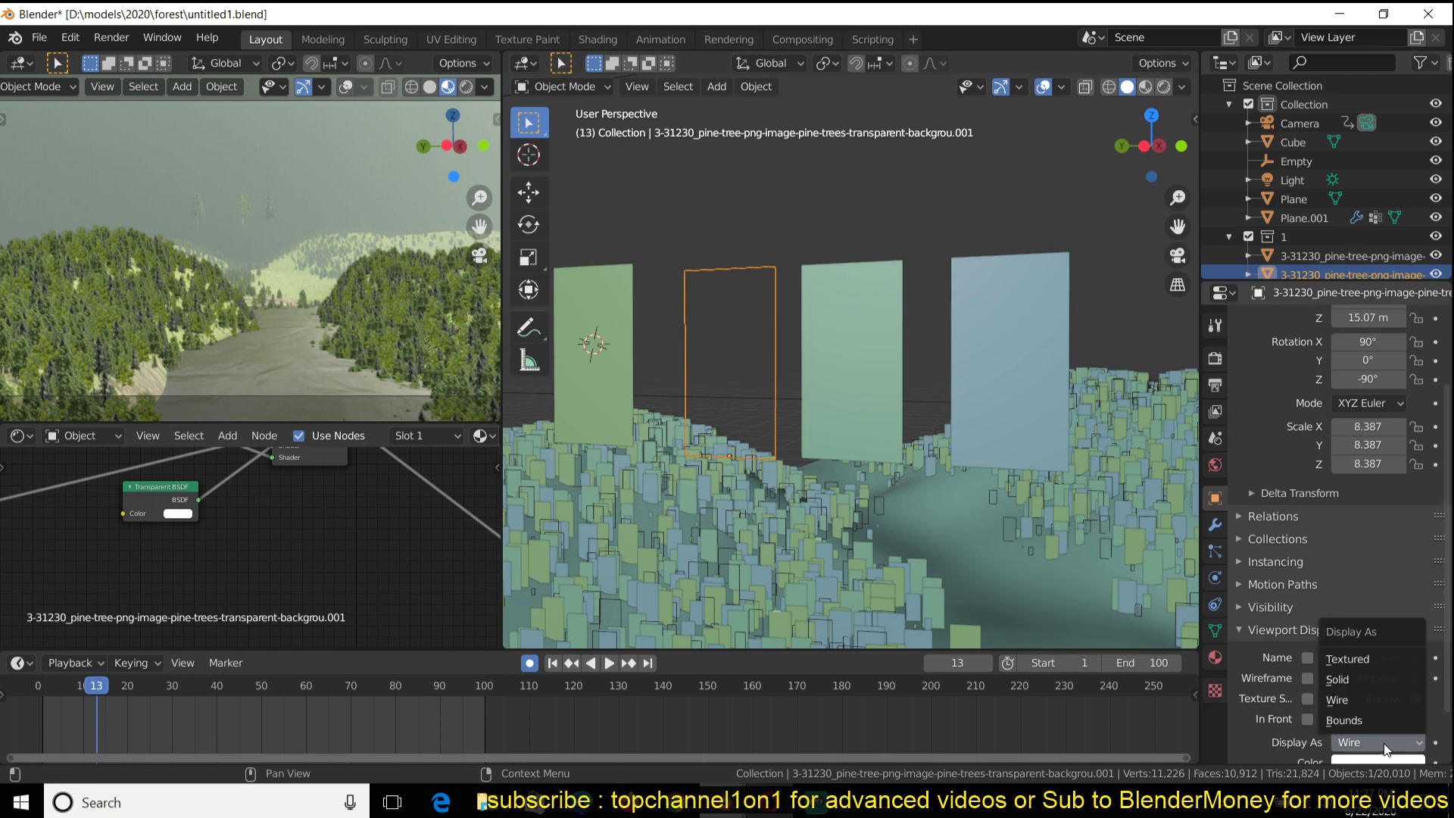
pyautogui.click(1358, 662)
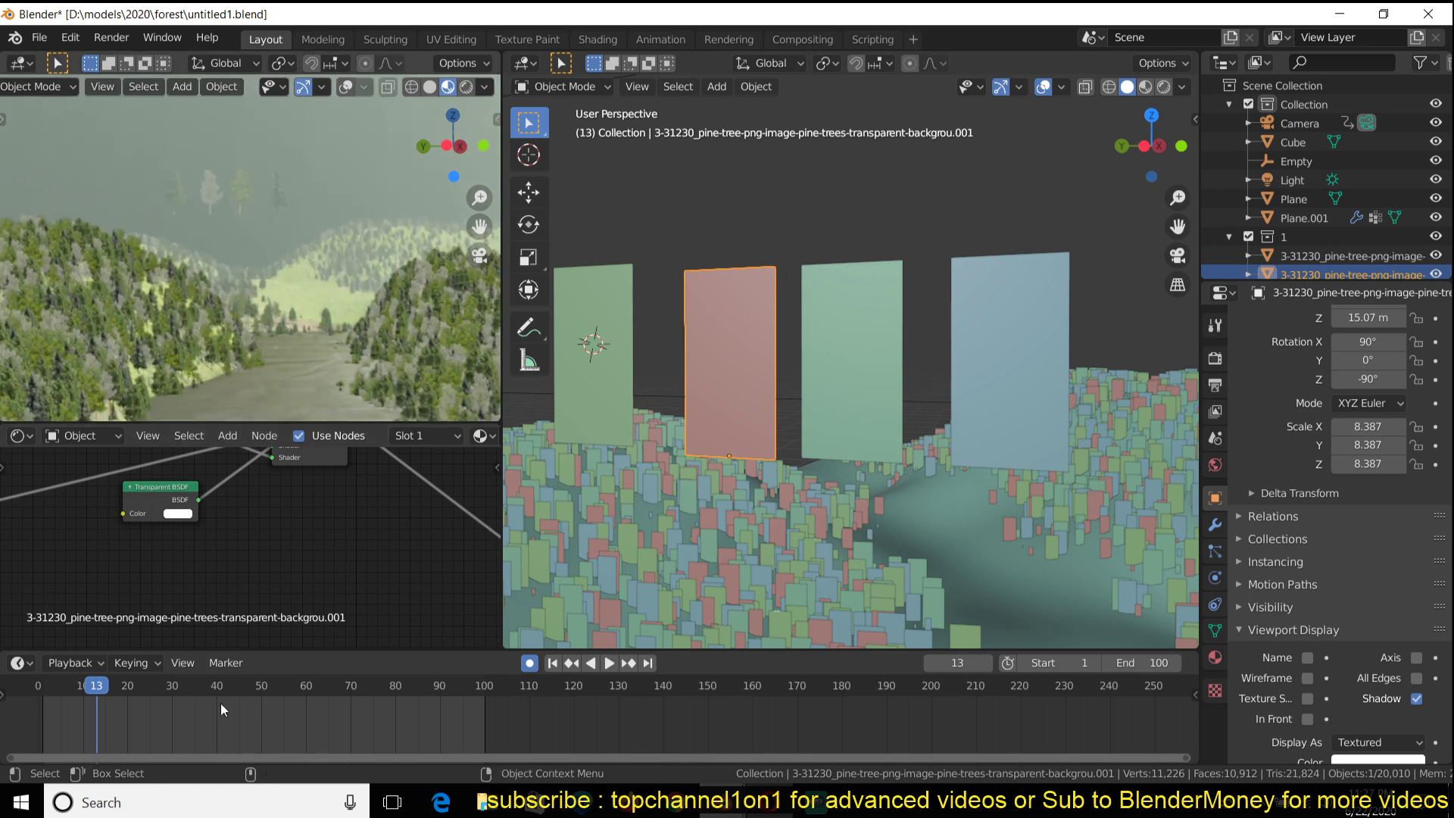
# - Compare the shader nodes of the two tree planes nearest the 3D cursor
pyautogui.scroll(-2, 345, 602)
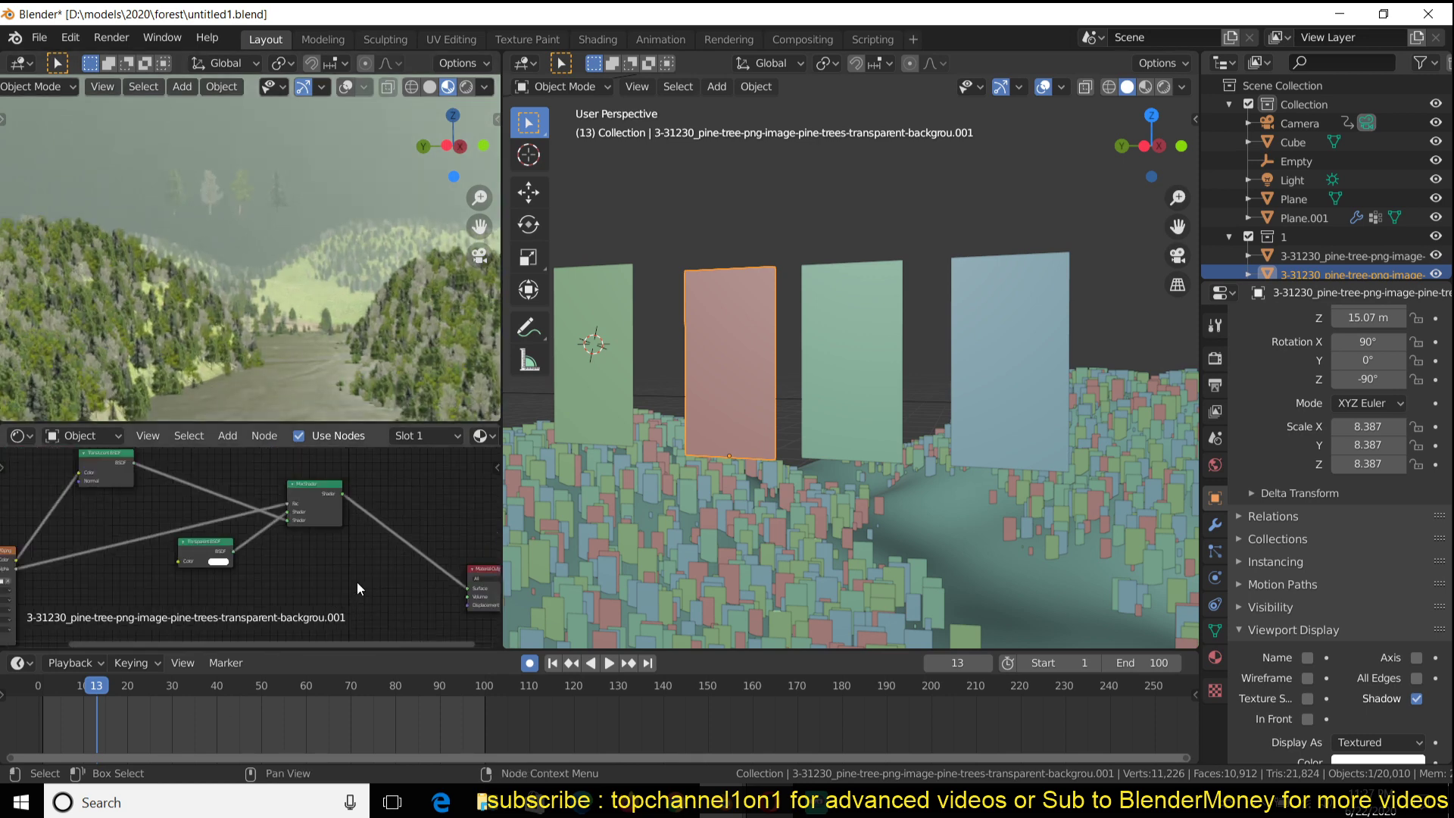
pyautogui.scroll(-2, 357, 587)
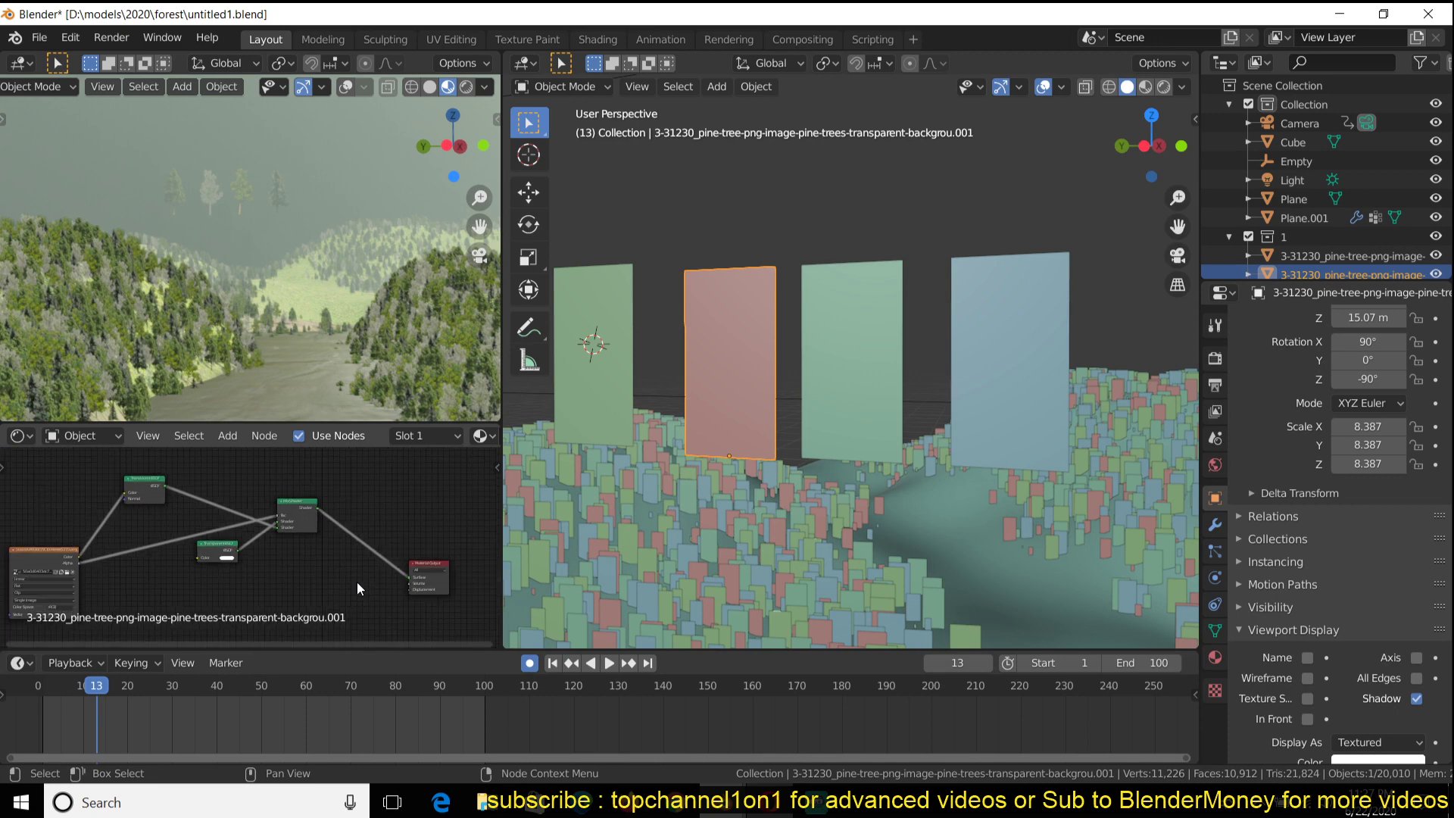
pyautogui.scroll(1, 357, 581)
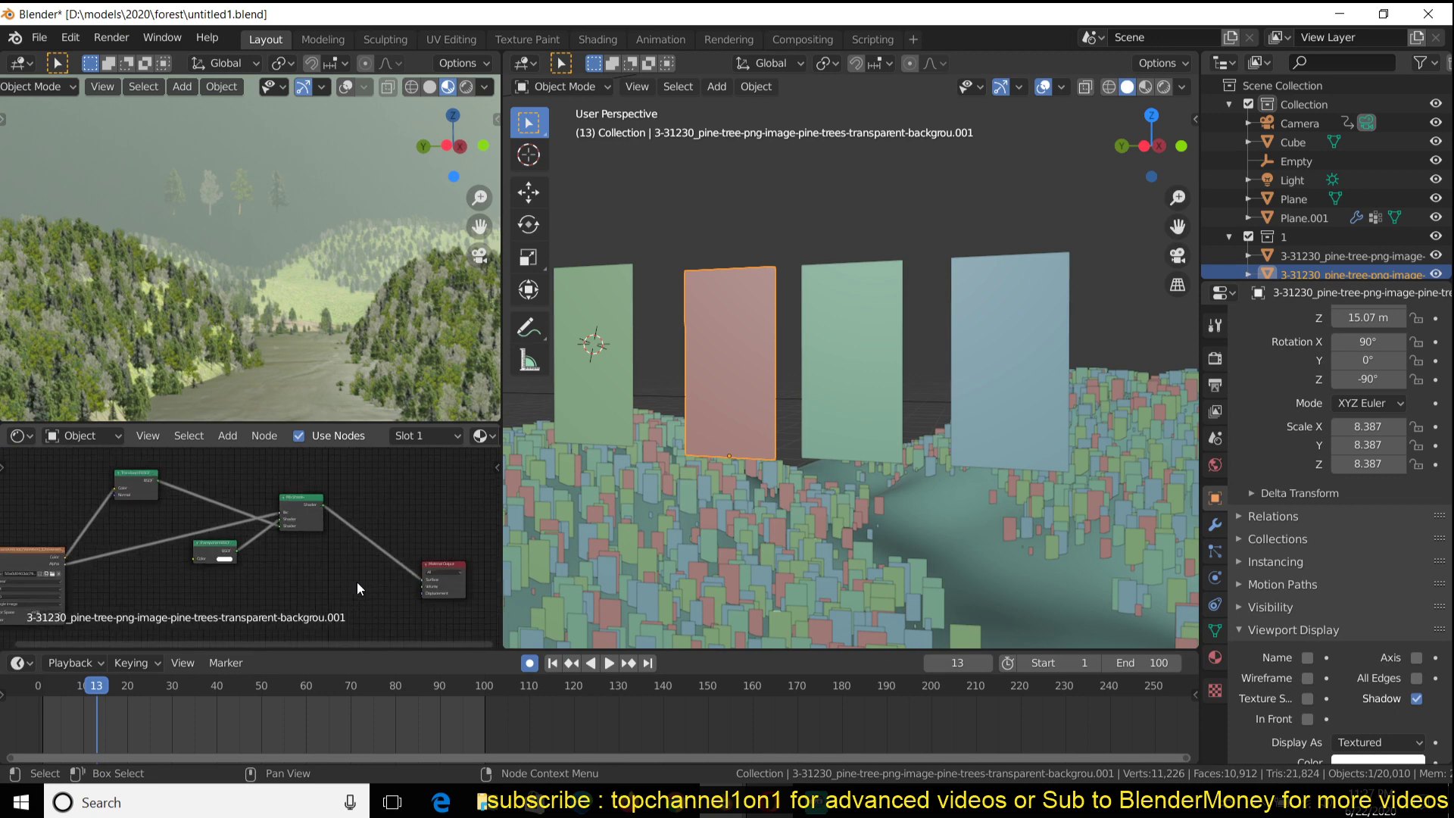
pyautogui.click(612, 316)
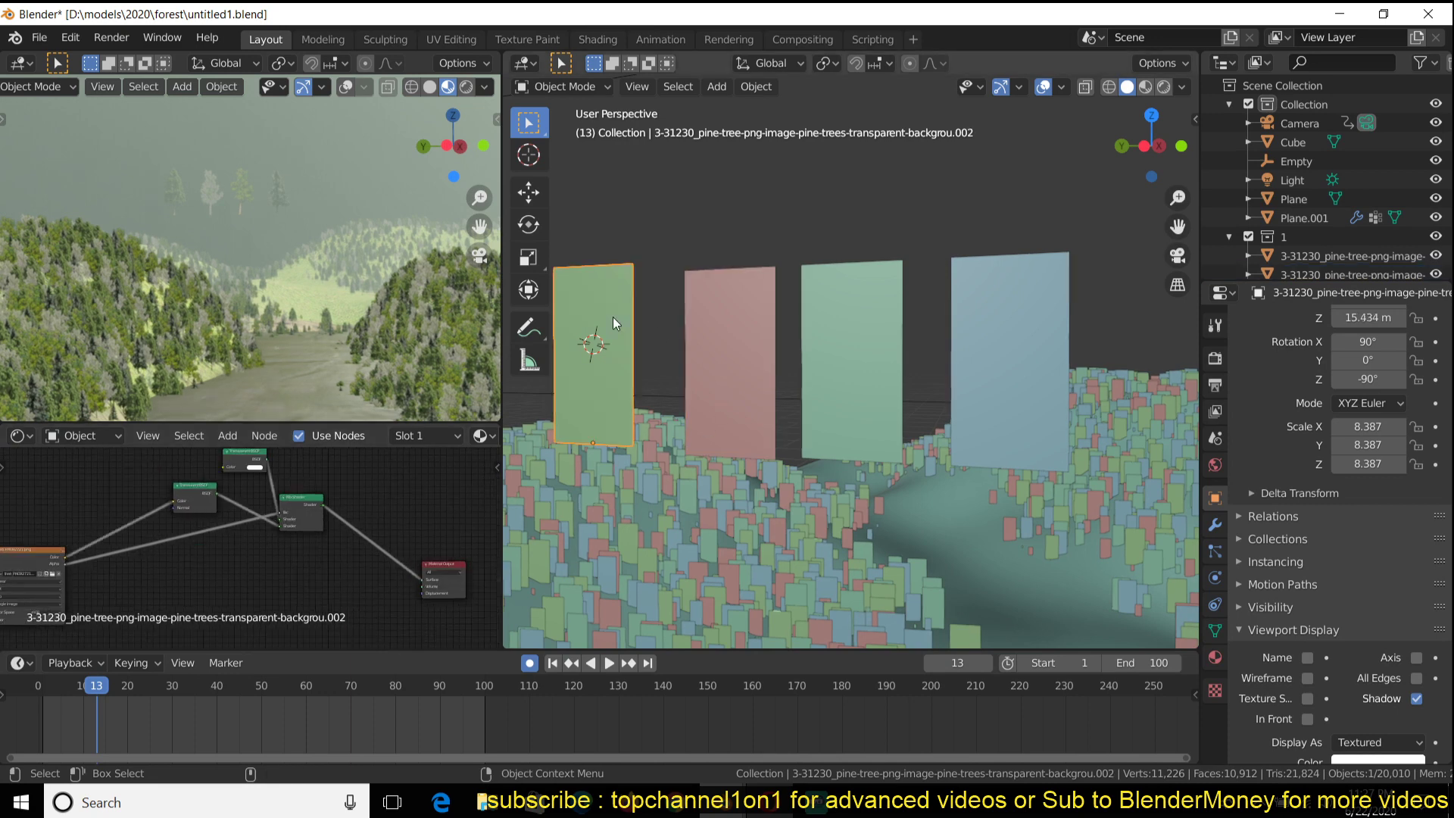
pyautogui.click(702, 315)
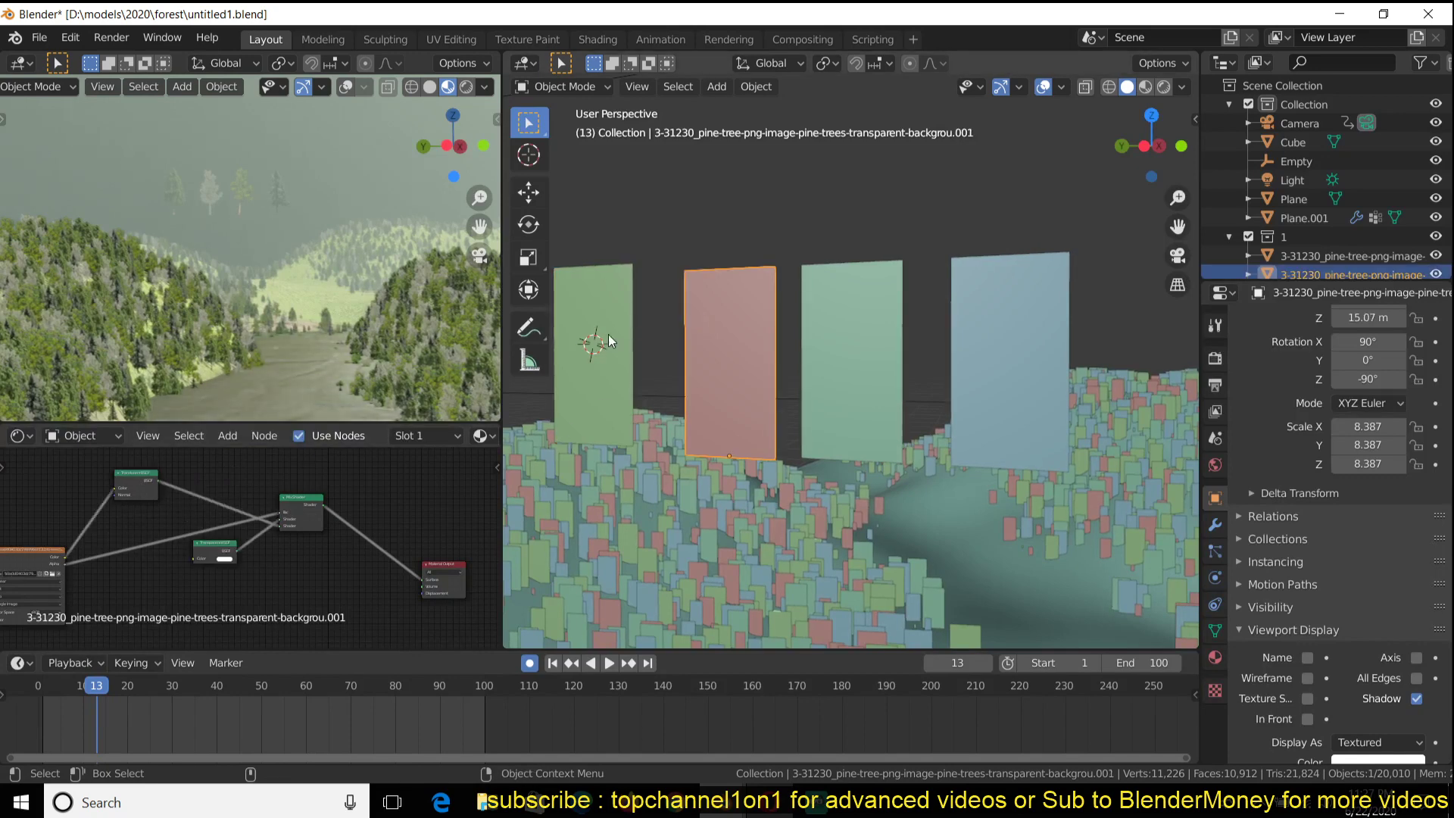
pyautogui.click(578, 347)
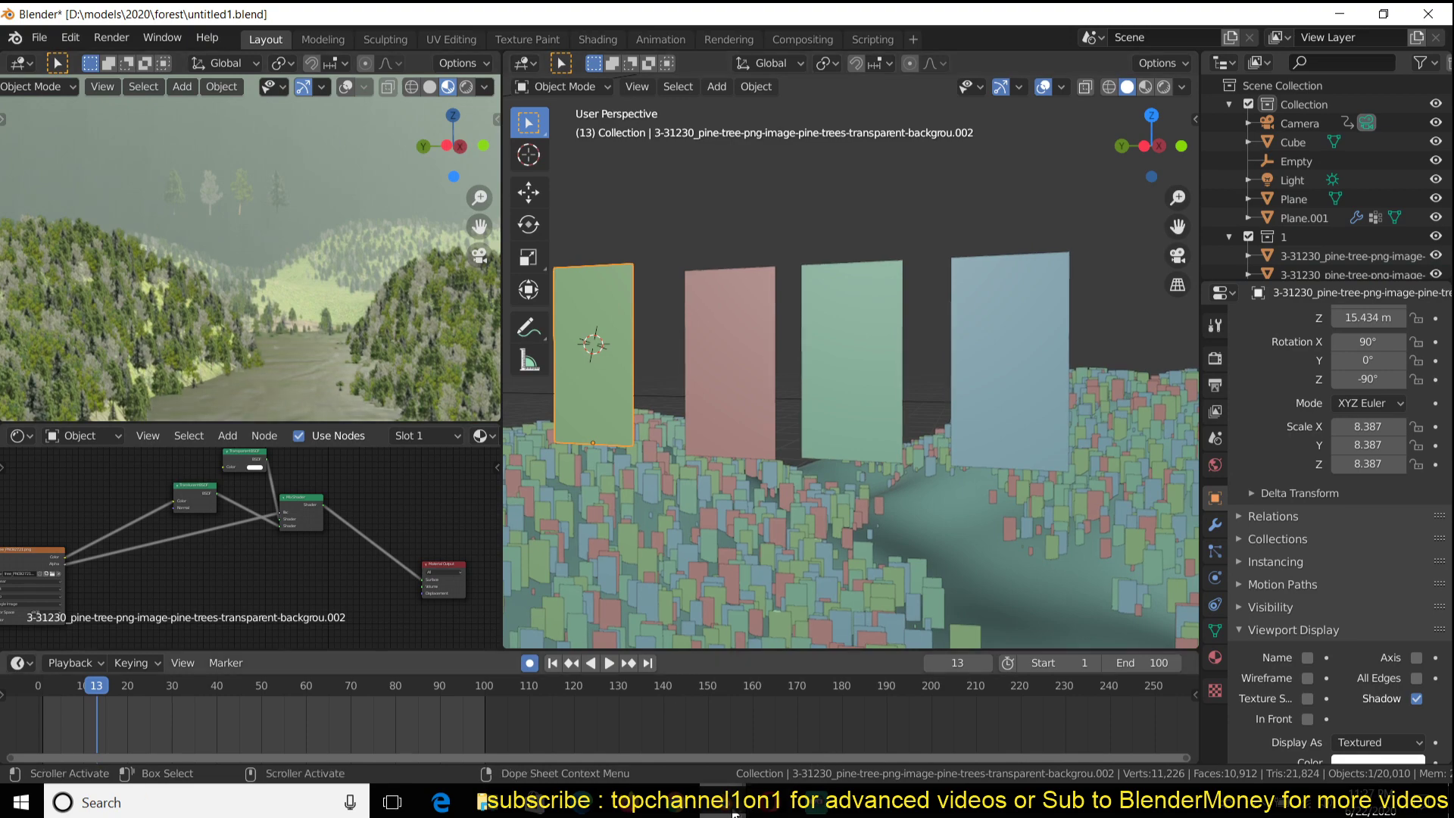
# - Check the rendered animation in the player again and set the camera view to Rendered shading
pyautogui.moveTo(723, 802)
pyautogui.click(815, 734)
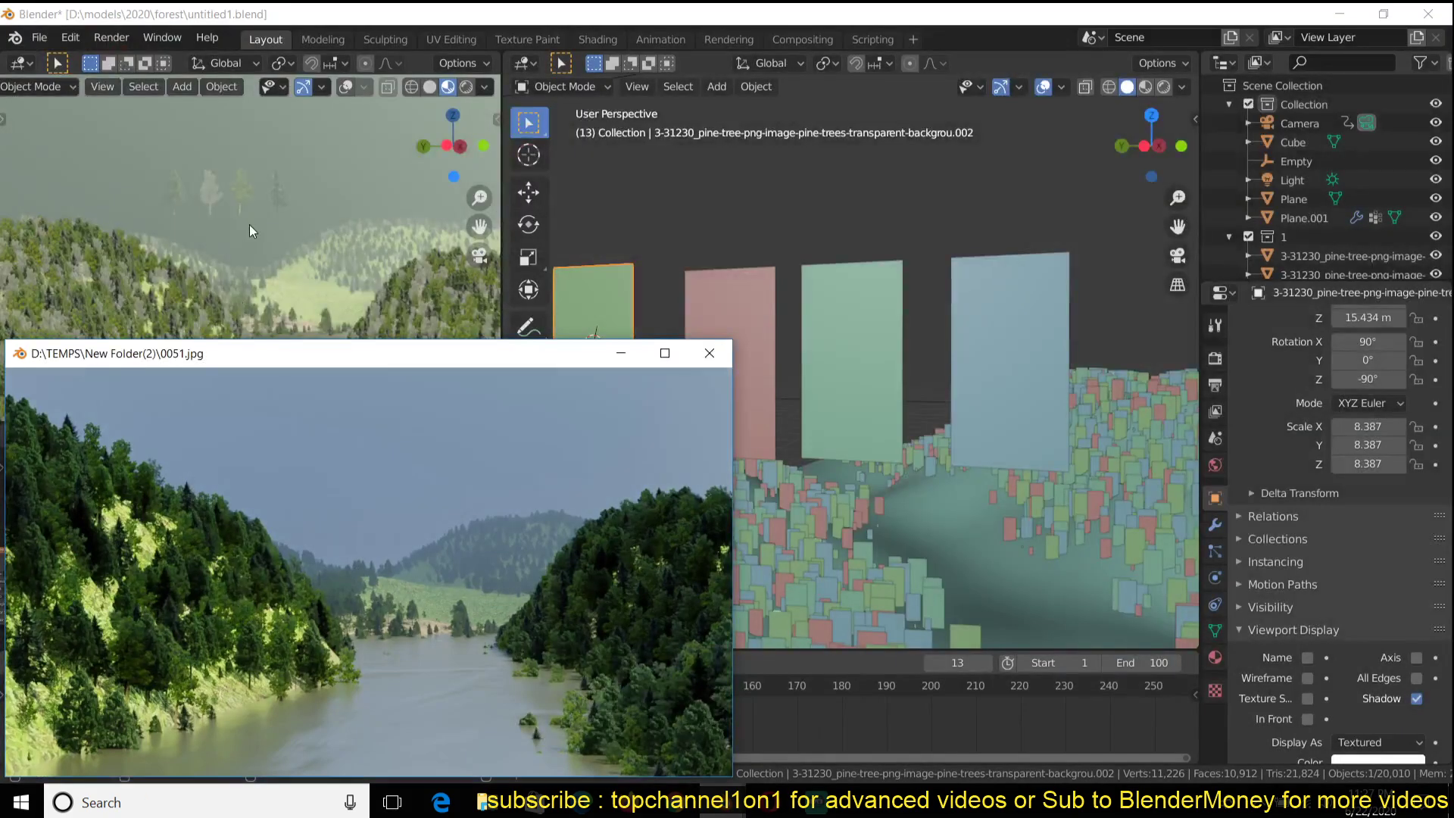
pyautogui.click(365, 8)
pyautogui.click(466, 88)
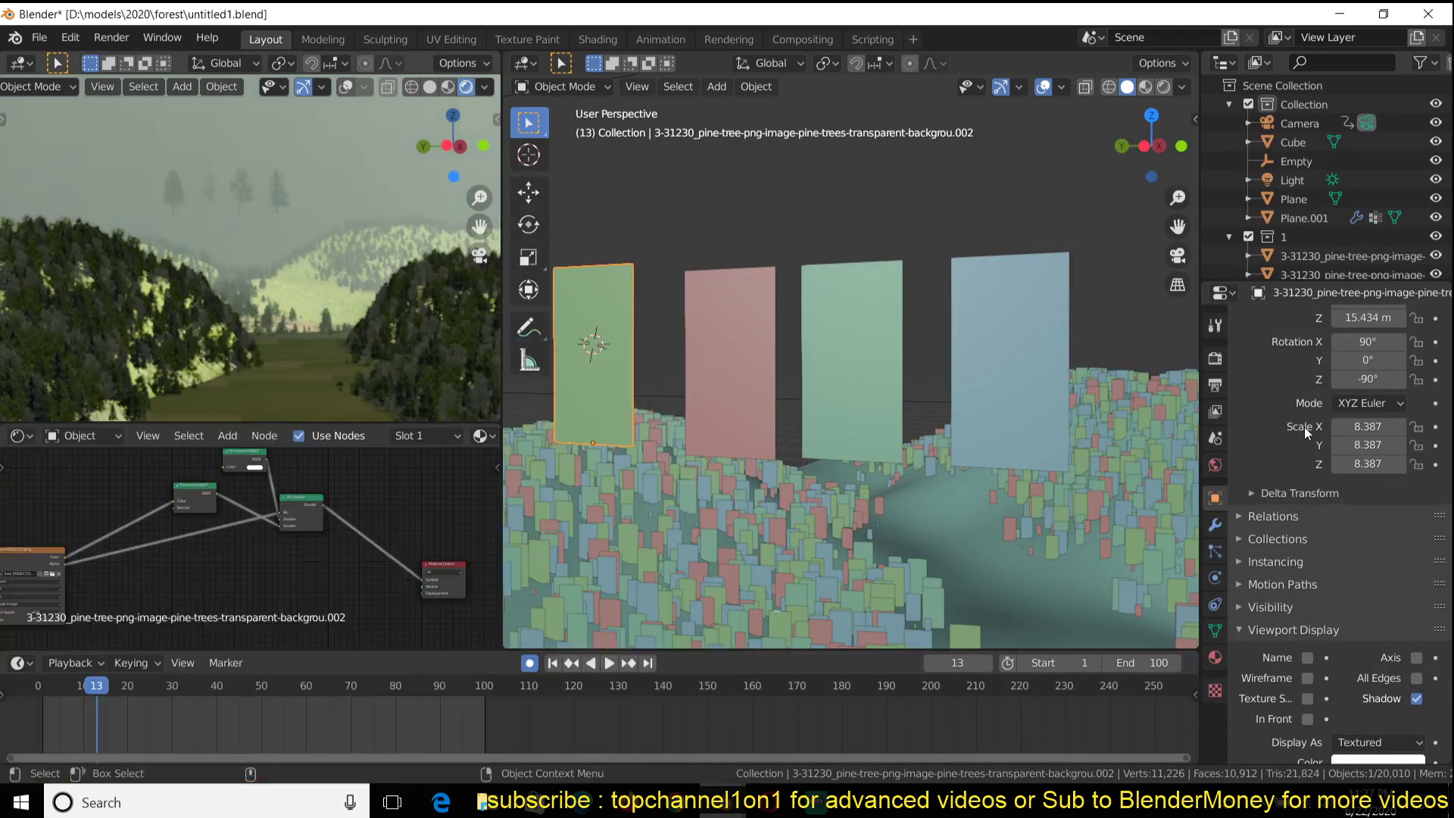
# - Preview the scene with the Cycles render engine and return the render engine to Eevee
pyautogui.scroll(3, 1258, 379)
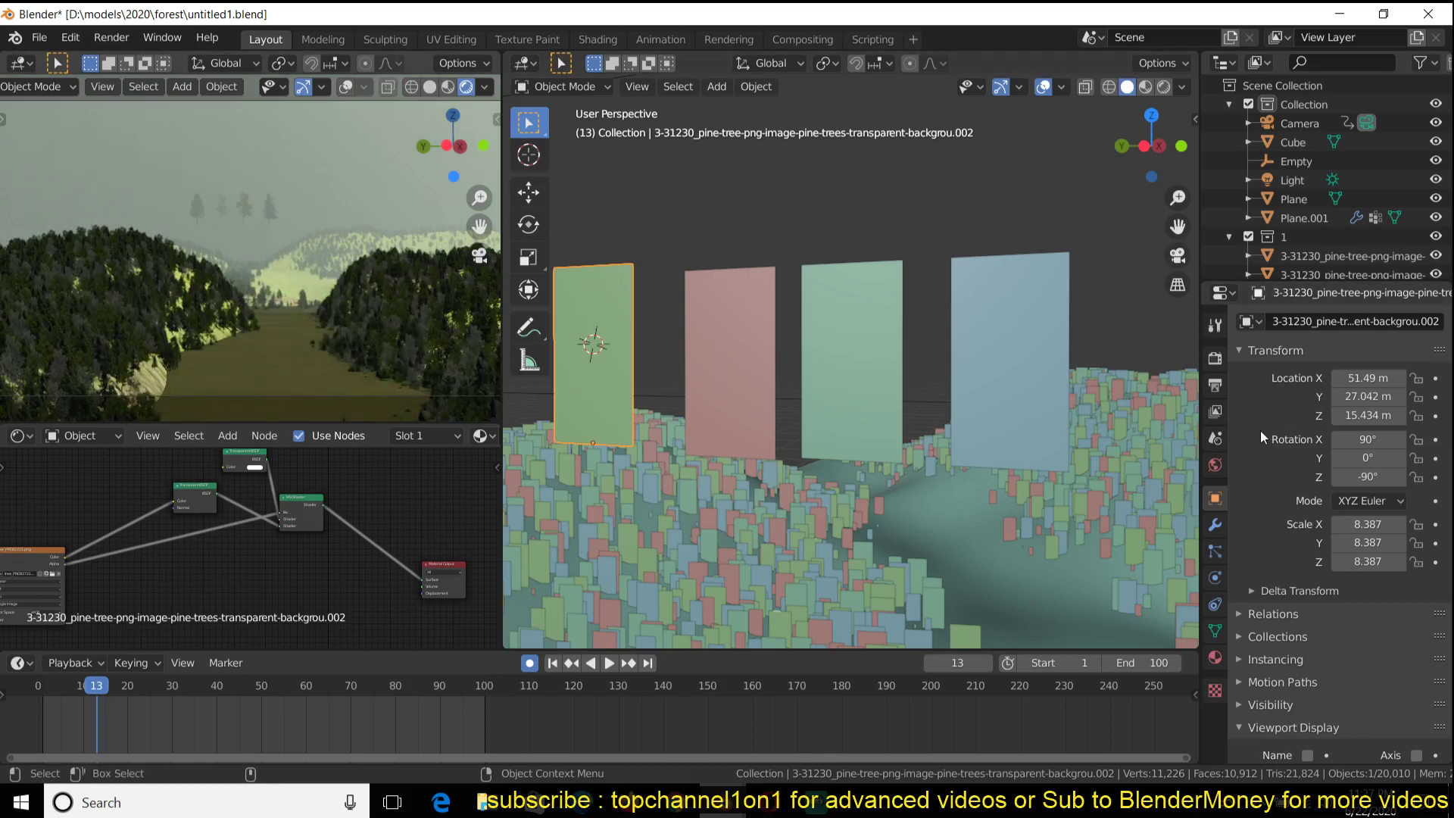
pyautogui.click(1215, 362)
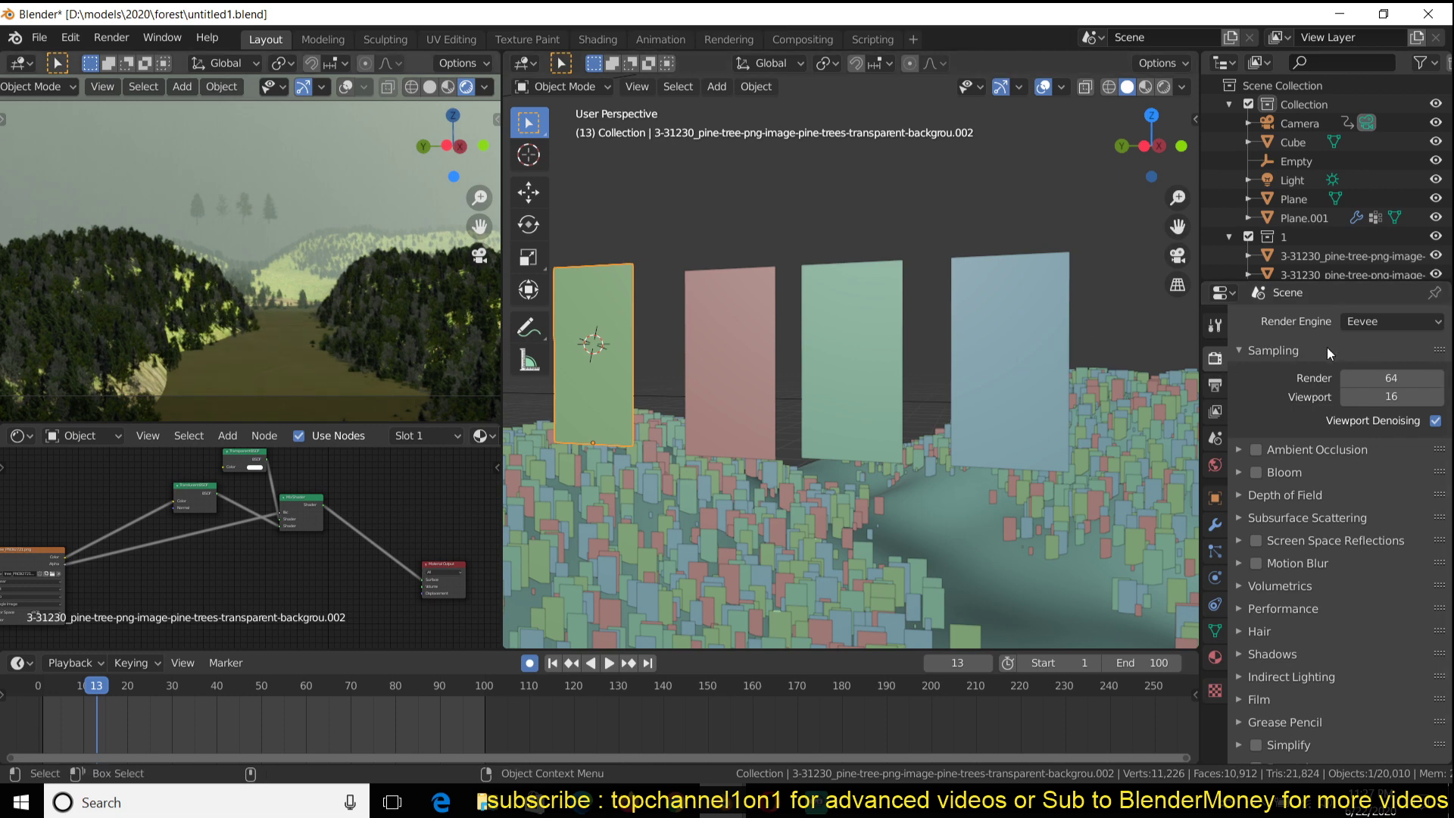
pyautogui.click(1421, 324)
pyautogui.click(1383, 375)
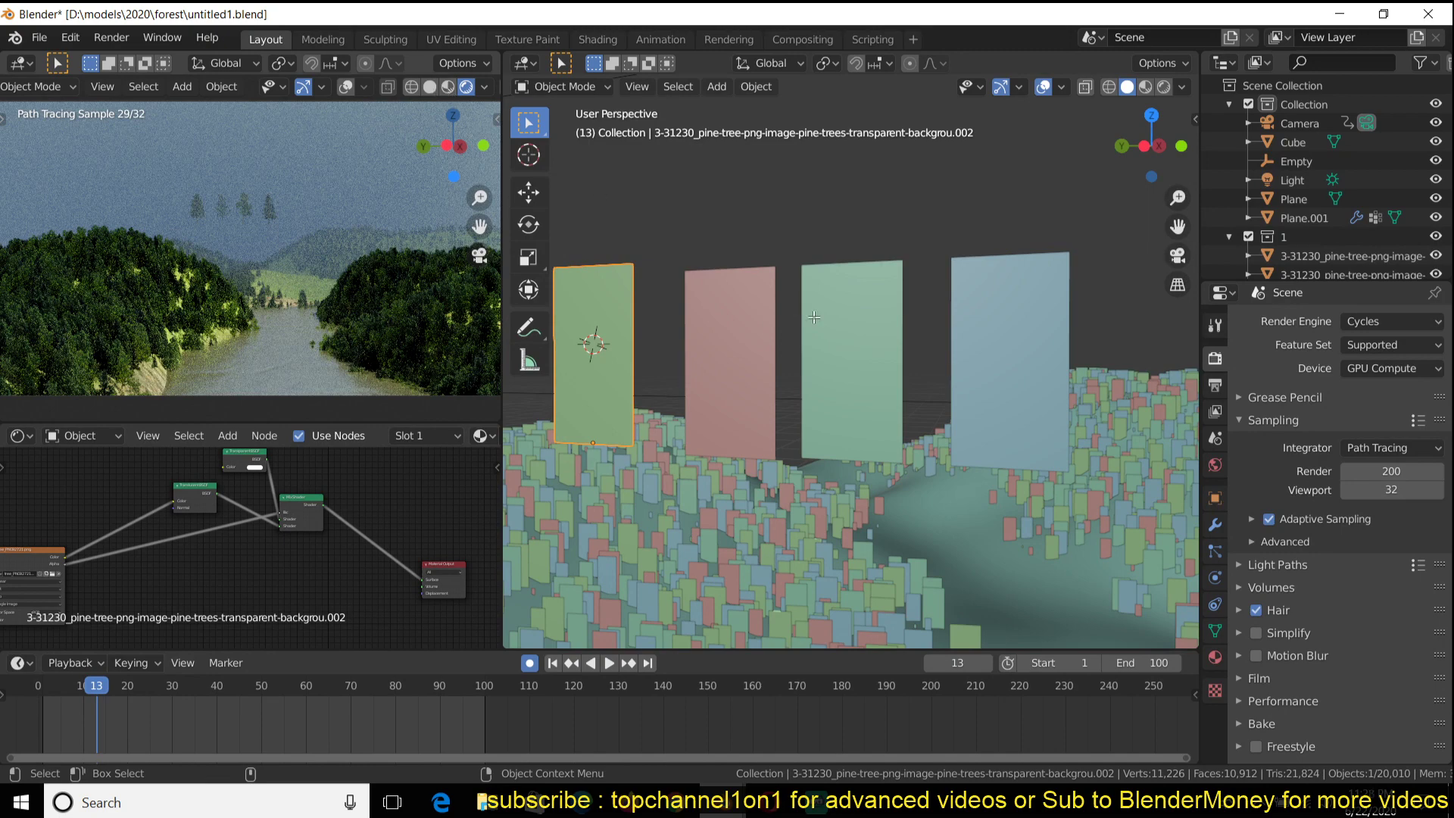
pyautogui.click(1364, 323)
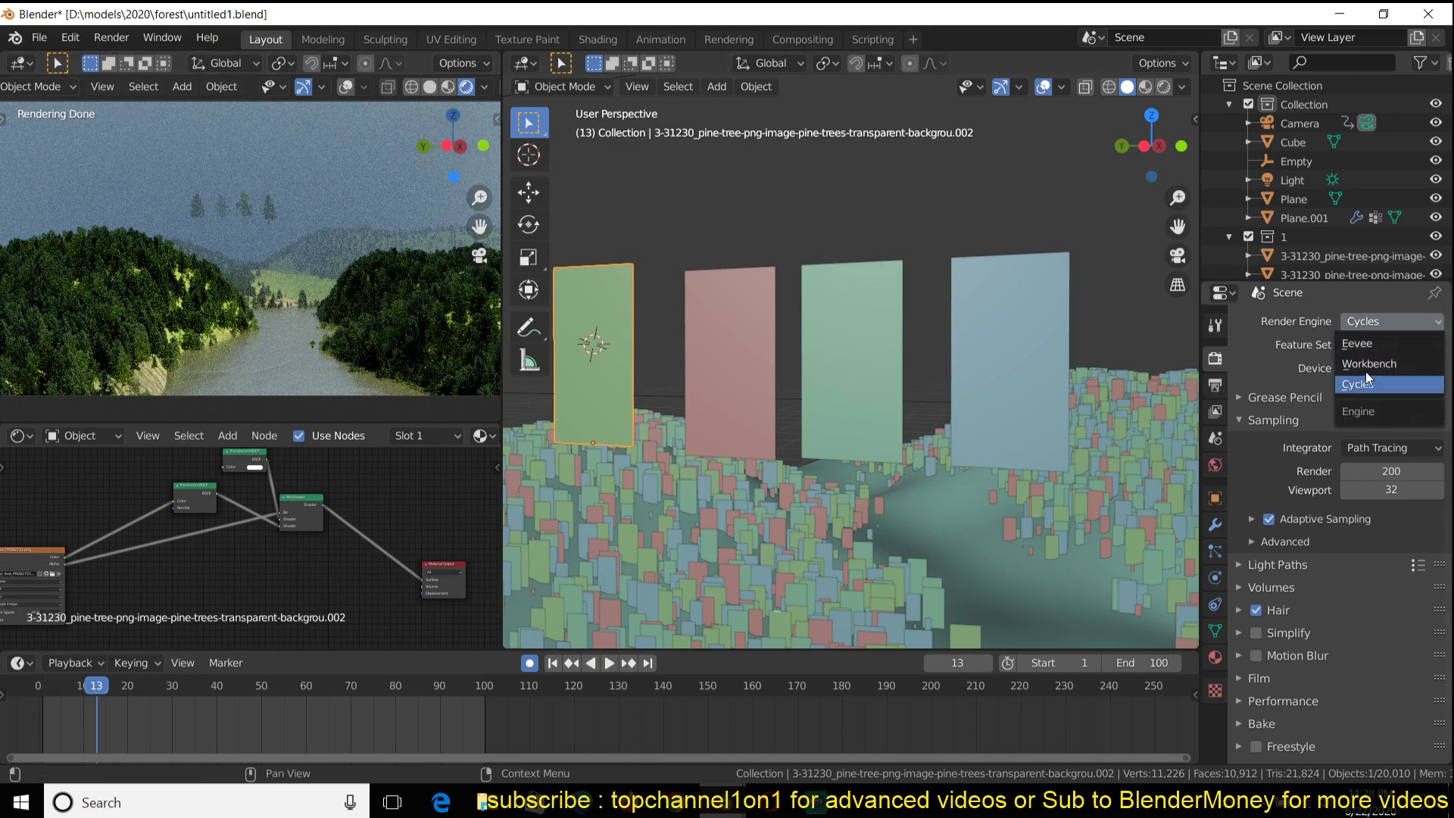
pyautogui.click(1369, 348)
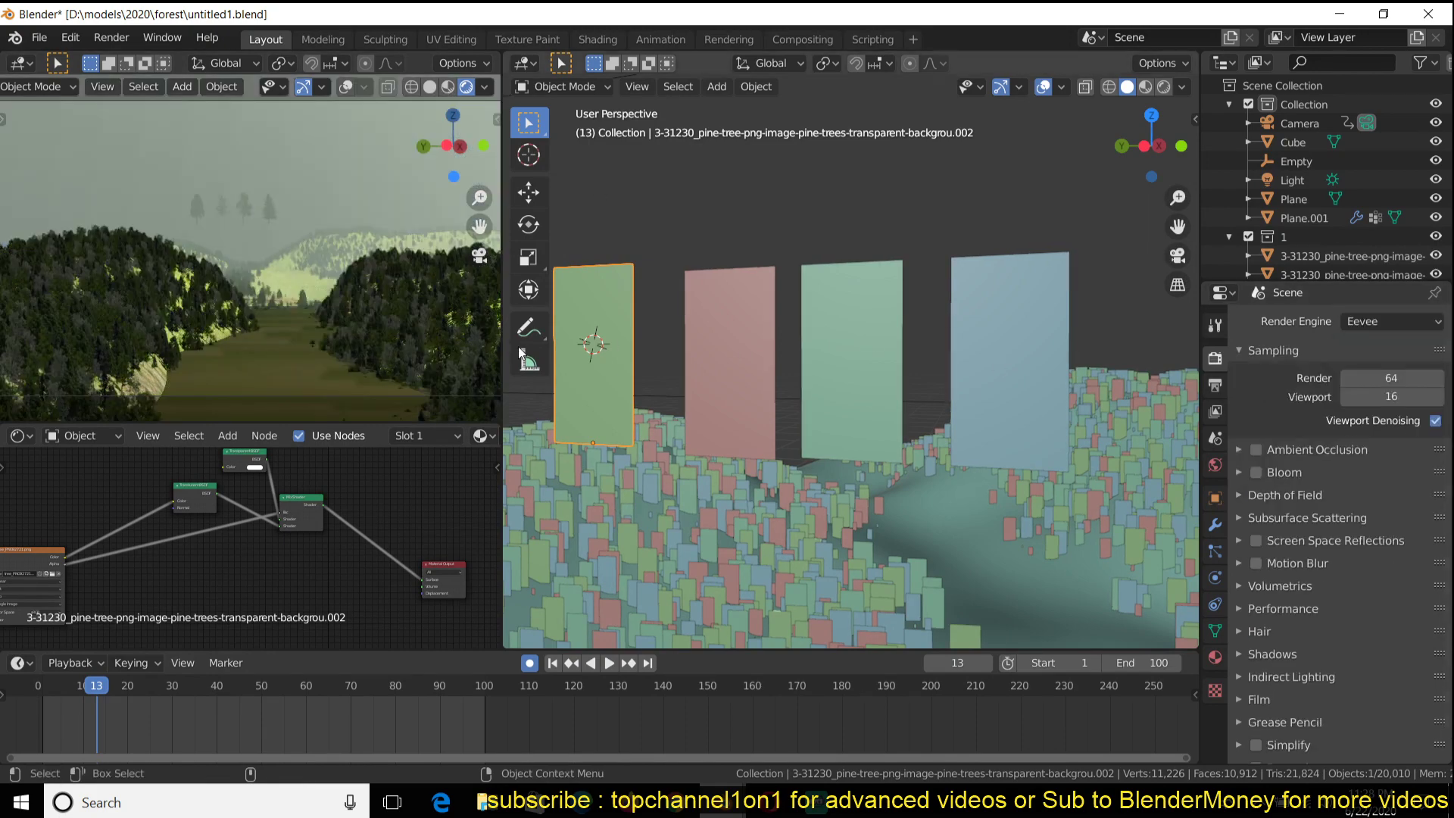
# - Set the viewport display of the red tree plane beside the 3D cursor's plane to Wire
pyautogui.click(715, 315)
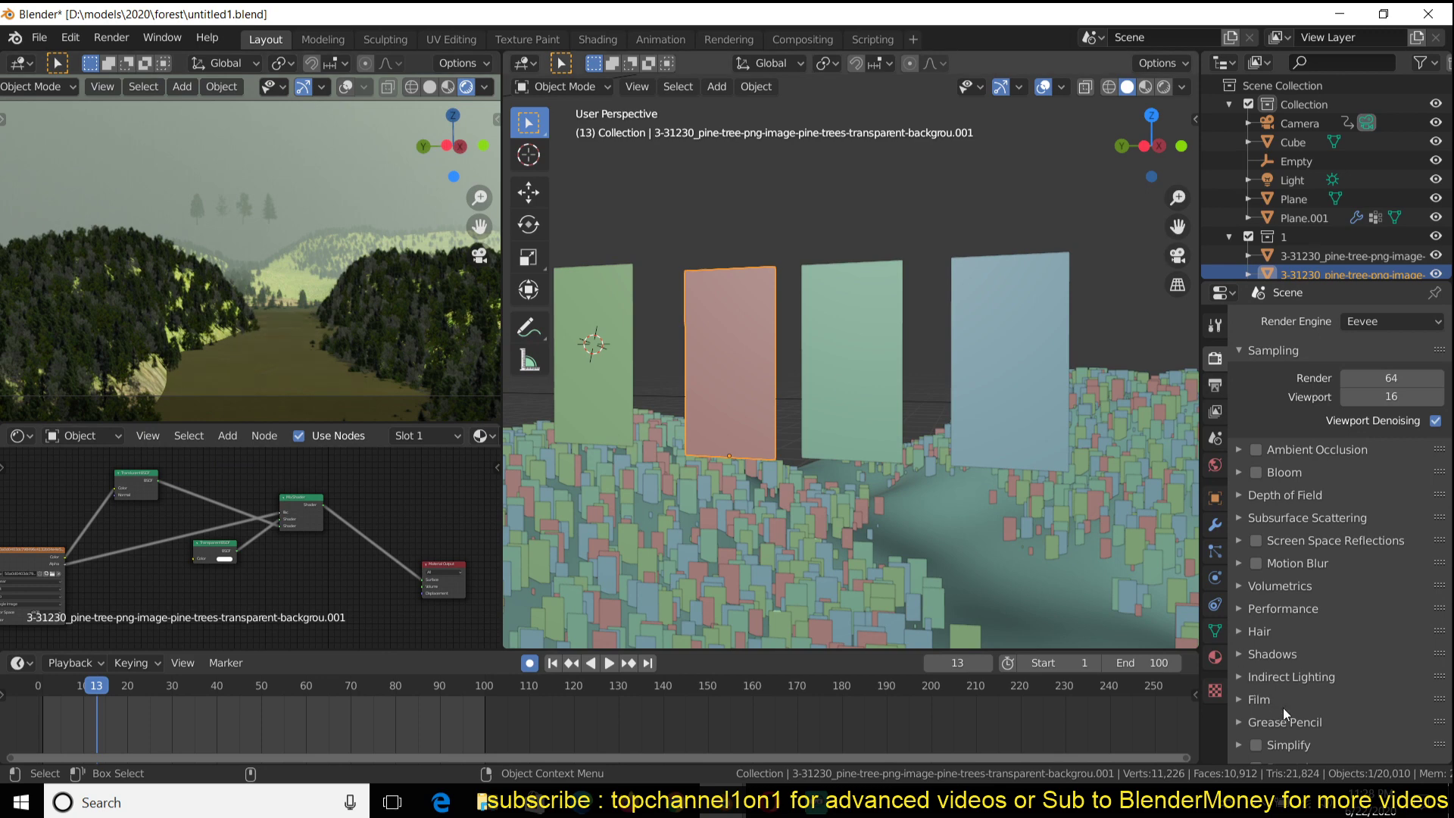
pyautogui.scroll(-2, 1243, 658)
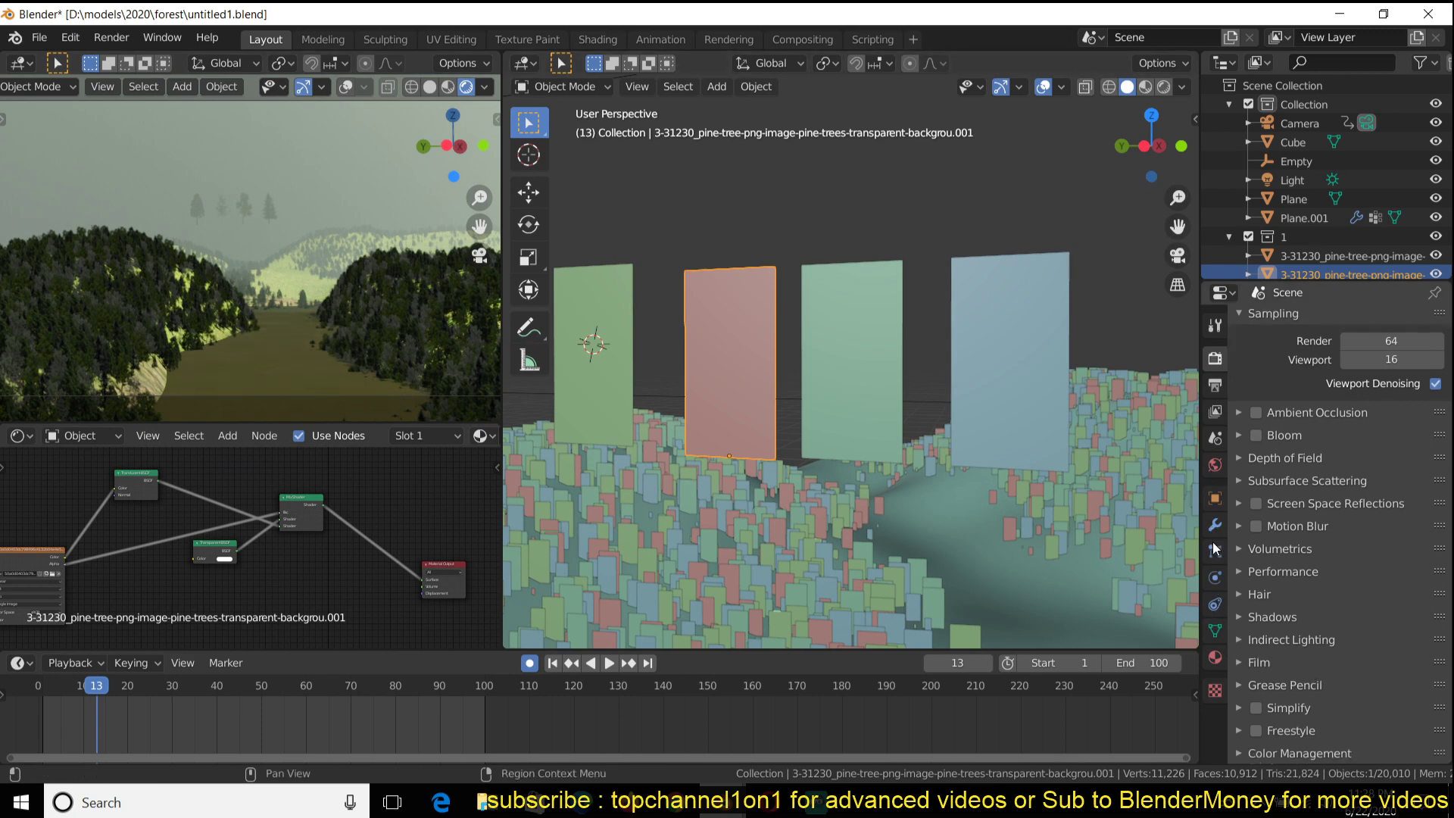
pyautogui.click(1215, 509)
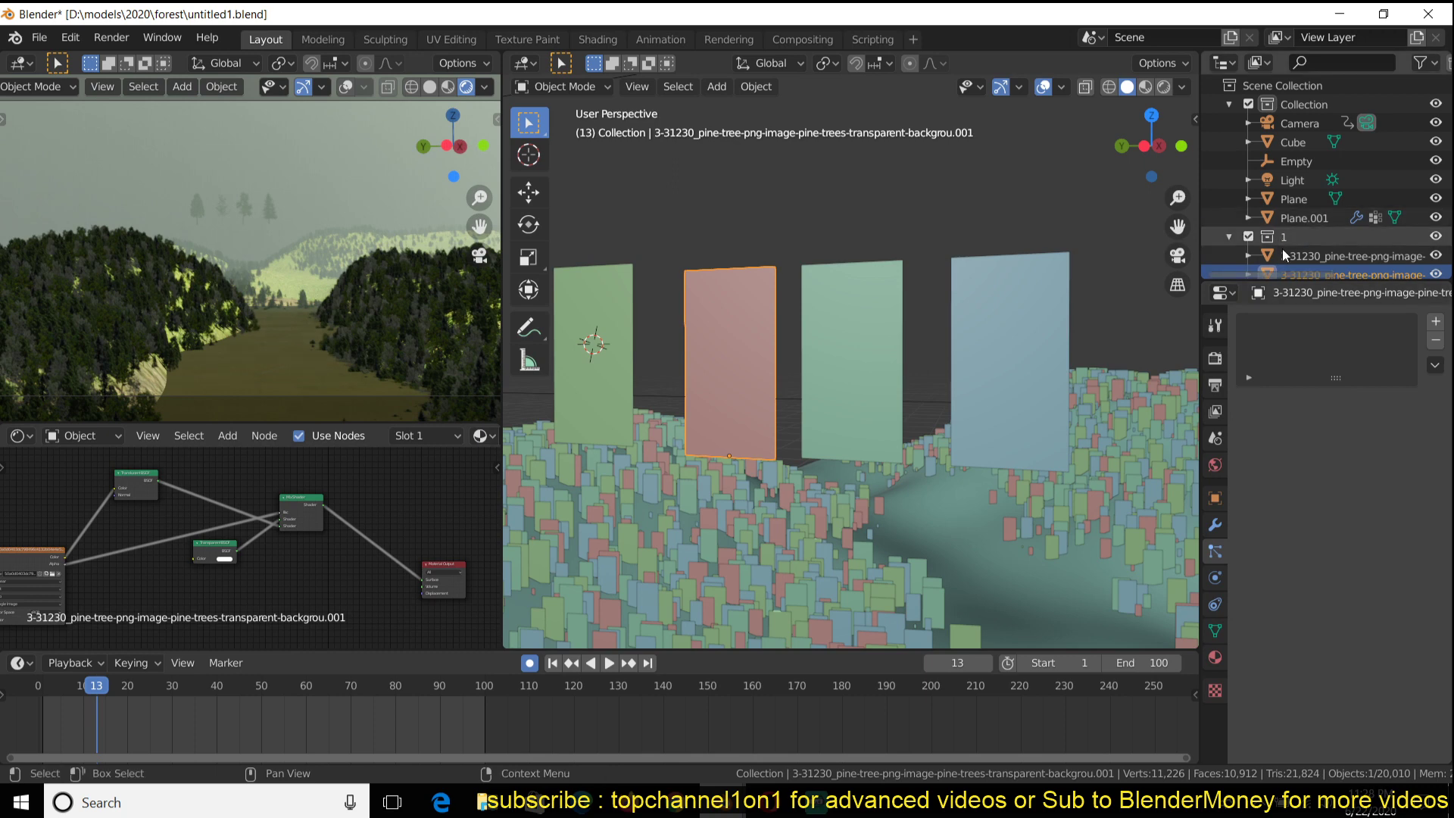
pyautogui.click(1217, 499)
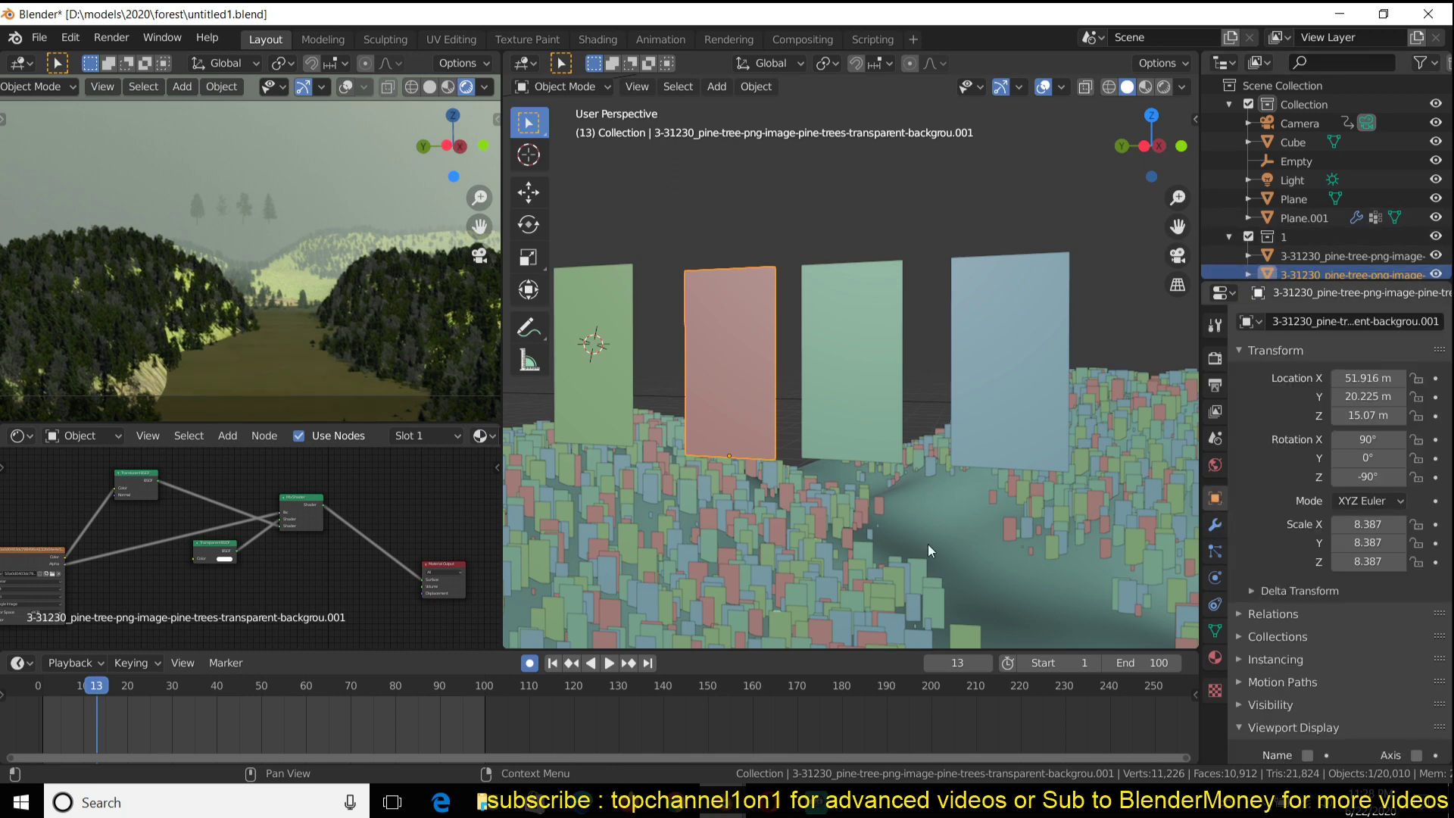
pyautogui.scroll(-4, 1293, 706)
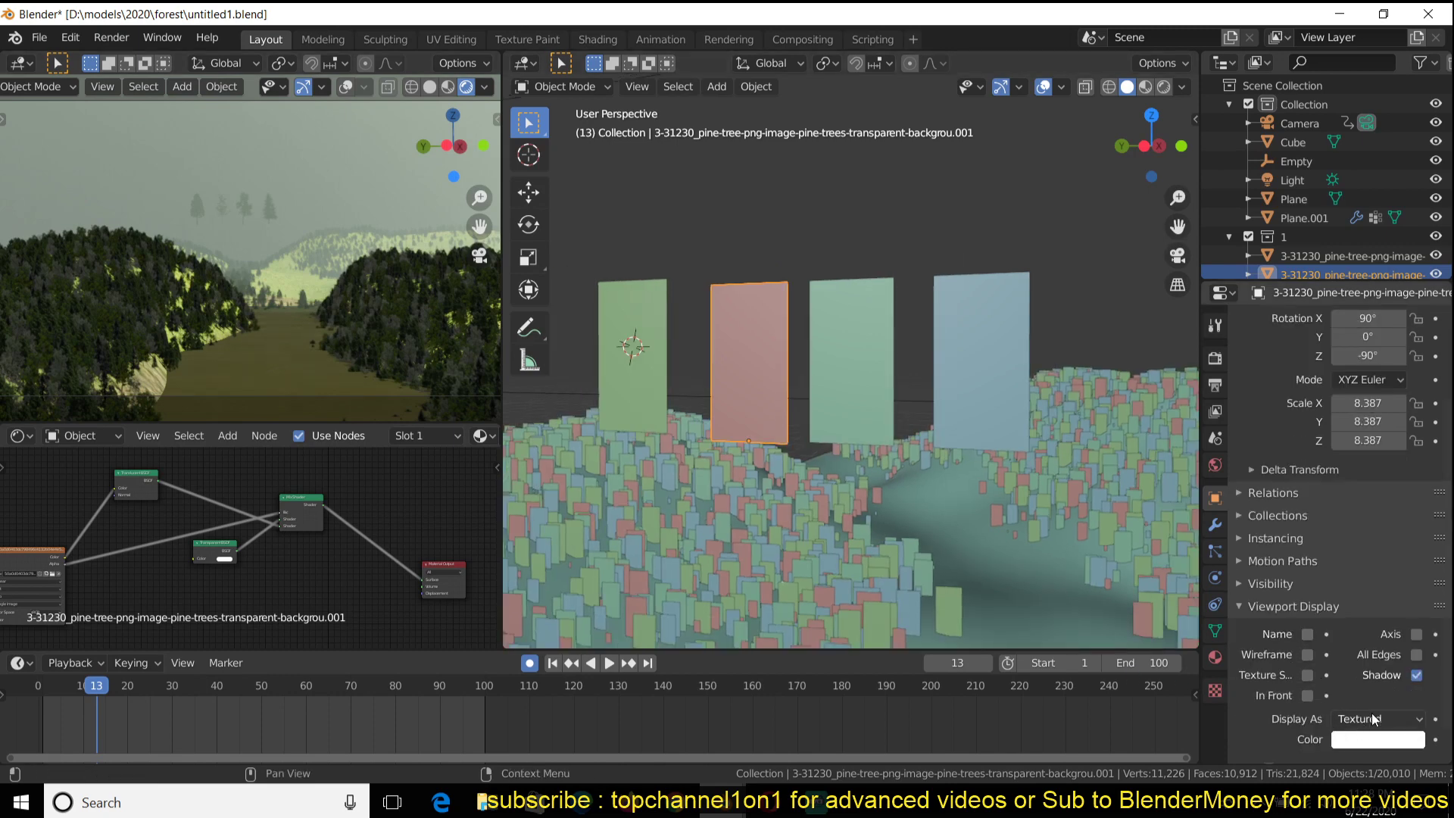
pyautogui.click(1363, 720)
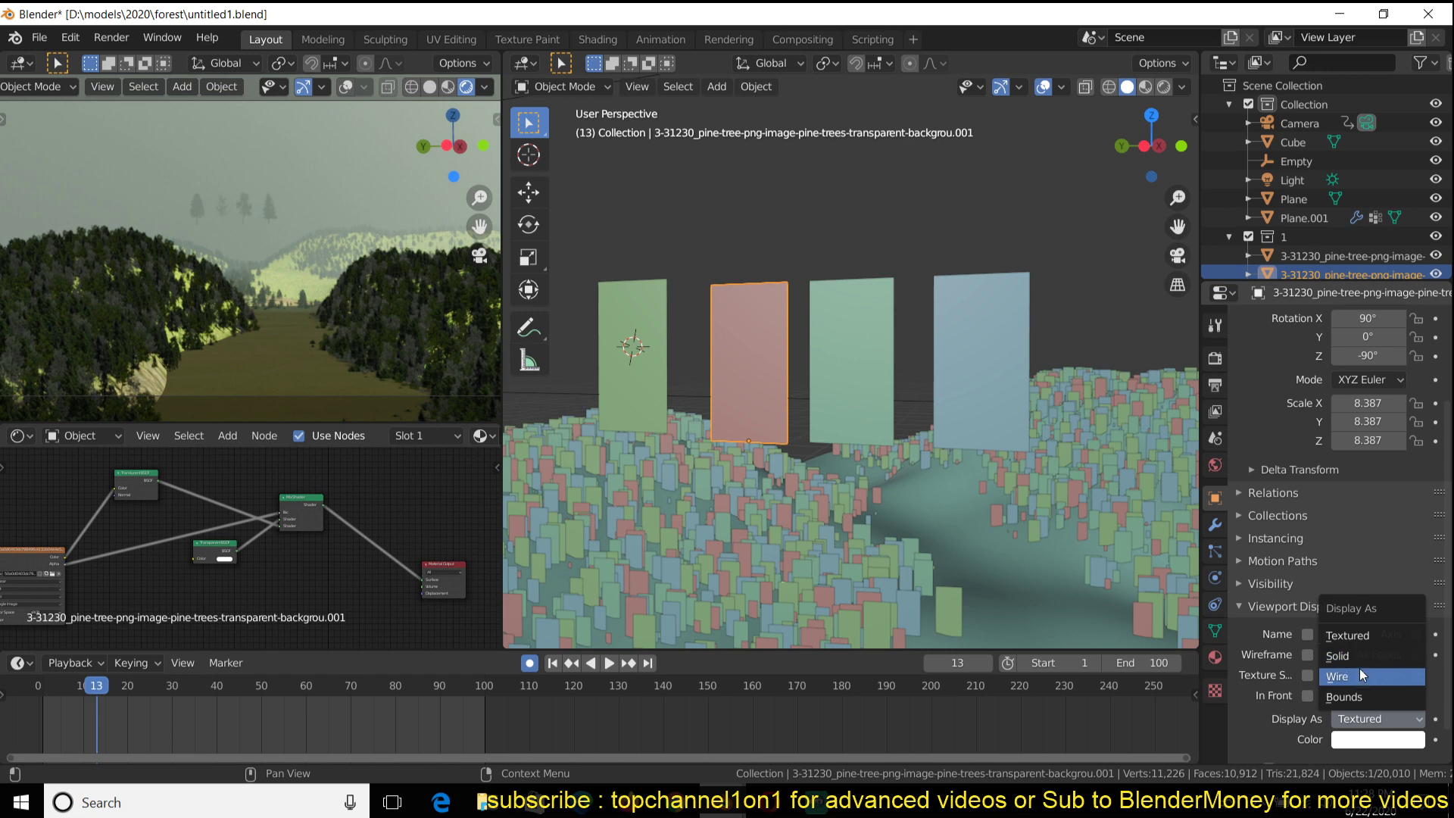
pyautogui.click(1361, 671)
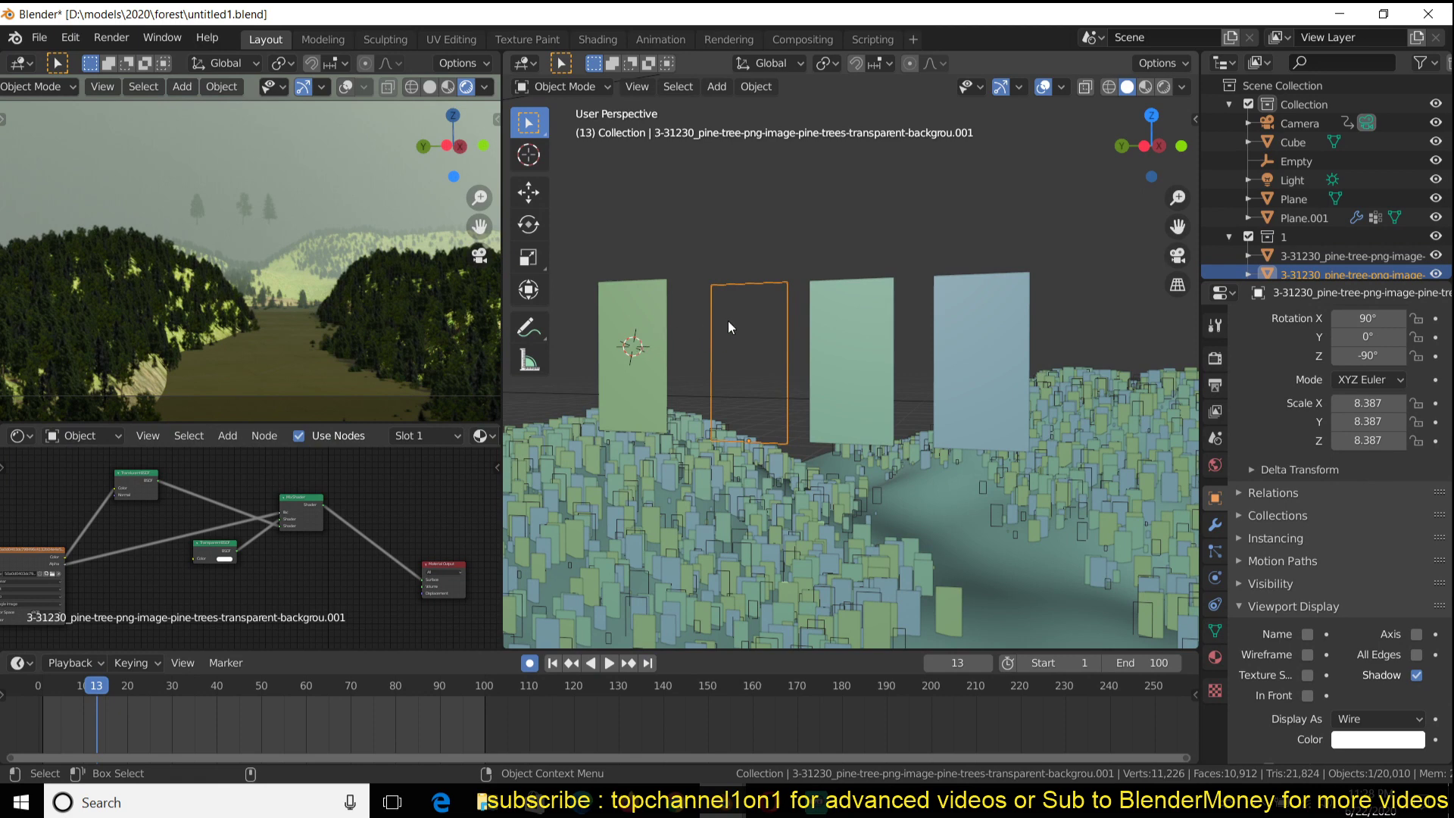
# - Turn off viewport display of the particle system modifier on the terrain, Plane.001
pyautogui.click(616, 385)
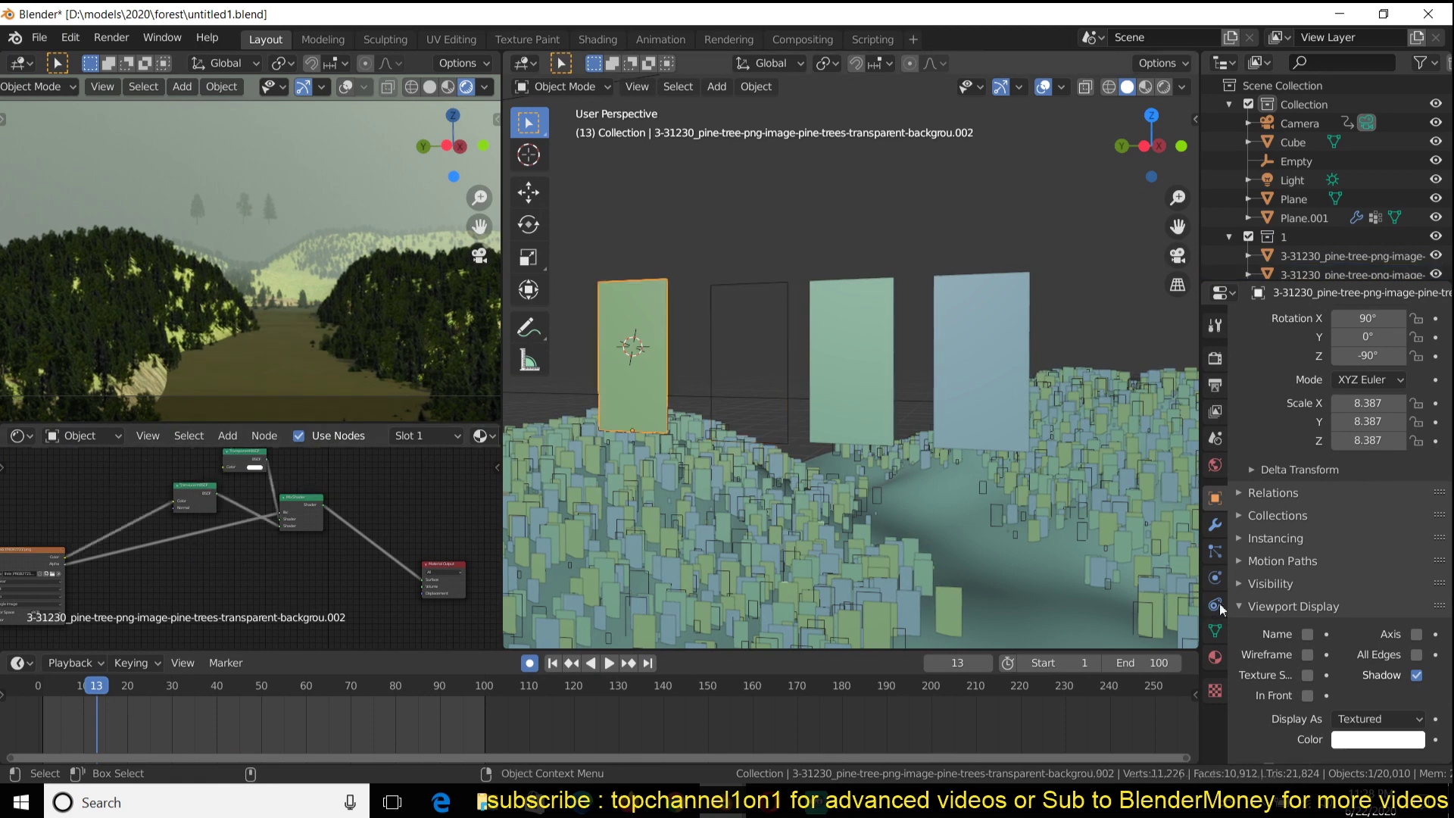
pyautogui.hotkey('ctrl', 'z')
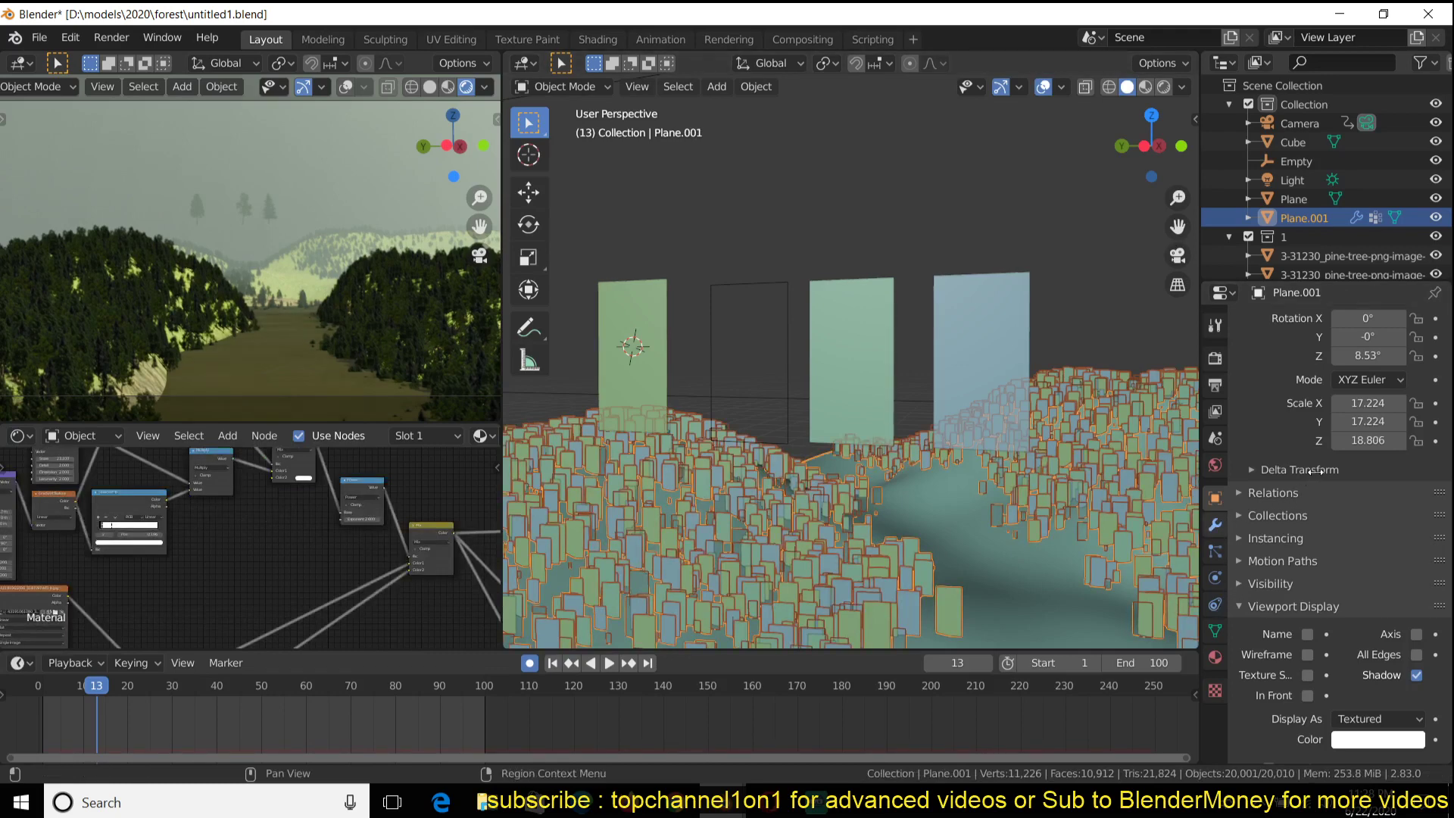
pyautogui.moveTo(1228, 522); pyautogui.dragTo(1221, 530)
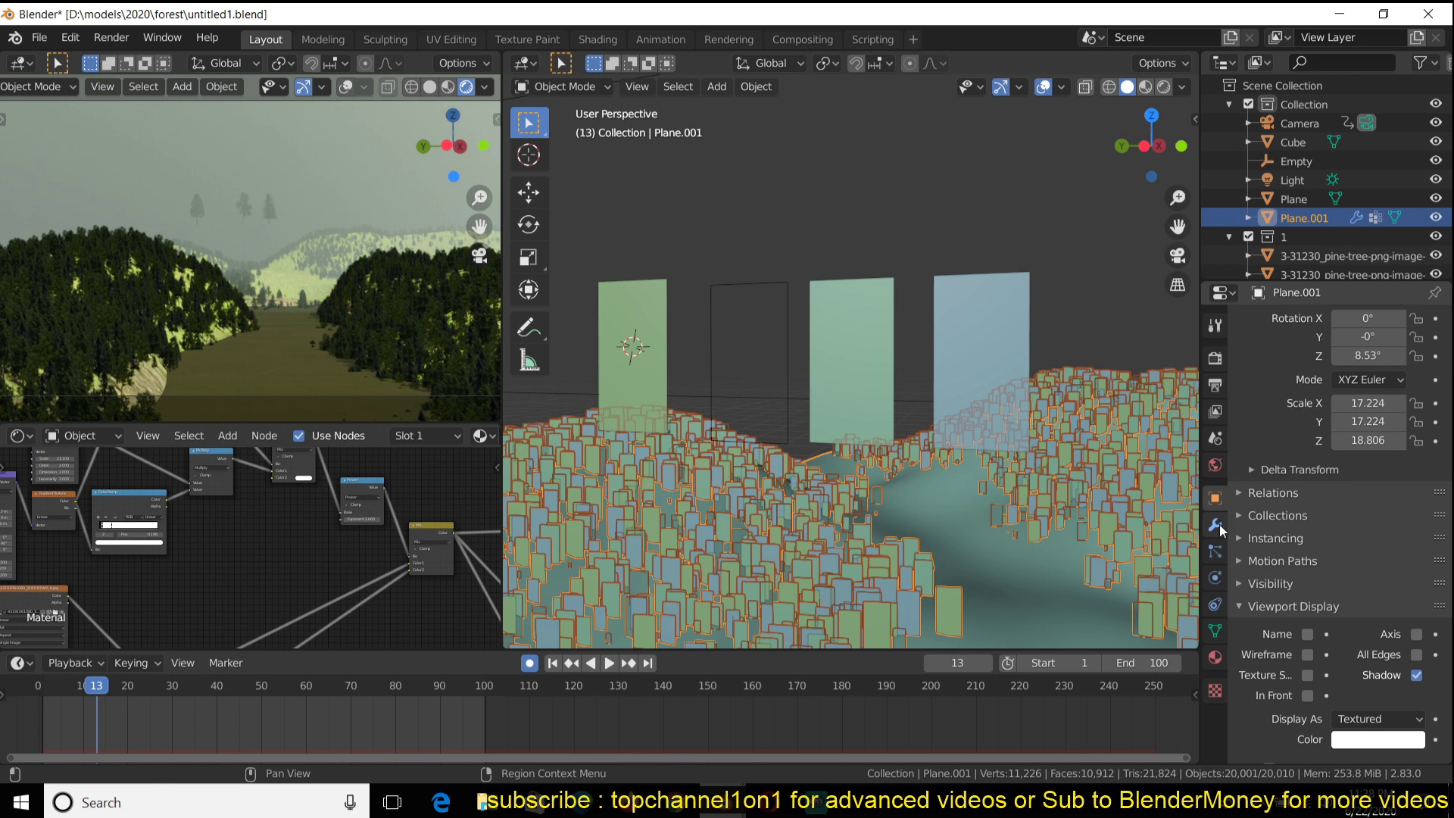
pyautogui.click(1216, 525)
pyautogui.hotkey('ctrl', 'z')
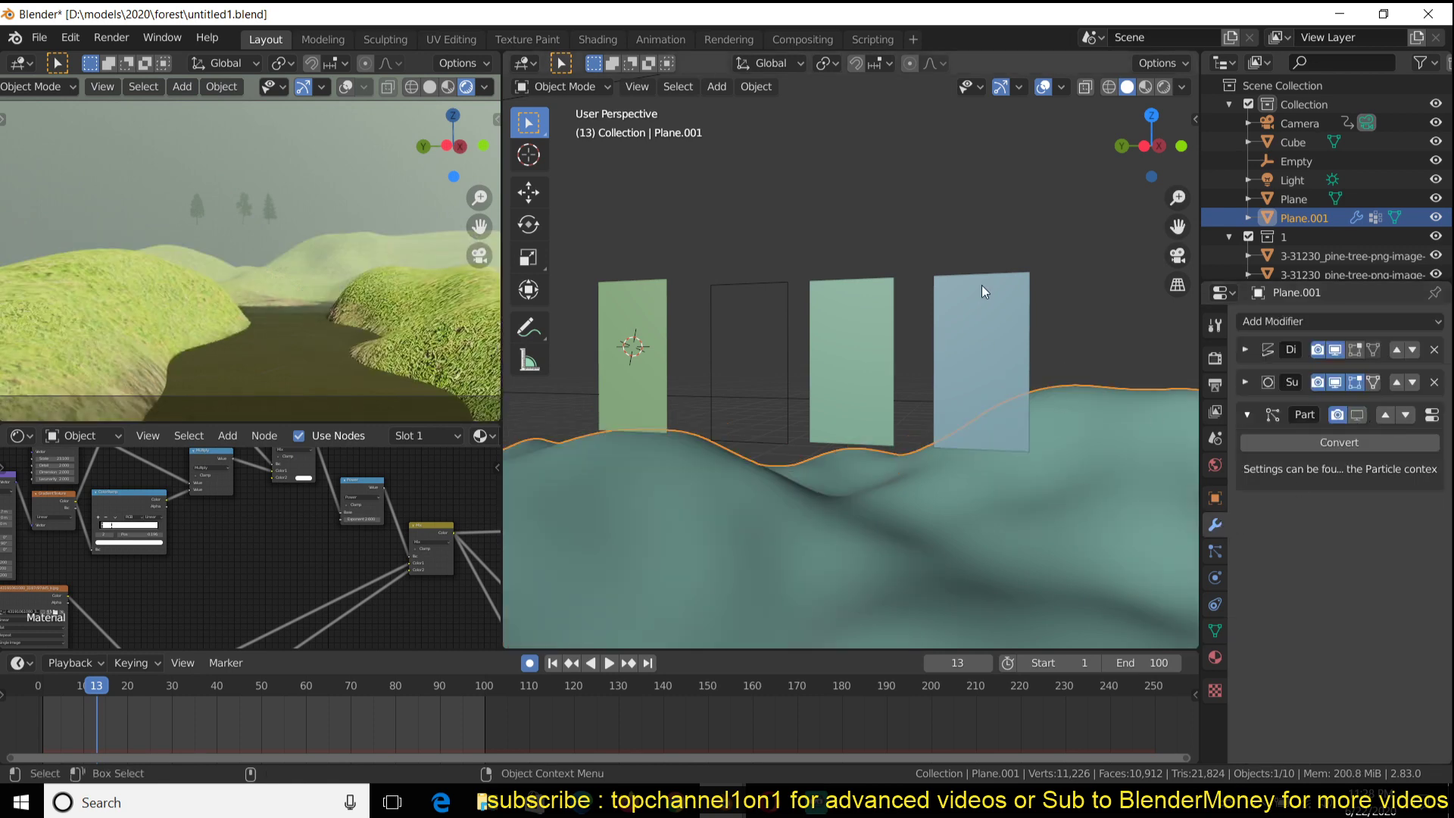
# - Select the wireframe tree plane and set its viewport display back to Textured
pyautogui.scroll(3, 913, 349)
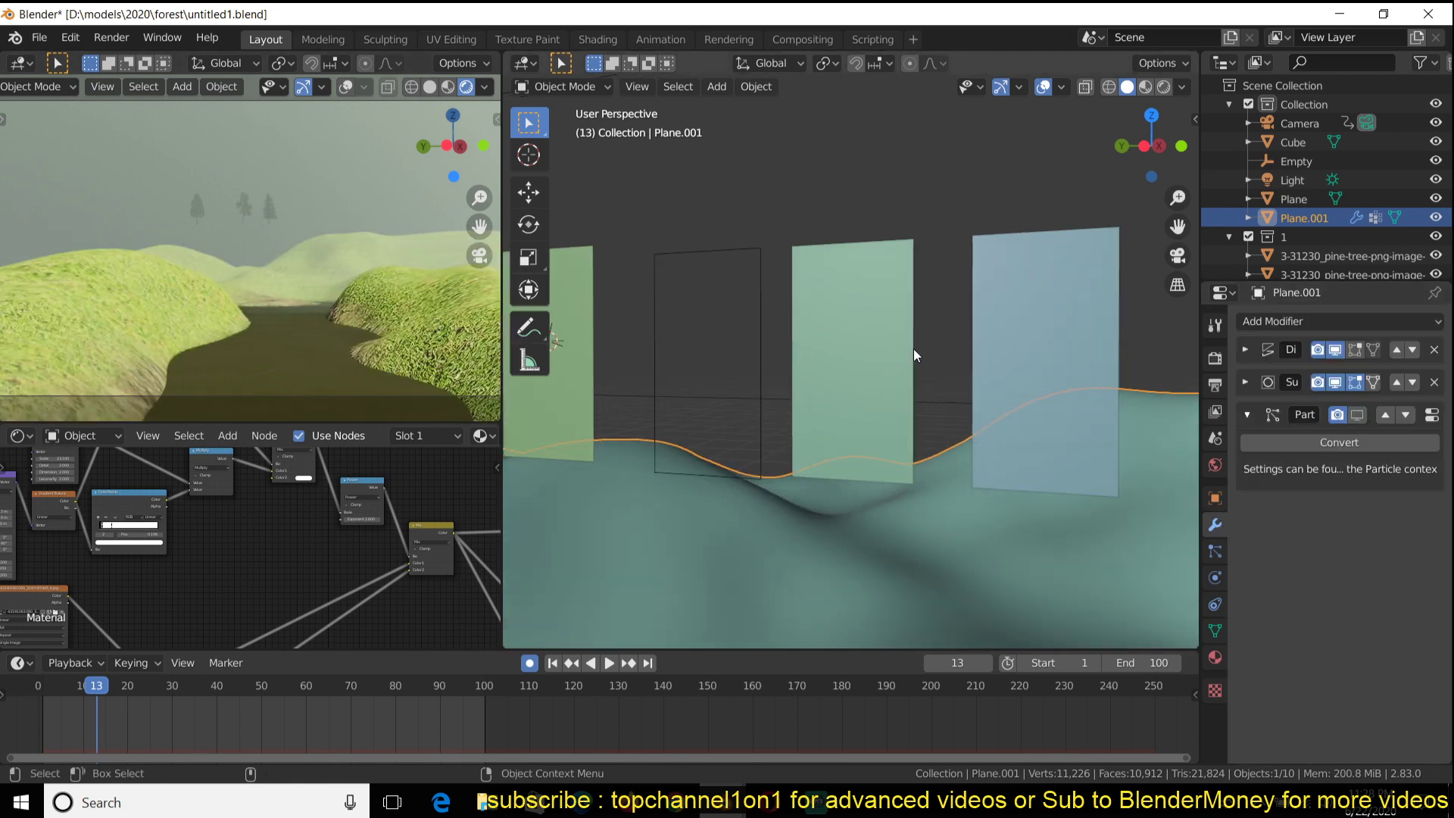
pyautogui.click(875, 321)
pyautogui.click(710, 315)
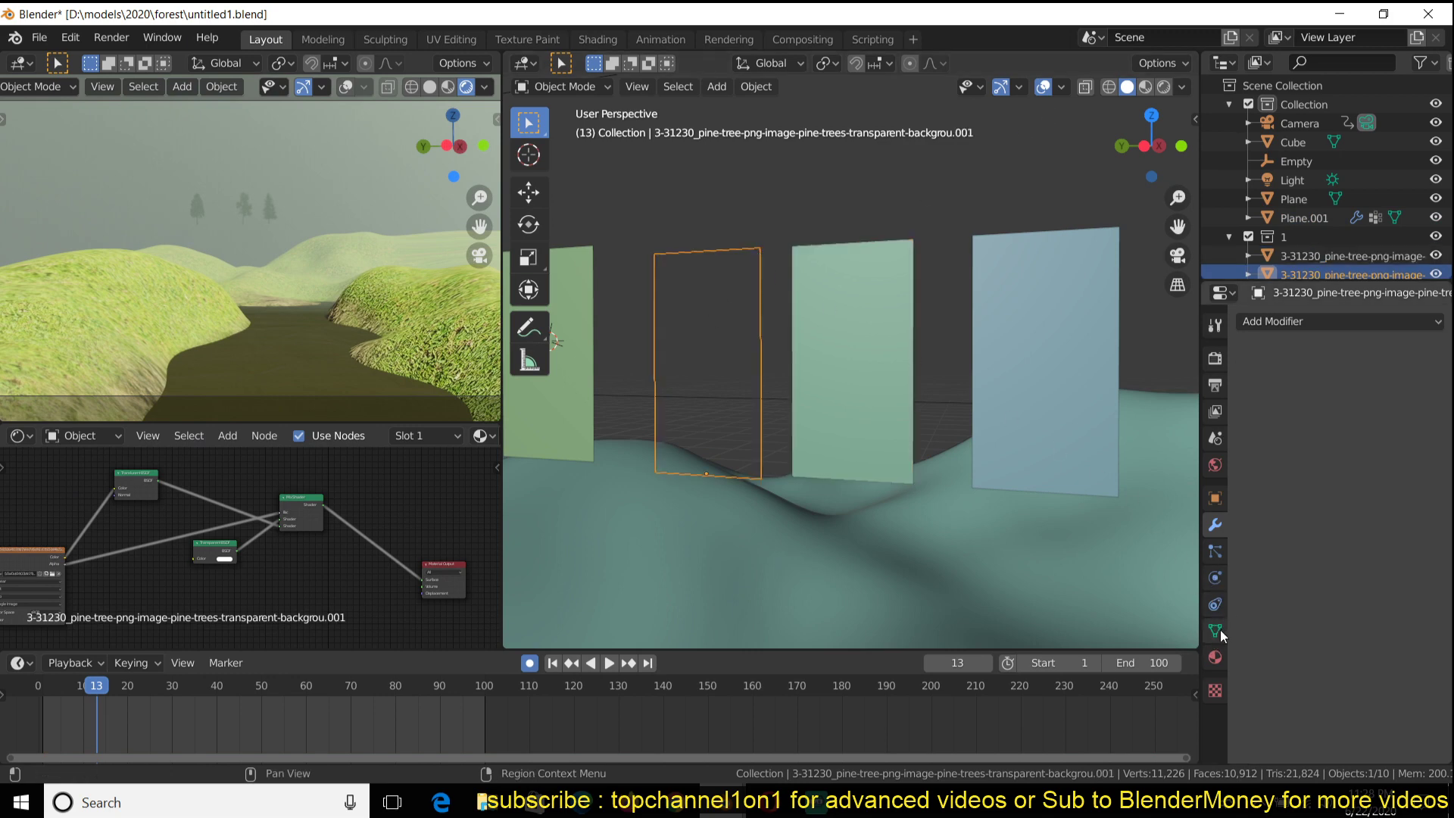
pyautogui.click(1216, 657)
pyautogui.scroll(-1, 1334, 634)
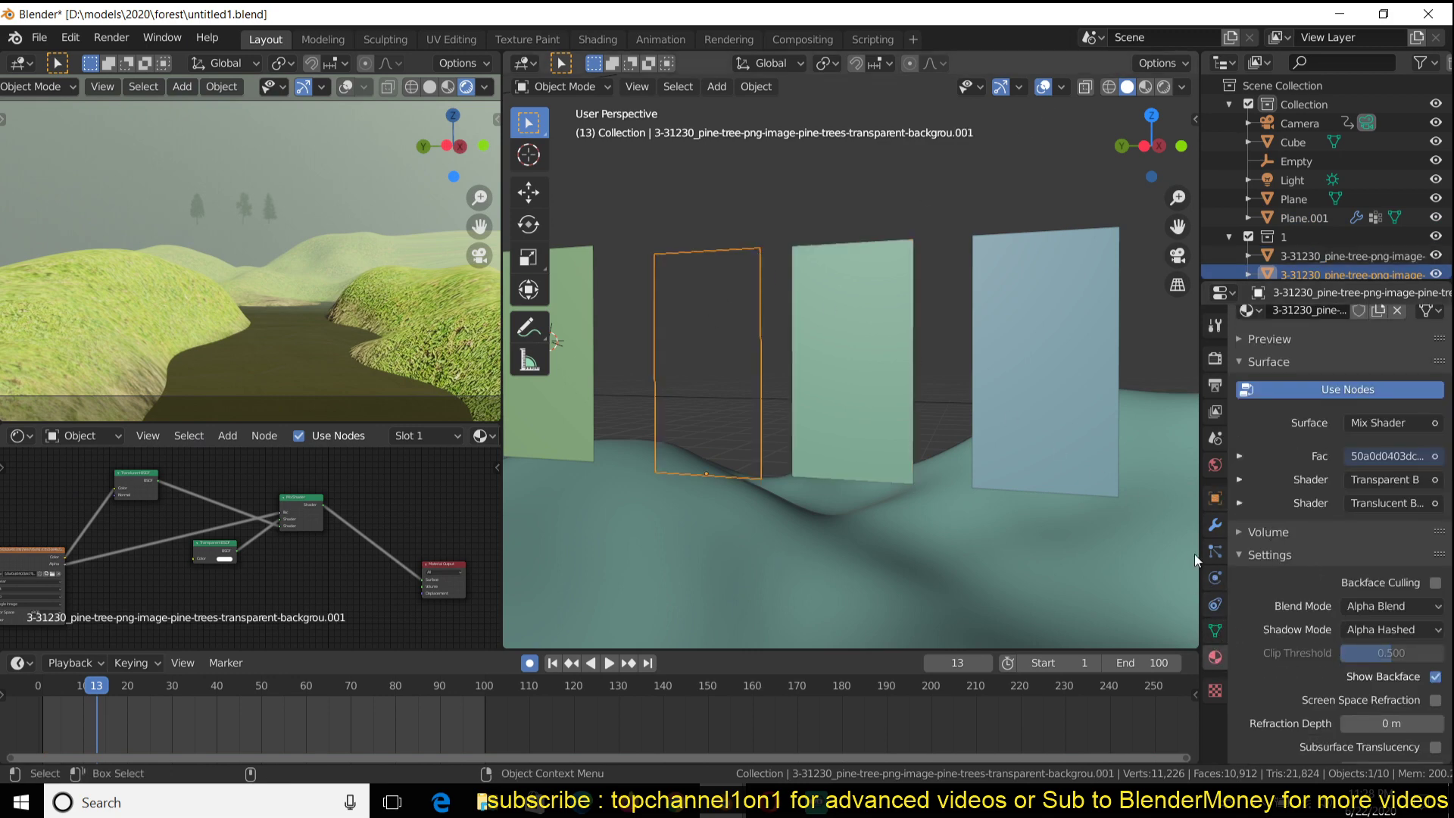
pyautogui.click(1215, 497)
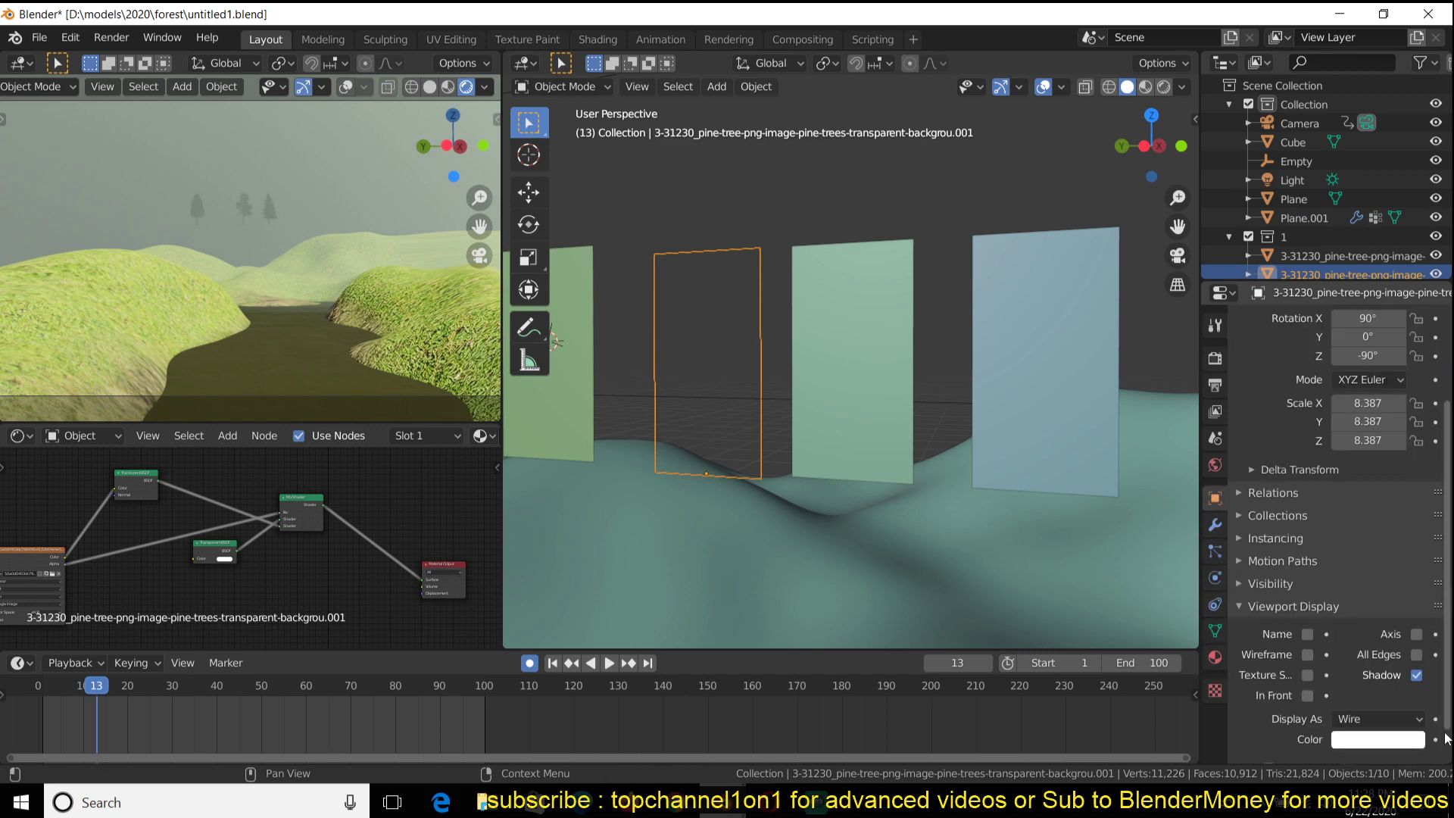
pyautogui.click(1370, 718)
pyautogui.click(1348, 636)
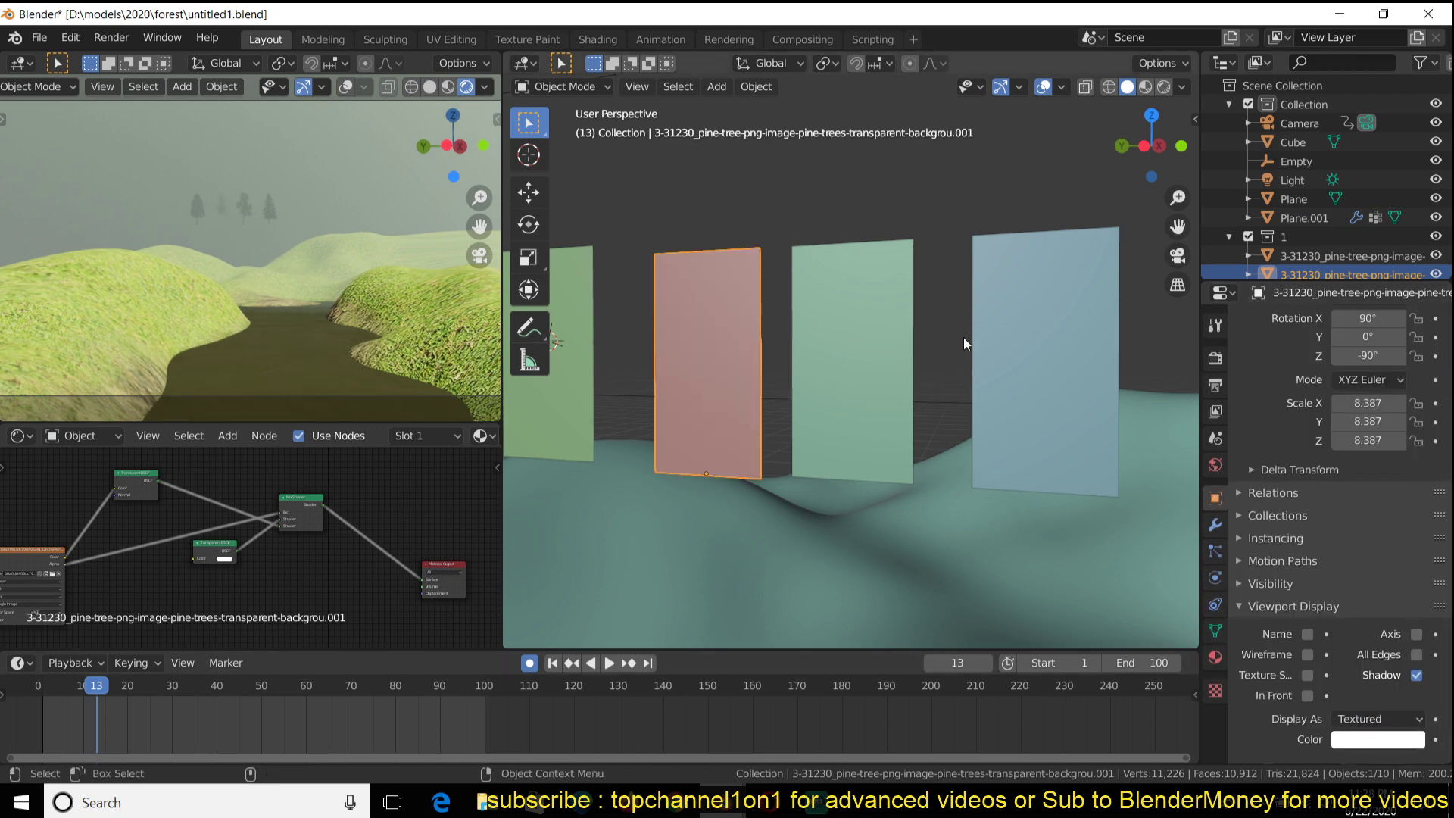
# - Switch the large 3D view to Material Preview with Scene Lights and Scene World turned off
pyautogui.scroll(-4, 1003, 201)
pyautogui.moveTo(864, 302)
pyautogui.mouseDown(button='middle')
pyautogui.moveTo(893, 338)
pyautogui.moveTo(925, 324)
pyautogui.mouseUp(button='middle')
pyautogui.scroll(1, 926, 325)
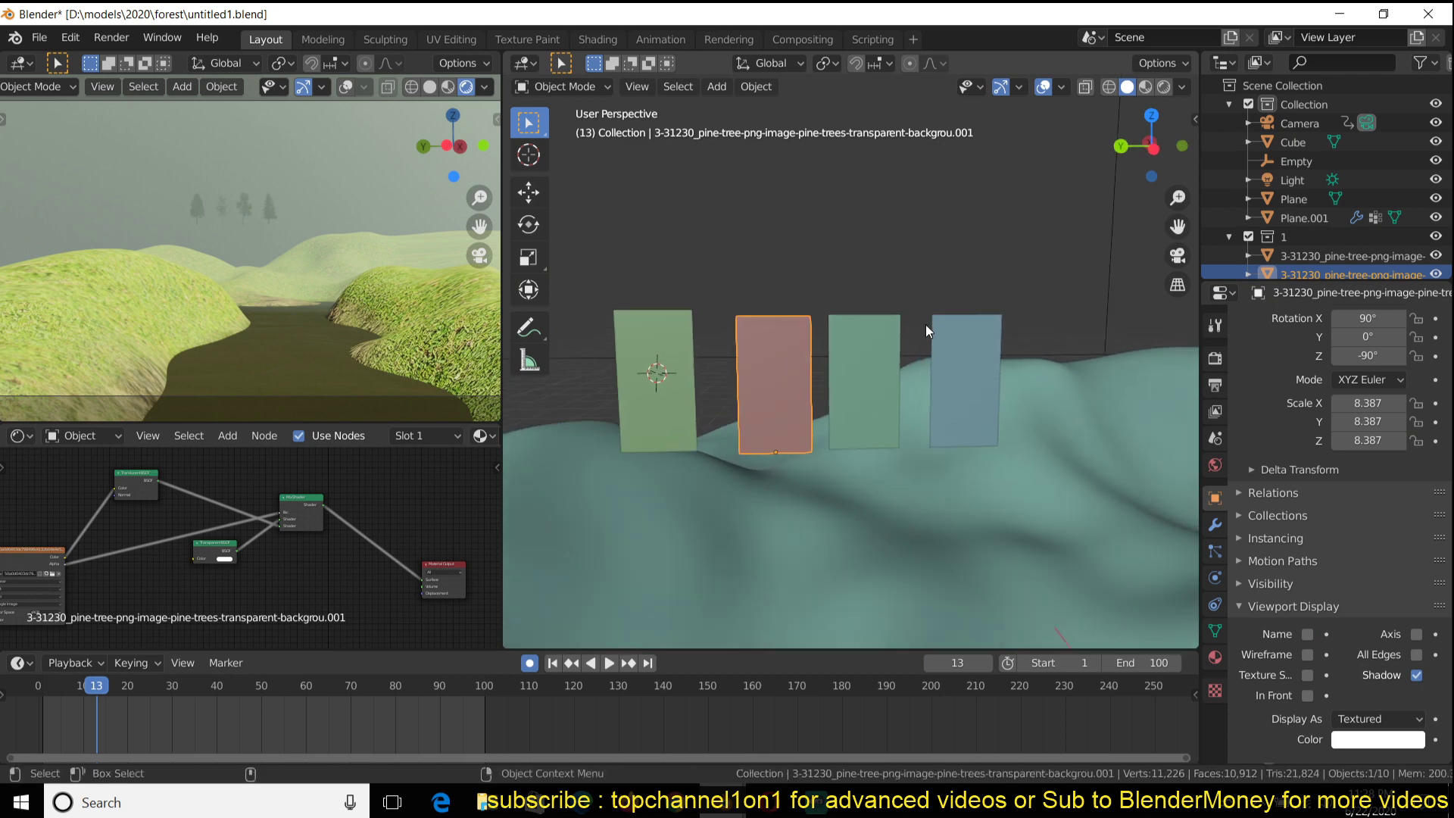
pyautogui.click(1145, 87)
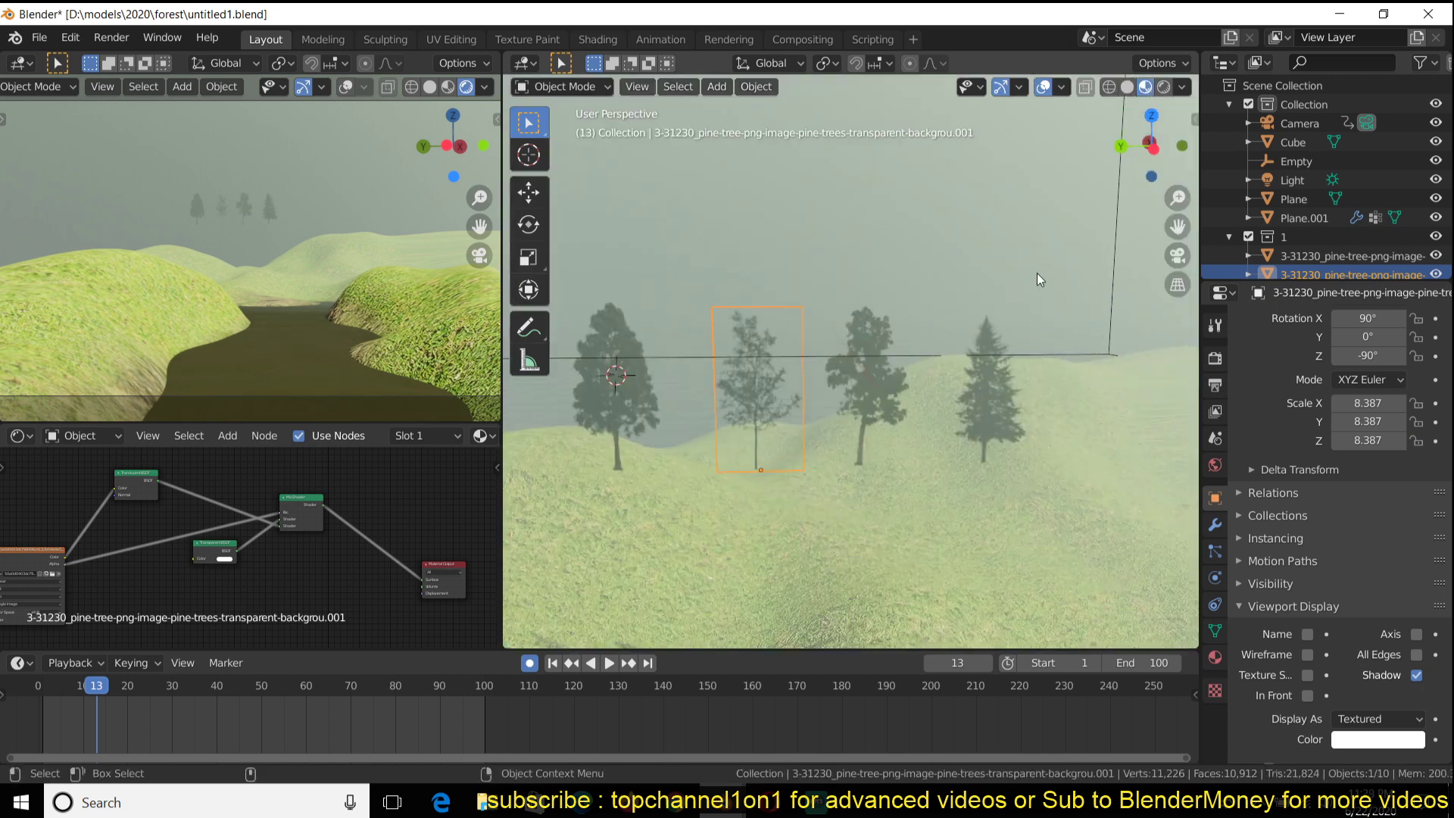
pyautogui.click(1183, 86)
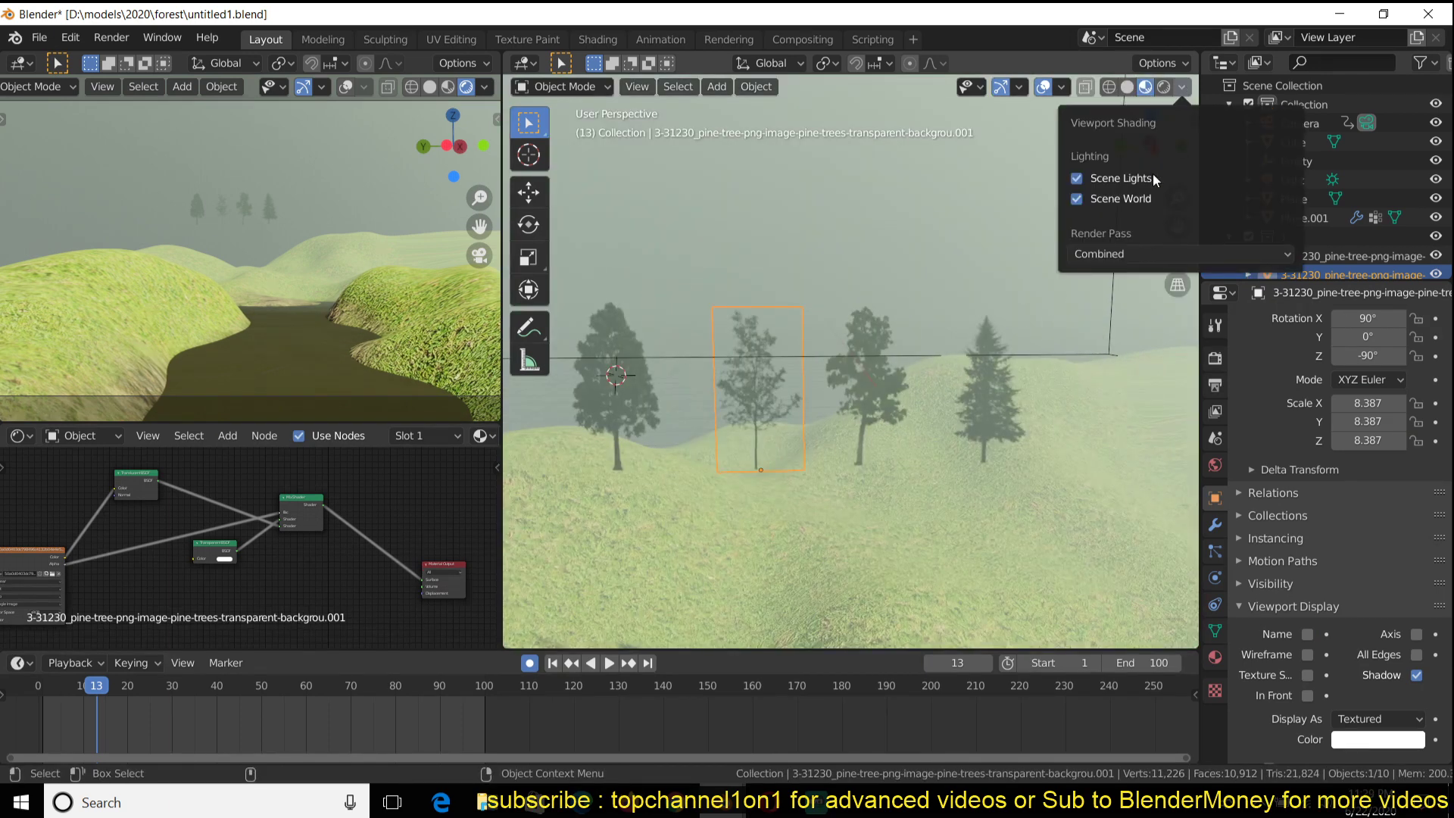
pyautogui.click(1090, 206)
pyautogui.click(1081, 180)
pyautogui.click(869, 179)
# - Select the dark green tree plane at the 3D cursor
pyautogui.moveTo(870, 180); pyautogui.dragTo(830, 272, button='middle')
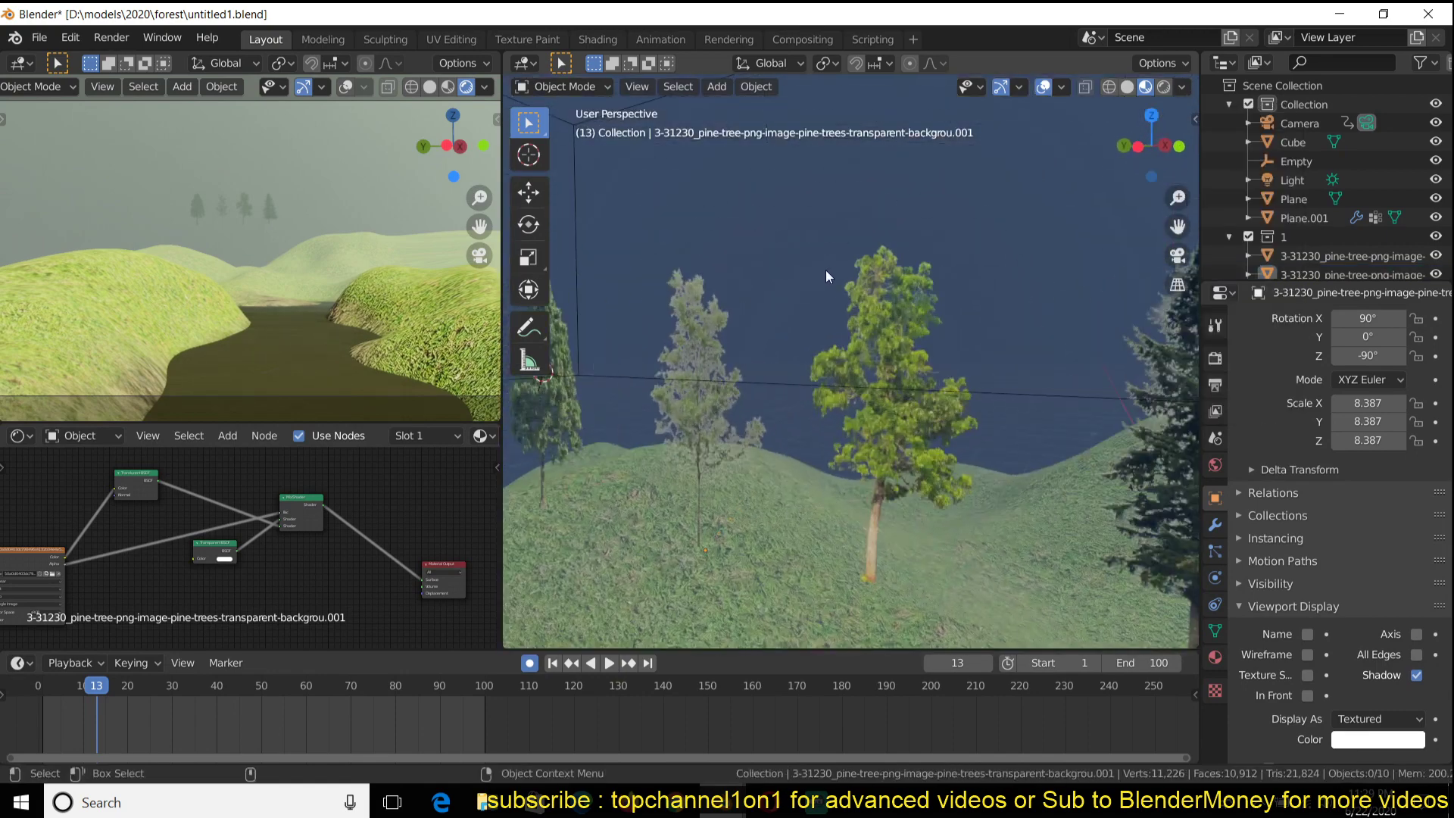
pyautogui.moveTo(572, 386); pyautogui.dragTo(775, 407, button='middle')
pyautogui.click(611, 416)
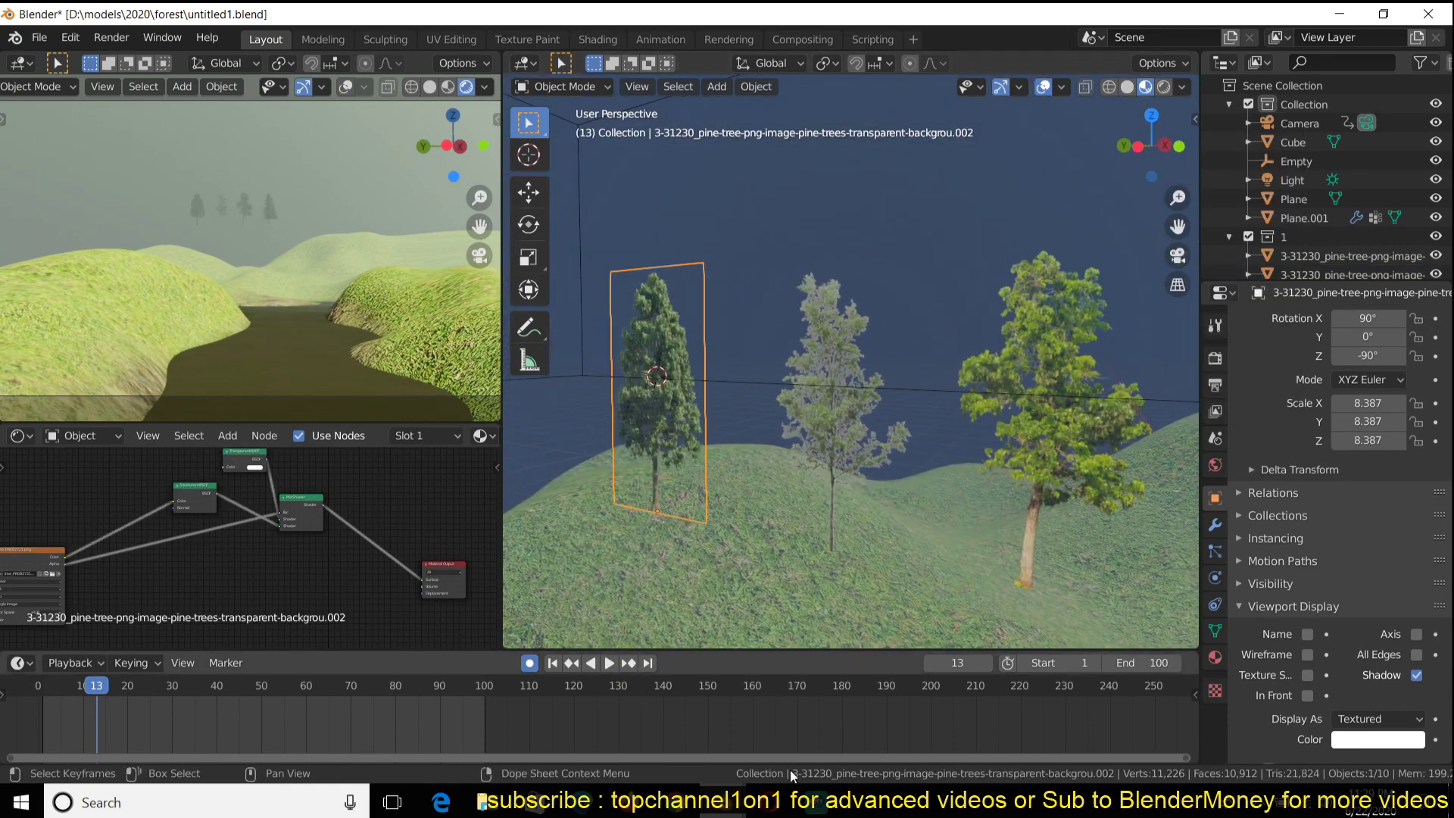
pyautogui.click(724, 803)
pyautogui.click(815, 802)
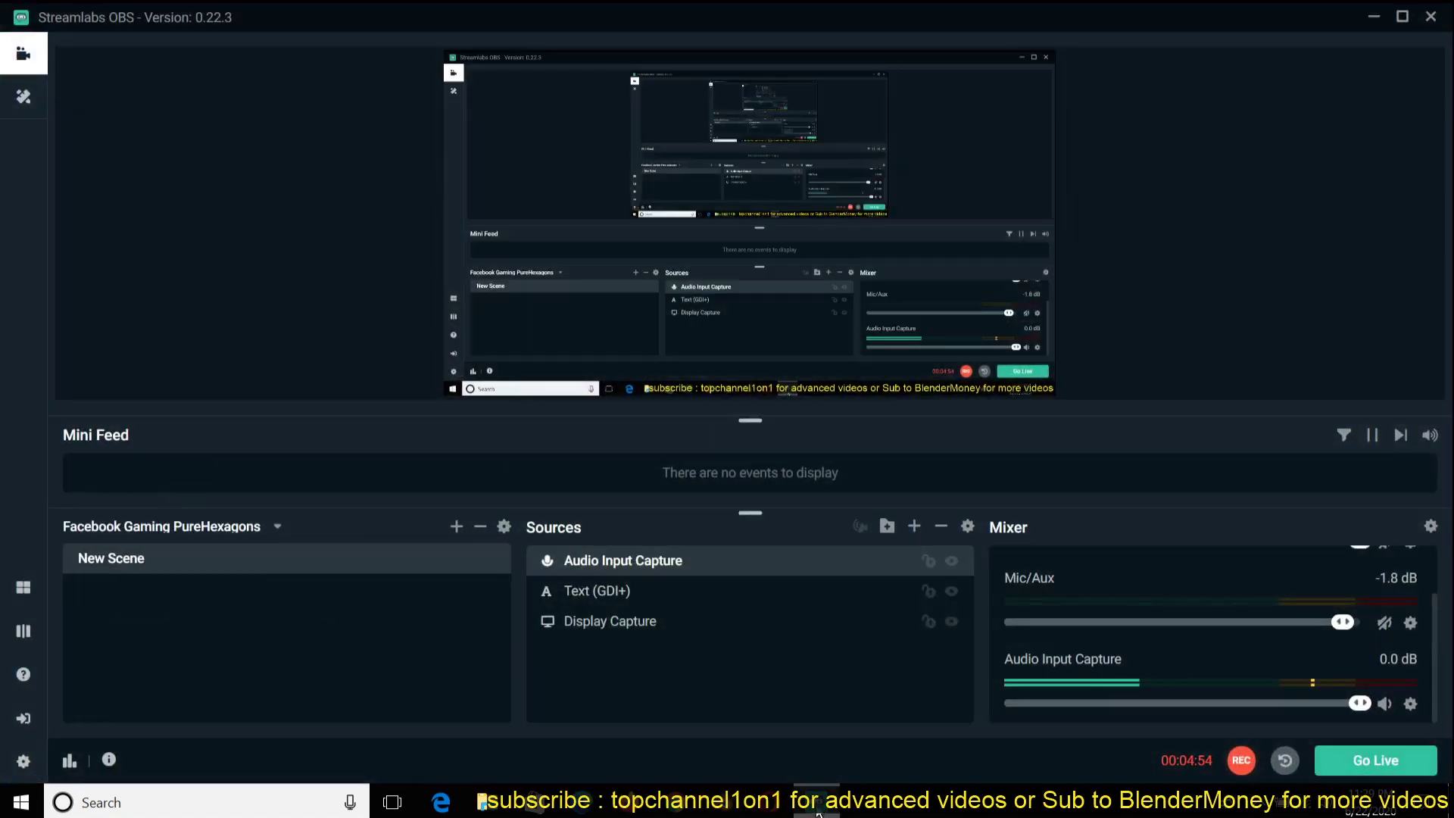
pyautogui.click(816, 803)
# - Examine the selected tree's image texture, Translucent BSDF and Transparent BSDF nodes in the shader editor
pyautogui.moveTo(720, 343); pyautogui.dragTo(774, 343, button='middle')
pyautogui.scroll(-4, 225, 524)
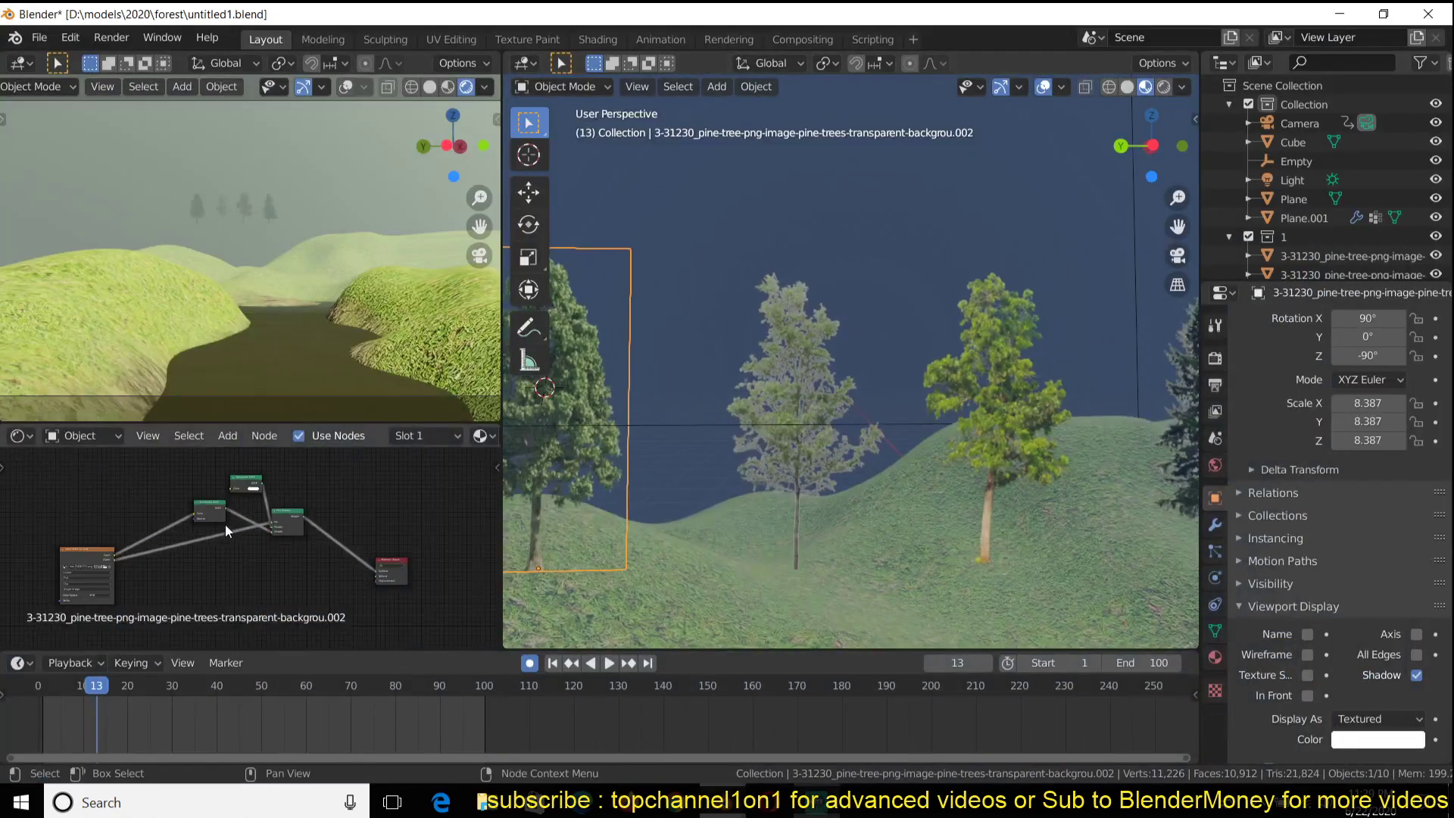
pyautogui.moveTo(303, 533); pyautogui.dragTo(394, 529, button='middle')
pyautogui.moveTo(575, 497); pyautogui.dragTo(752, 408, button='middle')
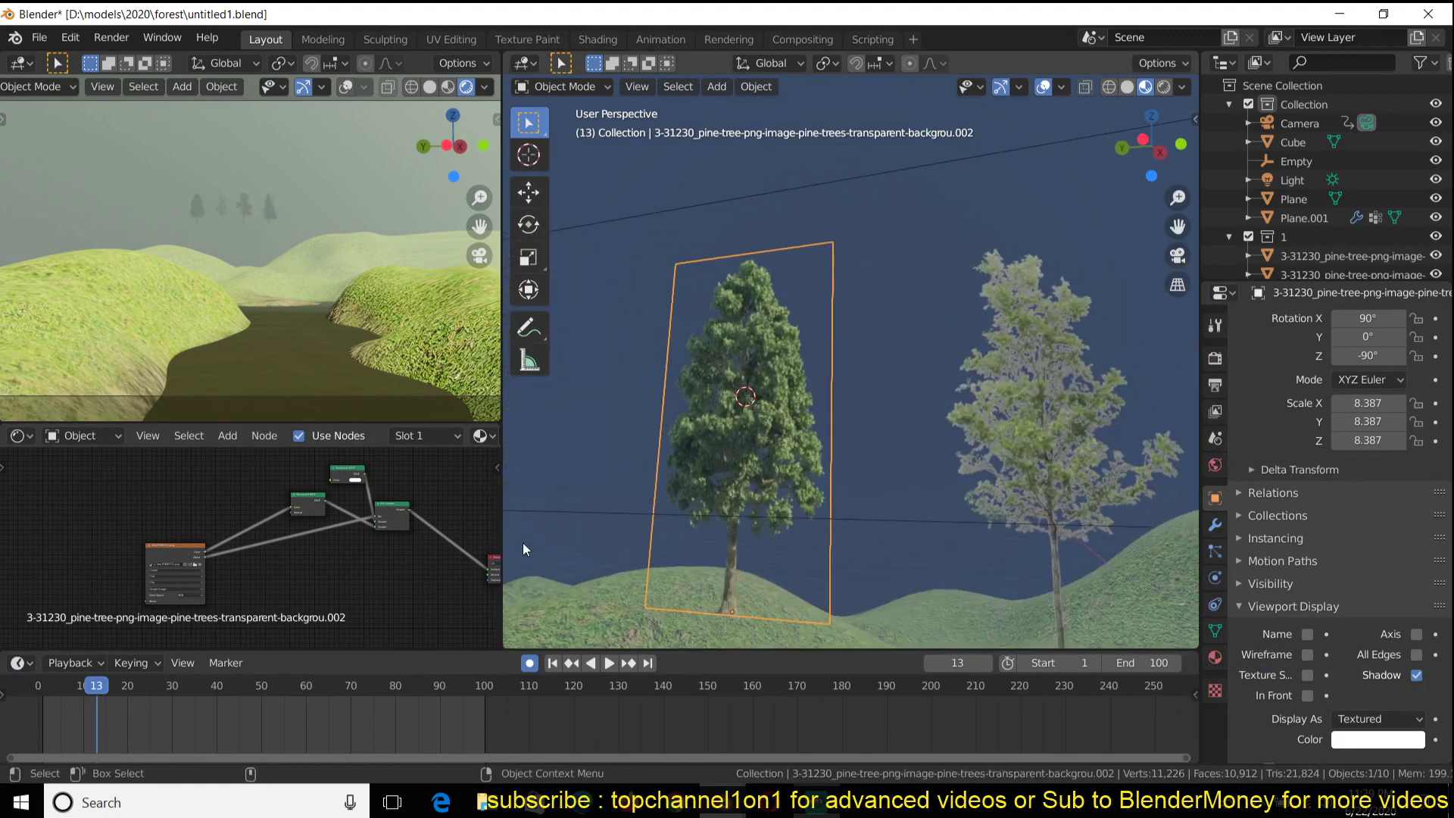
pyautogui.scroll(4, 165, 590)
pyautogui.moveTo(285, 565); pyautogui.dragTo(381, 545, button='middle')
pyautogui.scroll(3, 363, 537)
pyautogui.moveTo(247, 541); pyautogui.dragTo(158, 523)
pyautogui.scroll(4, 220, 563)
pyautogui.scroll(-4, 478, 463)
pyautogui.moveTo(483, 461); pyautogui.dragTo(287, 588, button='middle')
pyautogui.scroll(-1, 195, 536)
pyautogui.scroll(7, 287, 587)
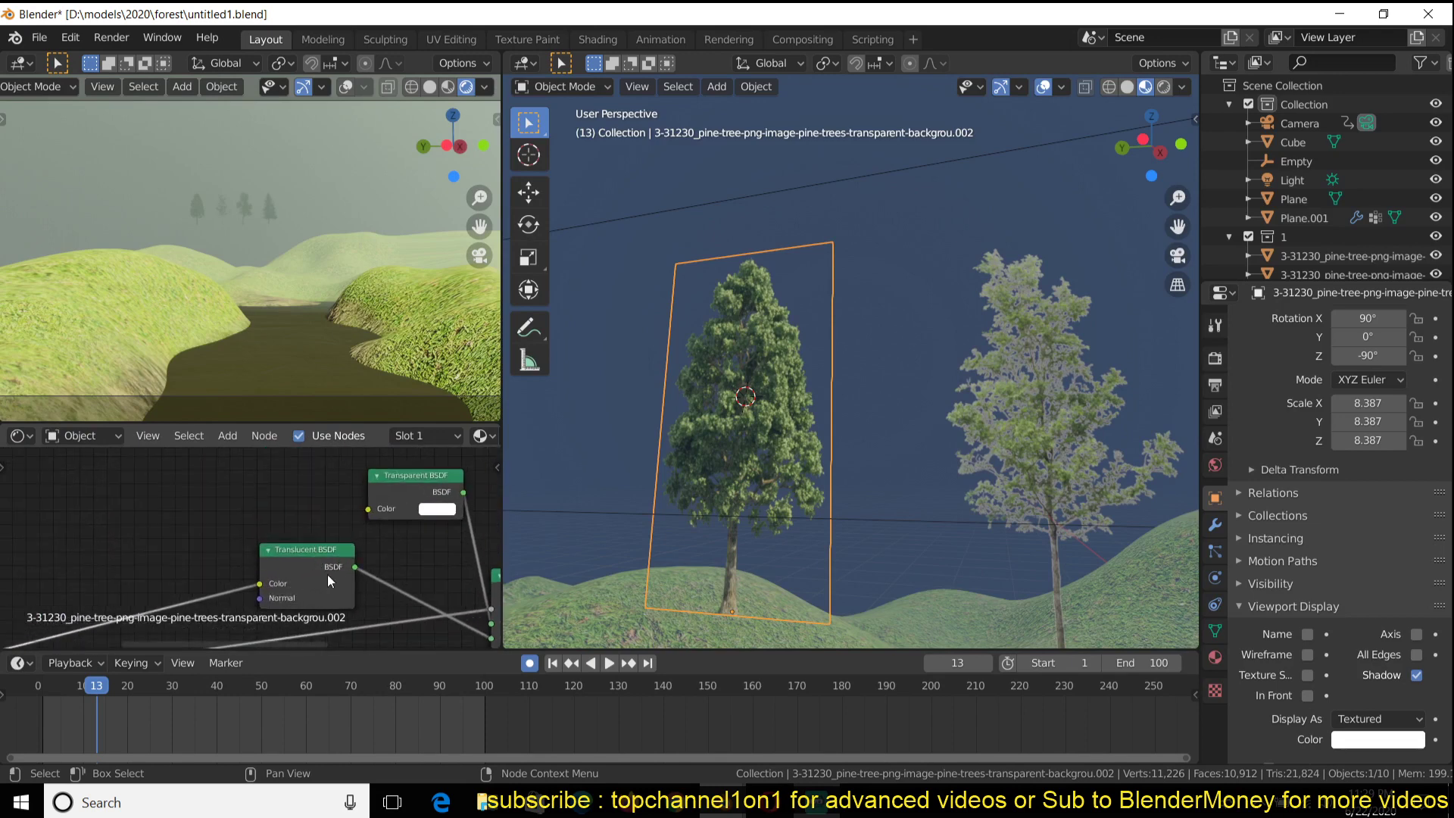
# - Trace how the image's color and alpha connect through the Translucent BSDF to the Mix Shader
pyautogui.moveTo(443, 587); pyautogui.dragTo(307, 565, button='middle')
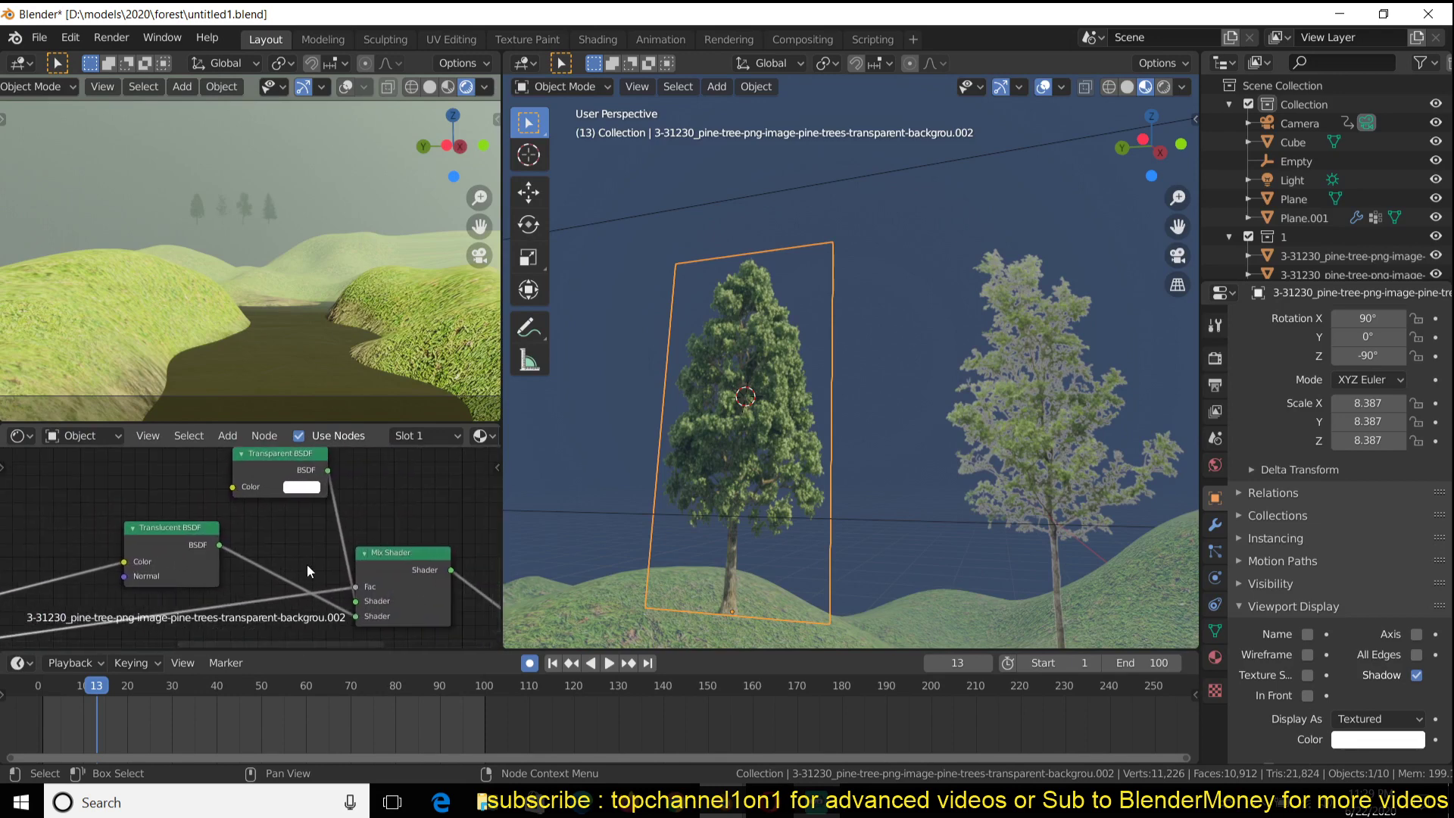
pyautogui.scroll(-1, 429, 603)
pyautogui.scroll(-3, 364, 568)
pyautogui.moveTo(150, 551); pyautogui.dragTo(441, 478, button='middle')
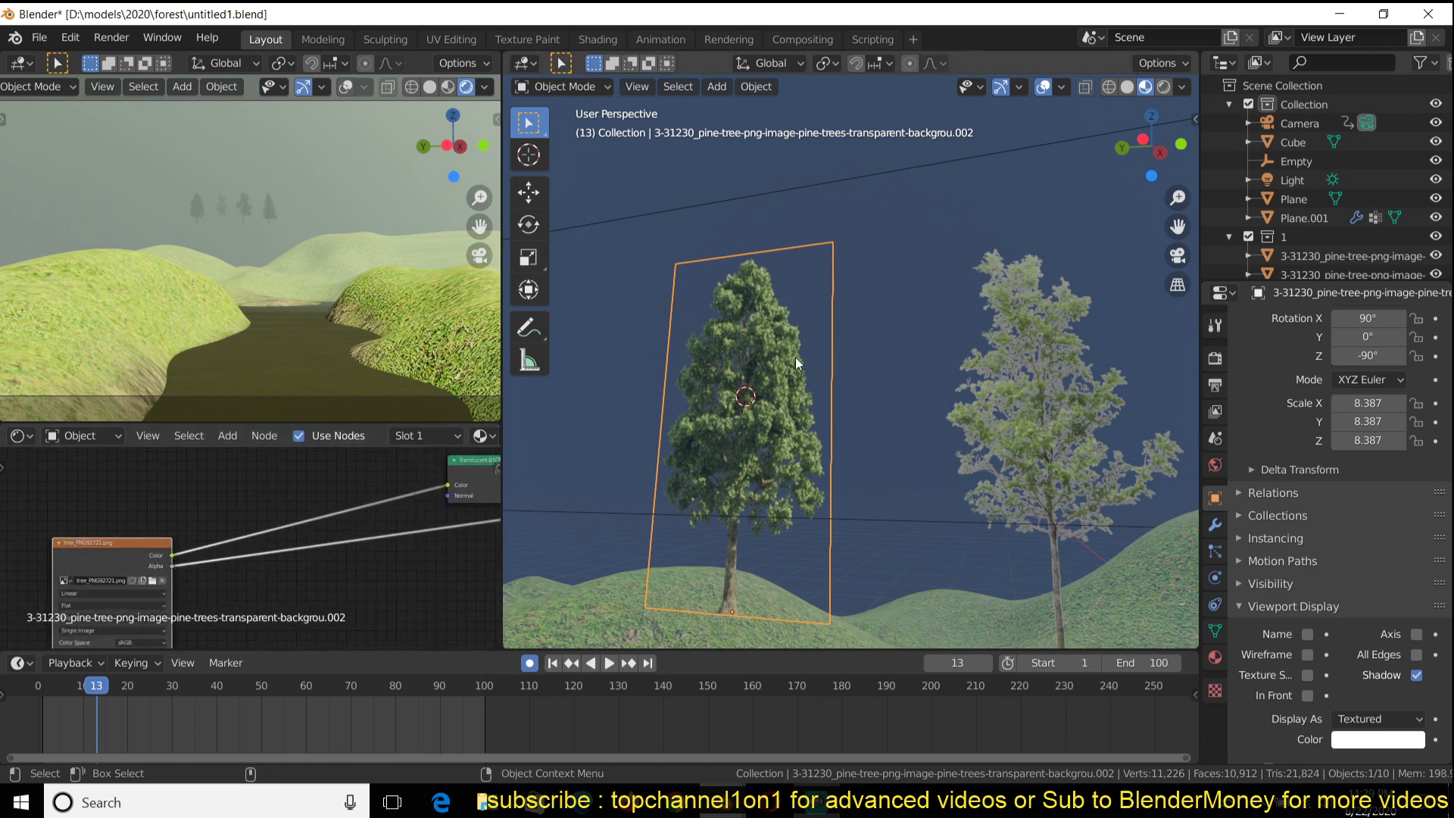
pyautogui.moveTo(414, 530); pyautogui.dragTo(163, 569, button='middle')
pyautogui.scroll(1, 374, 520)
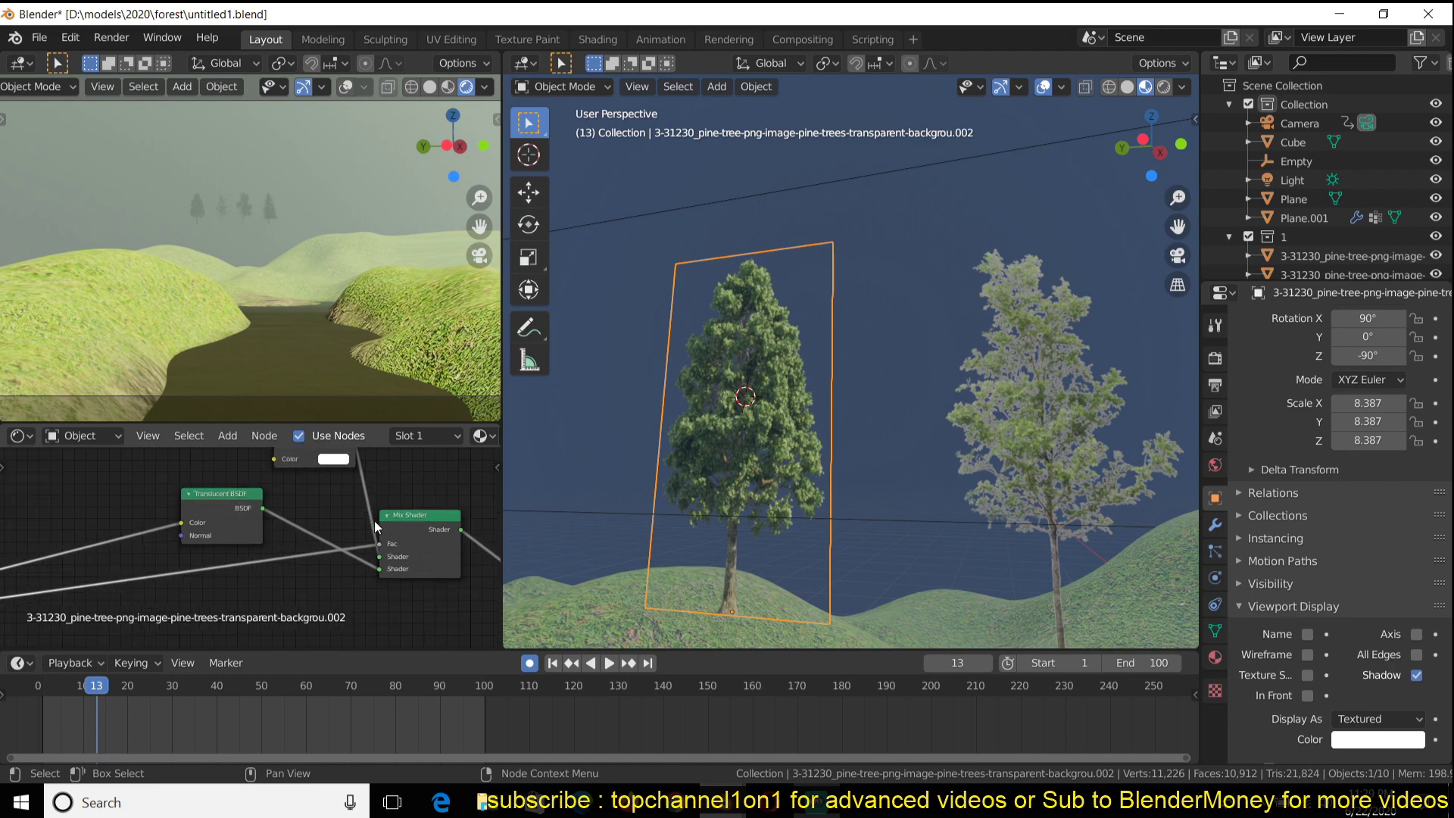
pyautogui.moveTo(374, 520); pyautogui.dragTo(272, 559, button='middle')
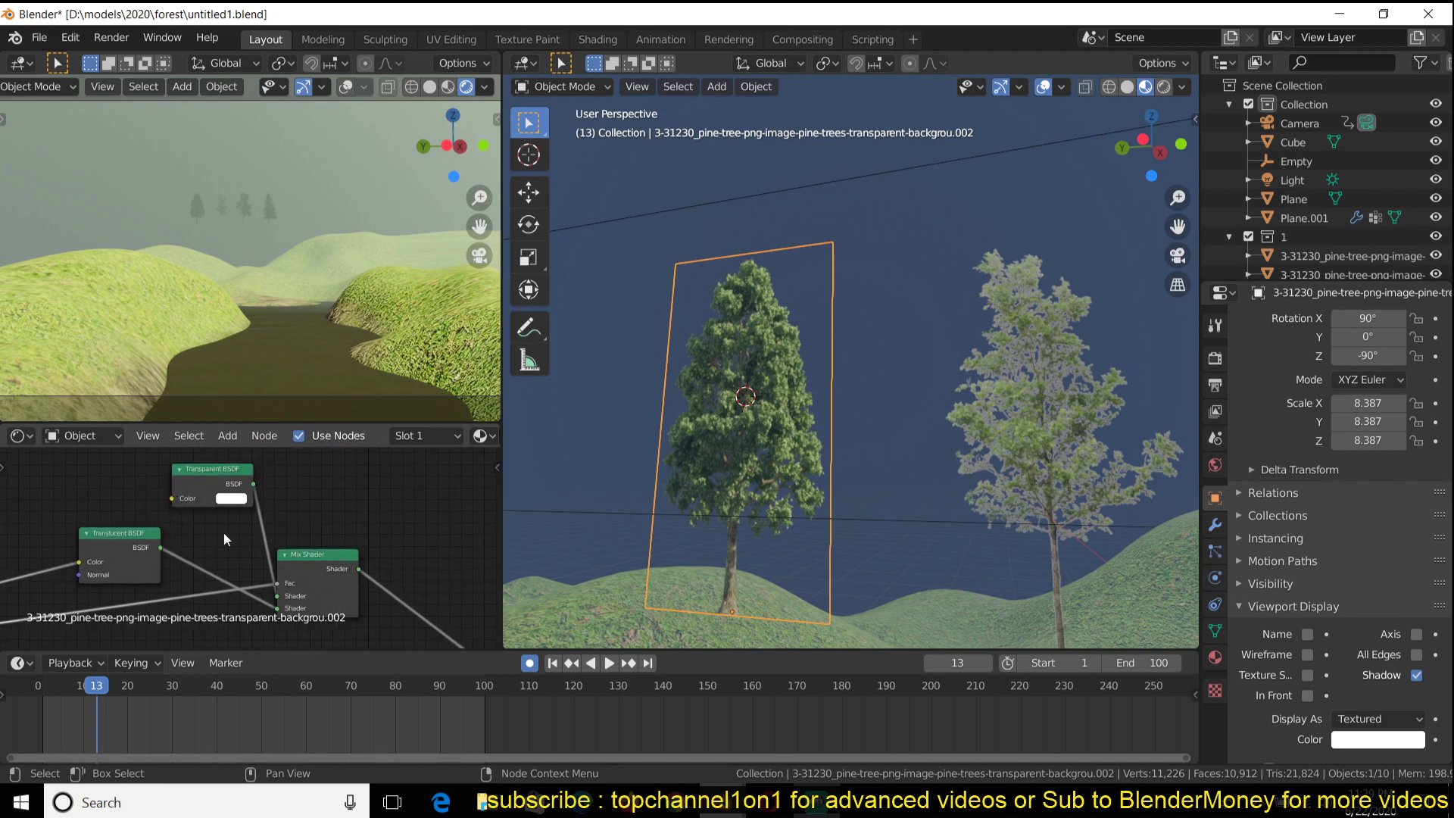
# - Add a point light at the 3D cursor, in the dark green tree
pyautogui.moveTo(665, 412); pyautogui.dragTo(771, 329, button='middle')
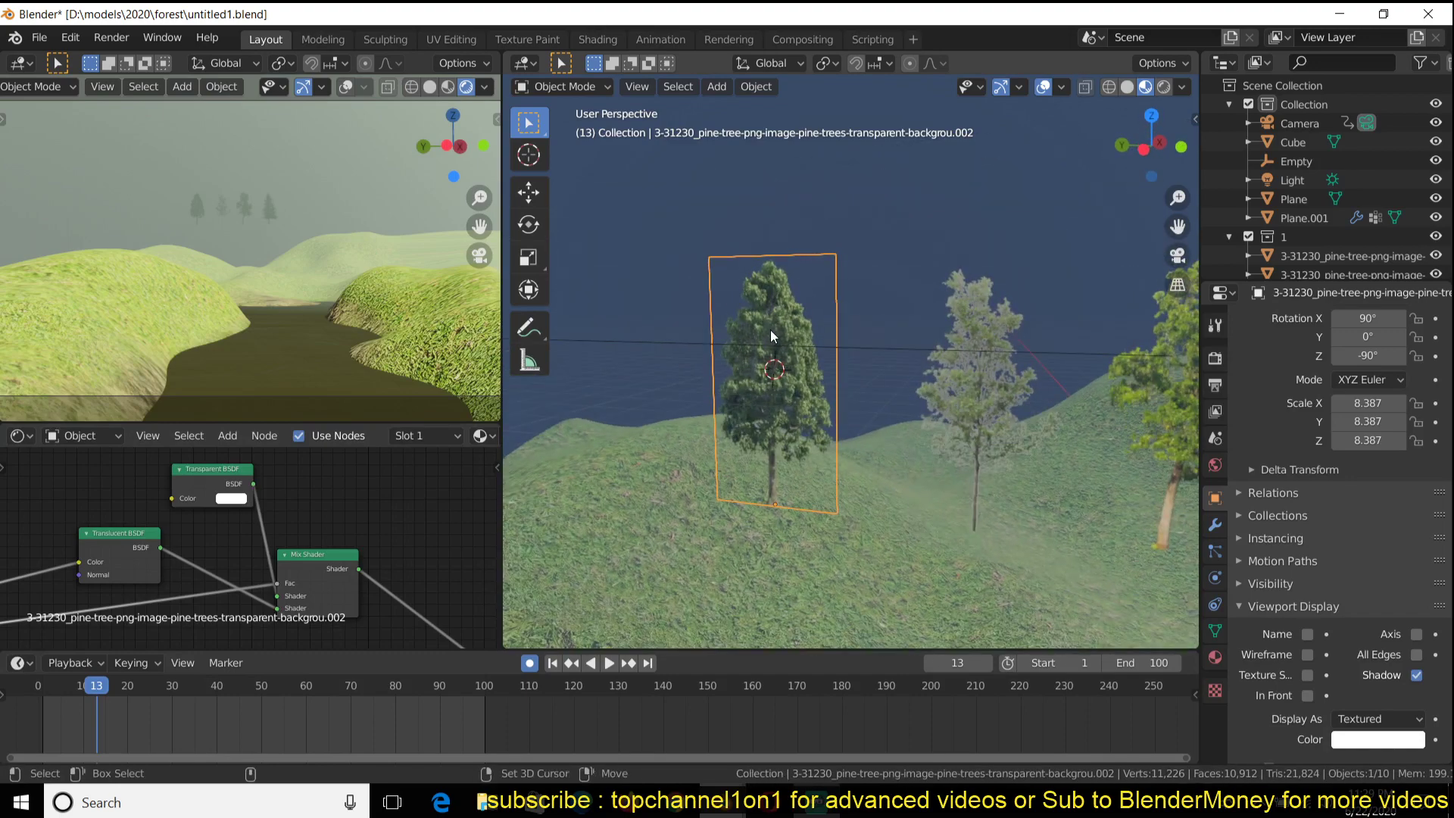
pyautogui.hotkey('shift', 'a')
pyautogui.moveTo(783, 381)
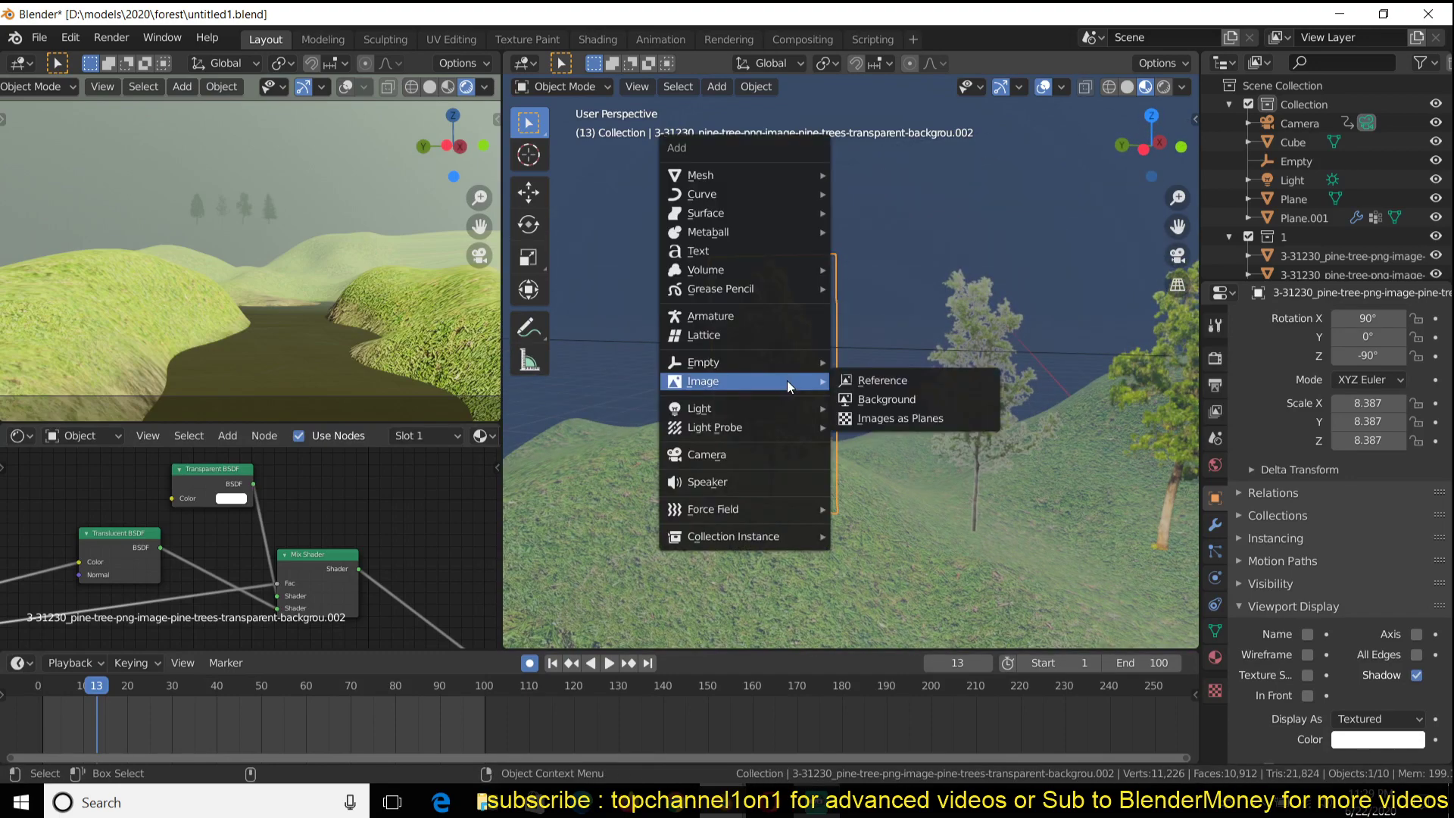
pyautogui.moveTo(784, 408)
pyautogui.click(863, 408)
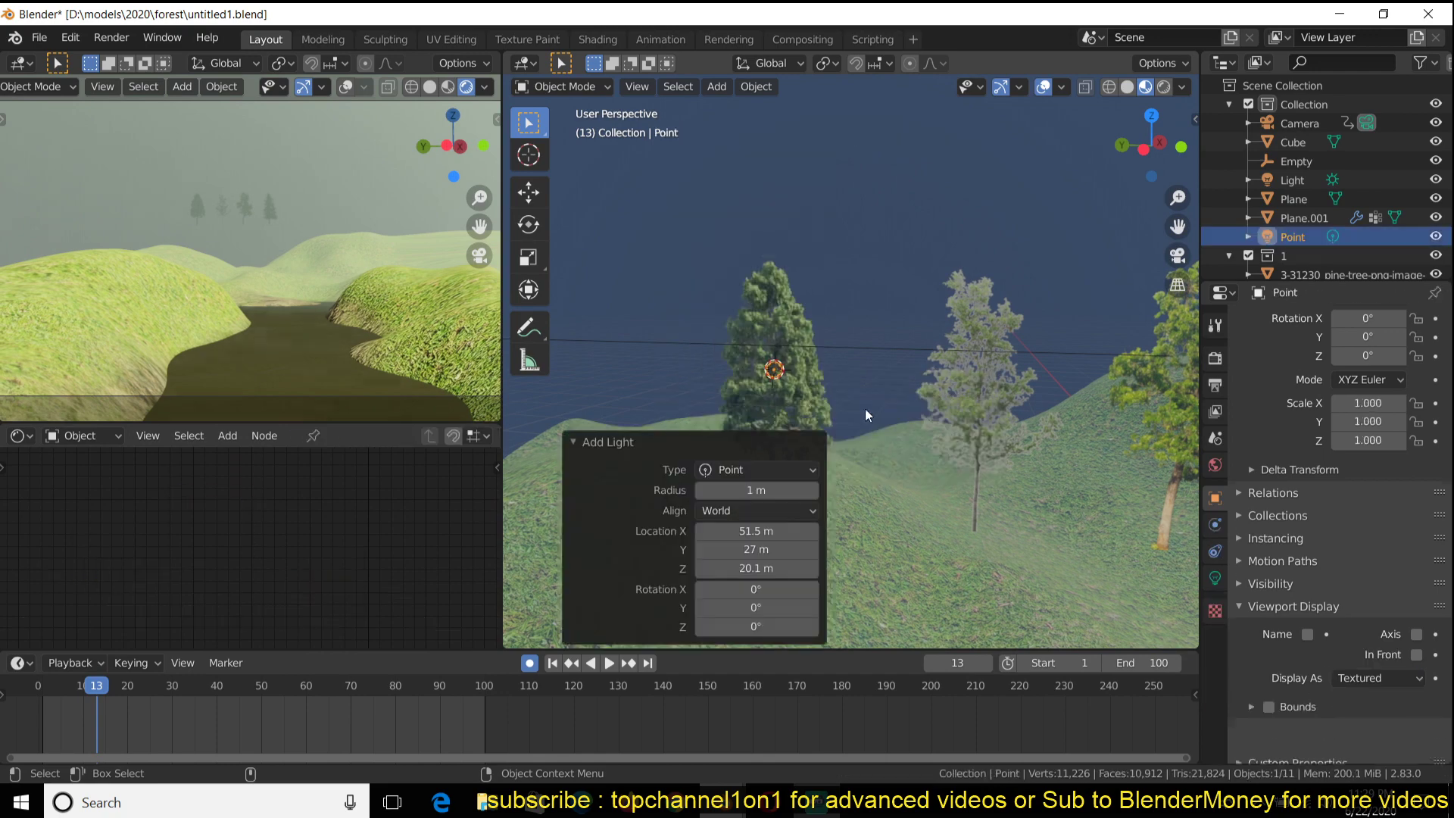
# - Move the point light about -0.9 m along the X axis, to one side of the tree plane
pyautogui.moveTo(866, 410); pyautogui.dragTo(803, 375, button='middle')
pyautogui.press('g')
pyautogui.press('x')
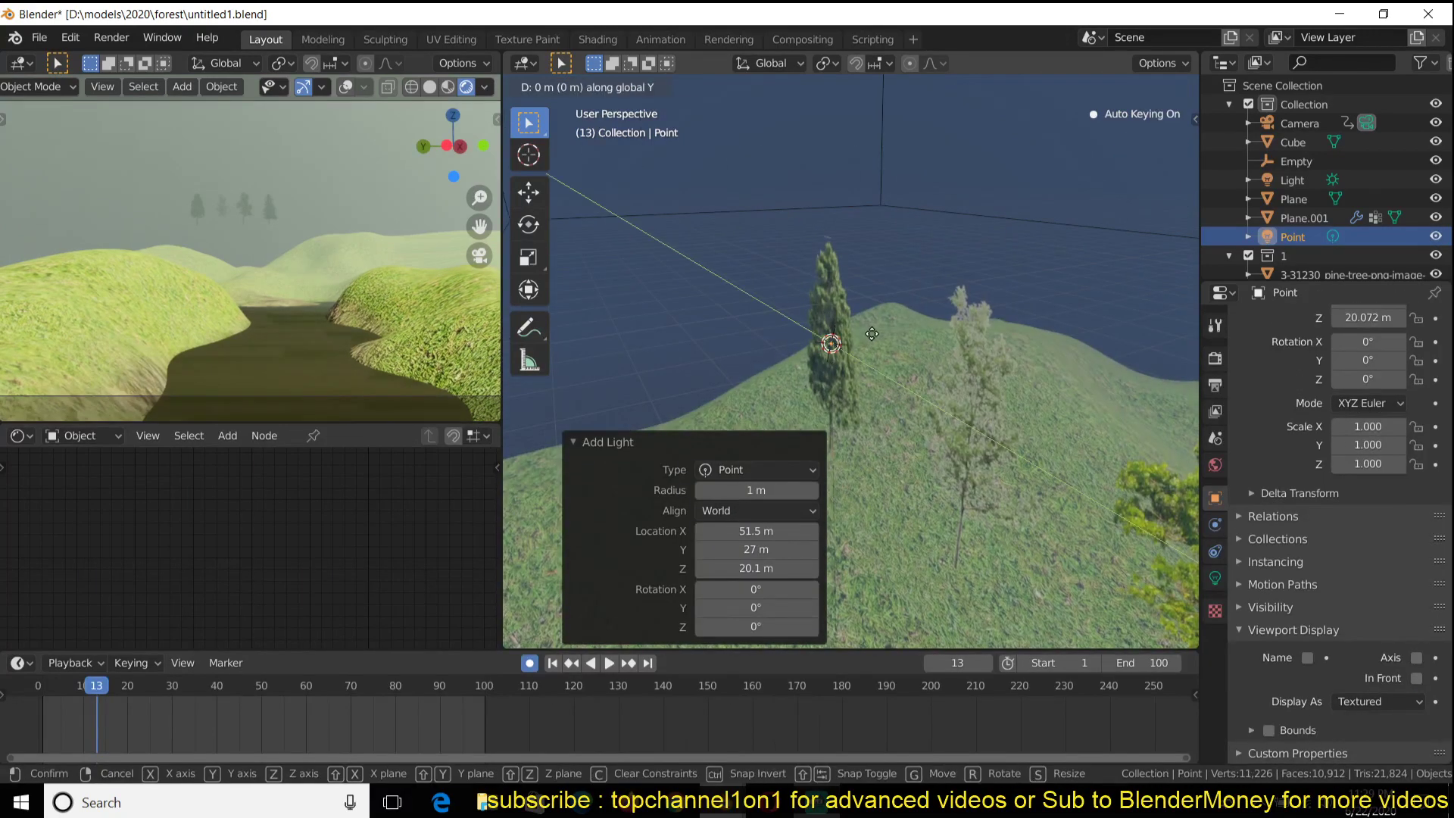
pyautogui.click(708, 514)
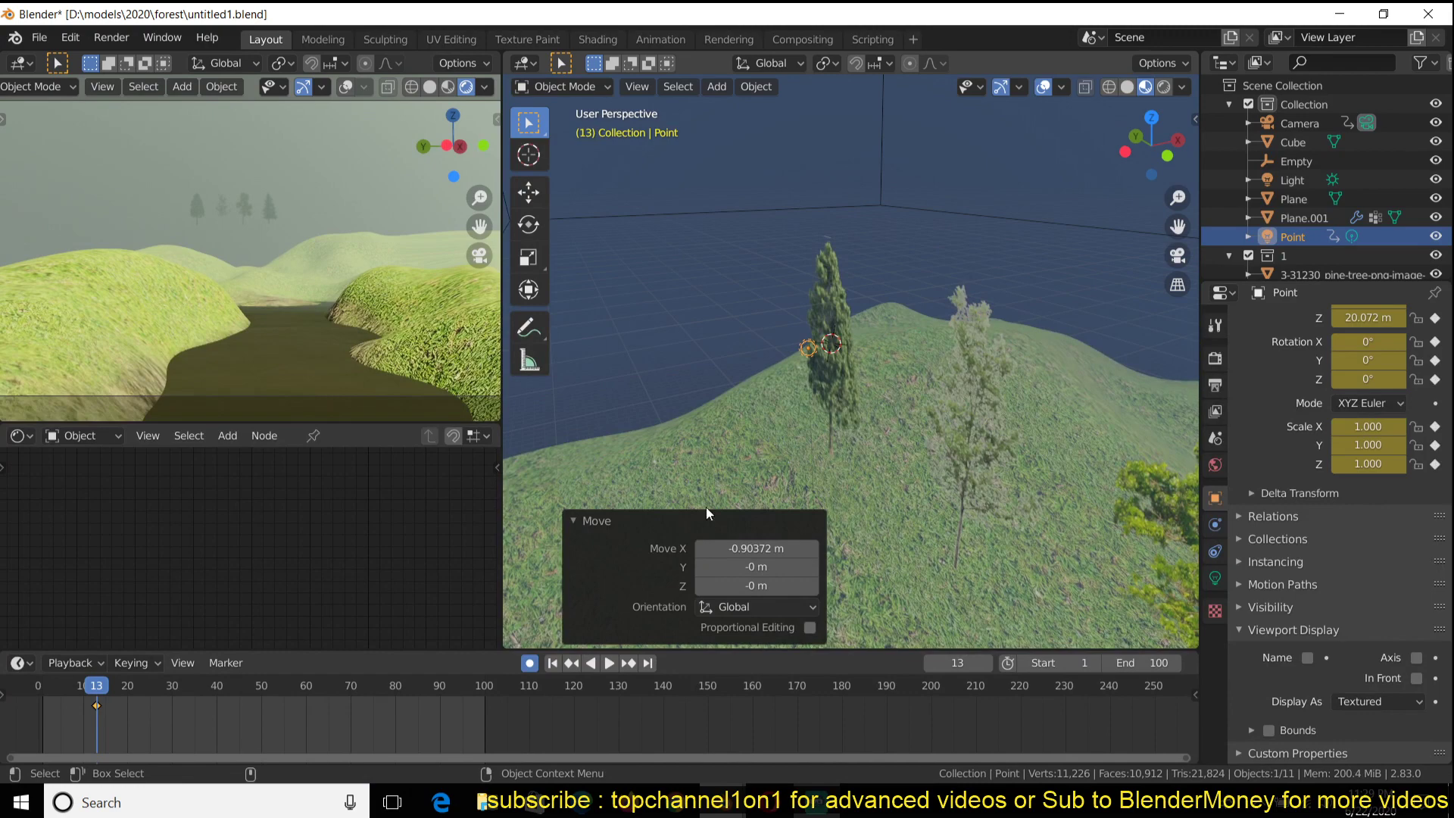
# - Turn off automatic keyframing and delete the point light's keyframe at frame 13
pyautogui.click(530, 663)
pyautogui.press('x')
pyautogui.click(444, 732)
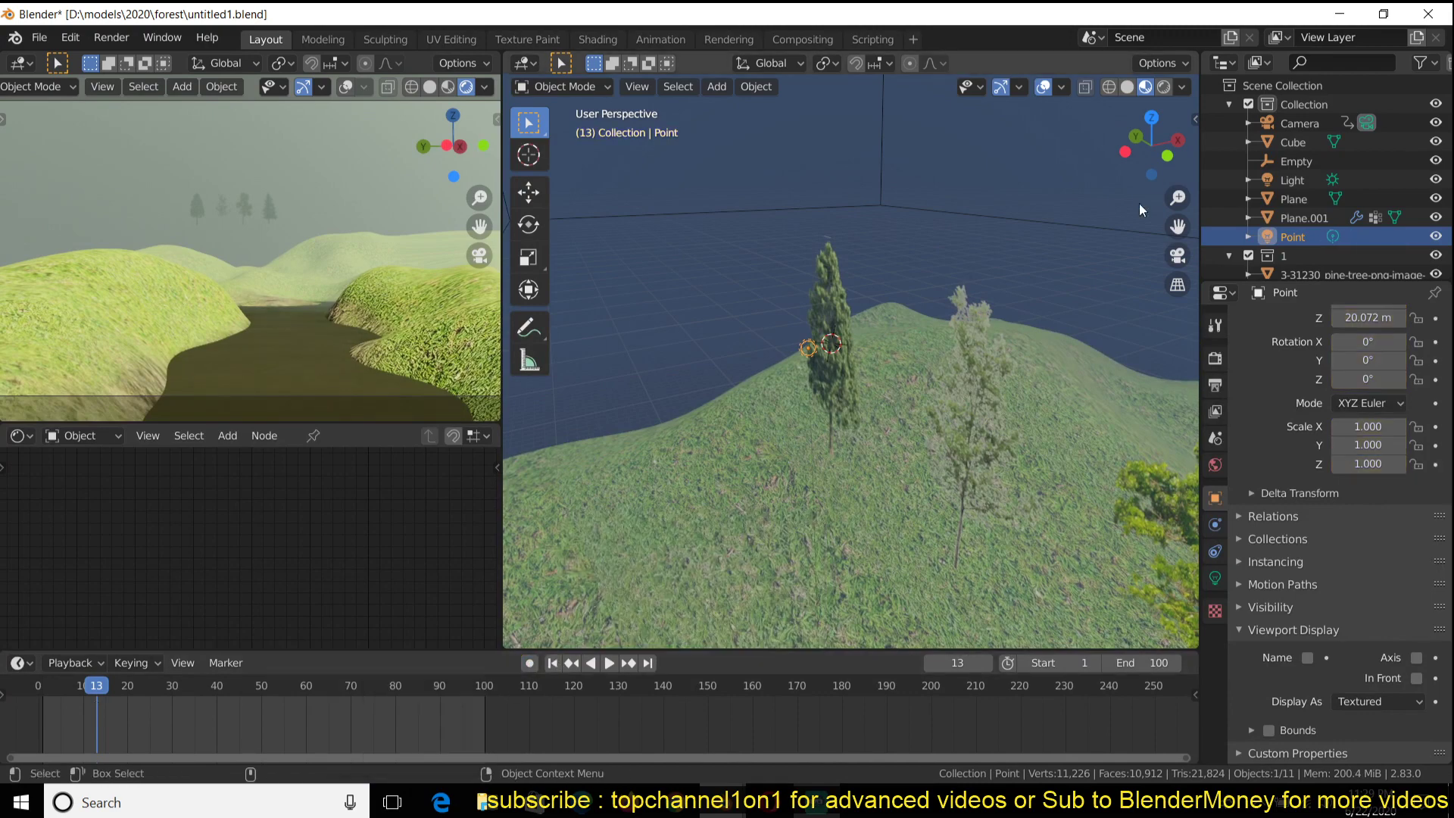
# - Switch the large viewport to rendered shading and set the world background strength to 0
pyautogui.click(1182, 87)
pyautogui.click(1107, 175)
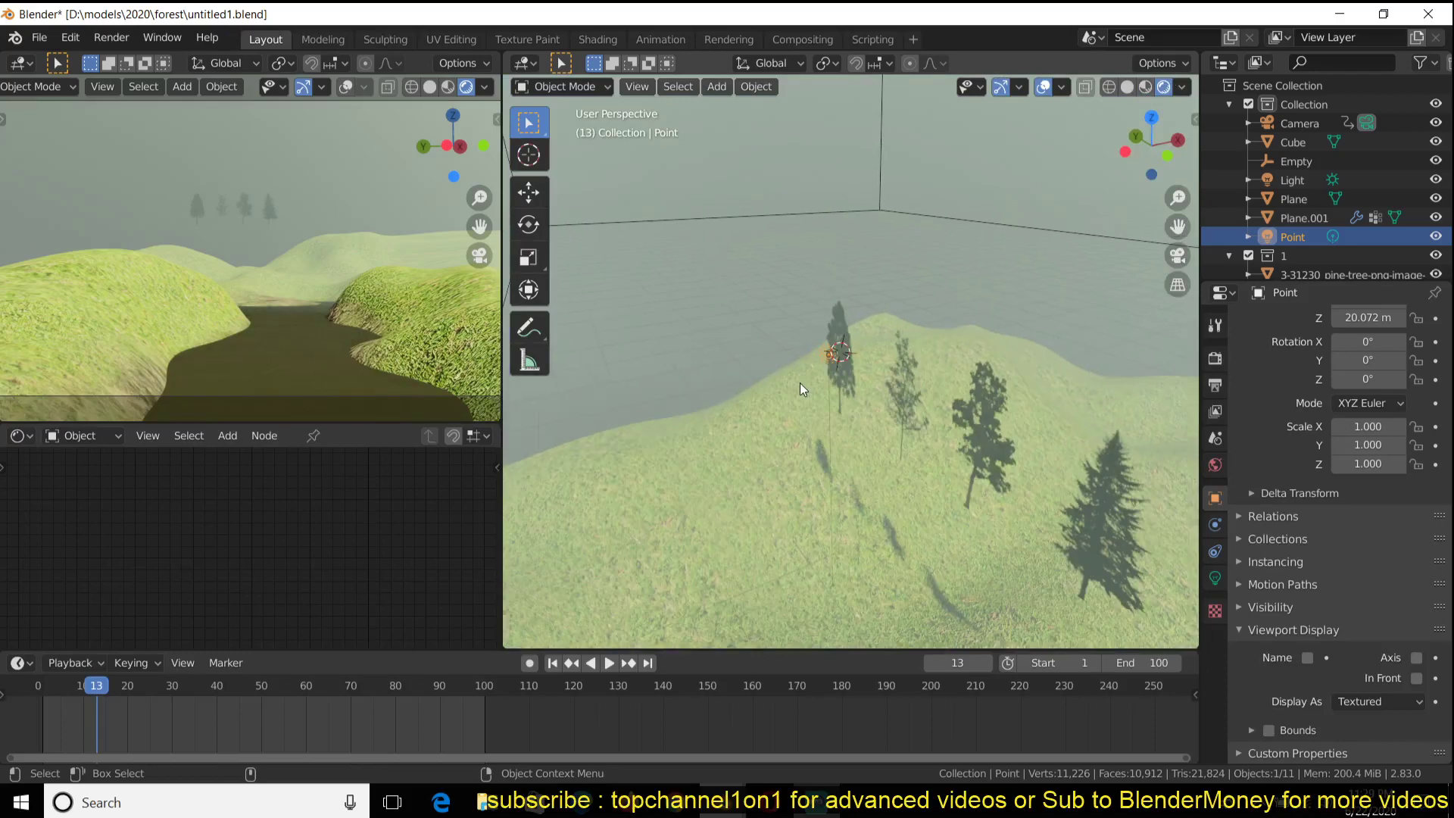
pyautogui.click(1215, 465)
pyautogui.moveTo(1384, 594); pyautogui.dragTo(1348, 594)
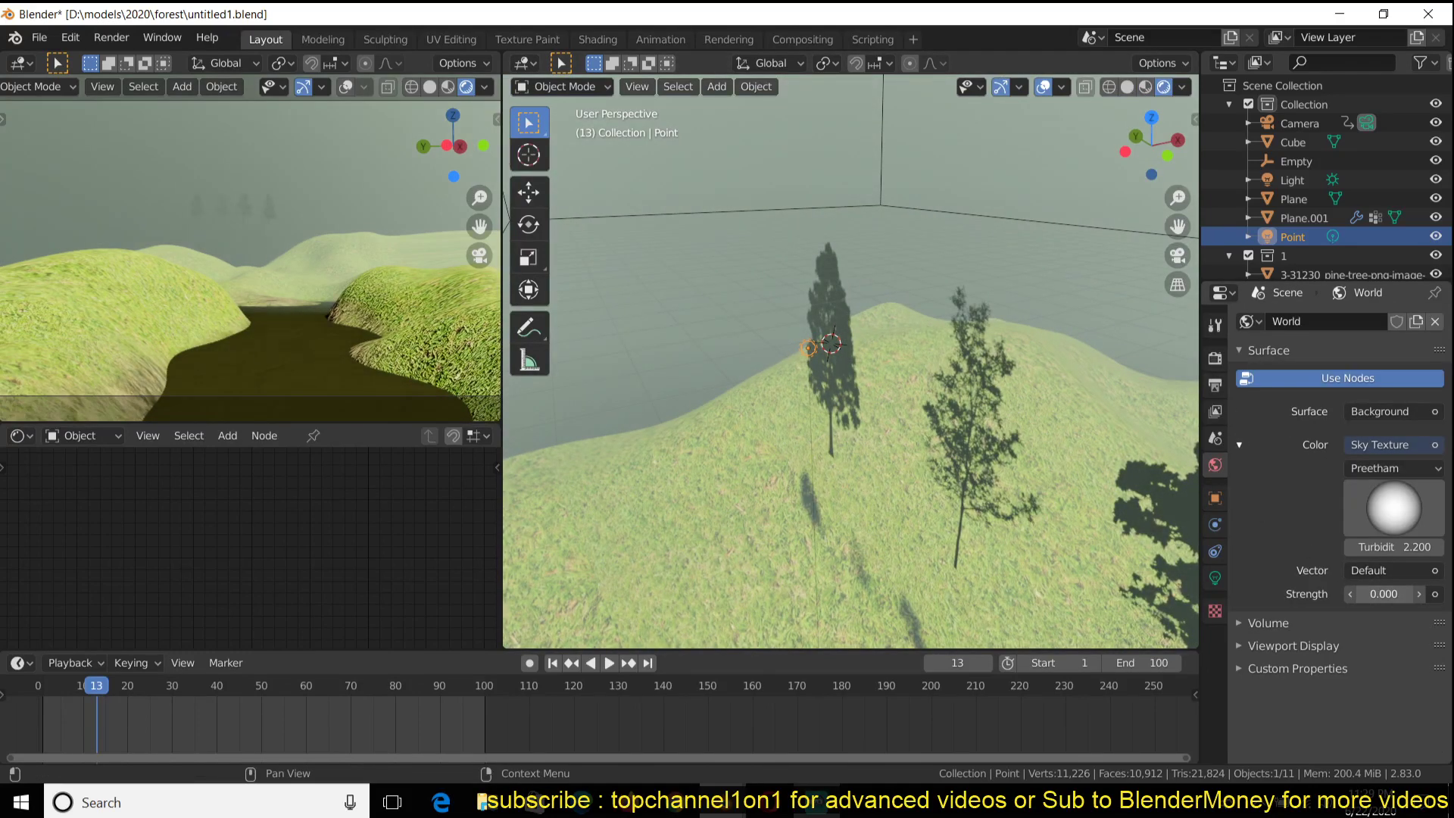
# - Hide the large cube that encloses the scene and fills it with fog
pyautogui.scroll(-5, 962, 385)
pyautogui.click(889, 198)
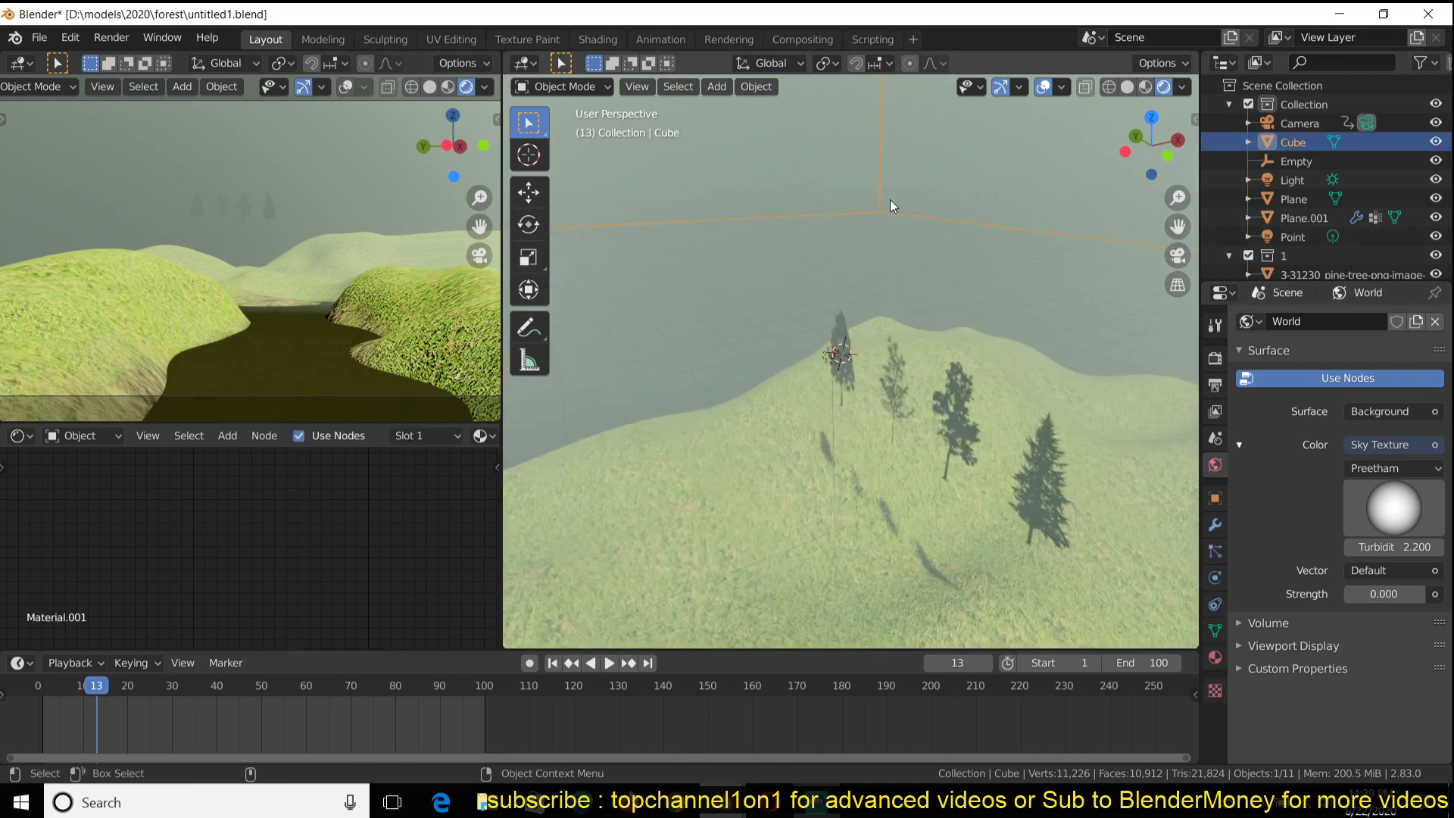
pyautogui.press('h')
# - Select the point light together with the dark green tree plane and isolate both in local view
pyautogui.moveTo(862, 353); pyautogui.dragTo(784, 338, button='middle')
pyautogui.click(846, 338)
pyautogui.moveTo(1007, 366); pyautogui.dragTo(994, 366, button='middle')
pyautogui.keyDown('shift'); pyautogui.click(912, 360); pyautogui.keyUp('shift')
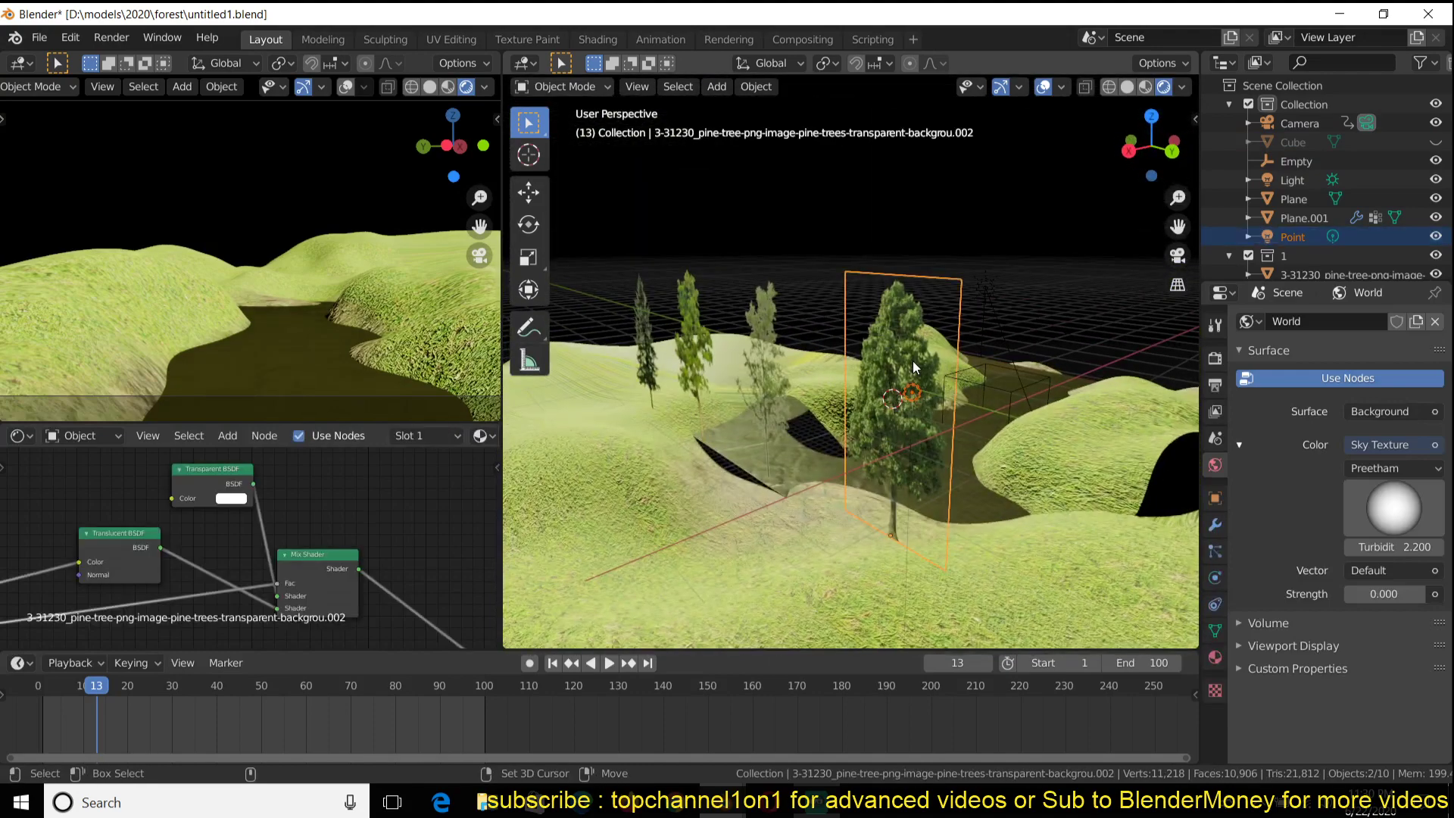
pyautogui.press('KP_Divide')
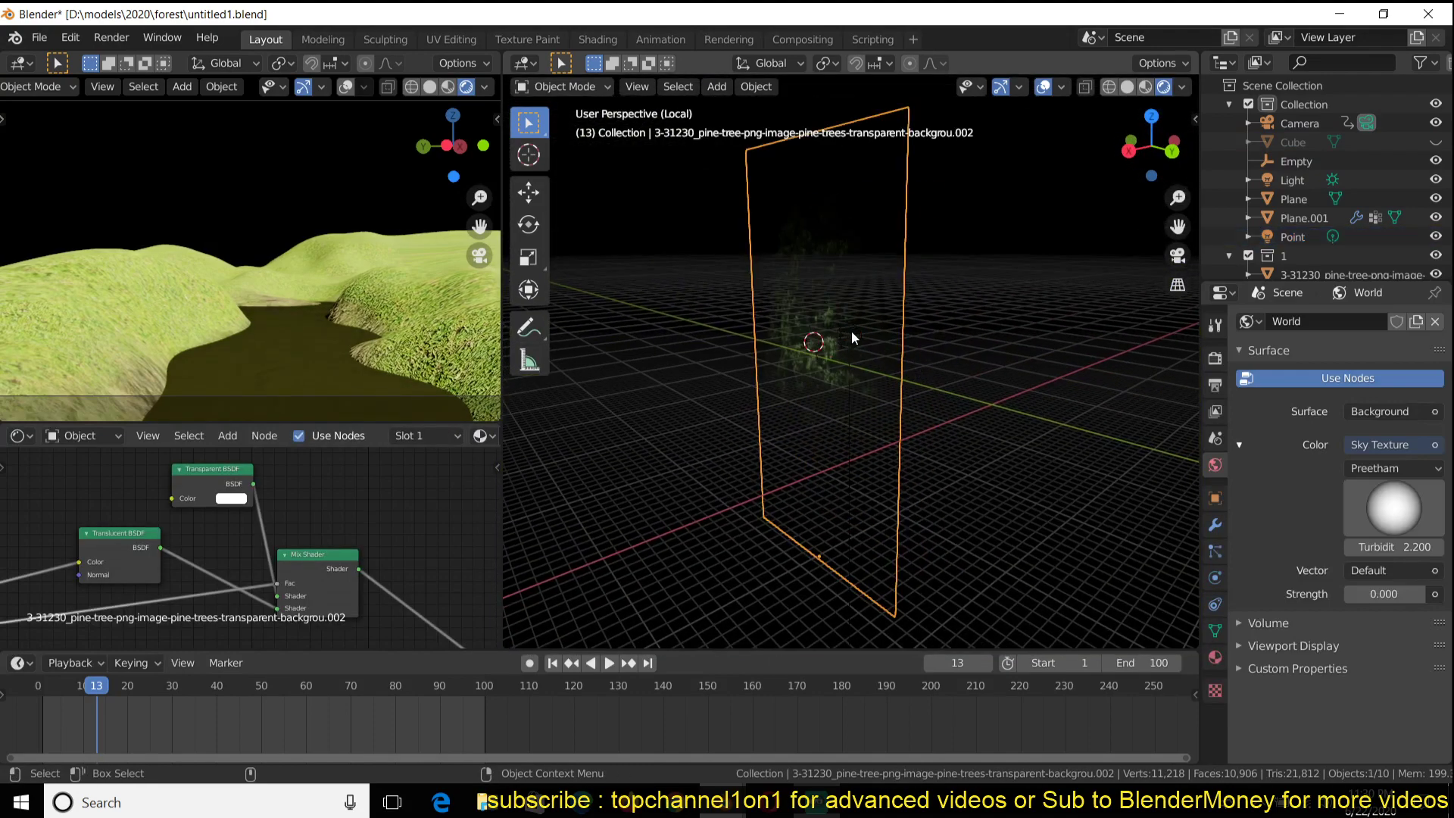
# - Move the point light up by about 2.3 m, then shift it along the X axis past the tree plane
pyautogui.click(849, 336)
pyautogui.moveTo(849, 335); pyautogui.dragTo(909, 373, button='middle')
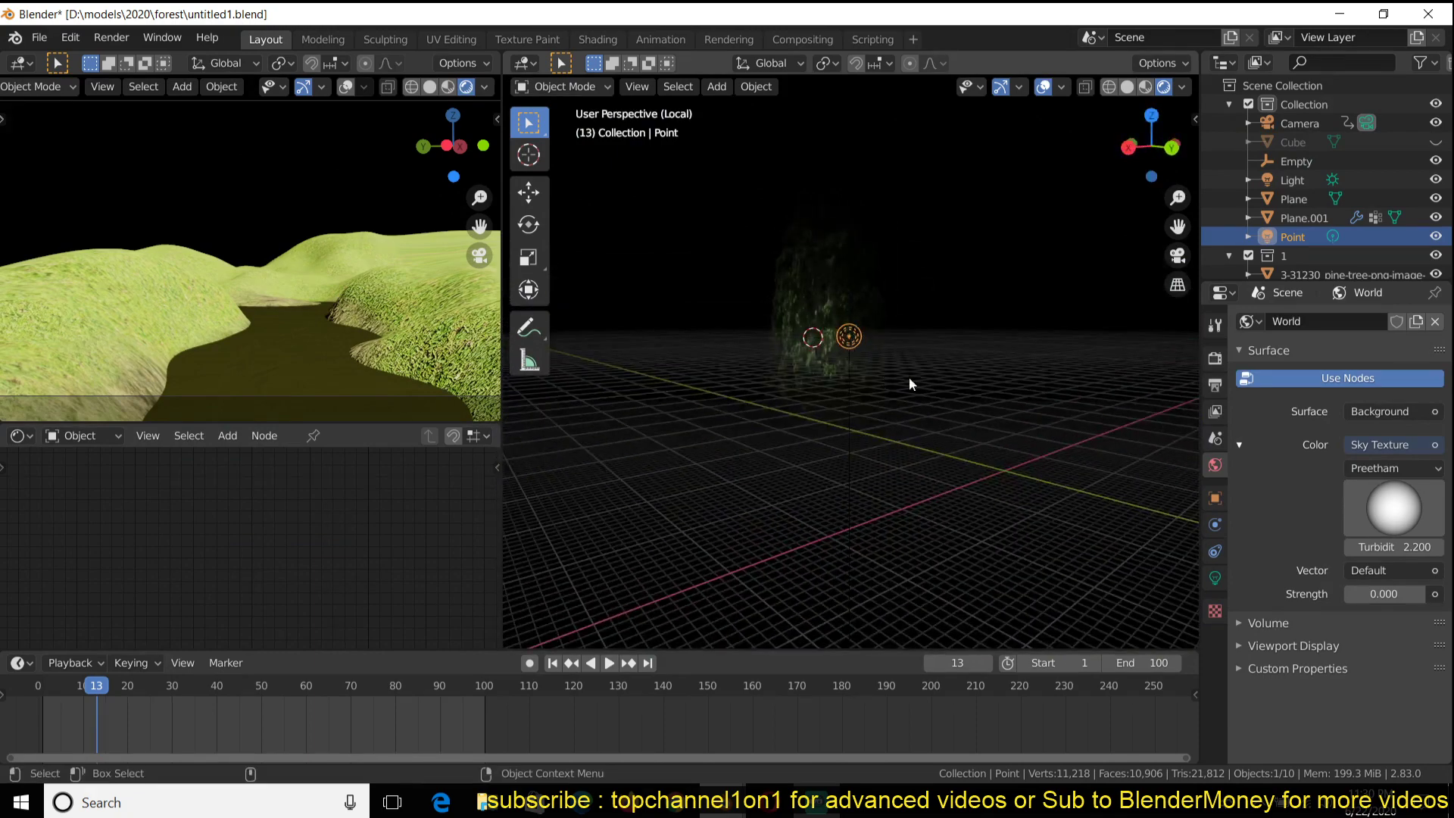
pyautogui.press('g')
pyautogui.click(864, 260)
pyautogui.moveTo(869, 260)
pyautogui.mouseDown(button='middle')
pyautogui.moveTo(1012, 303)
pyautogui.moveTo(889, 276)
pyautogui.mouseUp(button='middle')
pyautogui.press('g')
pyautogui.press('x')
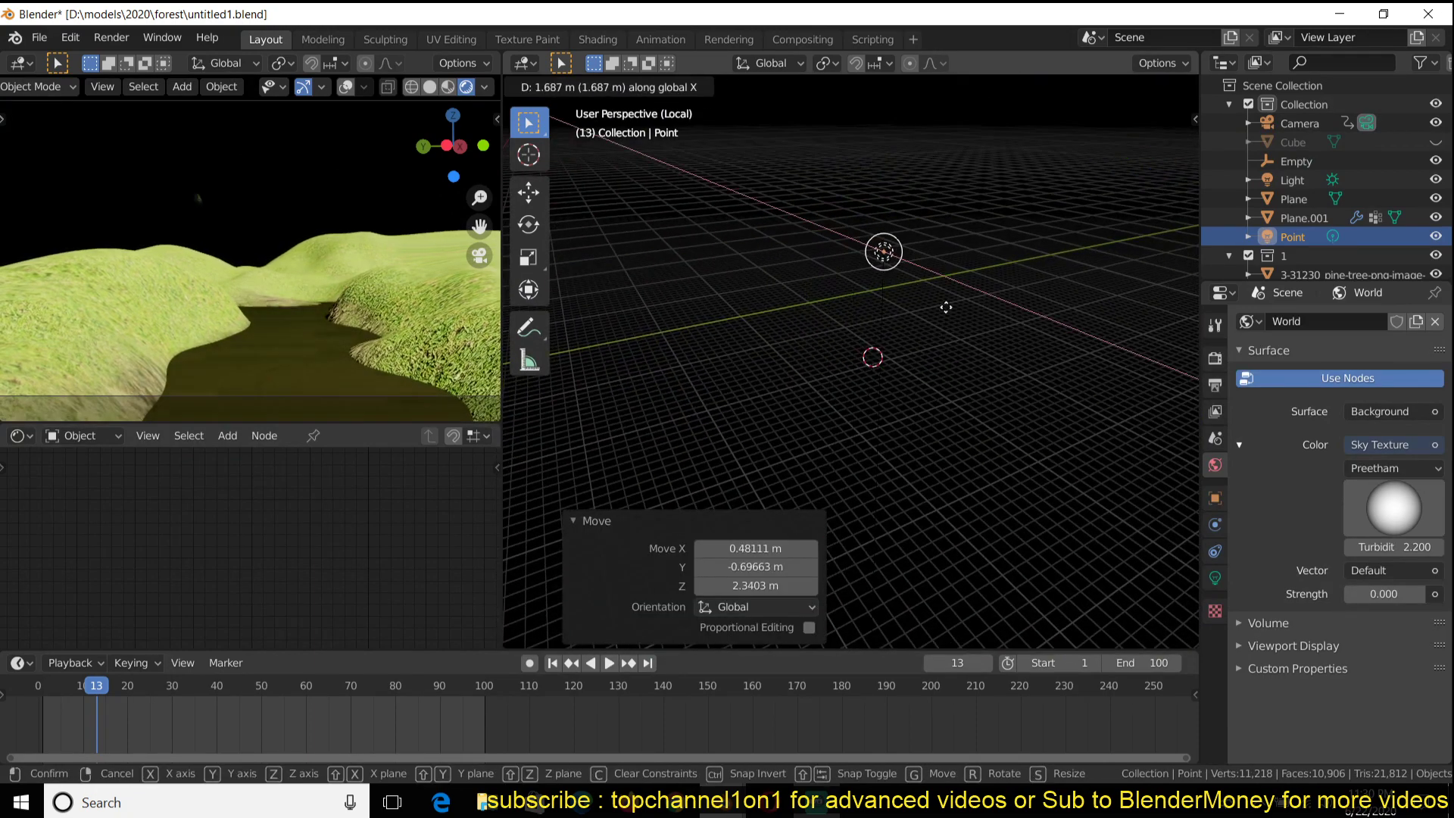
pyautogui.click(864, 284)
# - Reposition the point light with small free moves beside the upper part of the tree to test how it lights the leaves
pyautogui.moveTo(861, 291); pyautogui.dragTo(804, 266, button='middle')
pyautogui.click(807, 214)
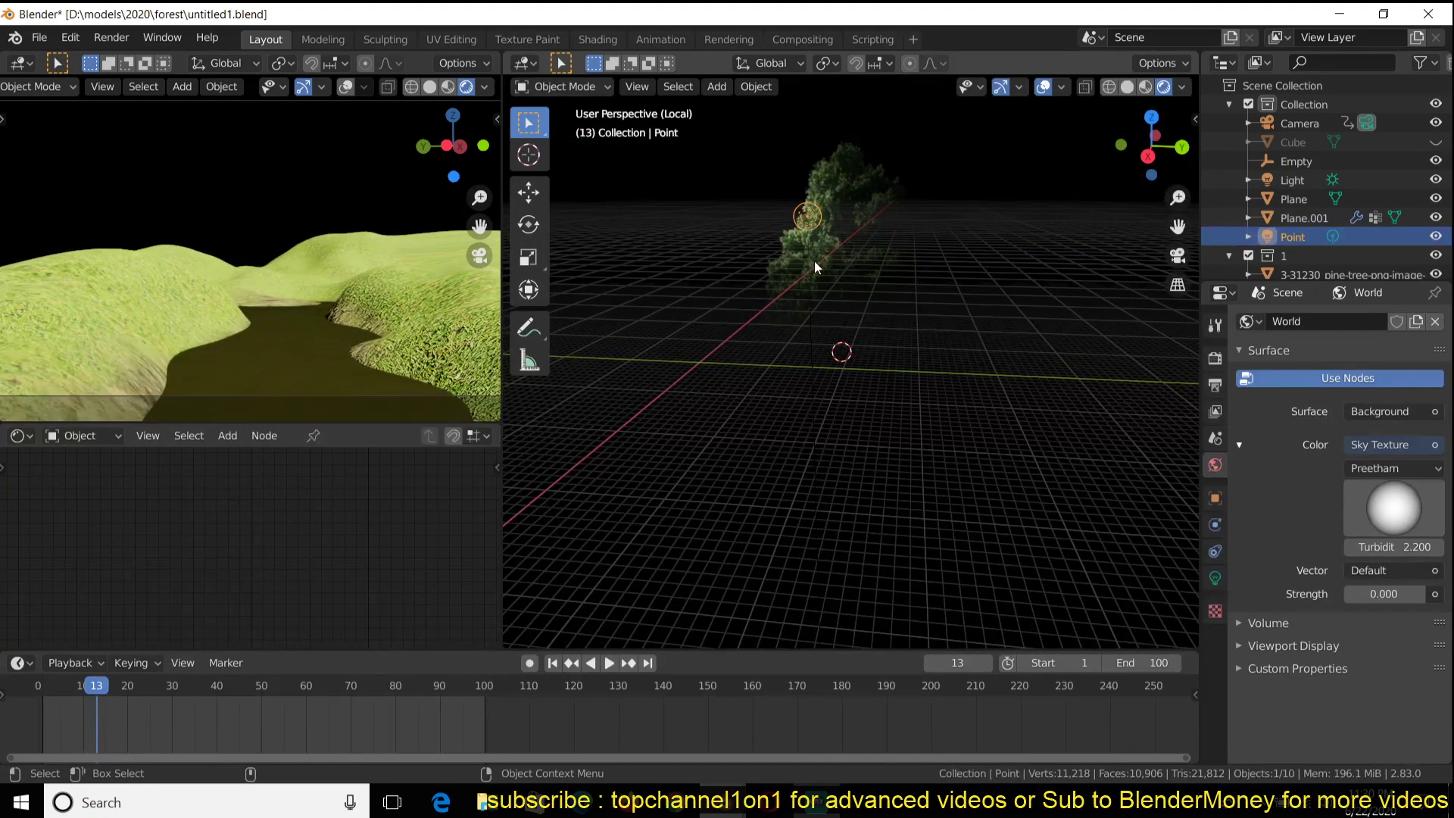
pyautogui.press('g')
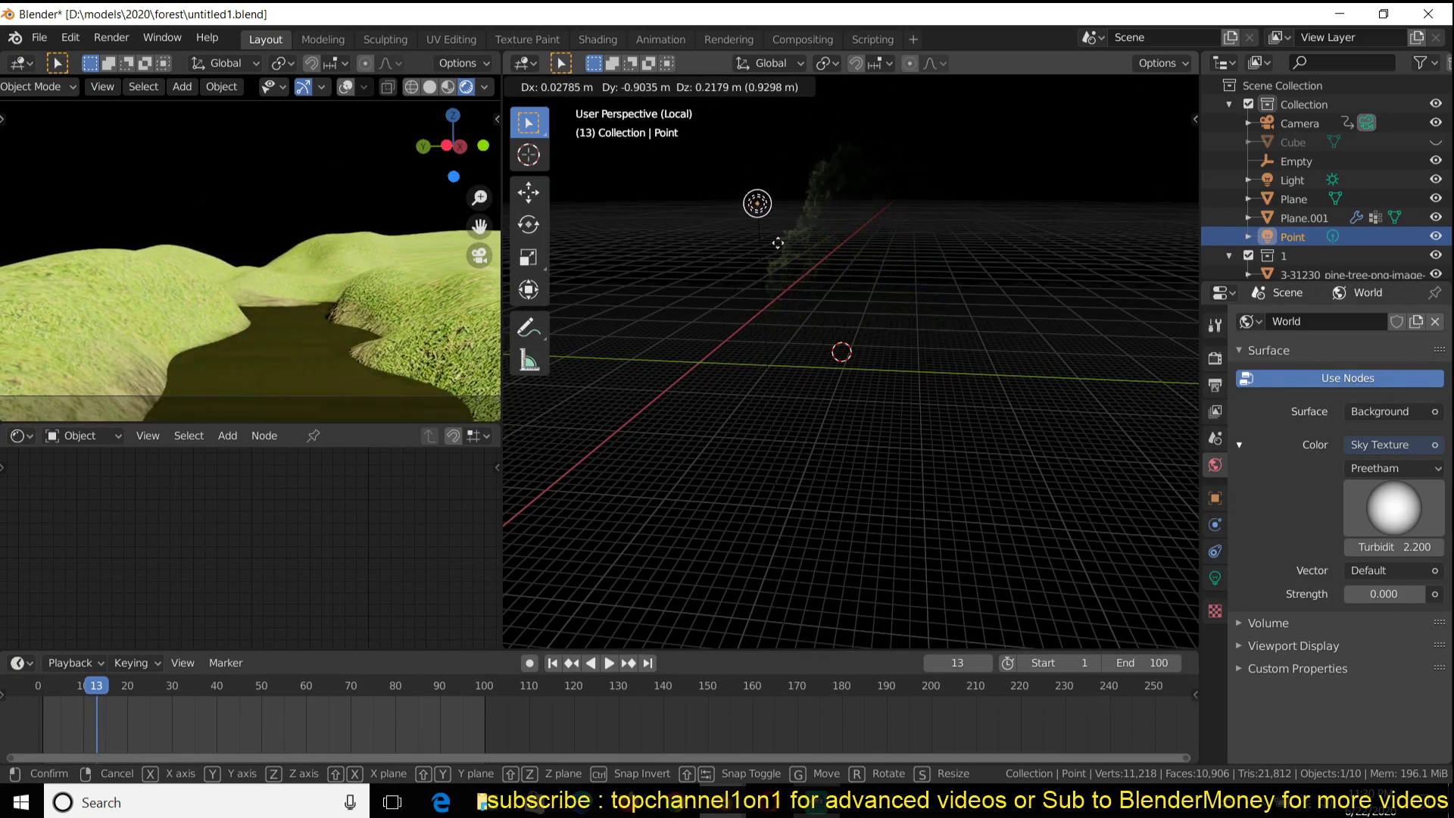
pyautogui.click(781, 244)
pyautogui.press('g')
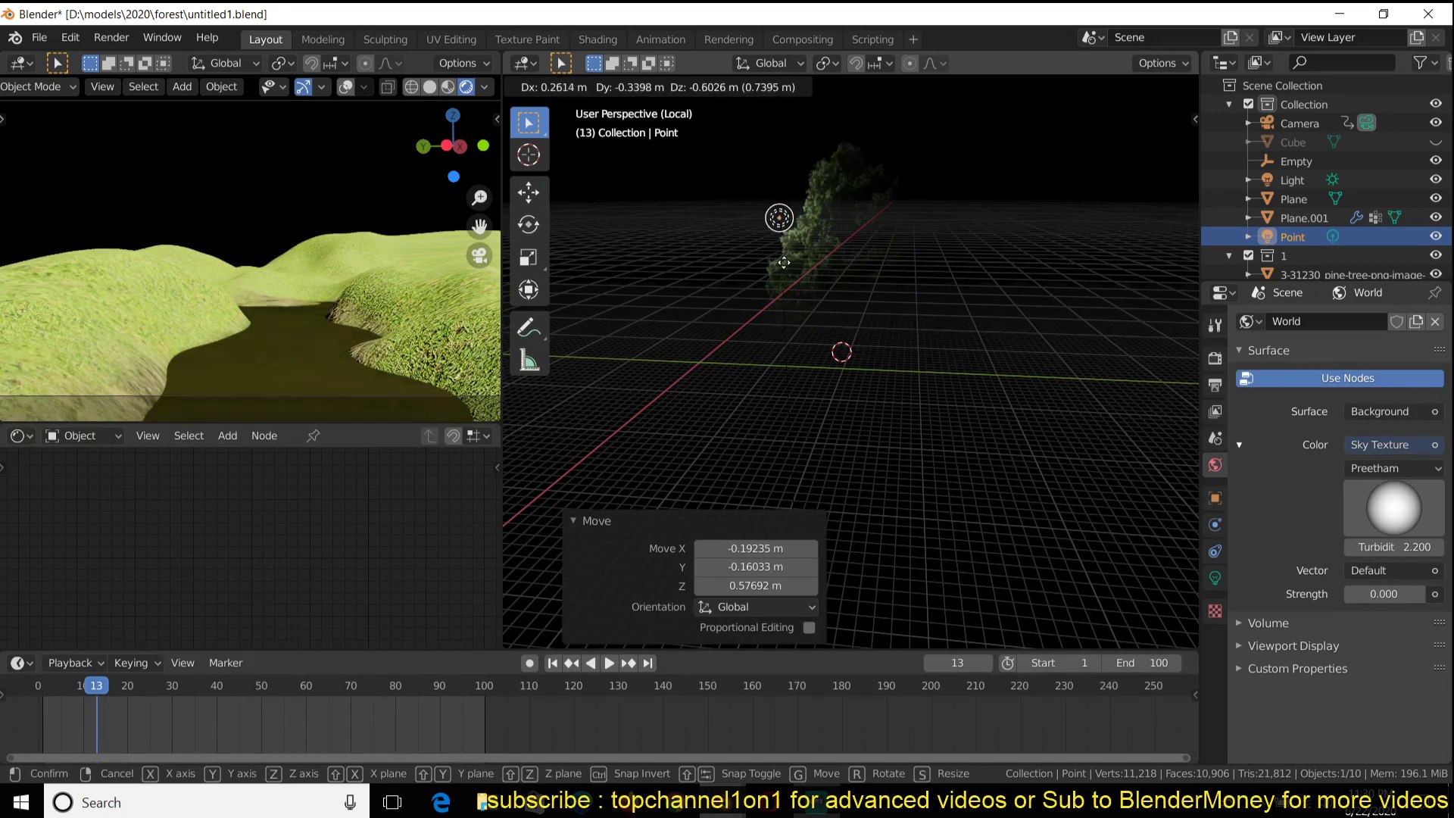
pyautogui.click(789, 244)
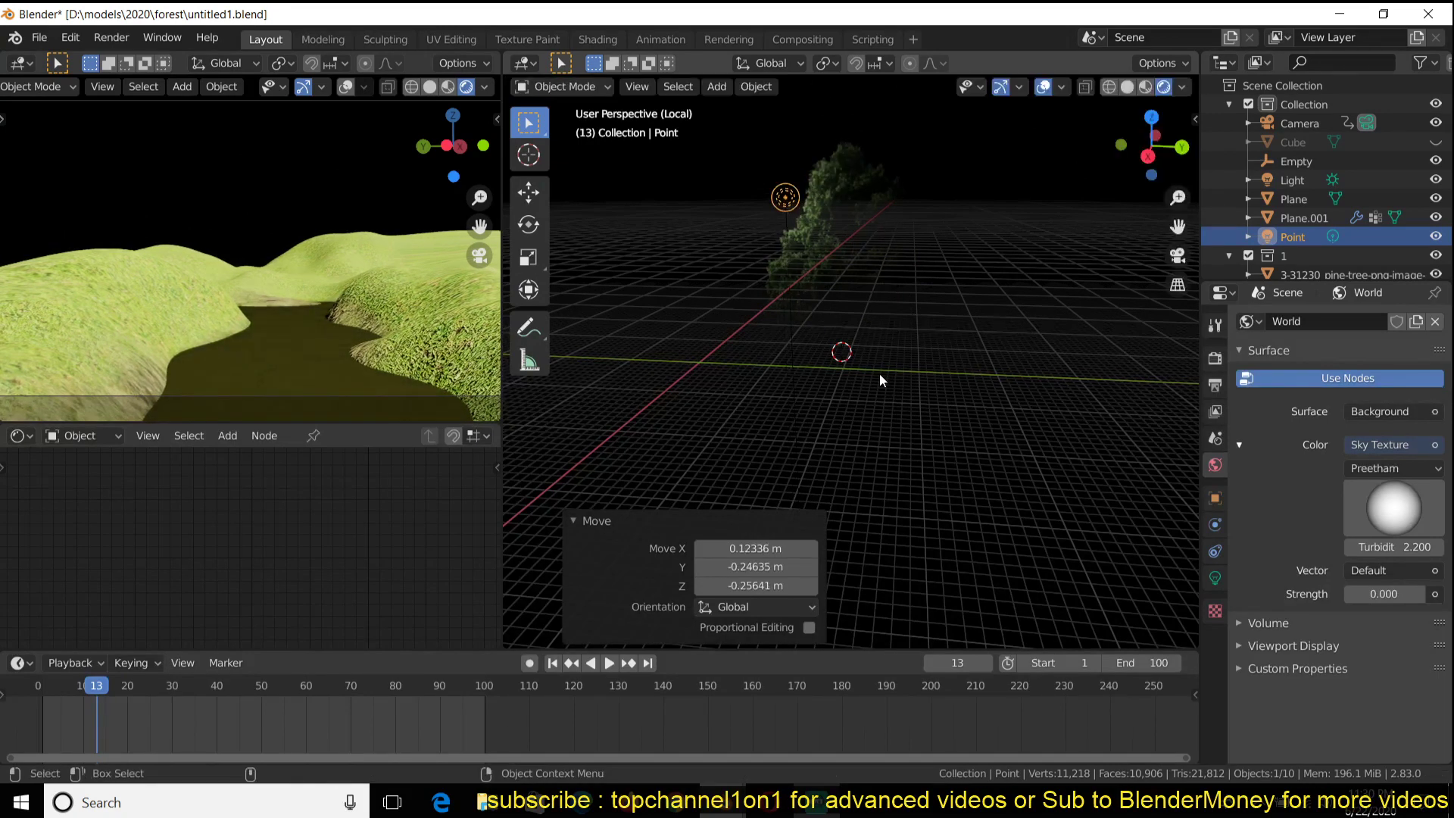
pyautogui.press('g')
pyautogui.click(748, 150)
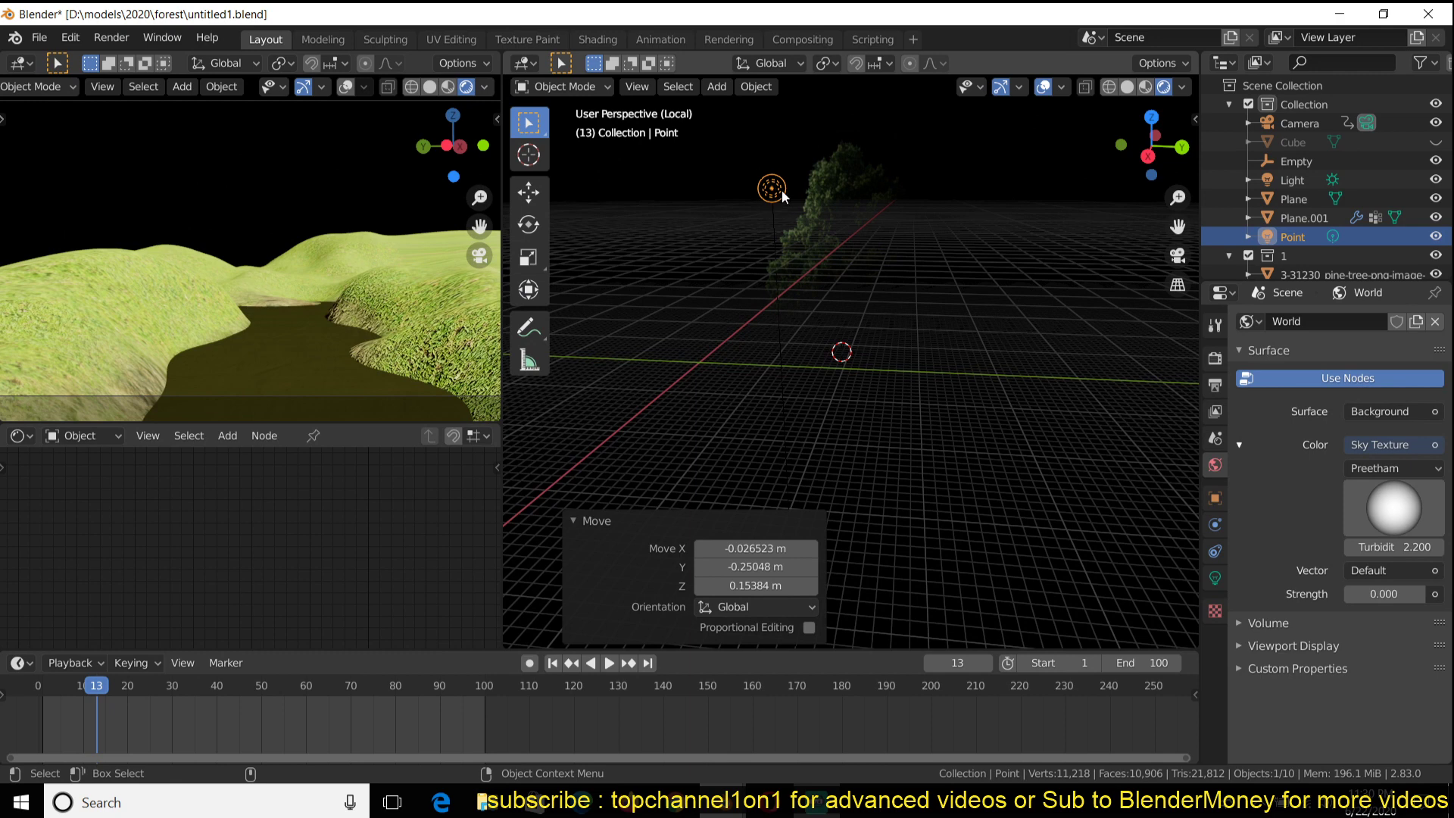
# - Select the isolated tree plane and examine the Translucent BSDF, Transparent BSDF and Mix Shader nodes of its material
pyautogui.click(979, 239)
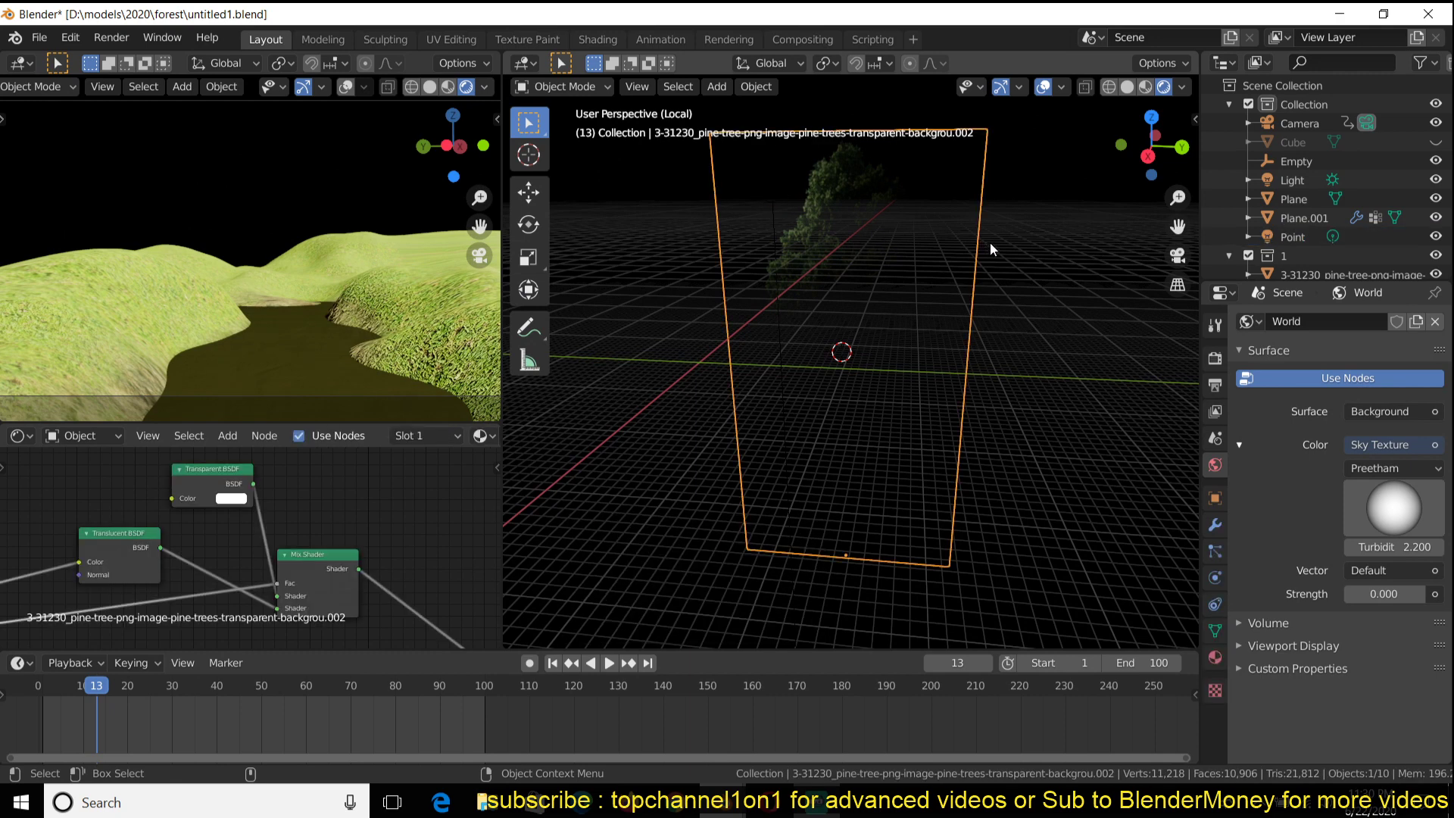
pyautogui.click(1052, 233)
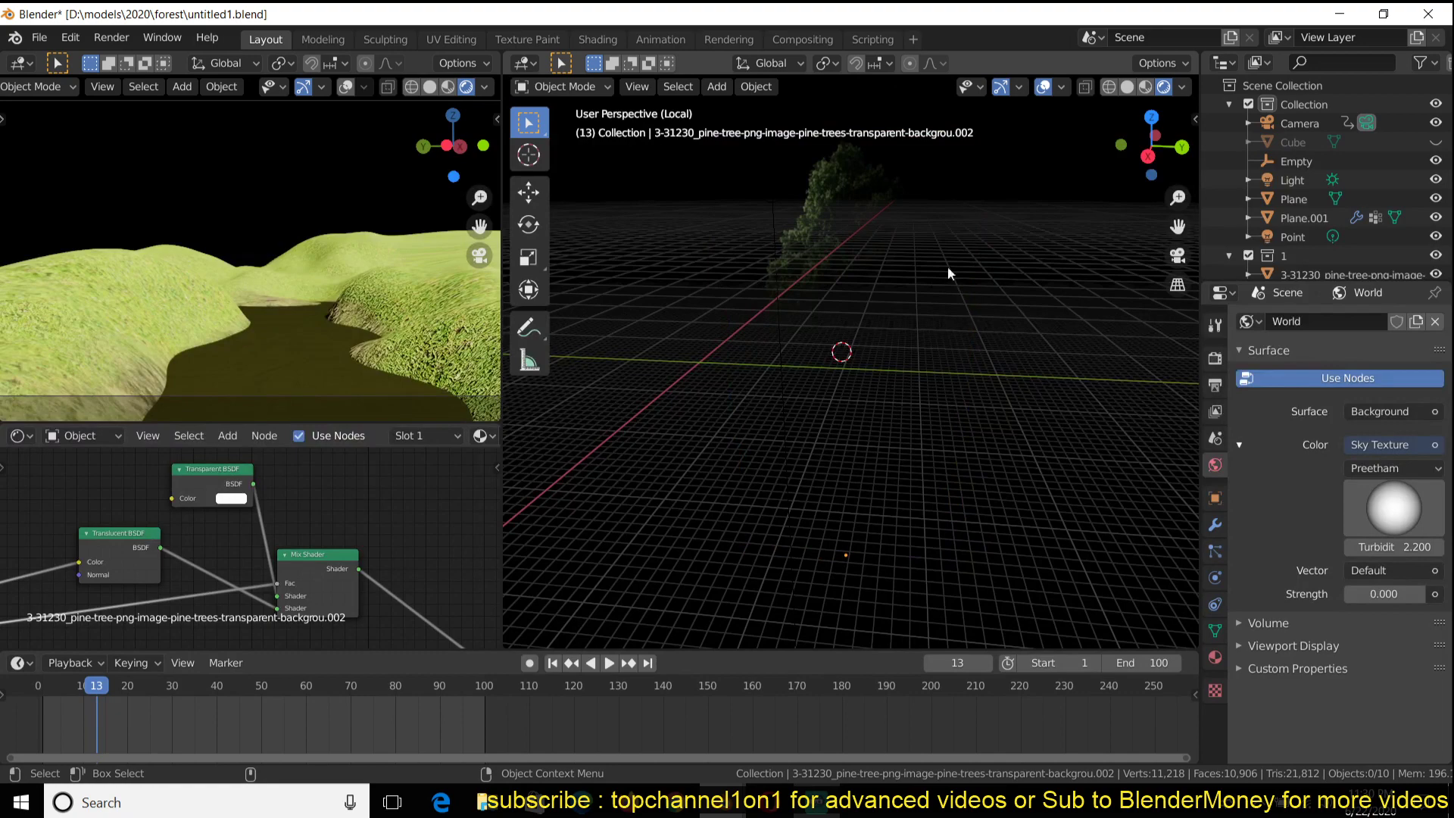
pyautogui.moveTo(948, 273)
pyautogui.mouseDown(button='middle')
pyautogui.moveTo(853, 238)
pyautogui.moveTo(896, 257)
pyautogui.moveTo(949, 246)
pyautogui.mouseUp(button='middle')
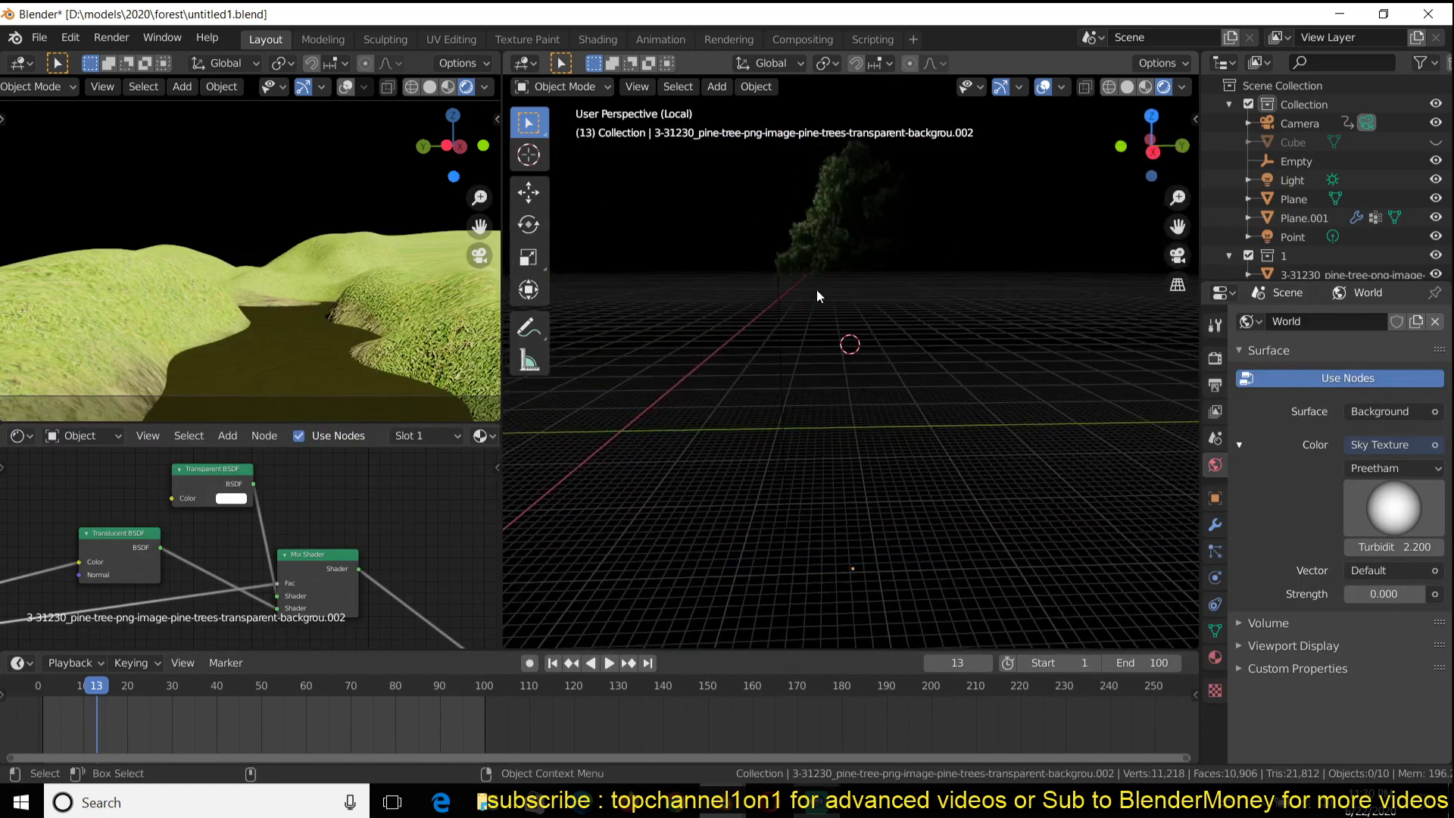
pyautogui.scroll(-5, 239, 534)
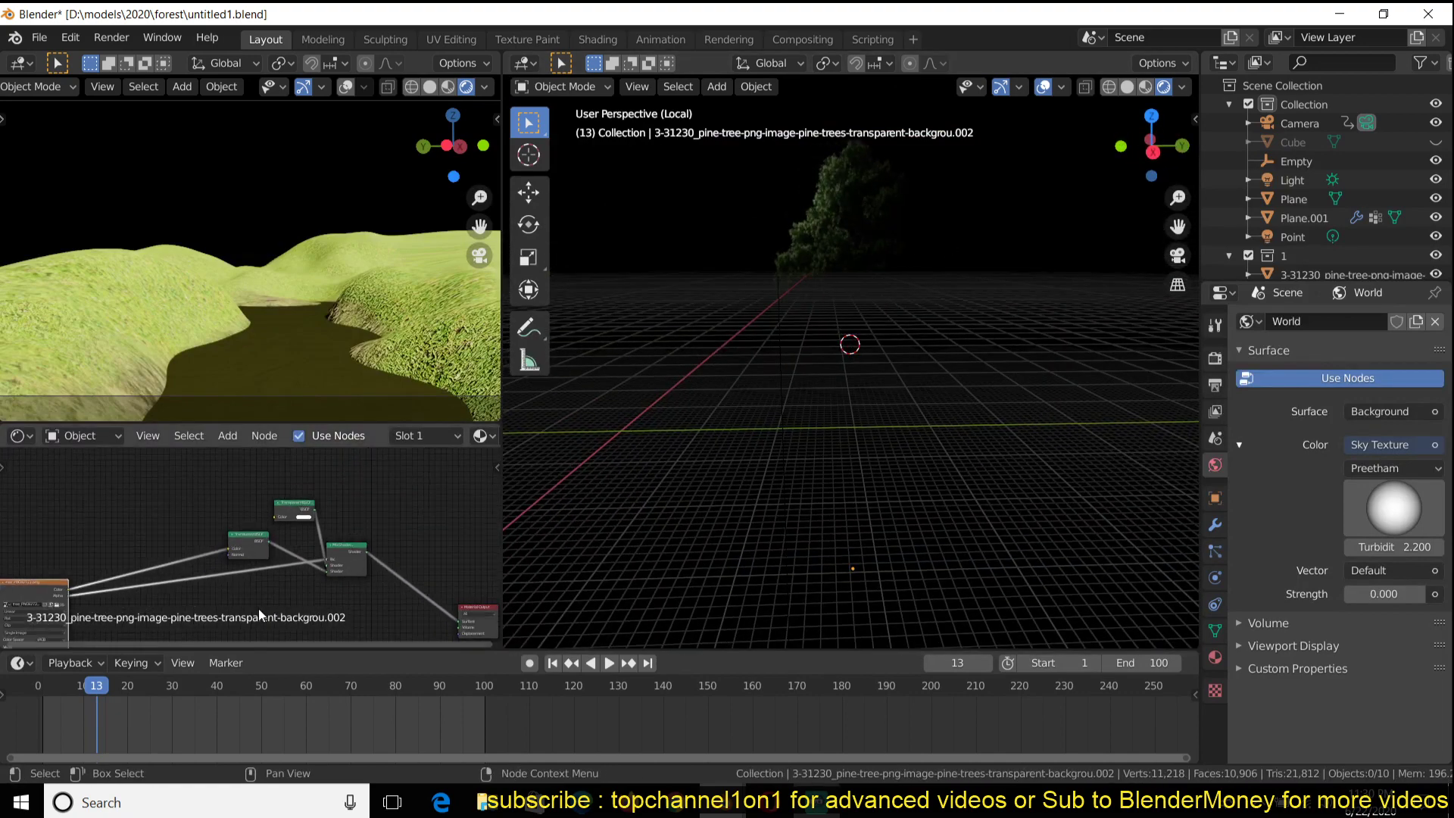
pyautogui.moveTo(259, 610); pyautogui.dragTo(315, 577, button='middle')
pyautogui.scroll(1, 307, 542)
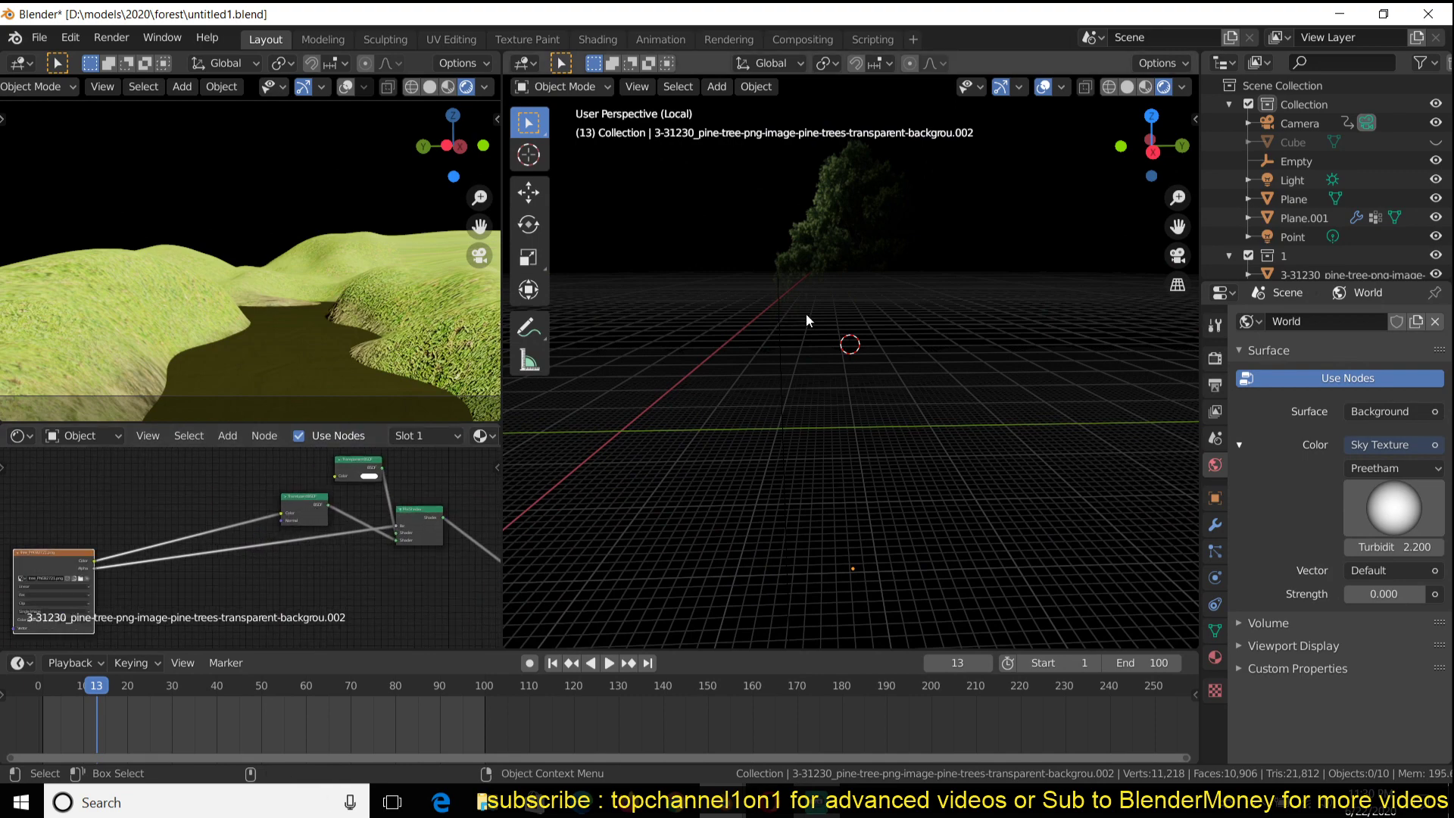
pyautogui.scroll(1, 239, 557)
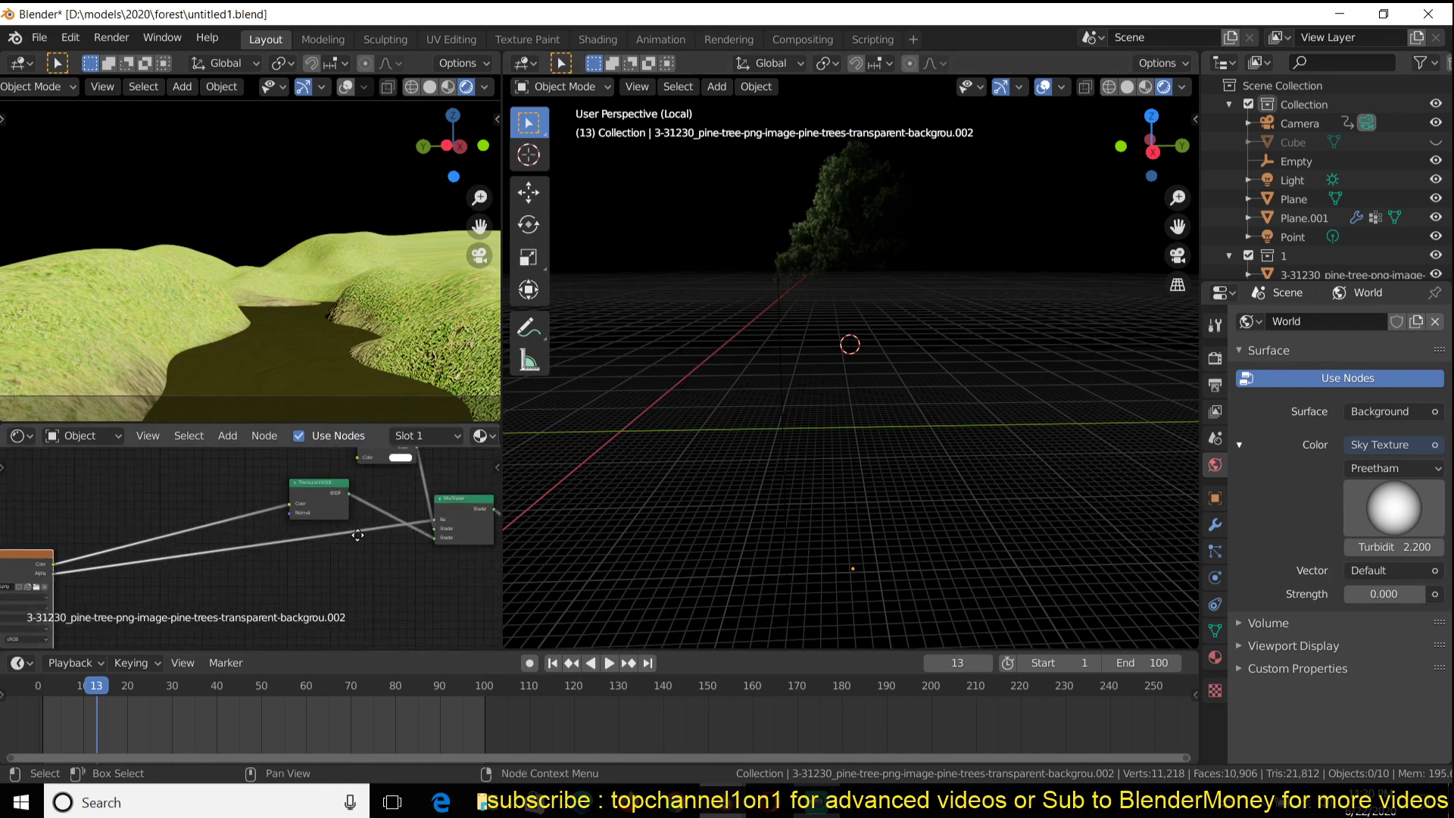
pyautogui.moveTo(358, 536); pyautogui.dragTo(233, 499, button='middle')
pyautogui.scroll(1, 402, 556)
# - Look through the node types that can be added, and trace the image's color and alpha links into the shader nodes
pyautogui.hotkey('shift', 'a')
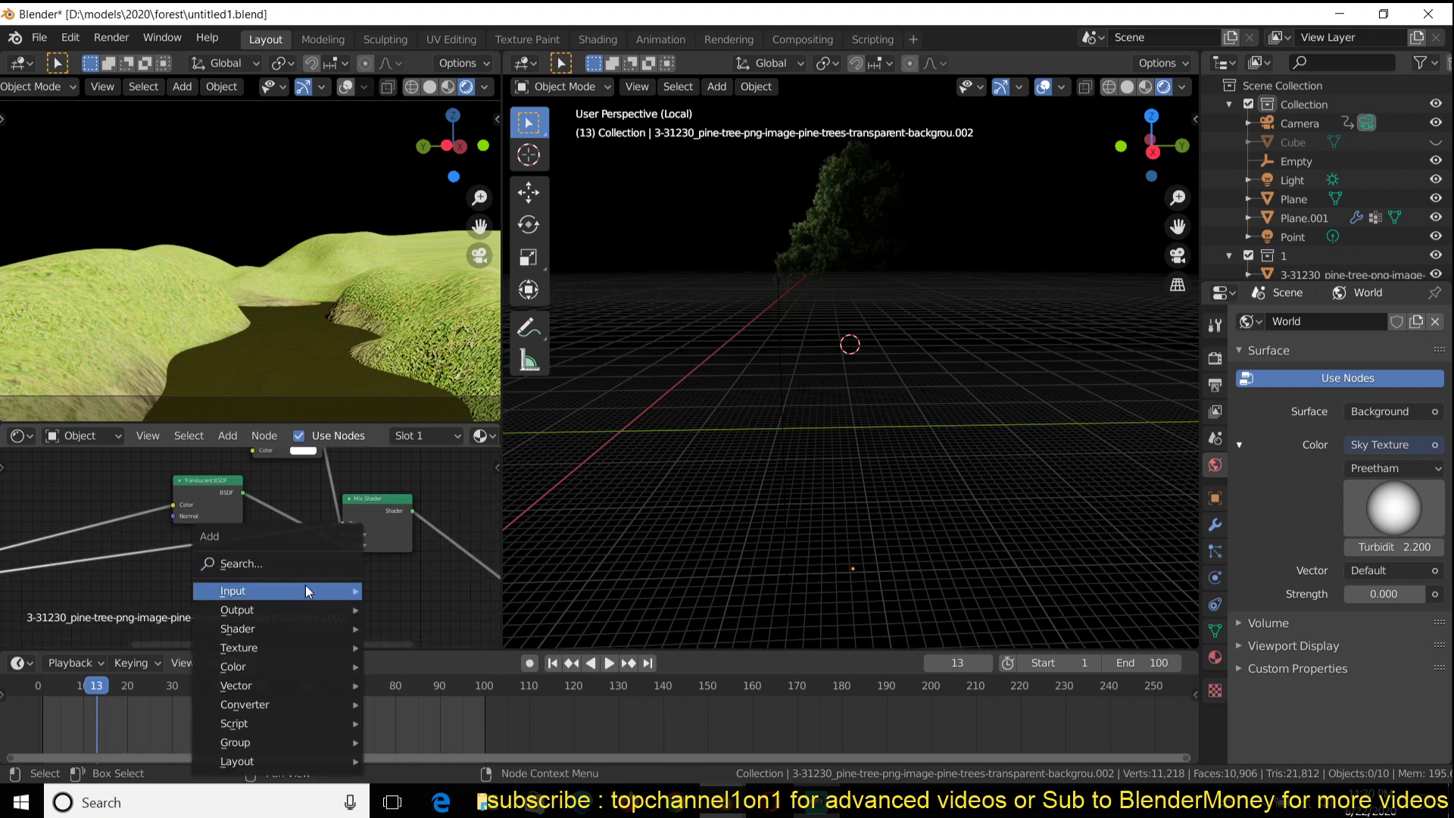
pyautogui.moveTo(306, 629)
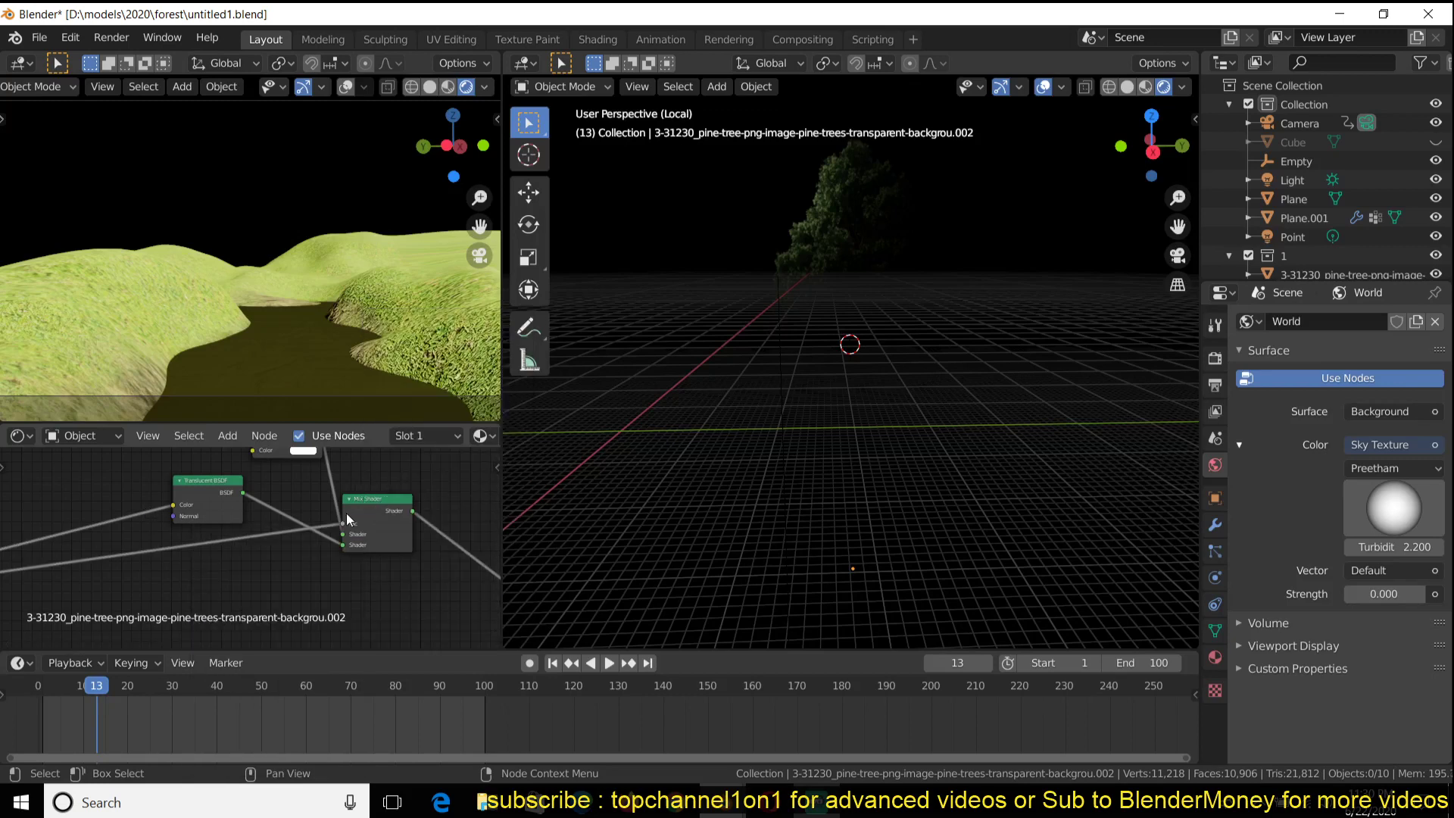
pyautogui.scroll(-3, 347, 516)
pyautogui.moveTo(75, 566); pyautogui.dragTo(304, 497, button='middle')
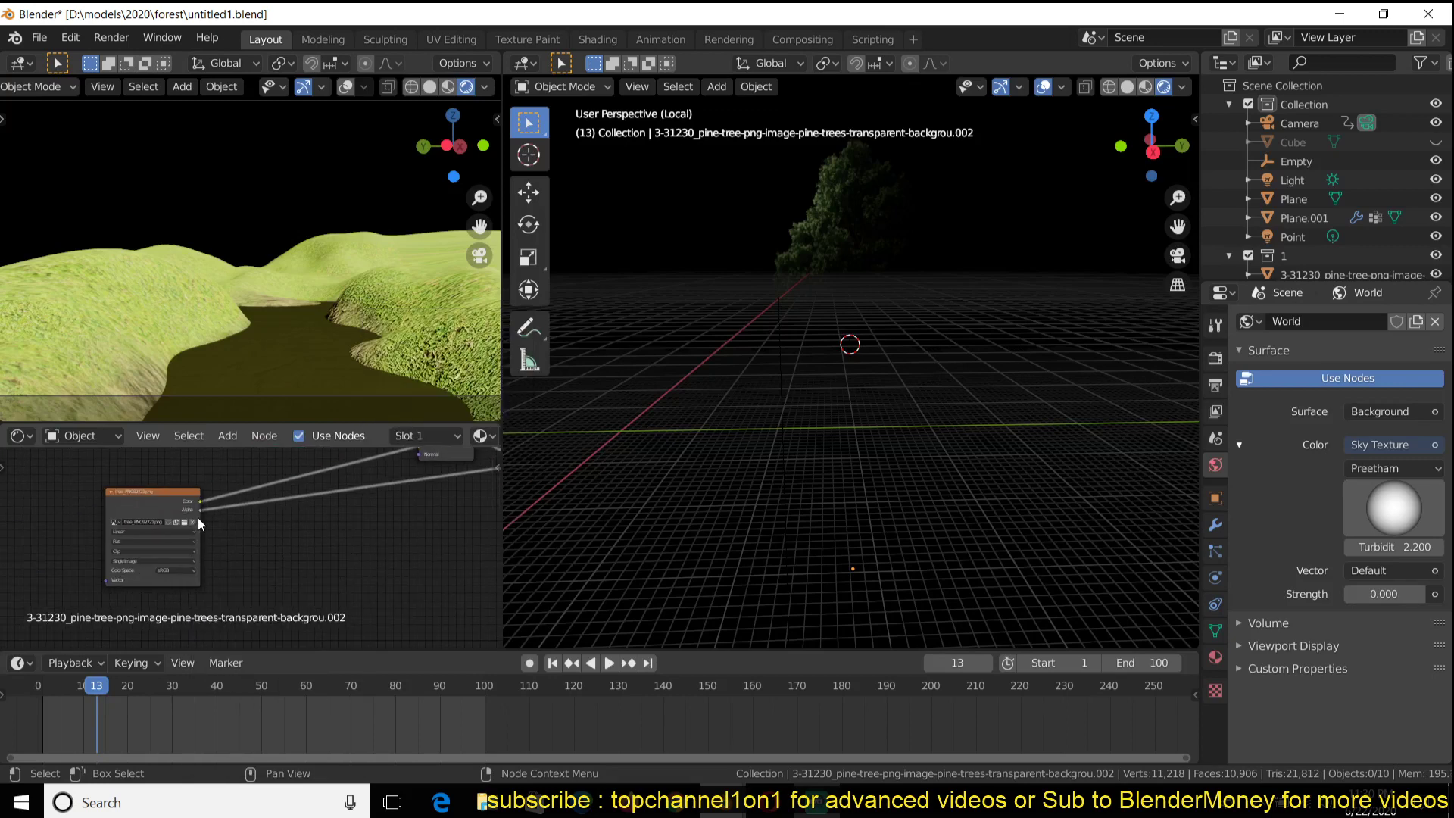
pyautogui.moveTo(401, 504); pyautogui.dragTo(169, 545, button='middle')
pyautogui.scroll(3, 284, 537)
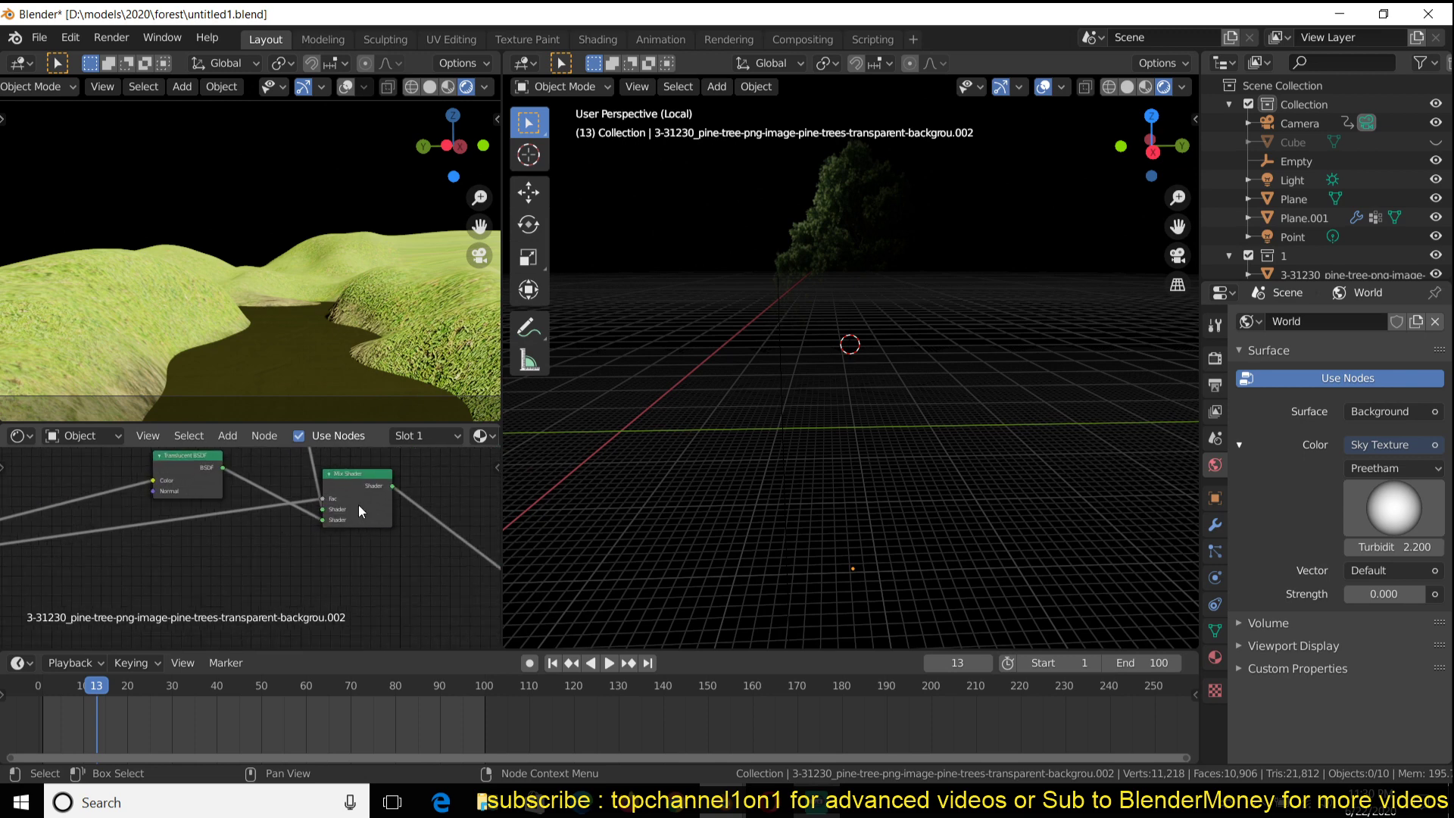
pyautogui.scroll(-3, 358, 504)
pyautogui.moveTo(211, 492); pyautogui.dragTo(213, 535, button='middle')
pyautogui.scroll(1, 244, 492)
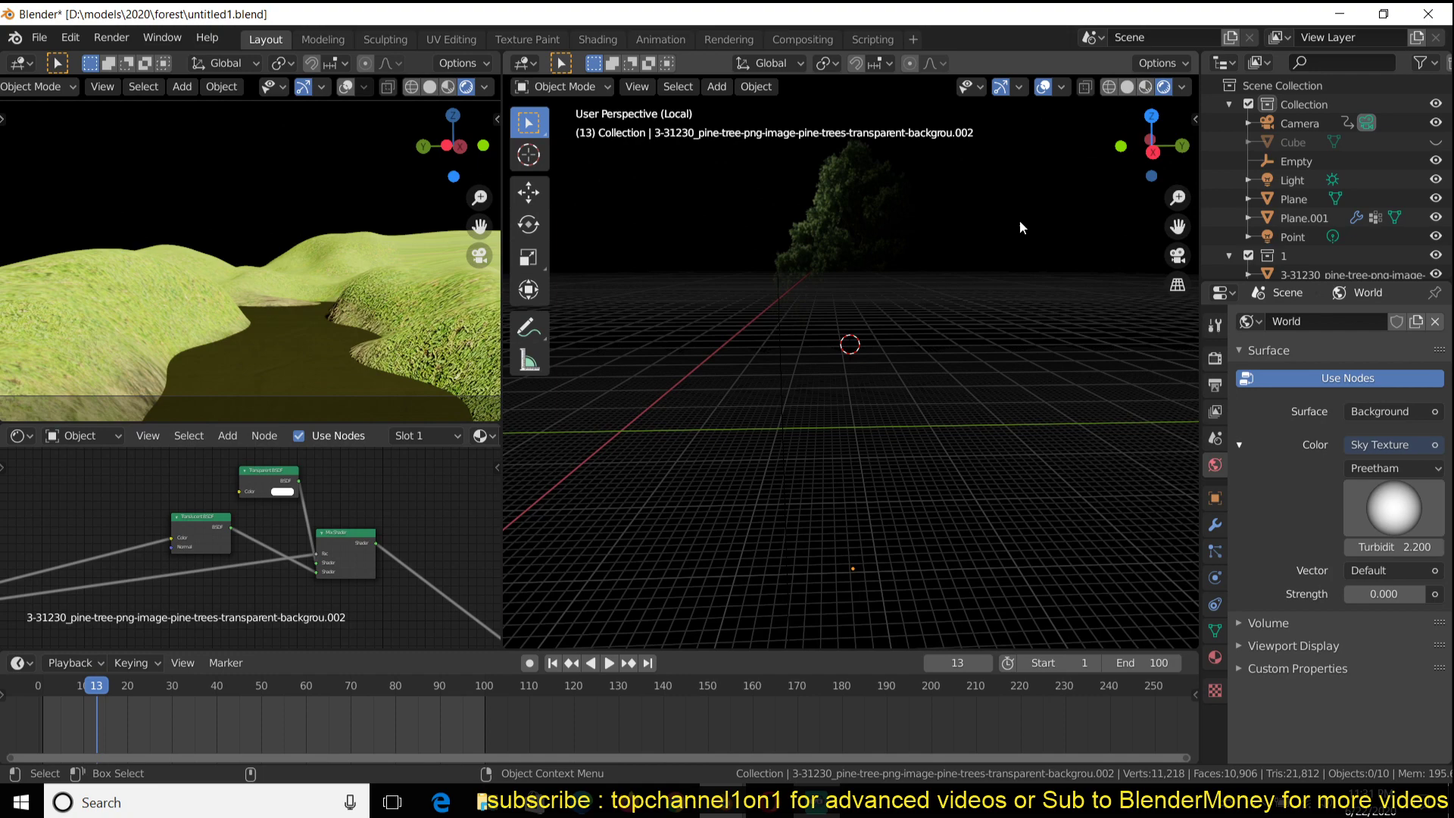
# - Switch the large viewport to Material Preview shading and inspect the isolated tree plane and point light from several angles
pyautogui.click(1145, 88)
pyautogui.click(856, 262)
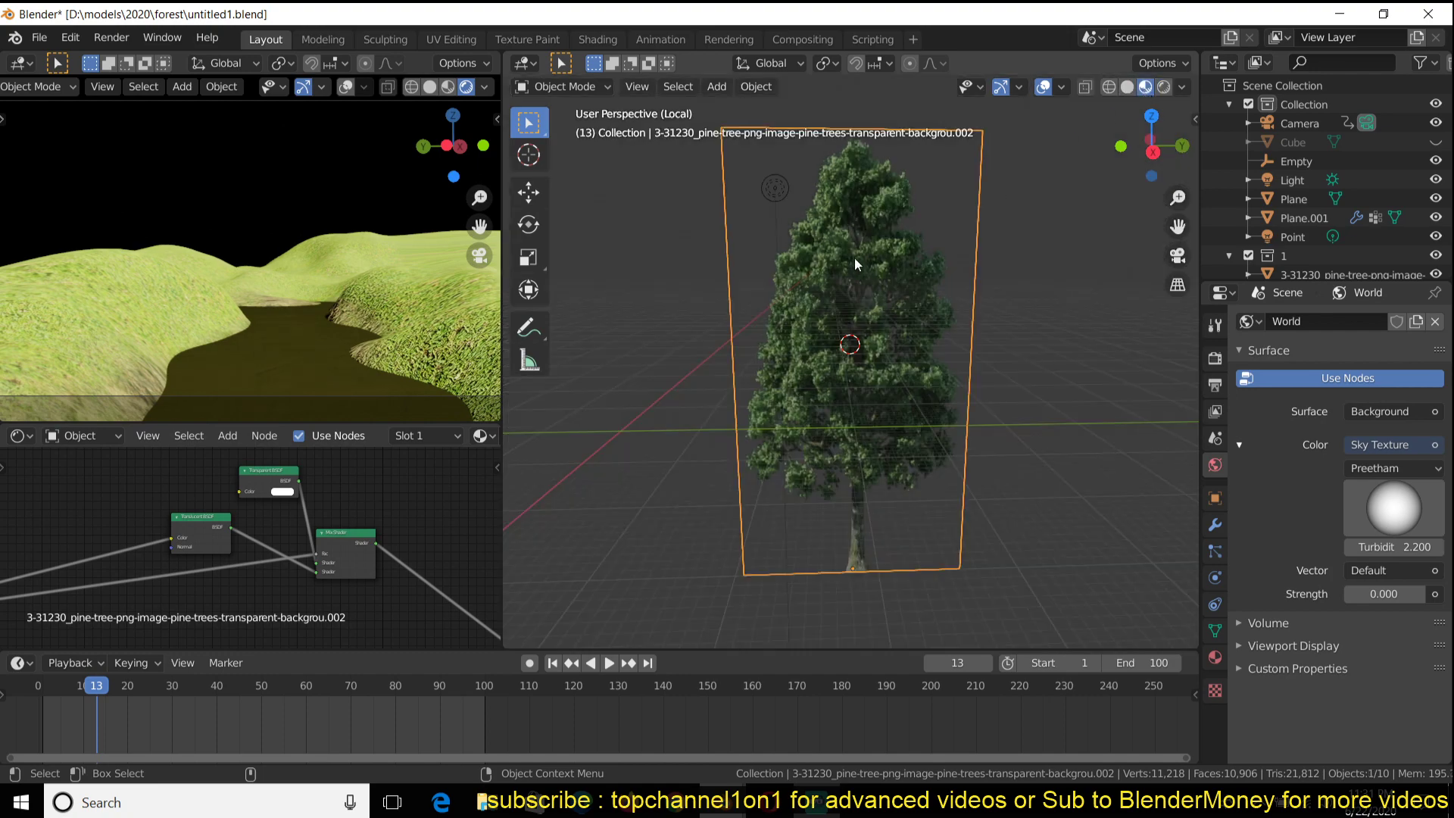
pyautogui.moveTo(841, 261)
pyautogui.mouseDown(button='middle')
pyautogui.moveTo(845, 200)
pyautogui.moveTo(1065, 236)
pyautogui.moveTo(847, 242)
pyautogui.moveTo(770, 220)
pyautogui.moveTo(711, 236)
pyautogui.moveTo(835, 238)
pyautogui.moveTo(908, 170)
pyautogui.moveTo(997, 259)
pyautogui.moveTo(800, 327)
pyautogui.moveTo(862, 244)
pyautogui.moveTo(841, 261)
pyautogui.mouseUp(button='middle')
pyautogui.click(879, 197)
pyautogui.scroll(2, 846, 238)
pyautogui.scroll(-3, 862, 244)
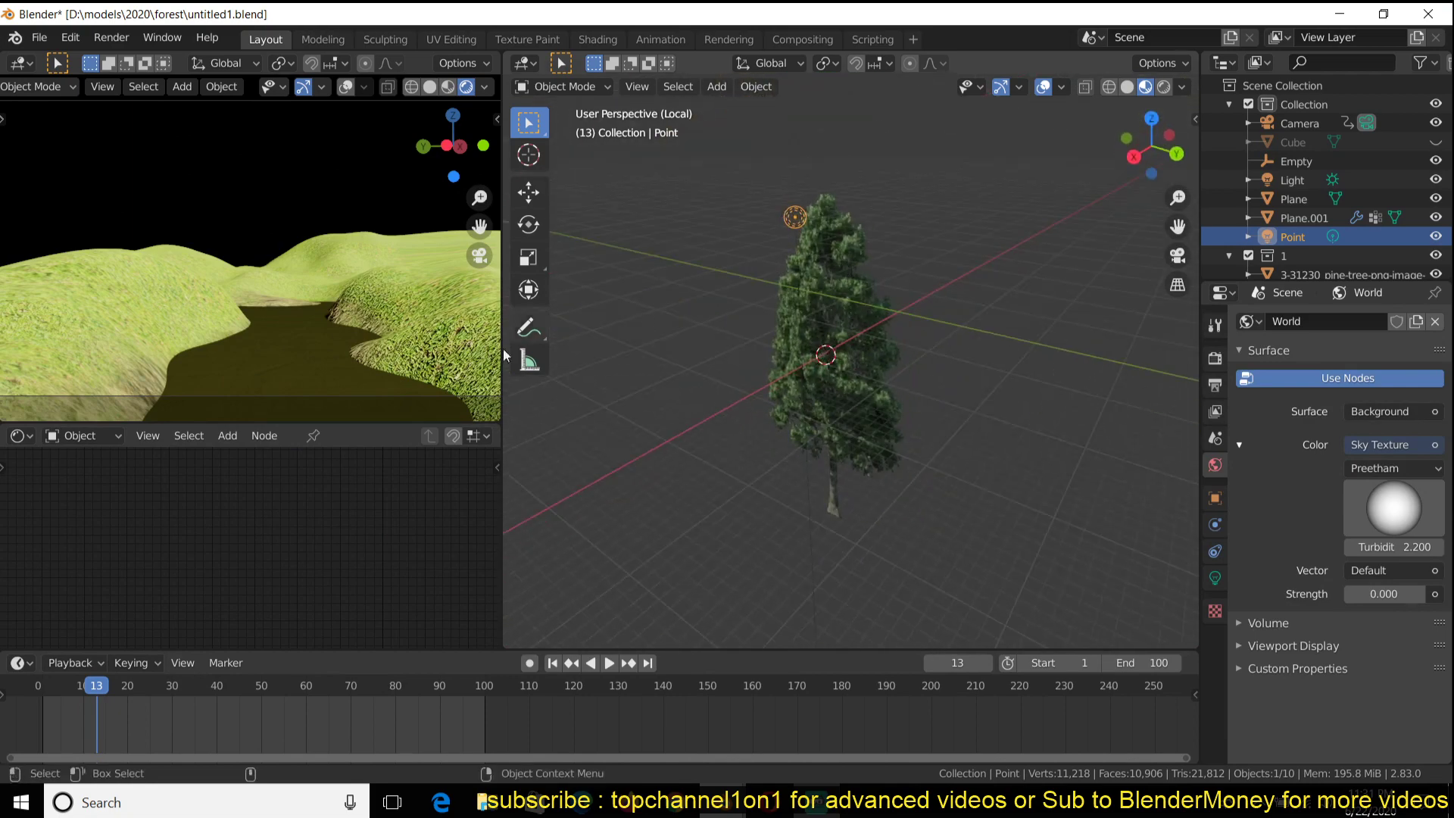
pyautogui.scroll(-1, 576, 442)
pyautogui.click(833, 413)
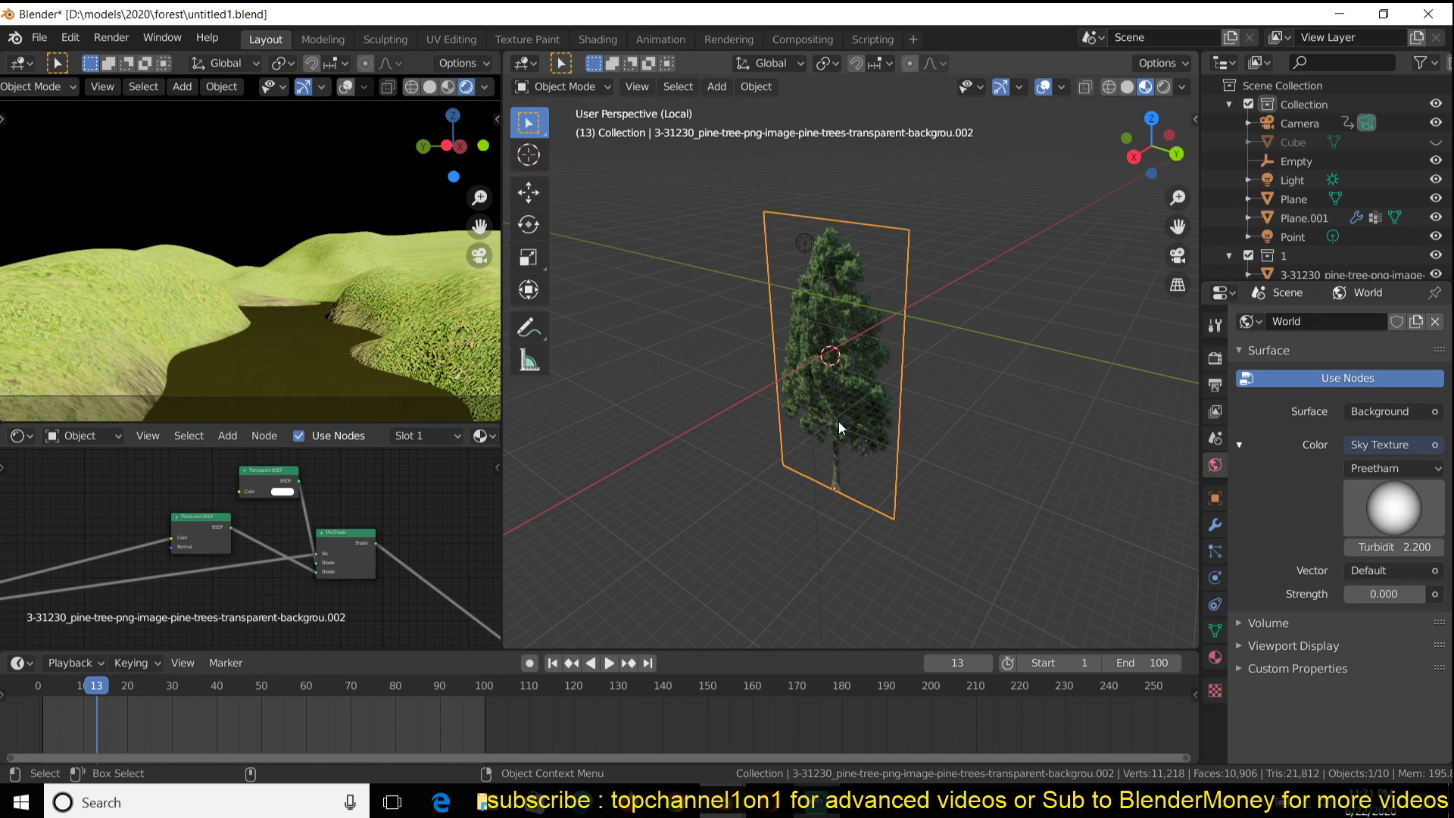
pyautogui.moveTo(839, 421); pyautogui.dragTo(815, 523, button='middle')
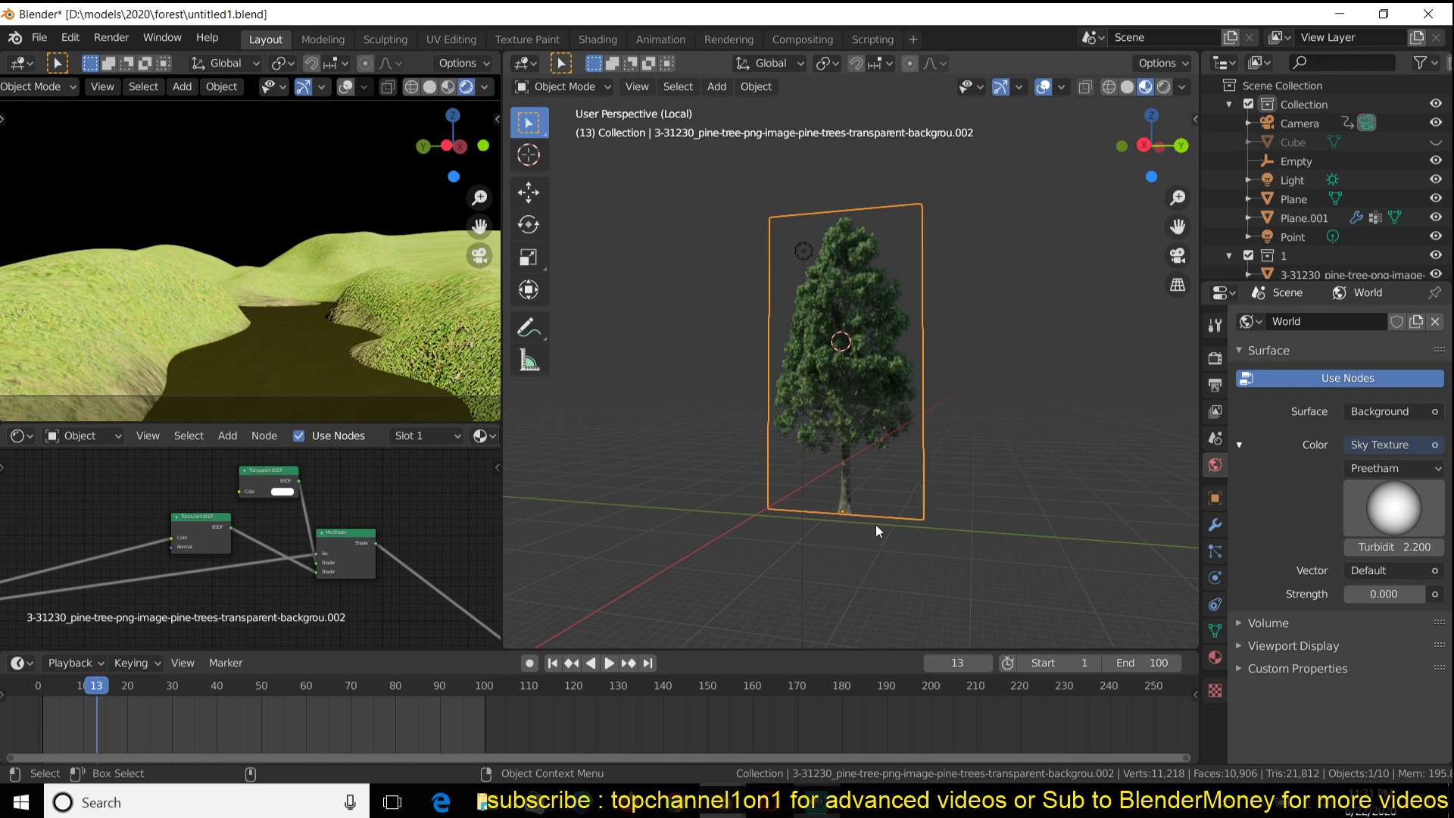
pyautogui.moveTo(875, 524)
pyautogui.mouseDown(button='middle')
pyautogui.moveTo(892, 540)
pyautogui.moveTo(898, 525)
pyautogui.mouseUp(button='middle')
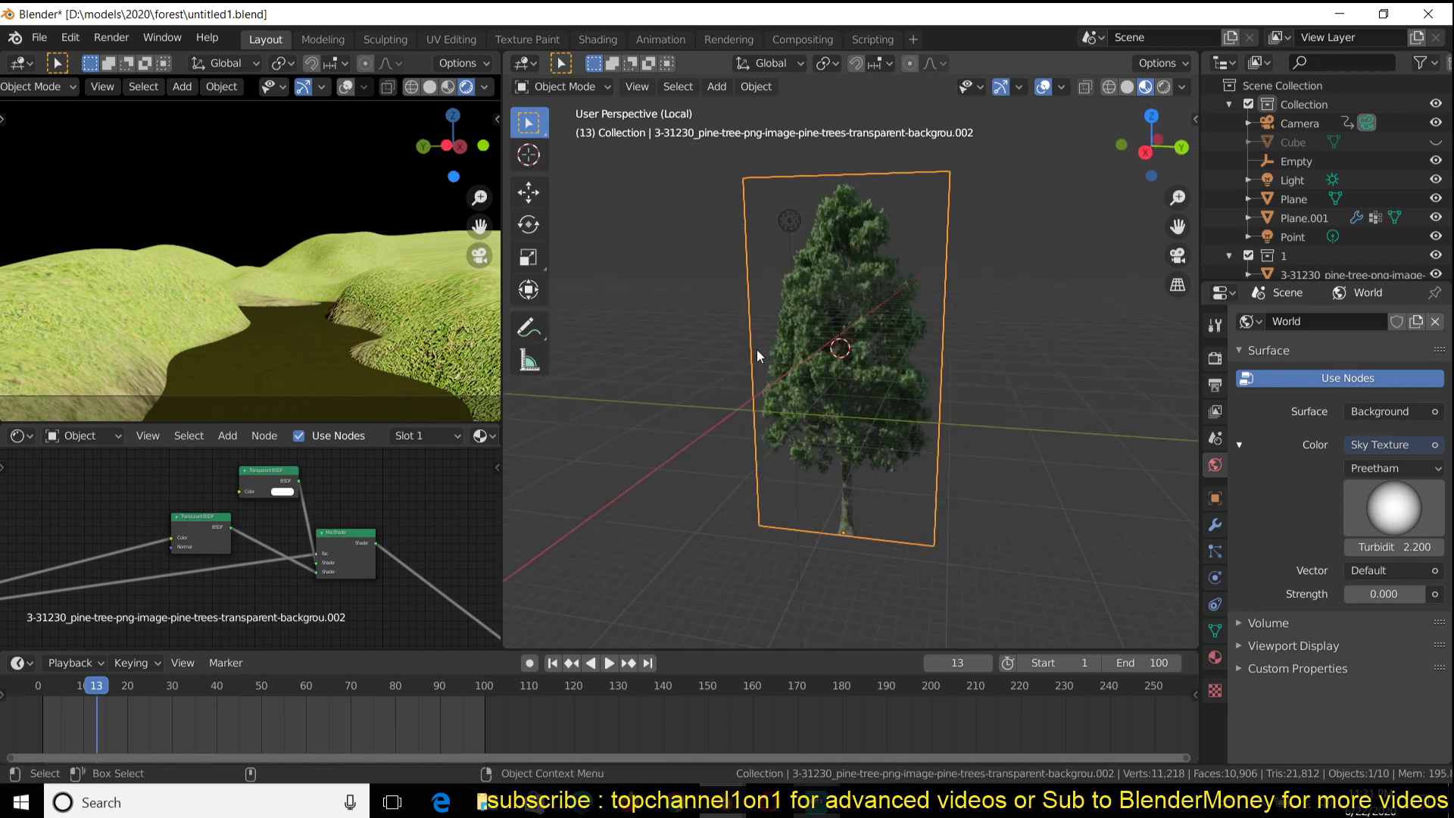
# - Unhide the fog cube and leave local view to show the whole scene
pyautogui.click(178, 277)
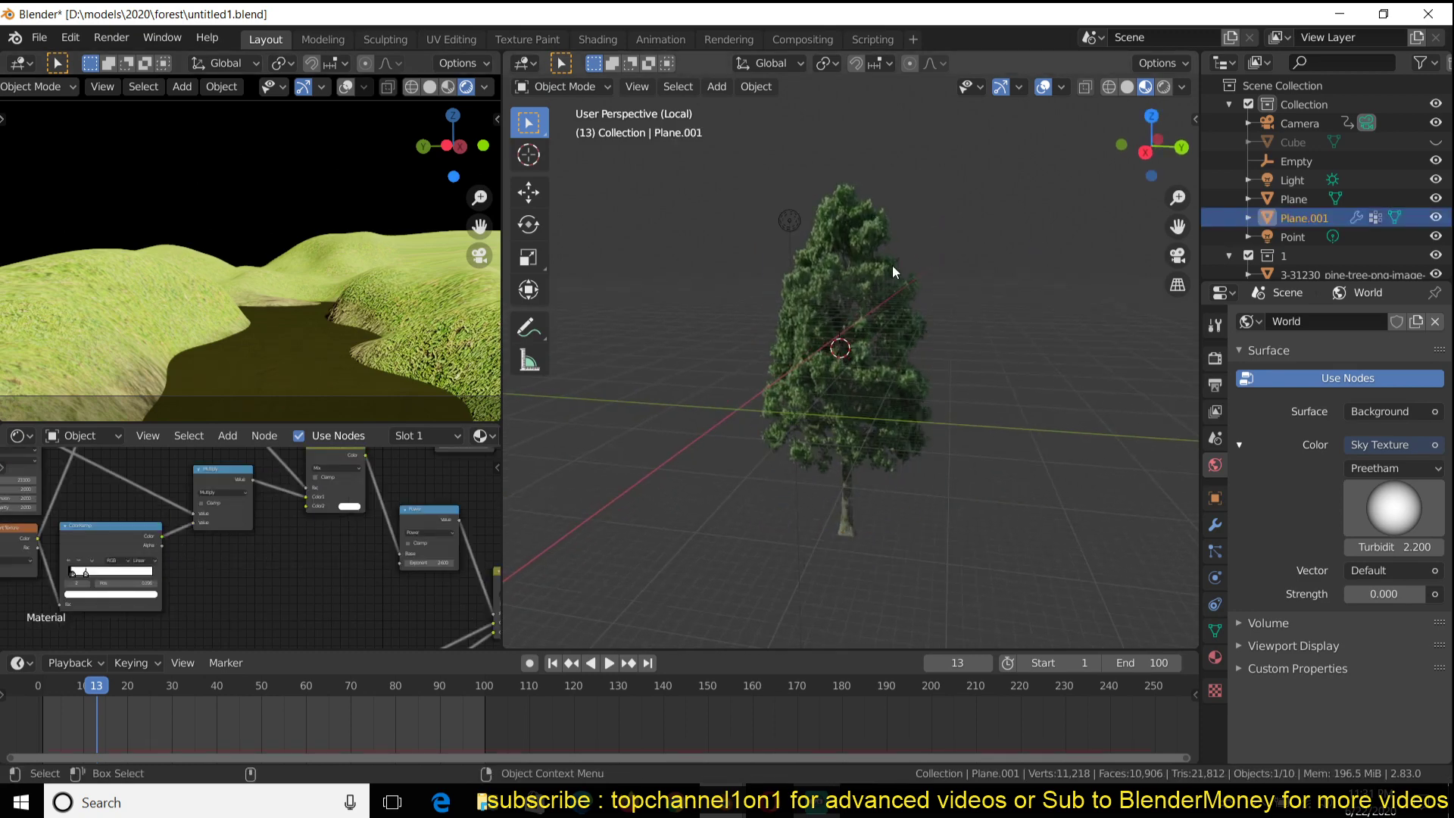
pyautogui.scroll(-2, 892, 265)
pyautogui.hotkey('alt', 'h')
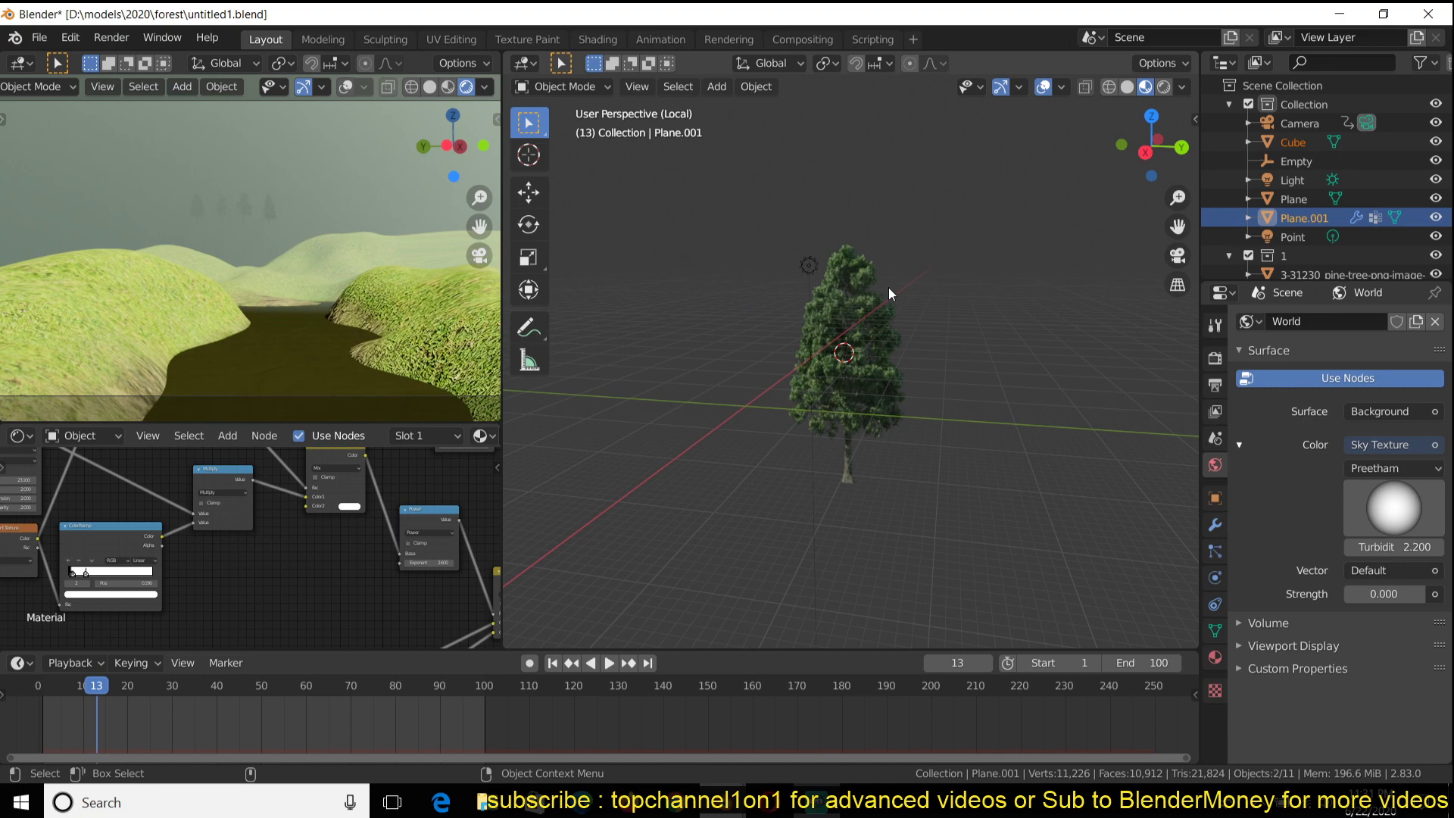
pyautogui.click(889, 288)
pyautogui.press('KP_Divide')
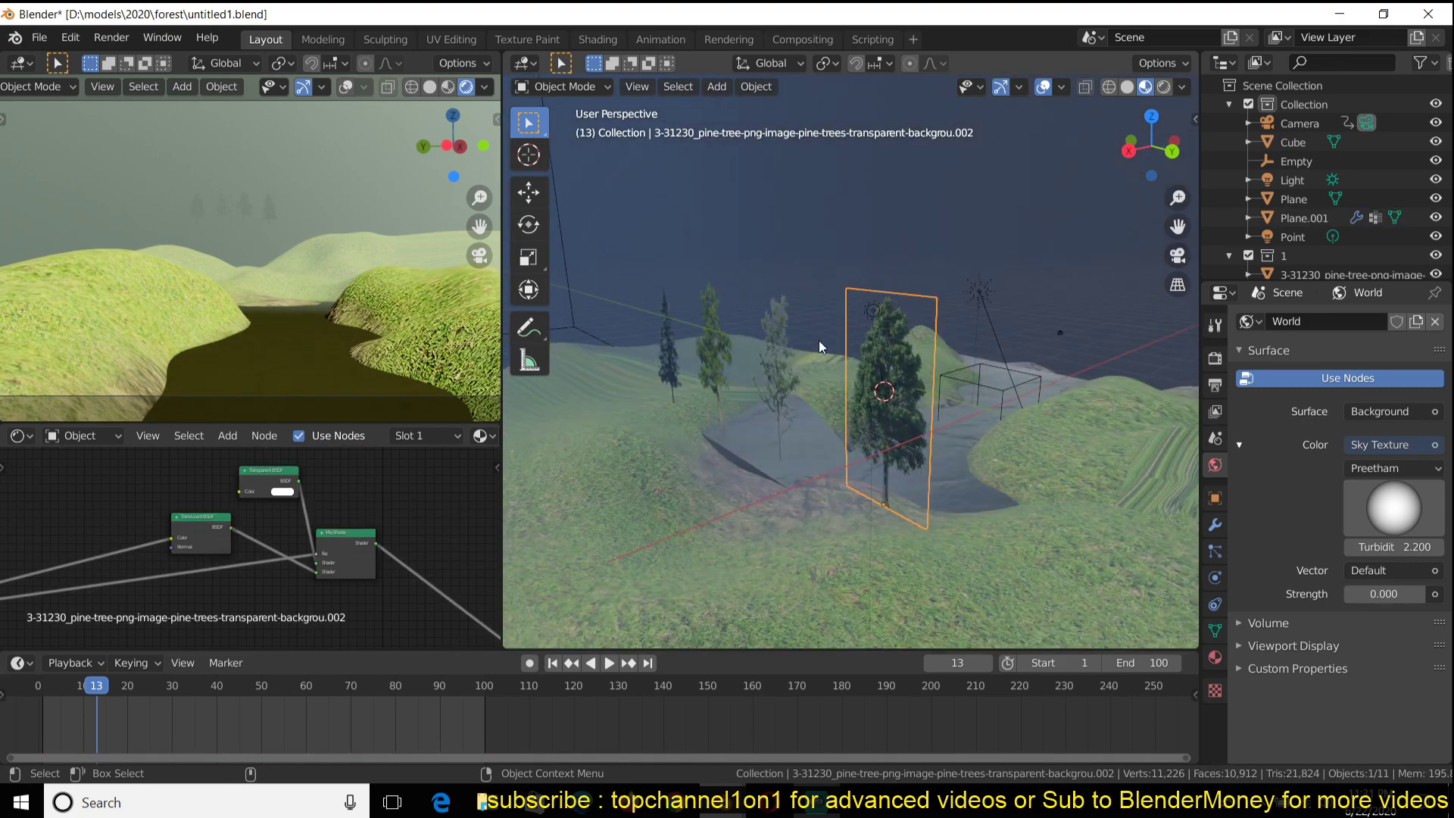
# - Select the other tree planes one after another and compare their translucent material nodes
pyautogui.click(776, 335)
pyautogui.click(711, 322)
pyautogui.click(653, 312)
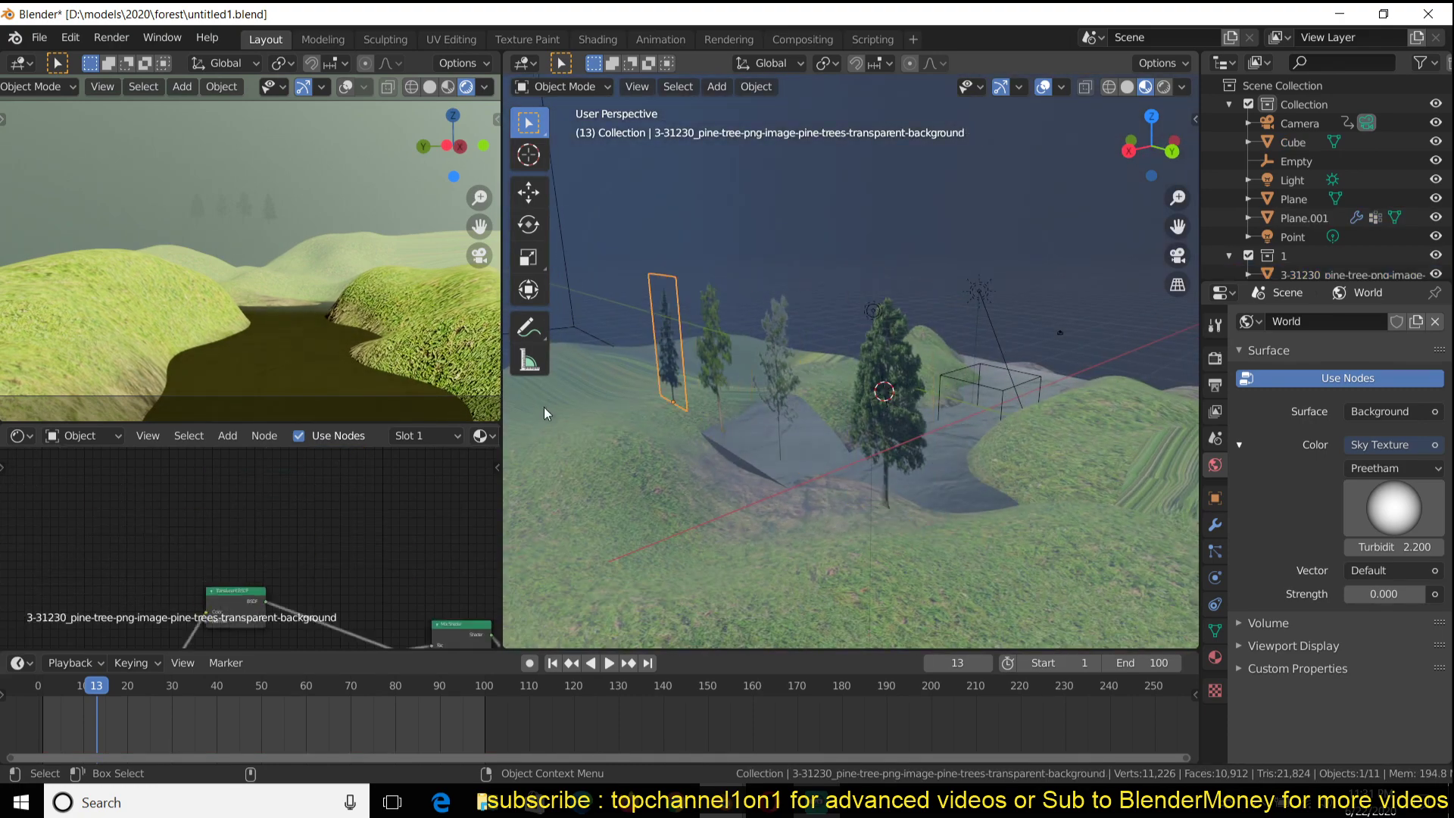
pyautogui.moveTo(385, 520); pyautogui.dragTo(382, 474, button='middle')
pyautogui.click(735, 347)
pyautogui.click(795, 354)
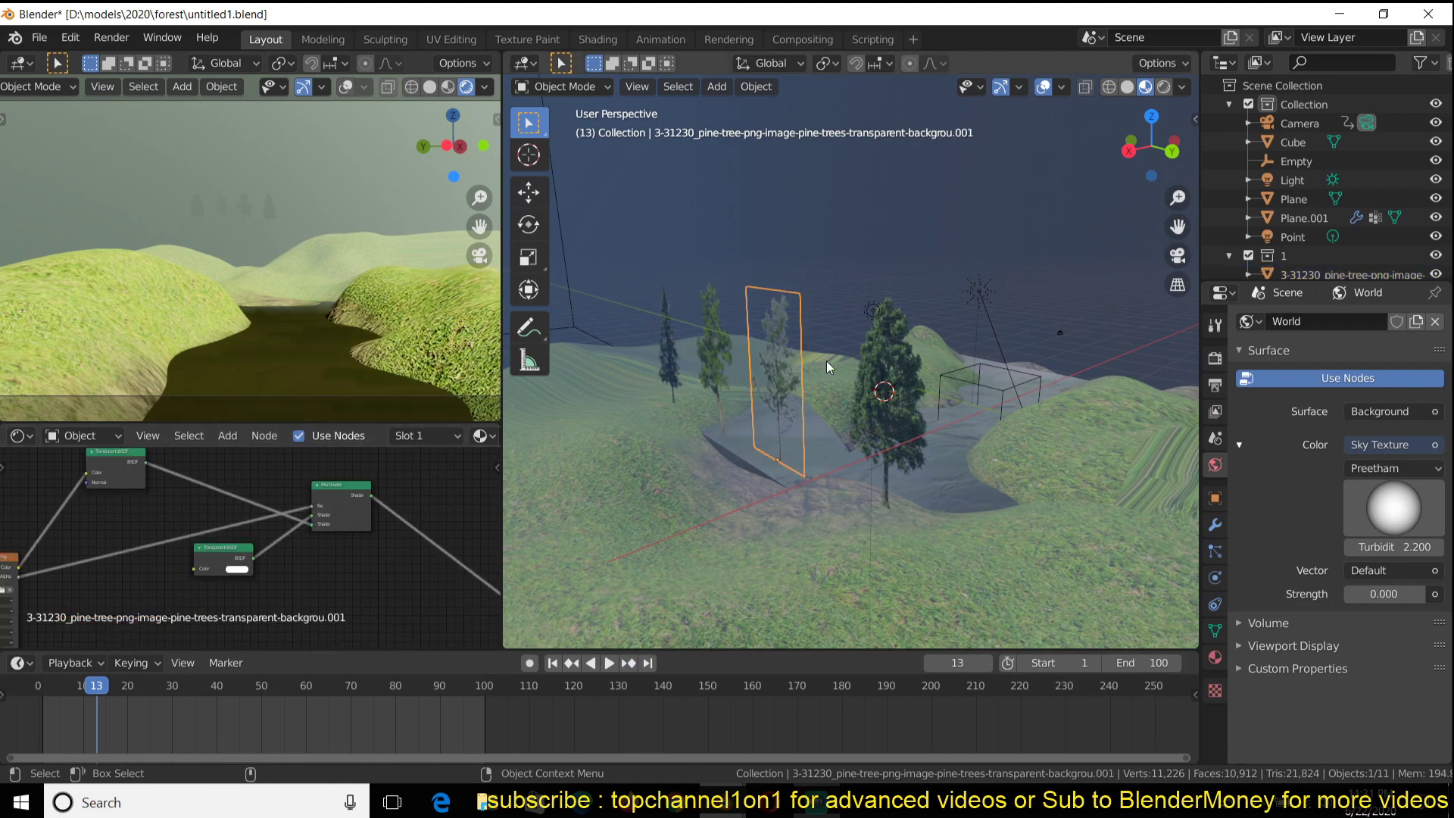
# - Select the hilly terrain plane, frame it in the viewport and examine the landscape around the trees
pyautogui.click(844, 444)
pyautogui.click(798, 483)
pyautogui.press('KP_Decimal')
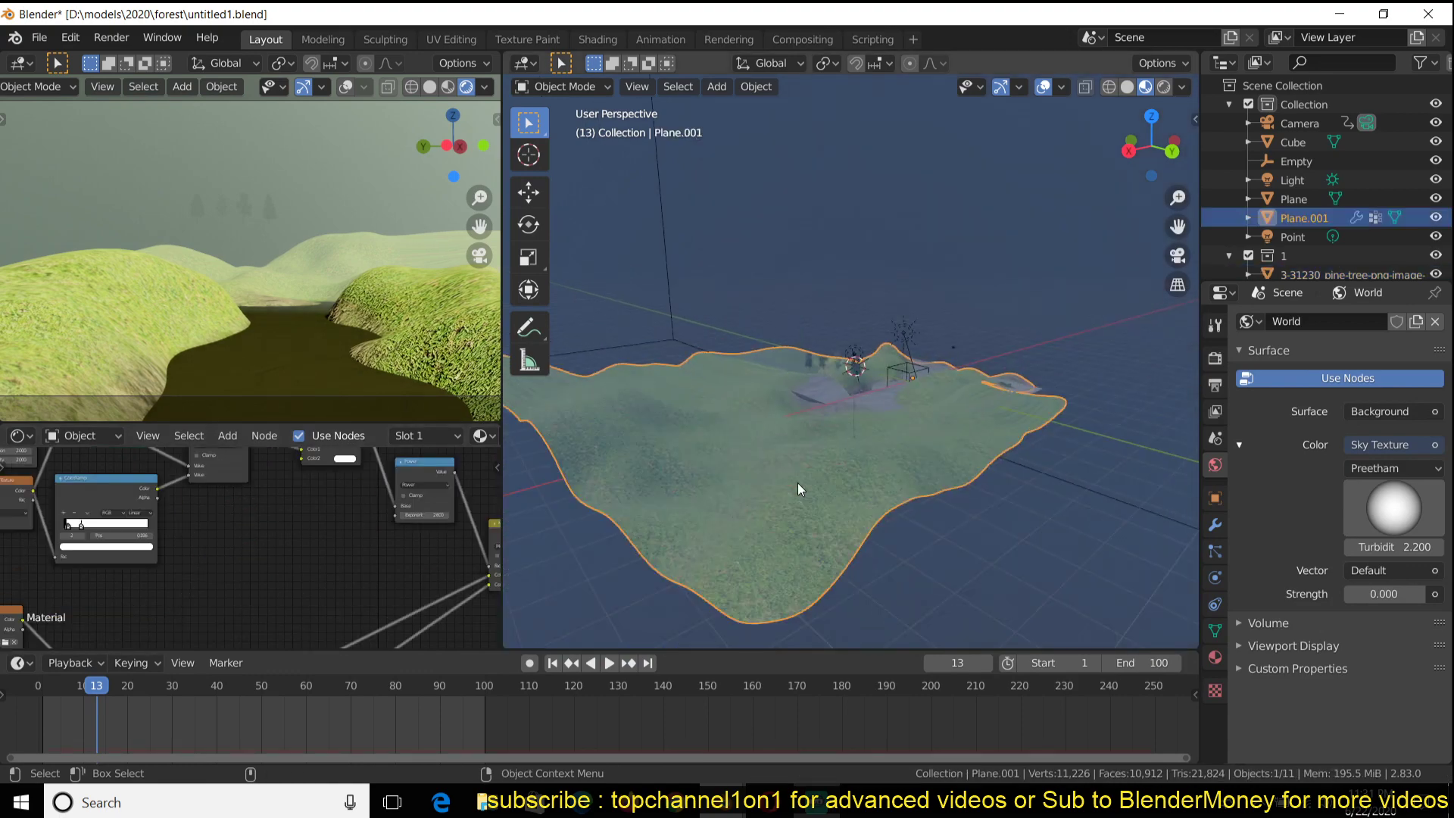
pyautogui.scroll(2, 996, 439)
pyautogui.scroll(3, 1059, 423)
pyautogui.moveTo(1059, 423); pyautogui.dragTo(890, 455, button='middle')
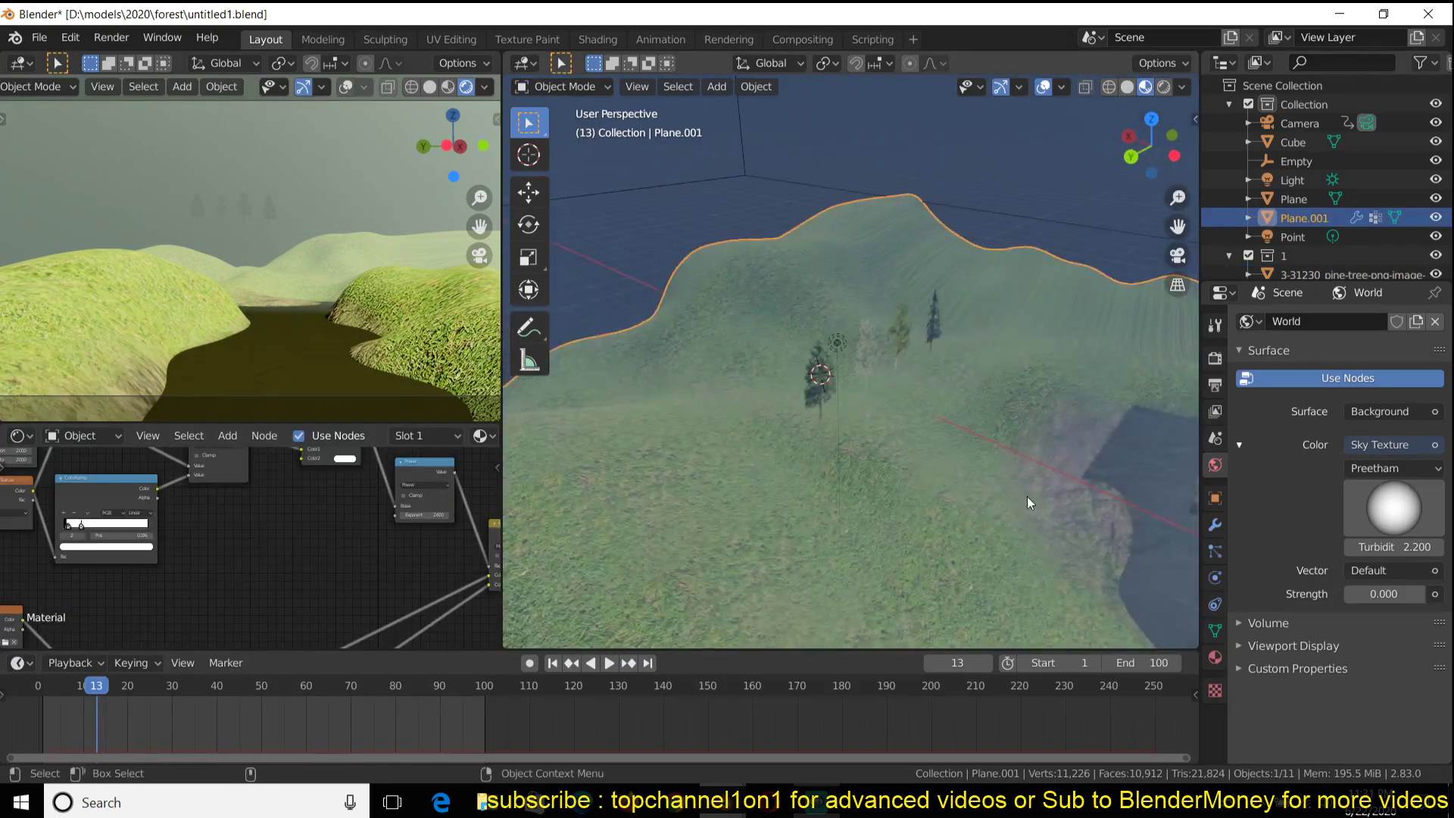
# - Select the river water plane, check its modifiers, and view it briefly in isolation before returning to the whole scene
pyautogui.keyDown('shift'); pyautogui.moveTo(1028, 497); pyautogui.dragTo(841, 394, button='middle'); pyautogui.keyUp('shift')
pyautogui.scroll(2, 841, 394)
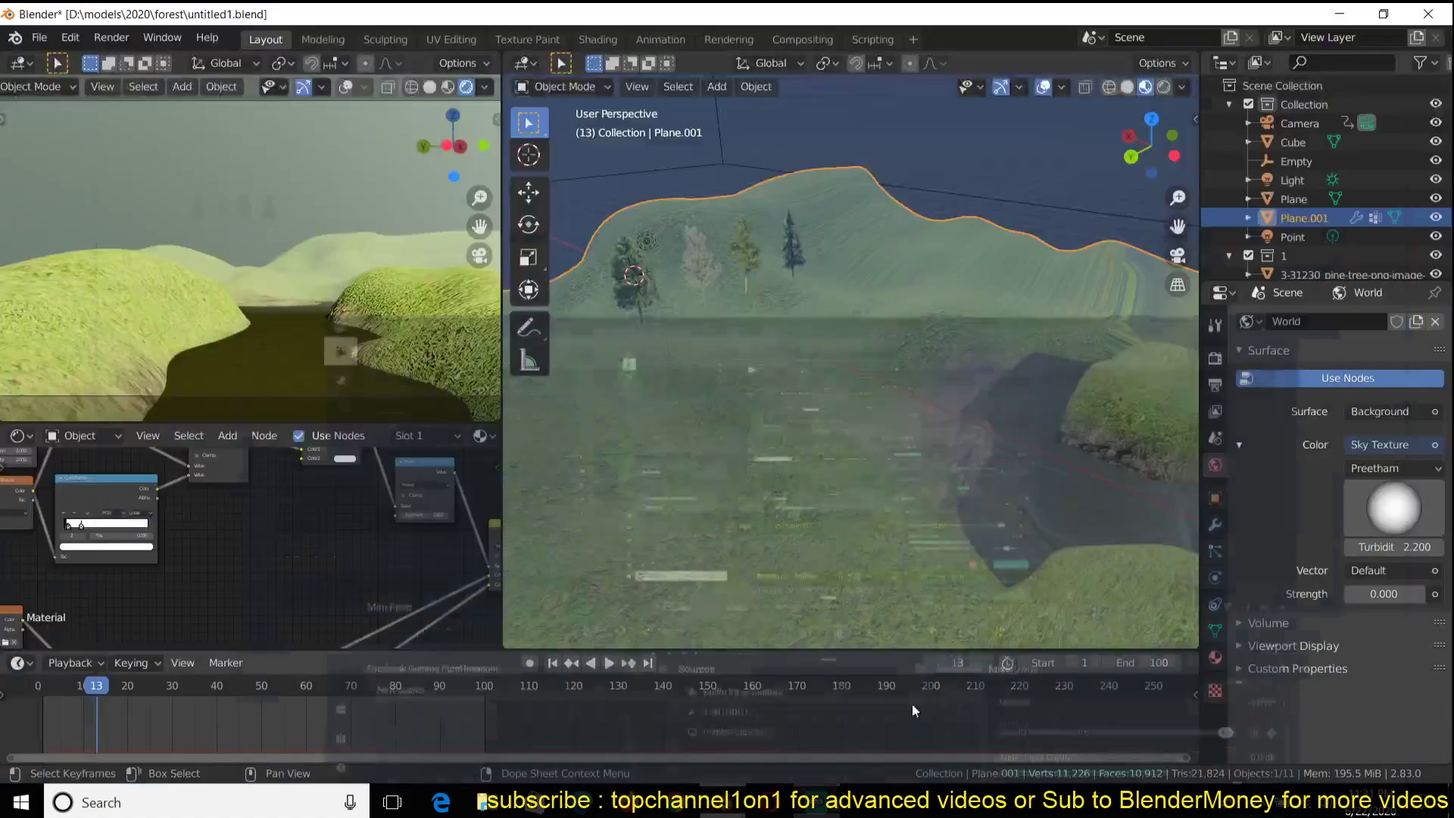
pyautogui.moveTo(878, 324); pyautogui.dragTo(735, 302, button='middle')
pyautogui.scroll(-4, 747, 281)
pyautogui.scroll(6, 734, 302)
pyautogui.click(735, 301)
pyautogui.scroll(-5, 952, 445)
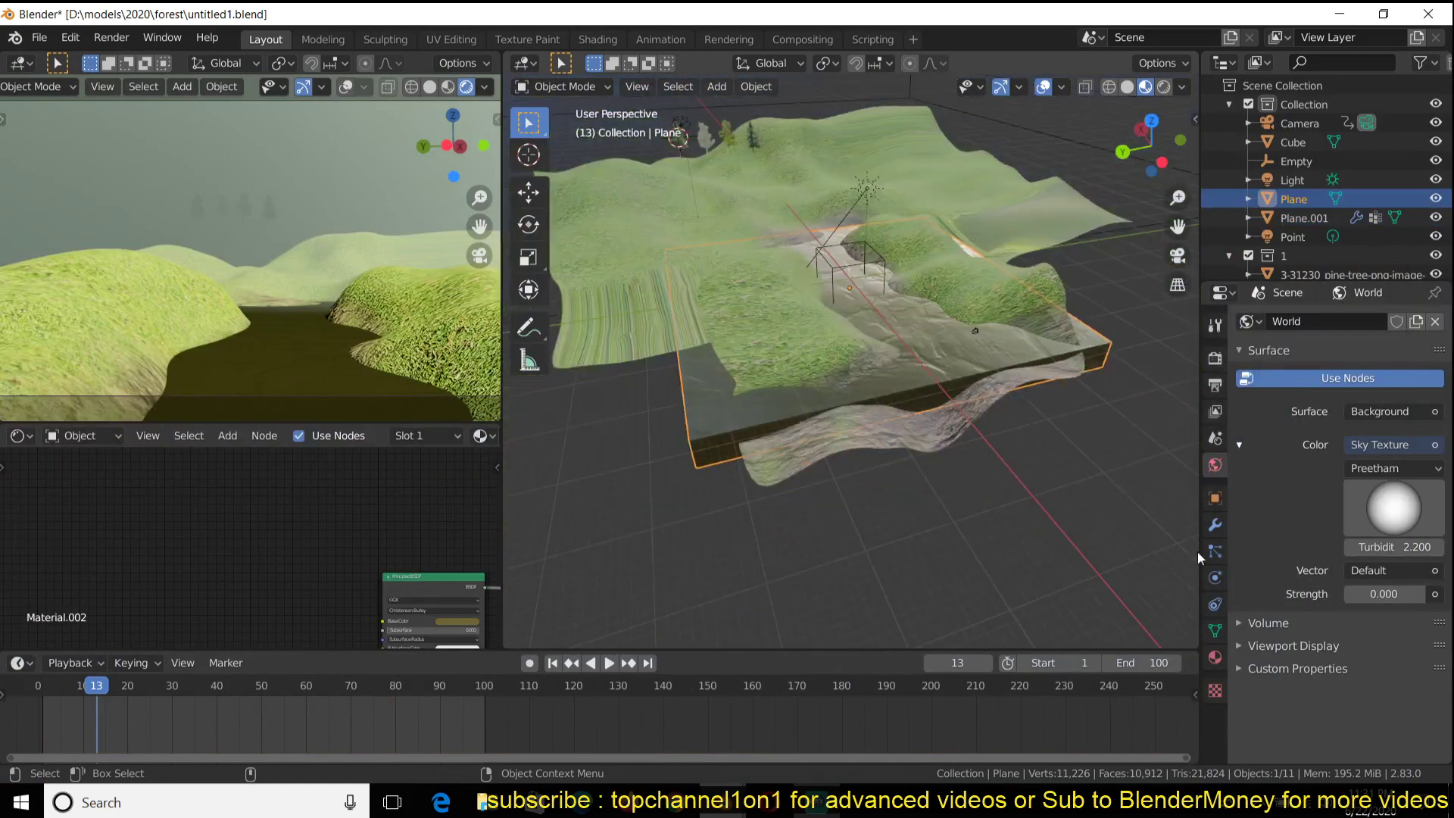
pyautogui.click(1215, 524)
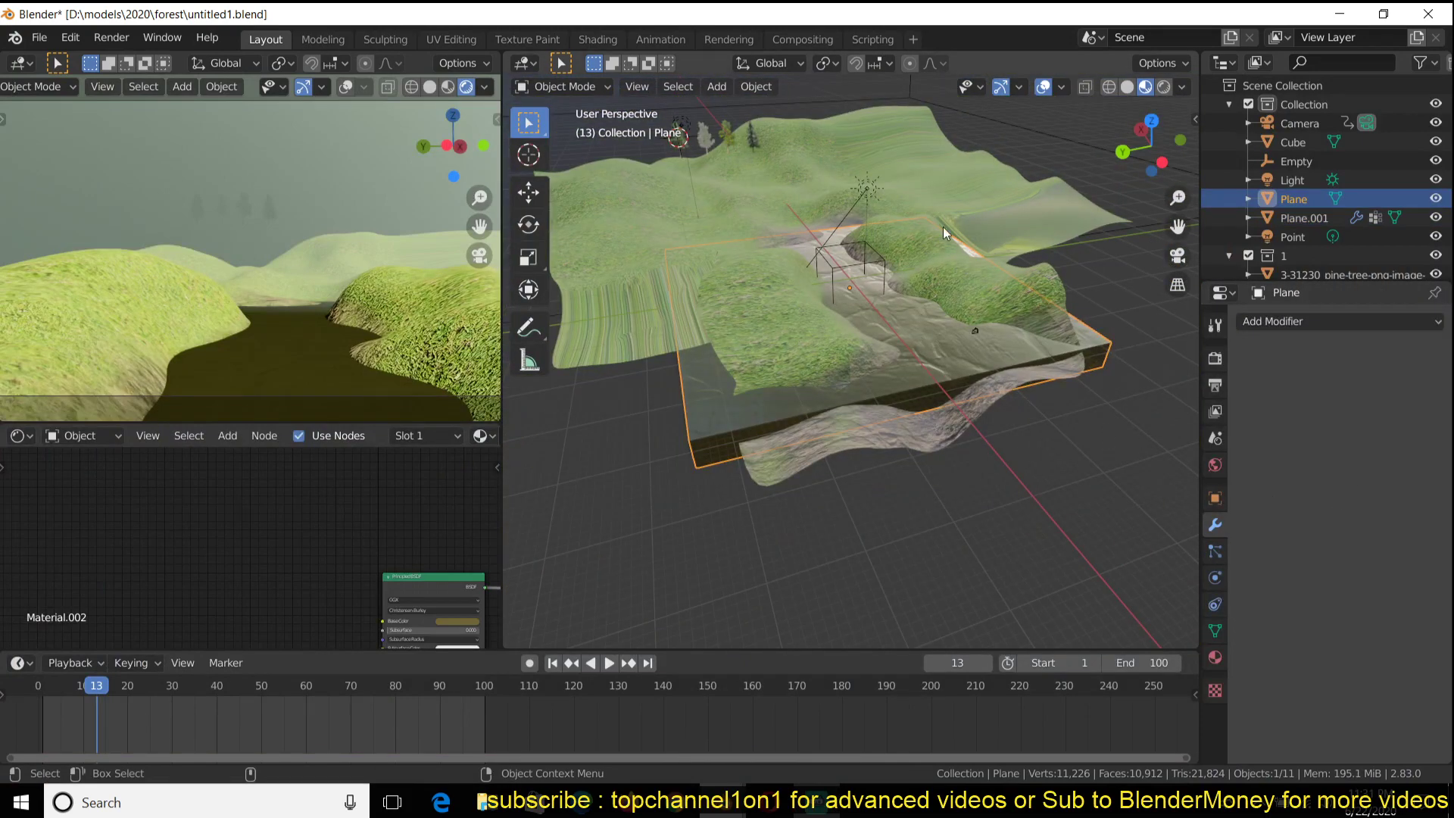
pyautogui.press('KP_Divide')
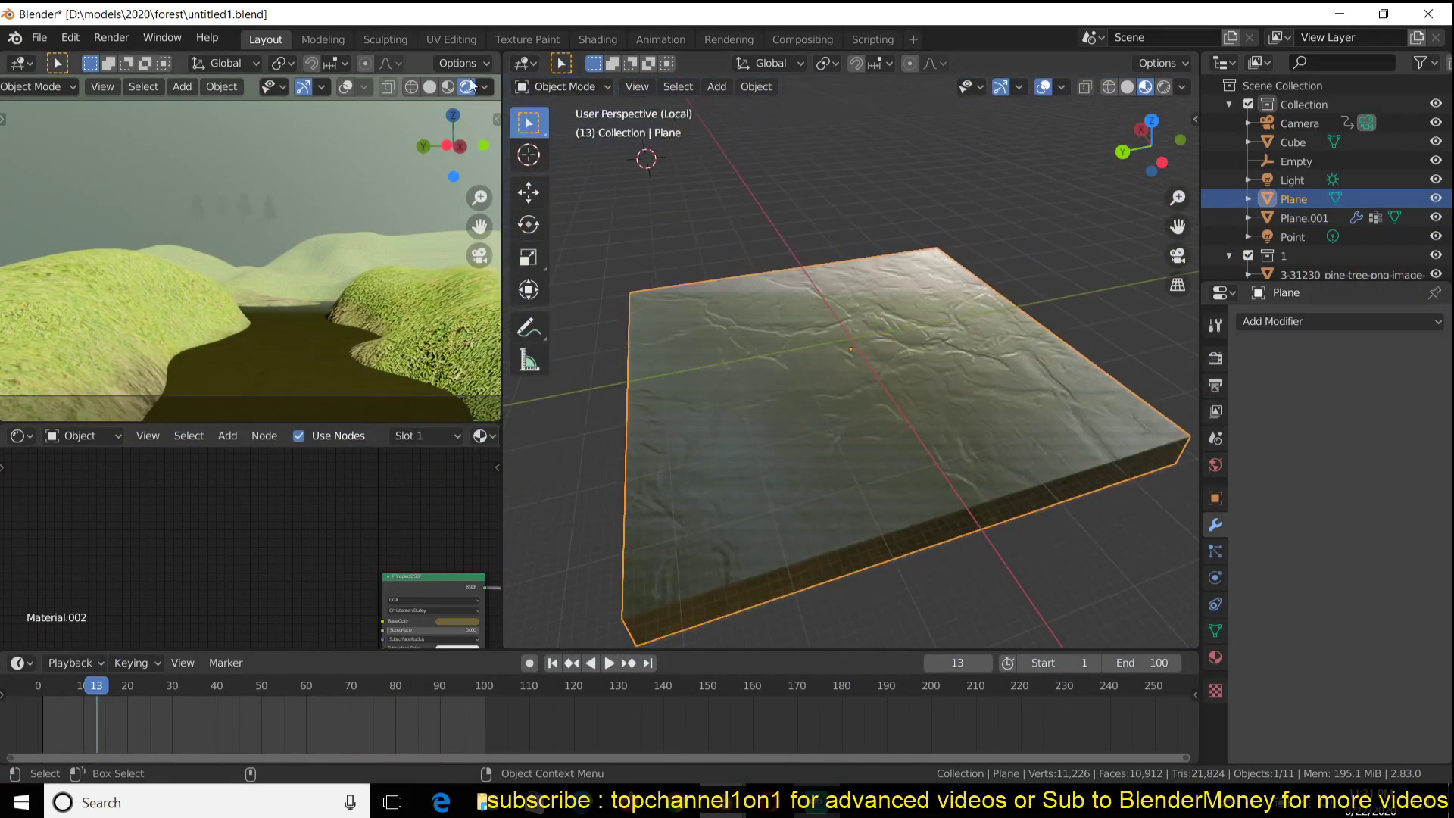
pyautogui.press('KP_Divide')
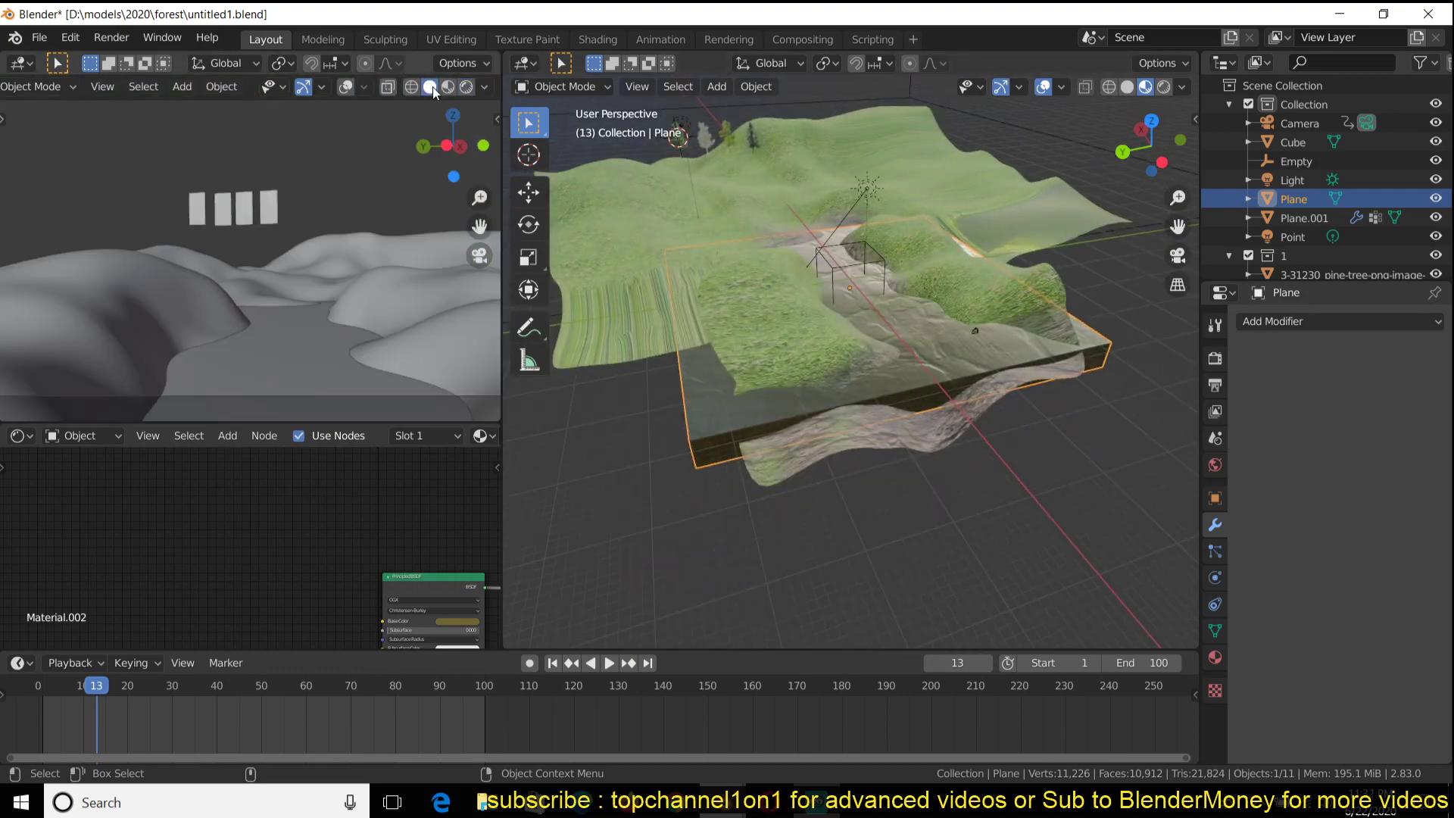
# - Isolate the hilly terrain plane and turn on viewport display of its particle system modifier to show the scattered trees
pyautogui.click(998, 271)
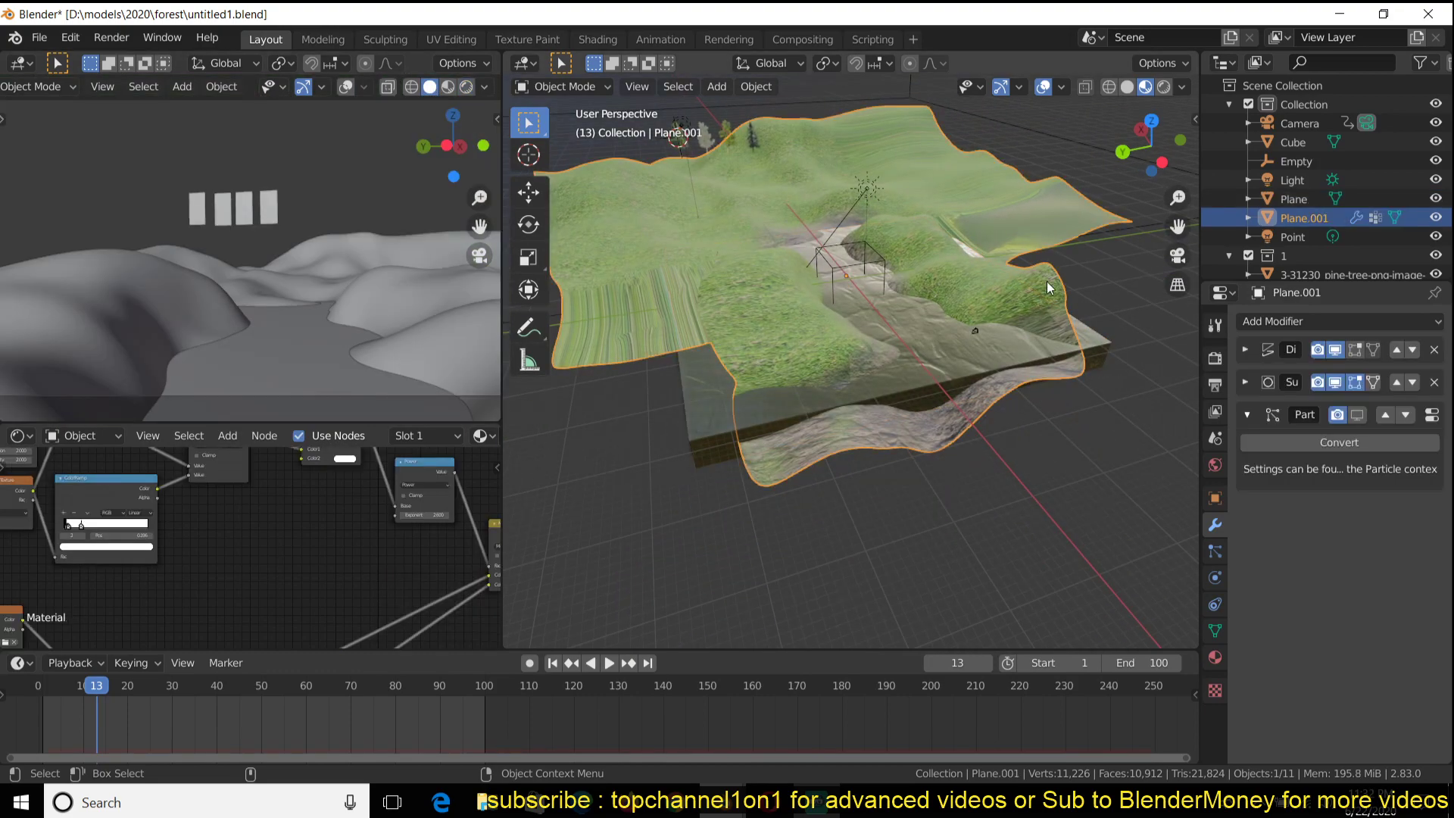
pyautogui.press('KP_Divide')
pyautogui.scroll(4, 1033, 403)
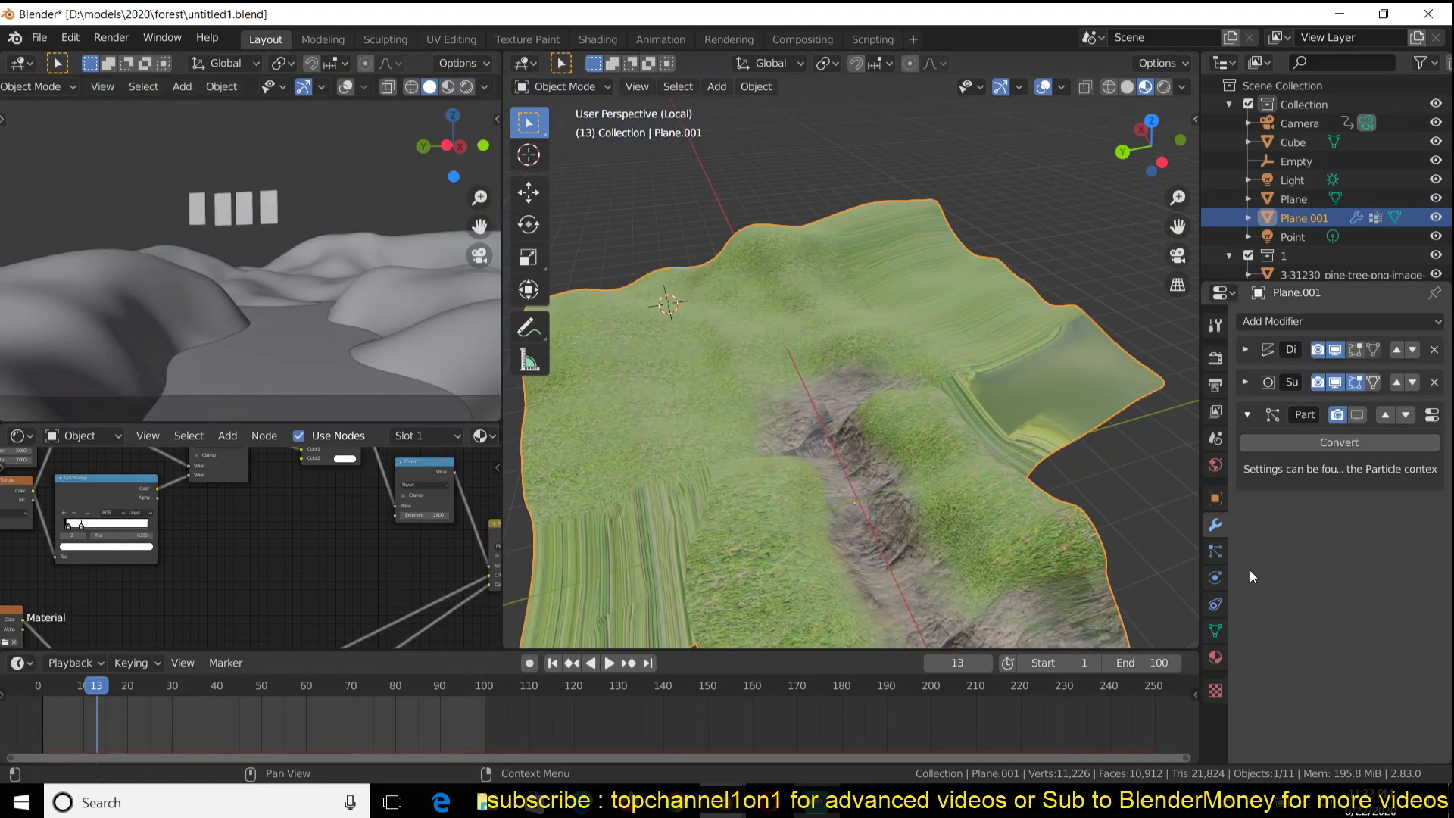
pyautogui.click(1357, 415)
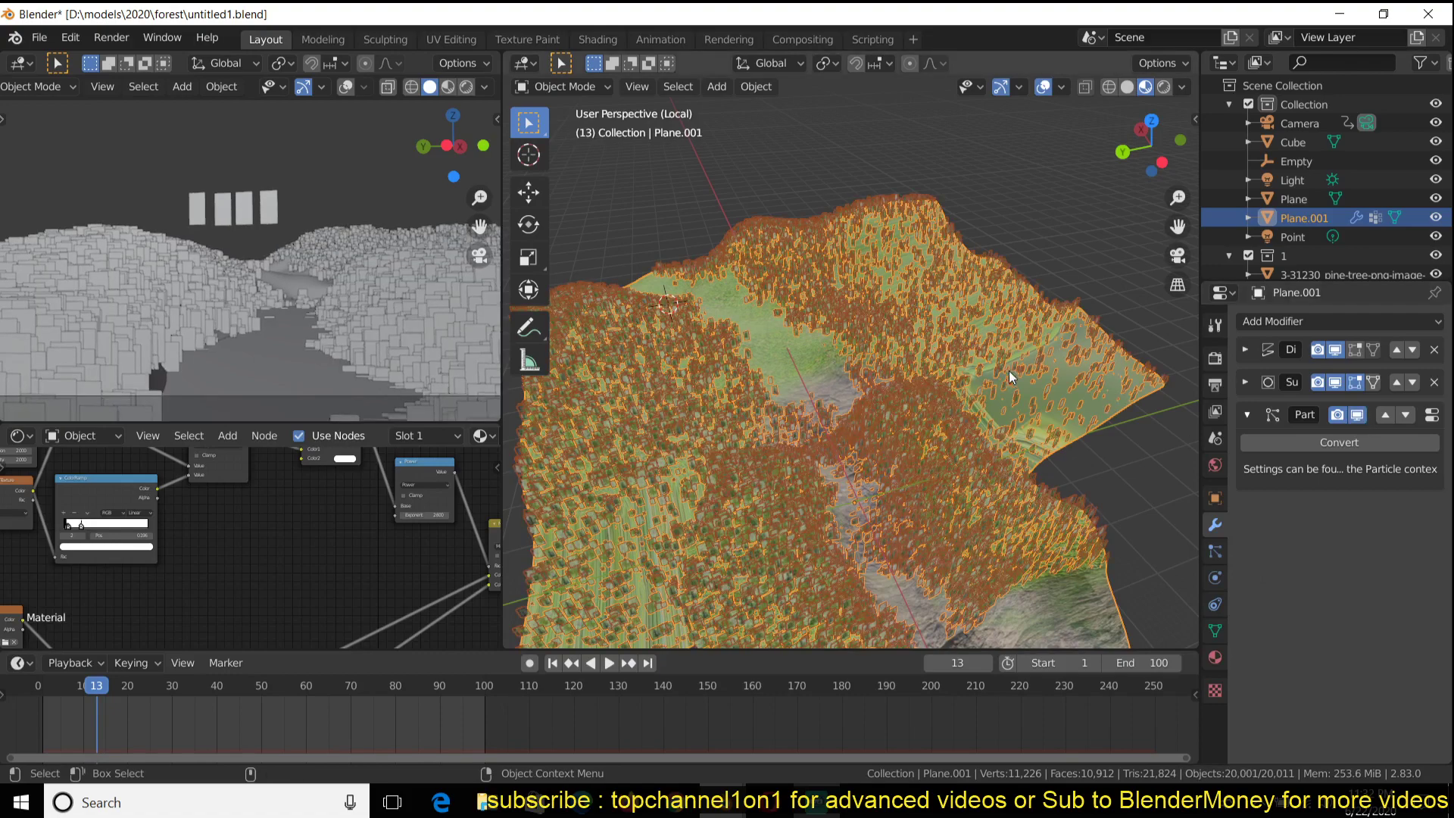
pyautogui.click(1066, 218)
pyautogui.moveTo(1068, 309); pyautogui.dragTo(1039, 282, button='middle')
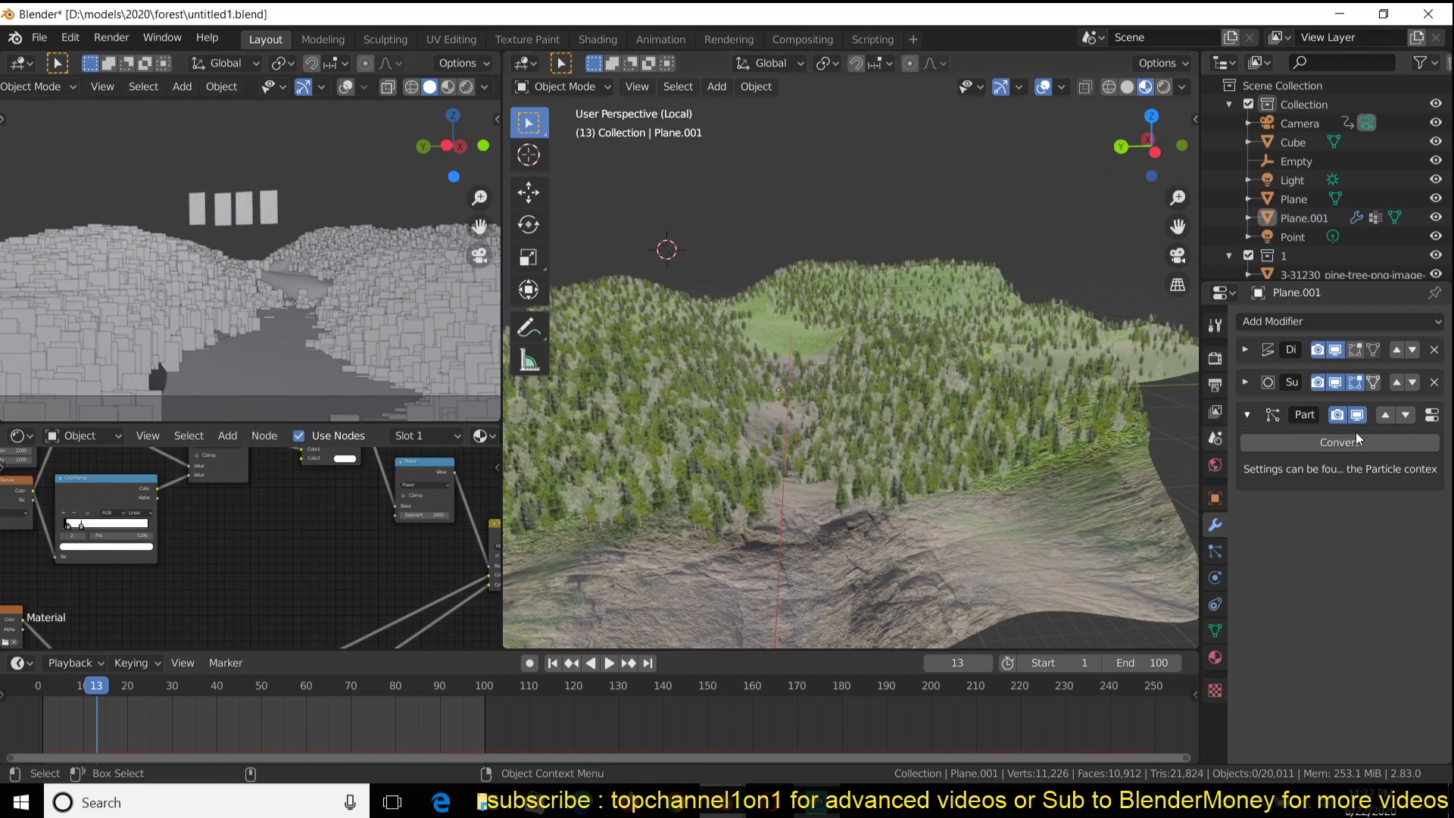
# - Open the terrain's hair particle settings, review emission, source, physics and rotation, and examine the trees from the side
pyautogui.click(1433, 415)
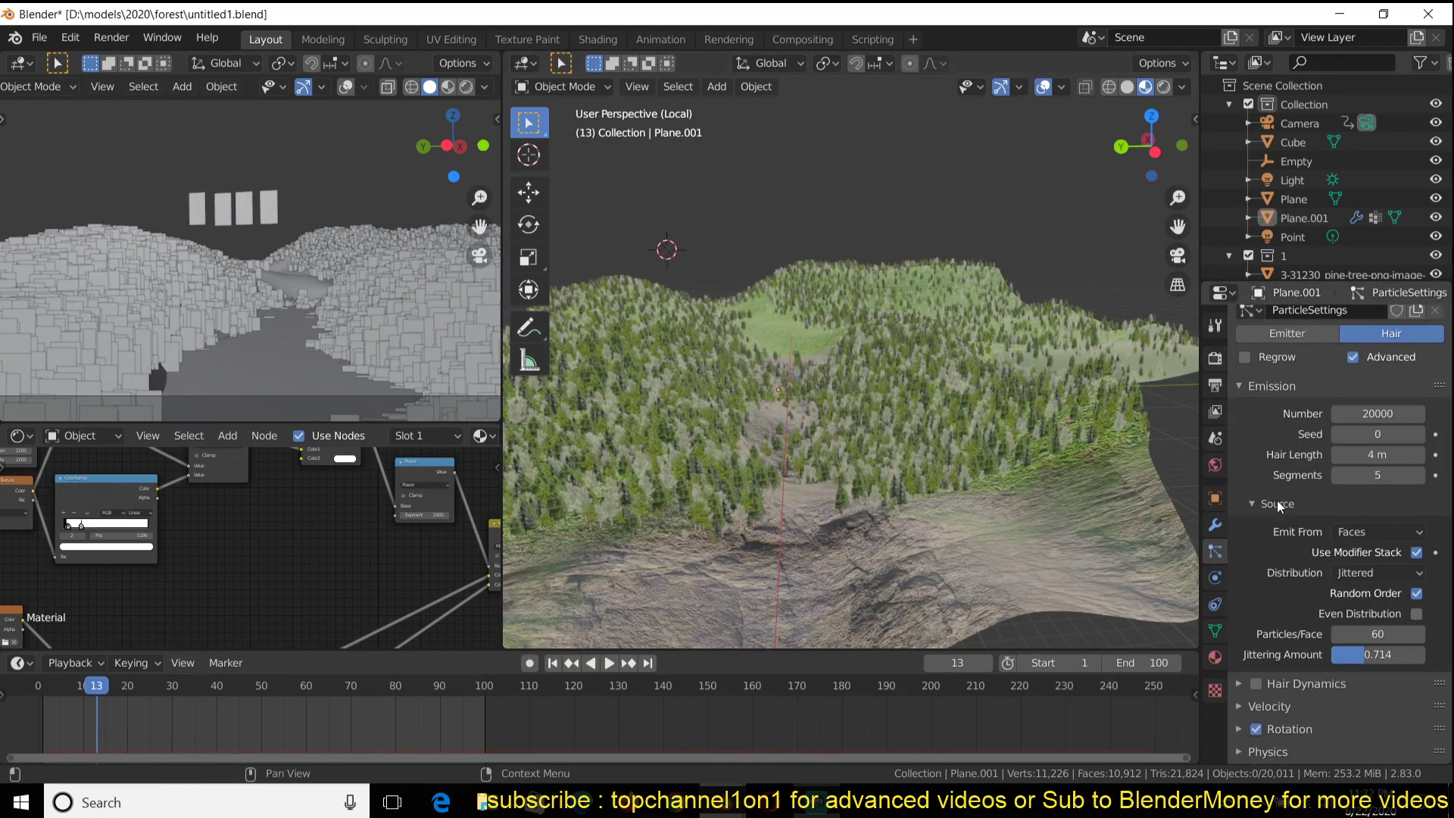
pyautogui.scroll(-7, 1291, 598)
pyautogui.click(1304, 629)
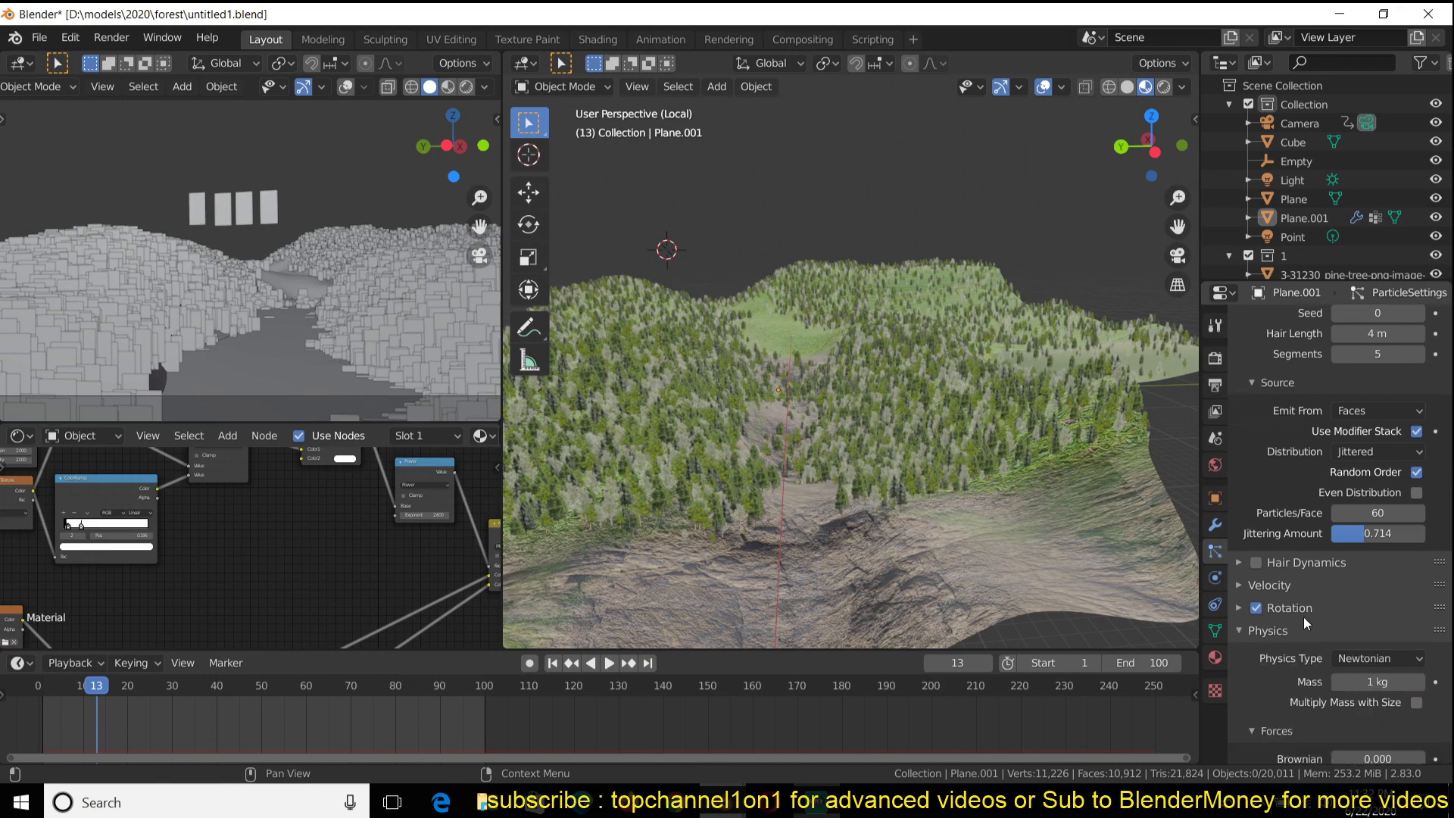
pyautogui.scroll(7, 1333, 578)
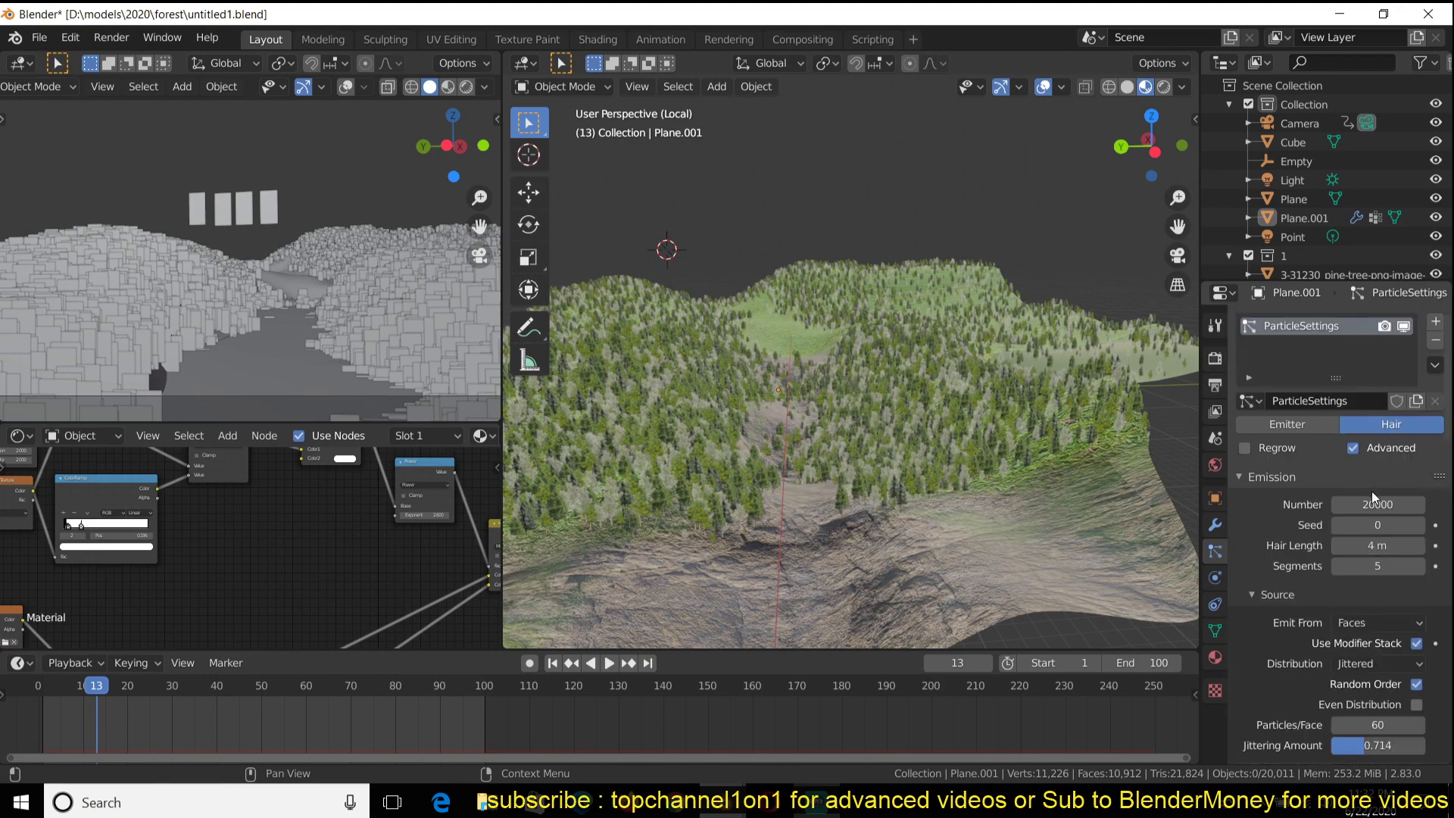
pyautogui.scroll(-9, 1333, 545)
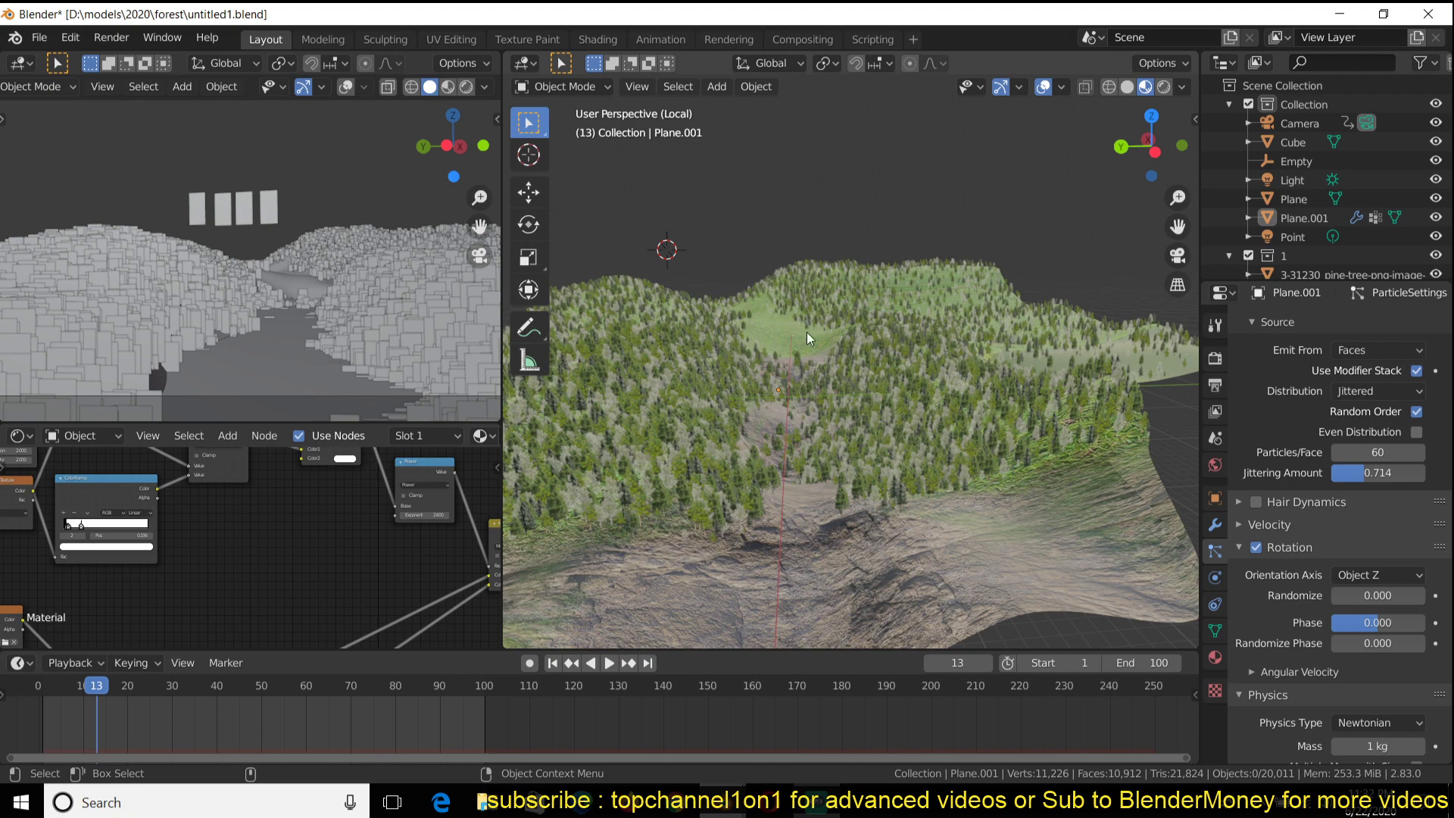
pyautogui.moveTo(914, 350); pyautogui.dragTo(704, 338, button='middle')
pyautogui.scroll(1, 771, 373)
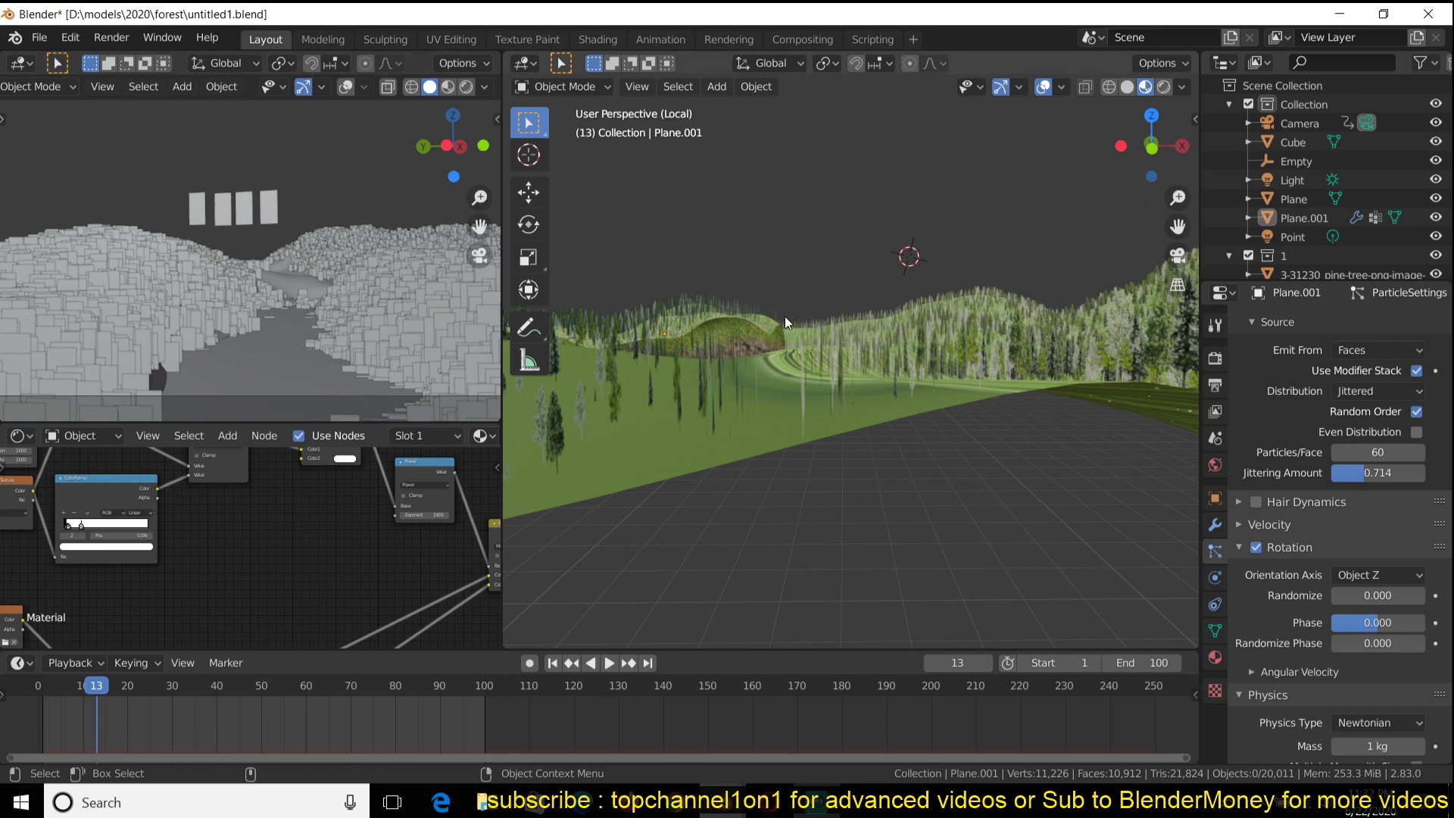
# - Select the third tree image plane in the small viewport, frame it, and turn on that viewport's overlays
pyautogui.click(243, 217)
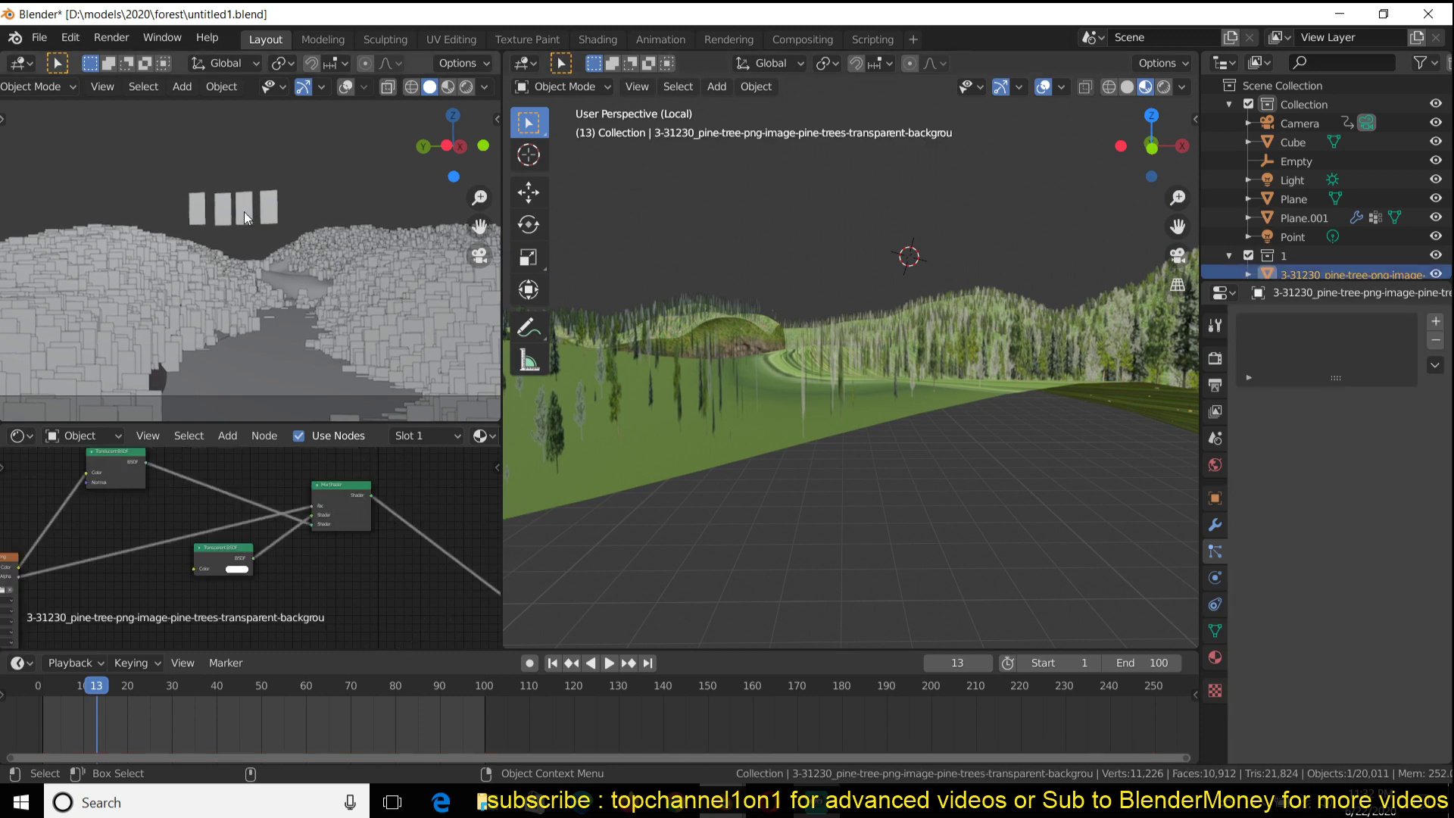
pyautogui.press('KP_Decimal')
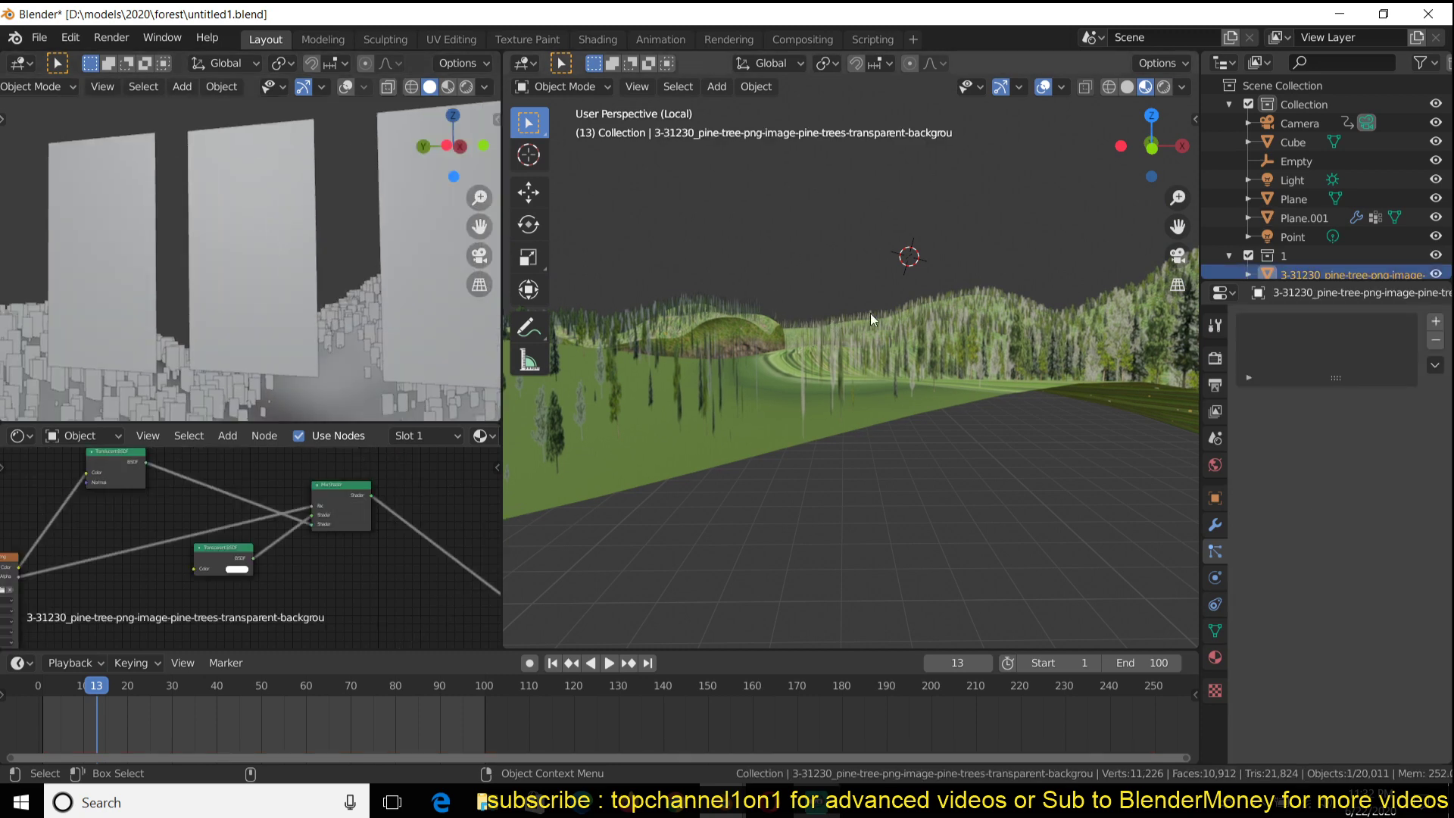
pyautogui.scroll(-4, 292, 243)
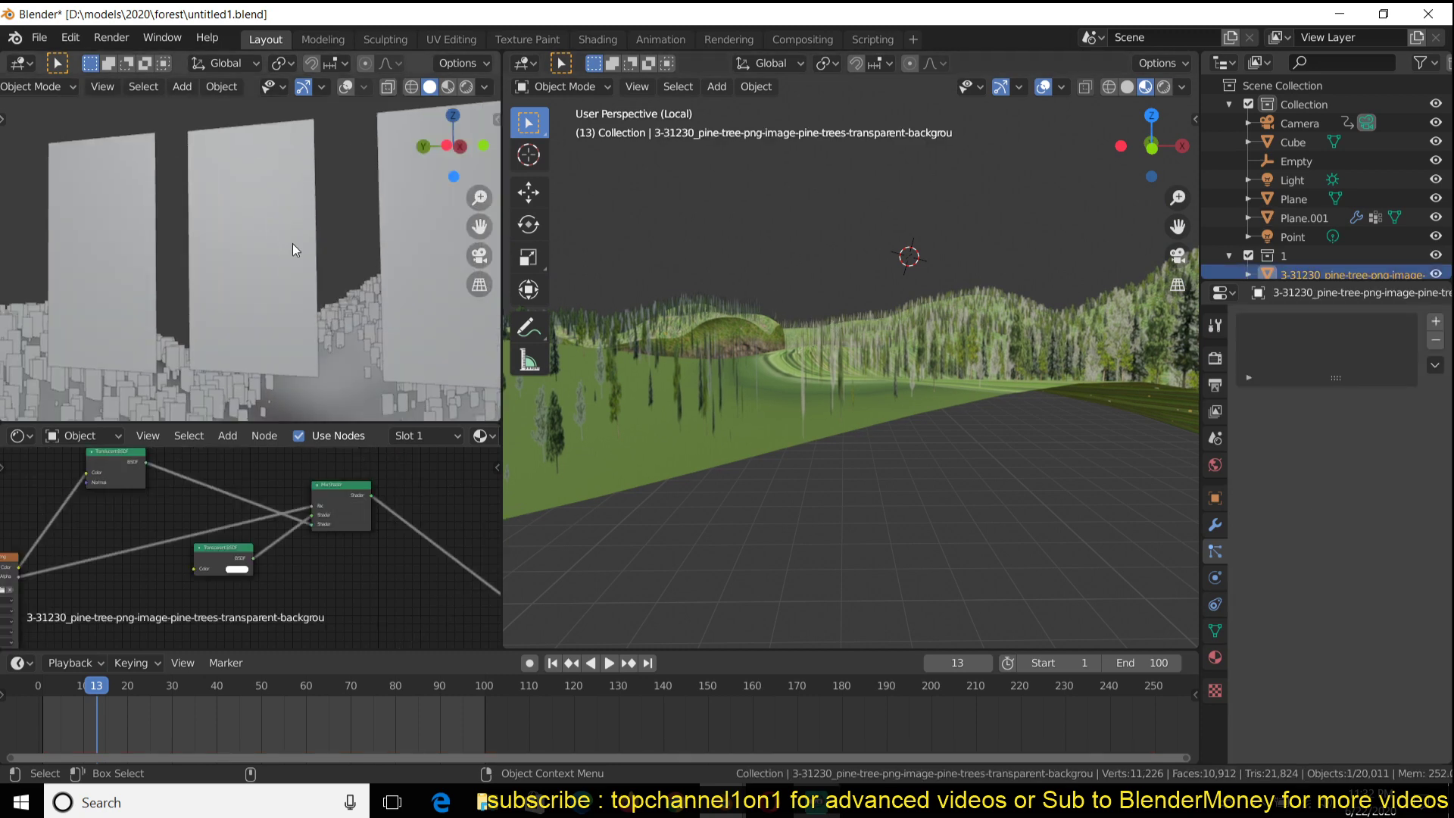
pyautogui.click(346, 88)
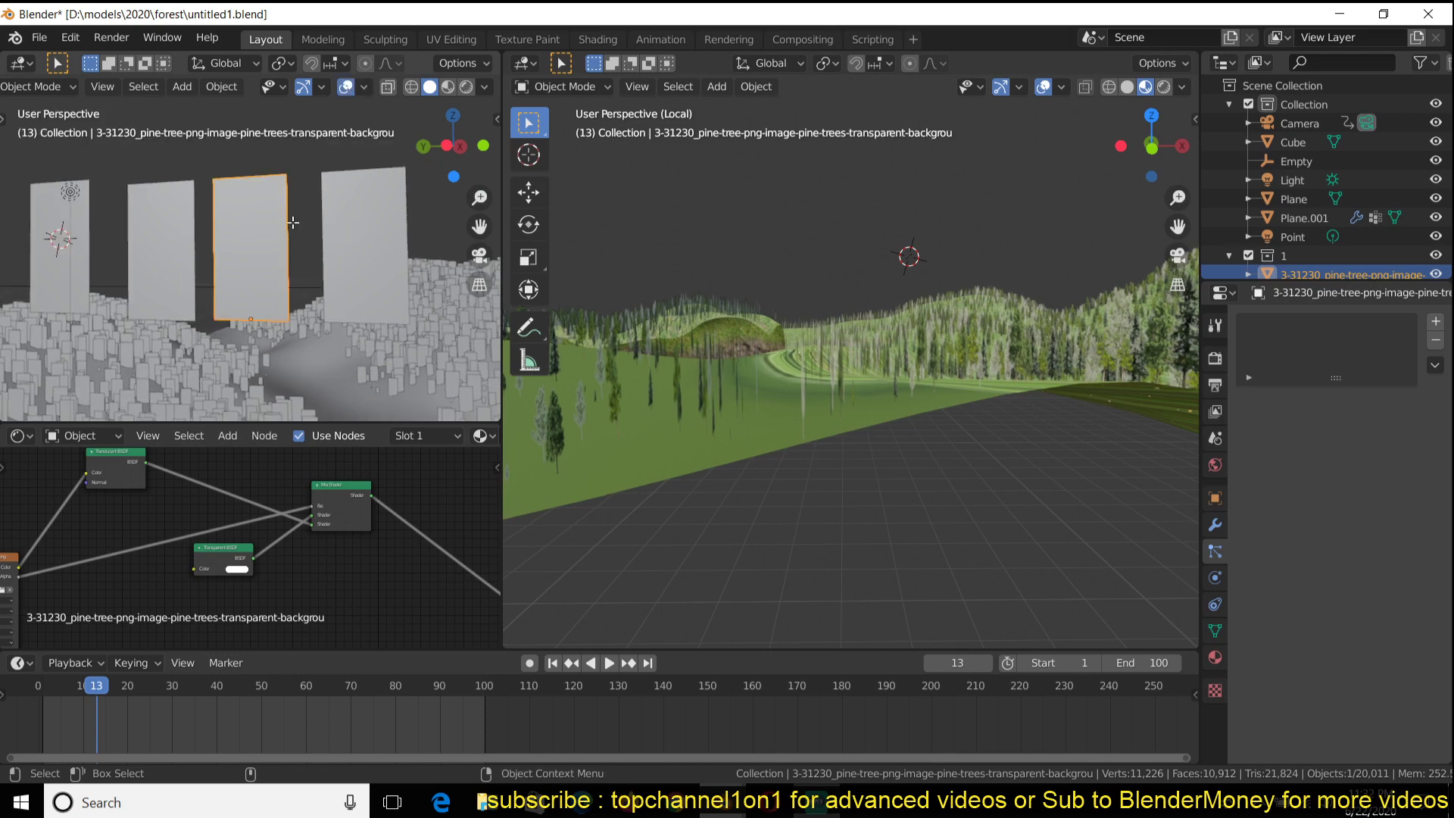
# - Duplicate the selected tree plane's mesh in place and rotate the copy 90° about the Z axis to form a cross
pyautogui.press('Tab')
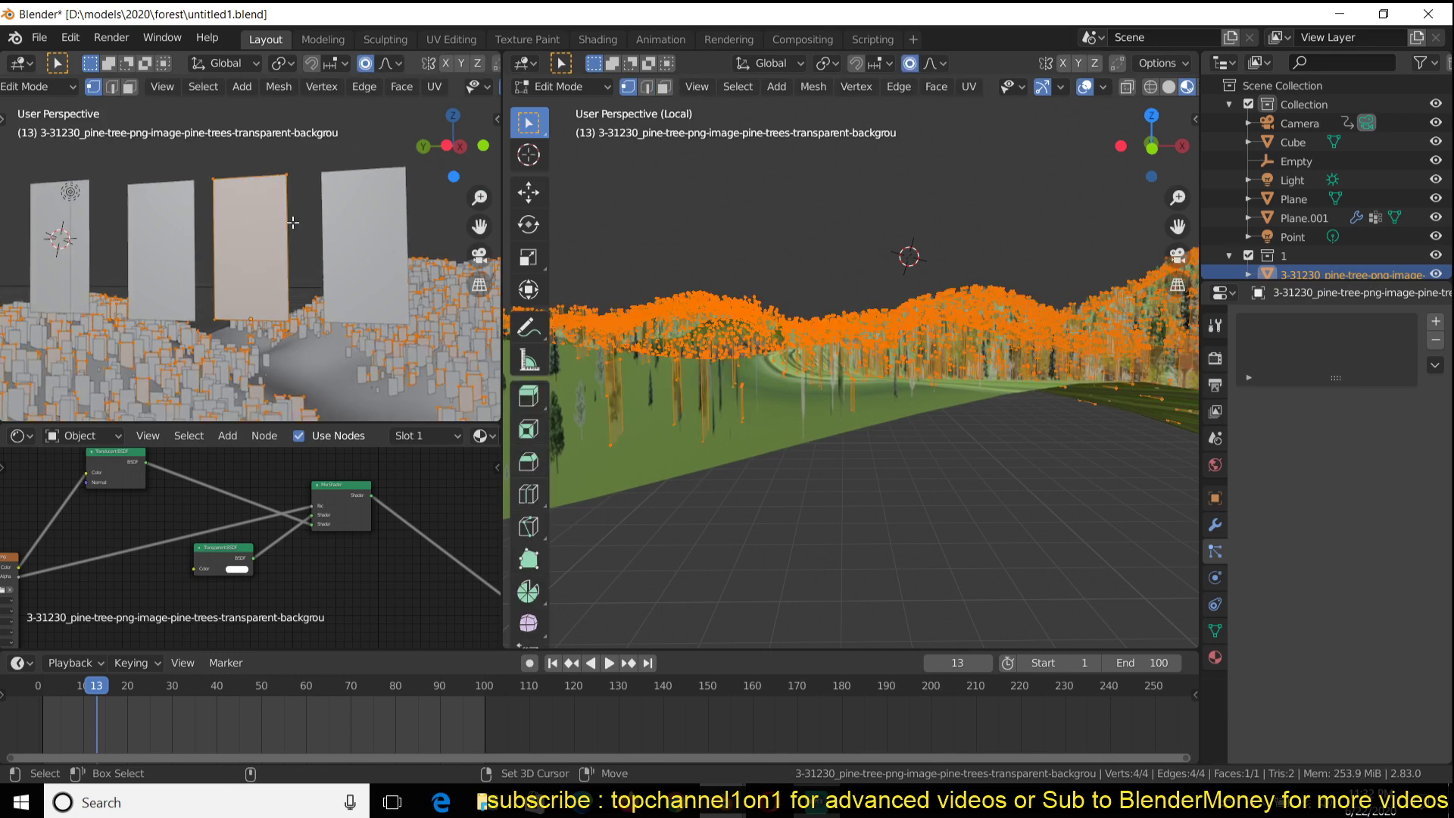
pyautogui.hotkey('shift', 'd')
pyautogui.rightClick(293, 222)
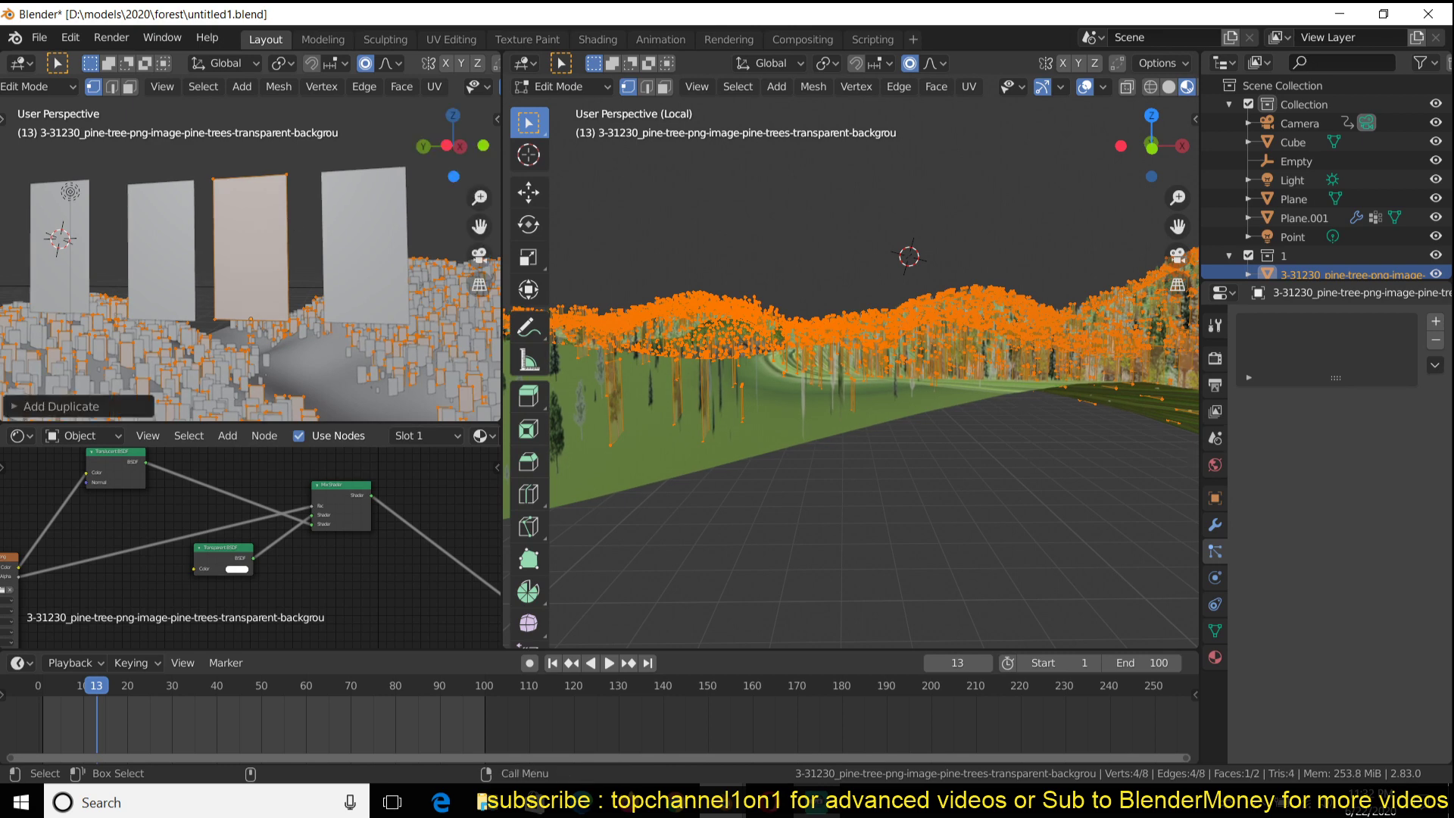
pyautogui.press('r')
pyautogui.press('z')
pyautogui.press('o')
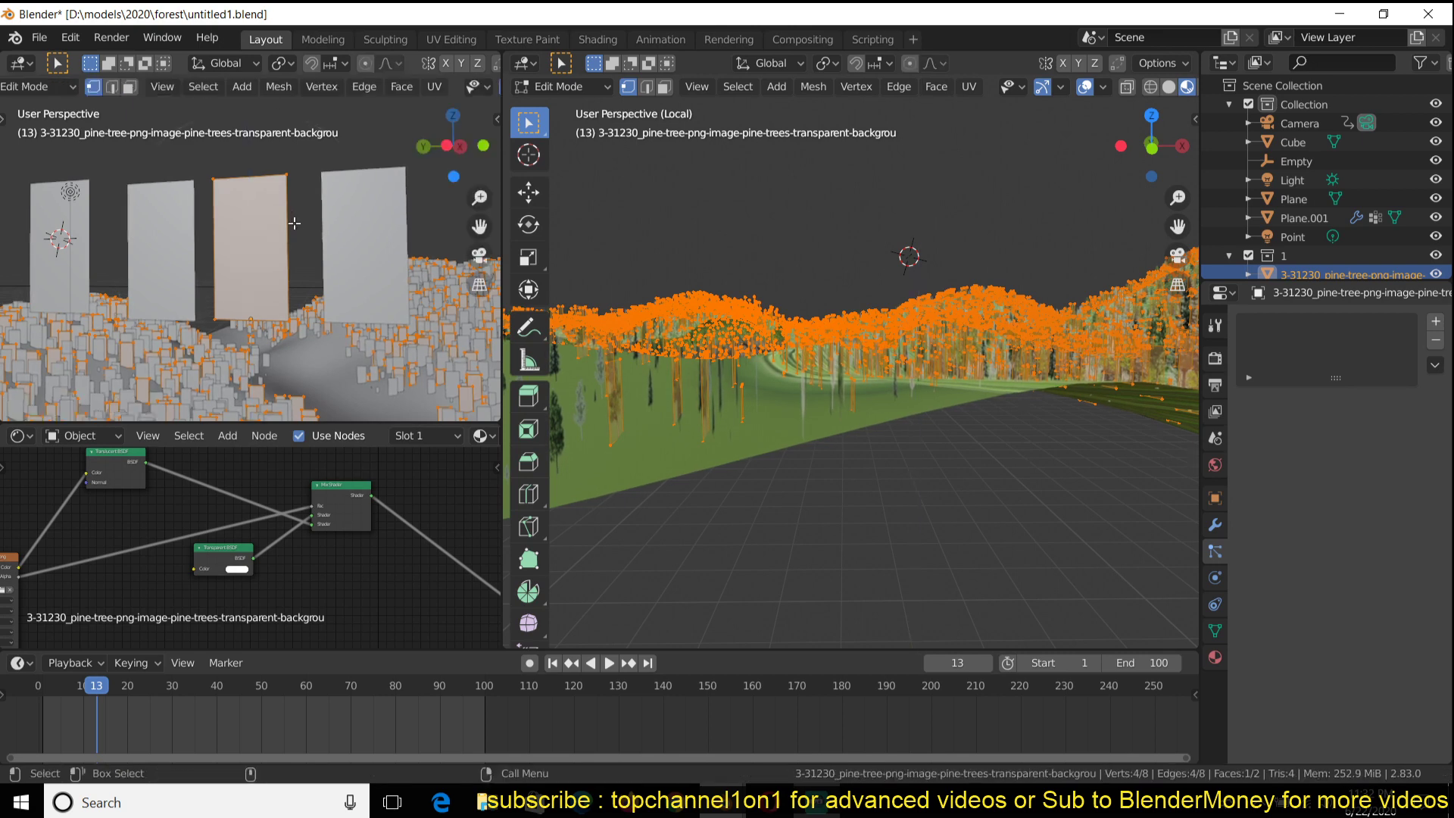
pyautogui.write('90')
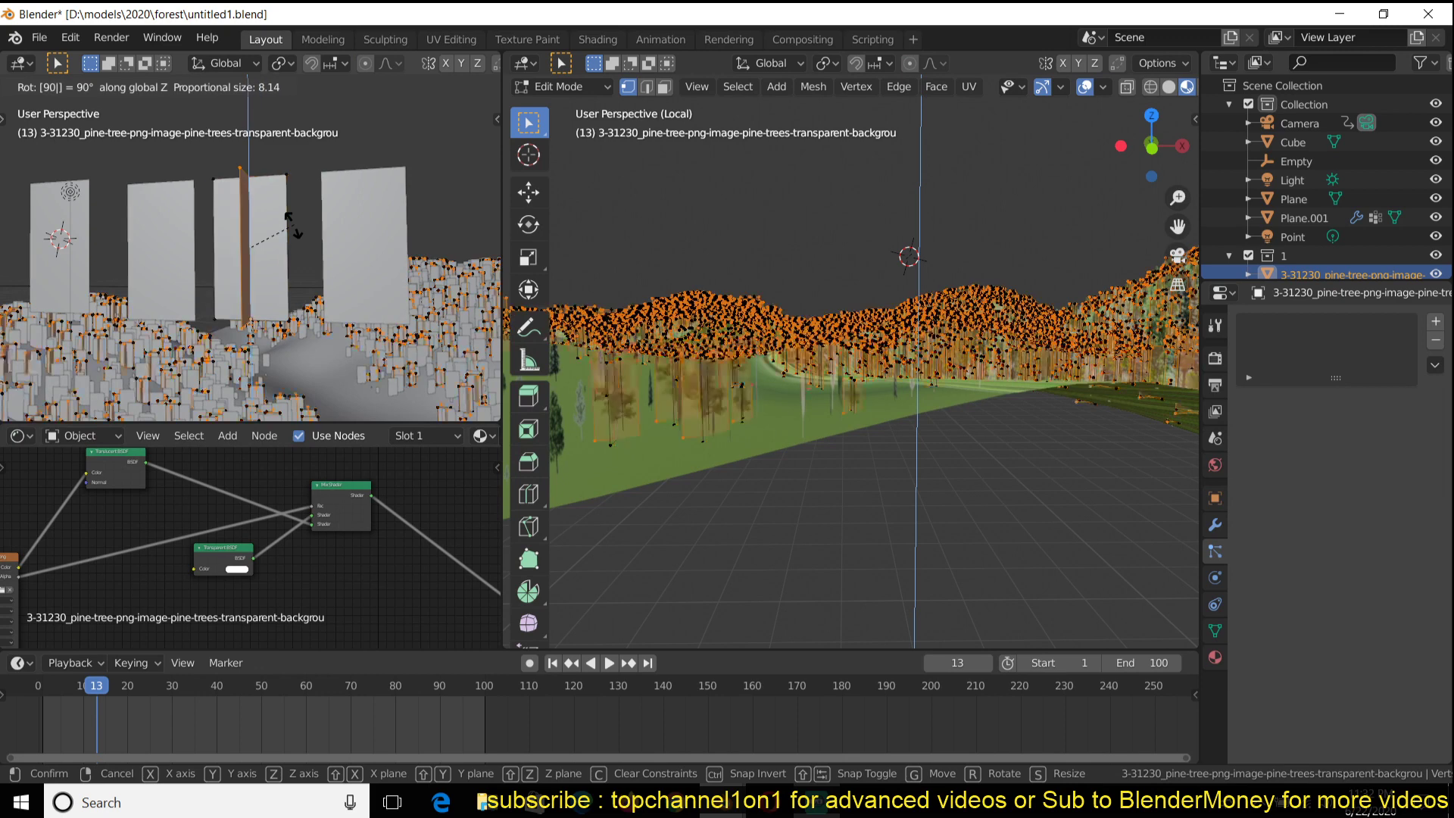
pyautogui.press('Return')
pyautogui.press('Tab')
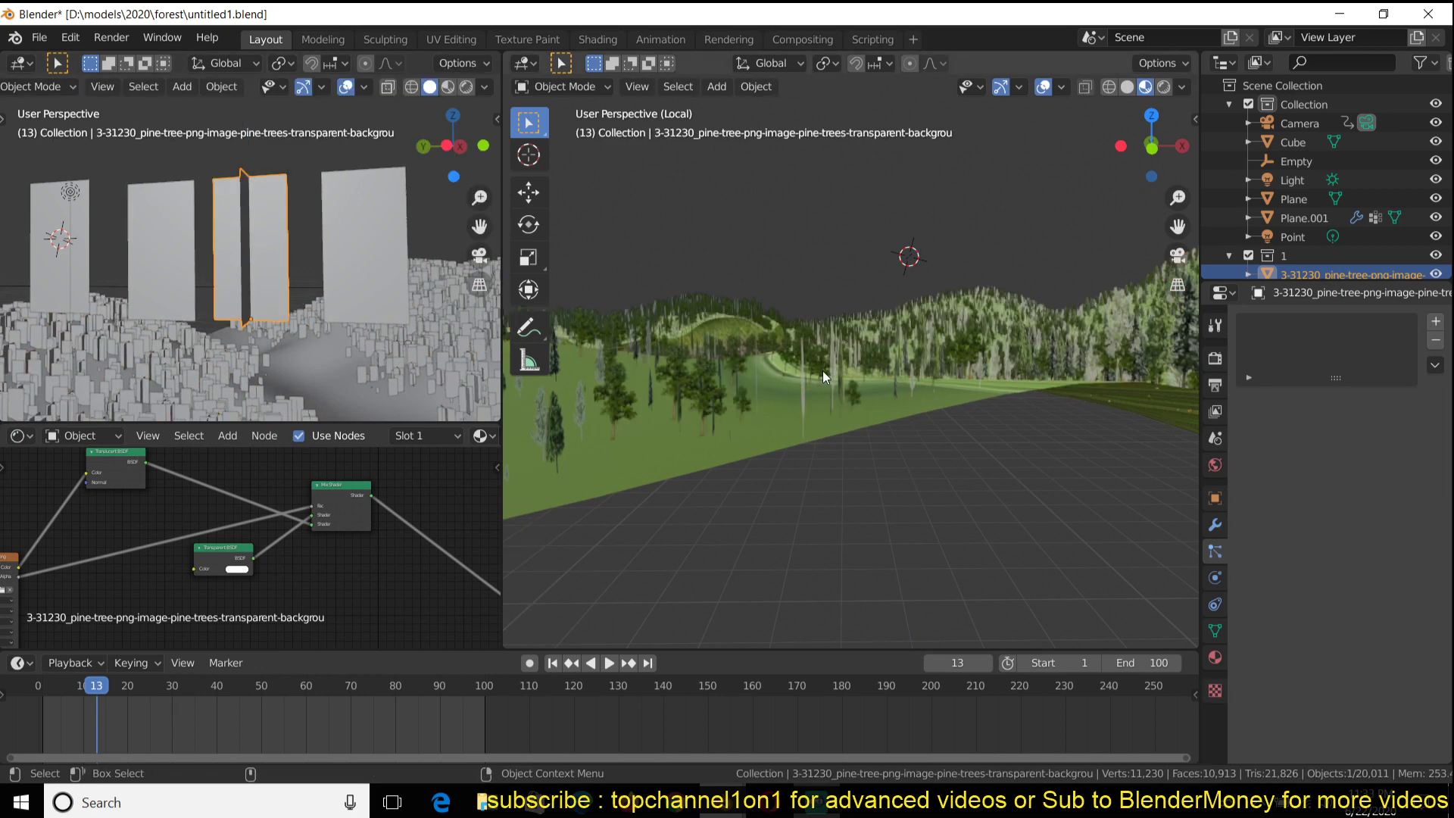
# - Examine the forest made of crossed planes, and undo the rotated duplicate of the tree plane
pyautogui.moveTo(847, 379); pyautogui.dragTo(965, 573, button='middle')
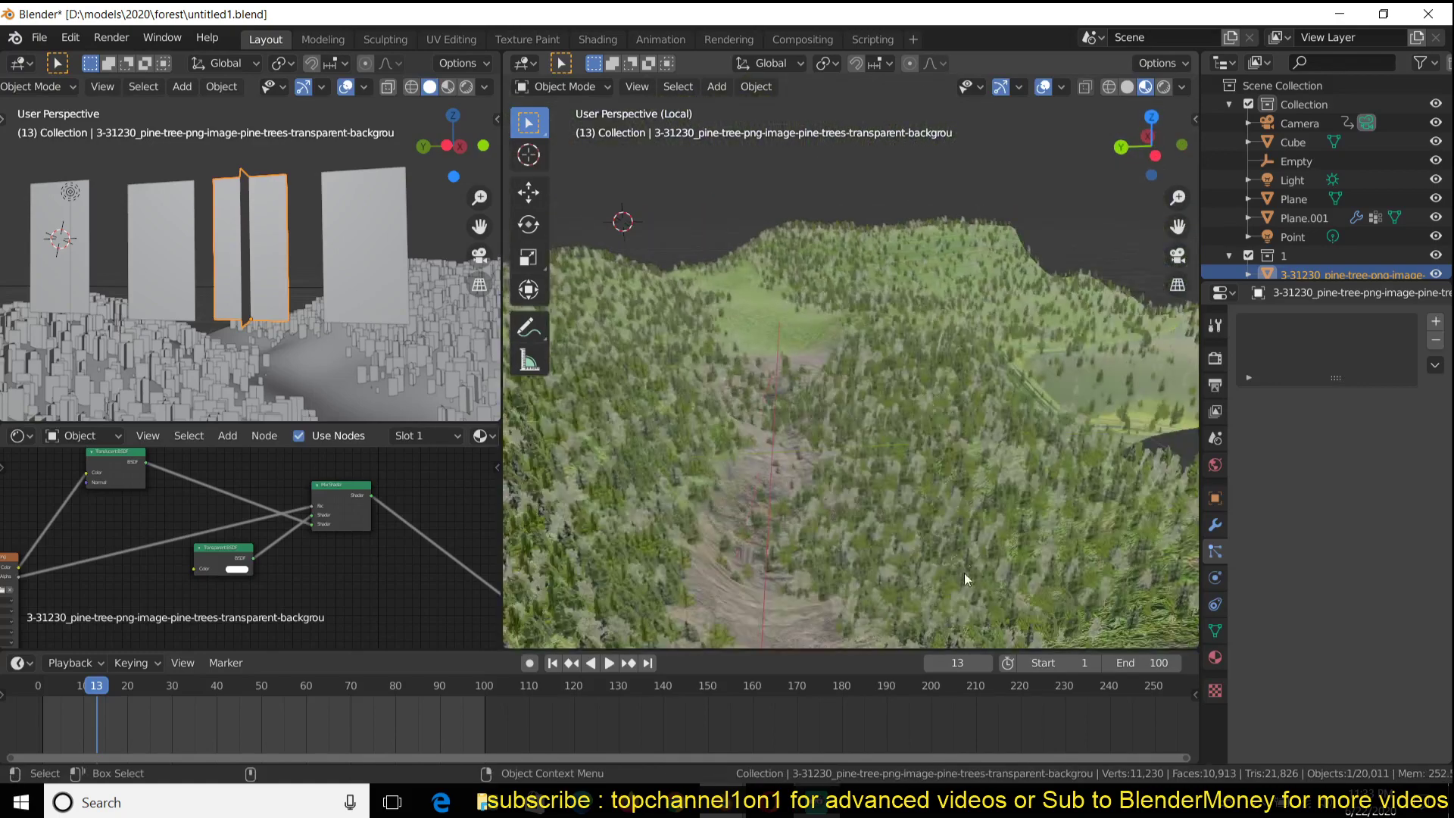
pyautogui.press('Tab')
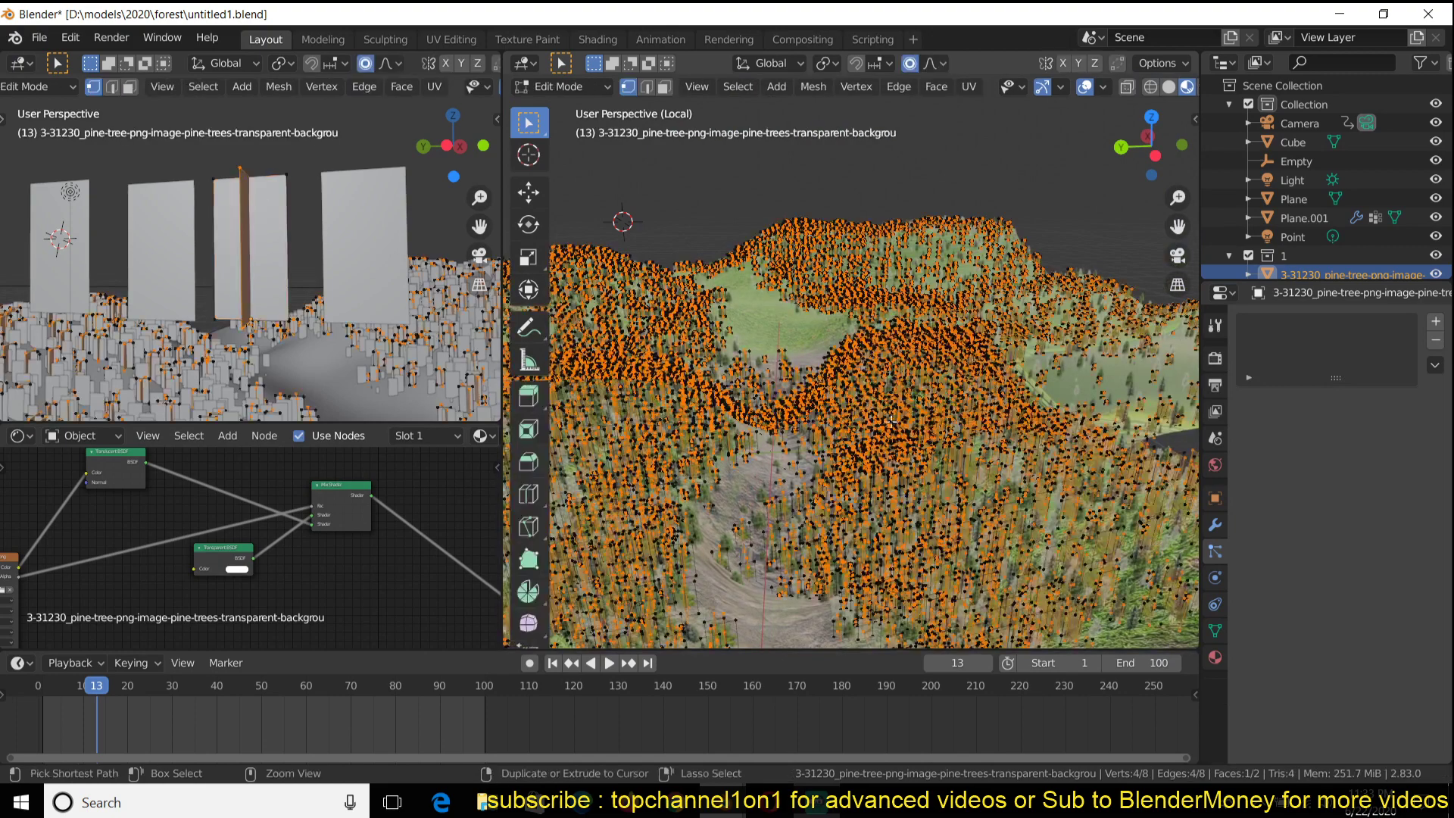
pyautogui.press('Tab')
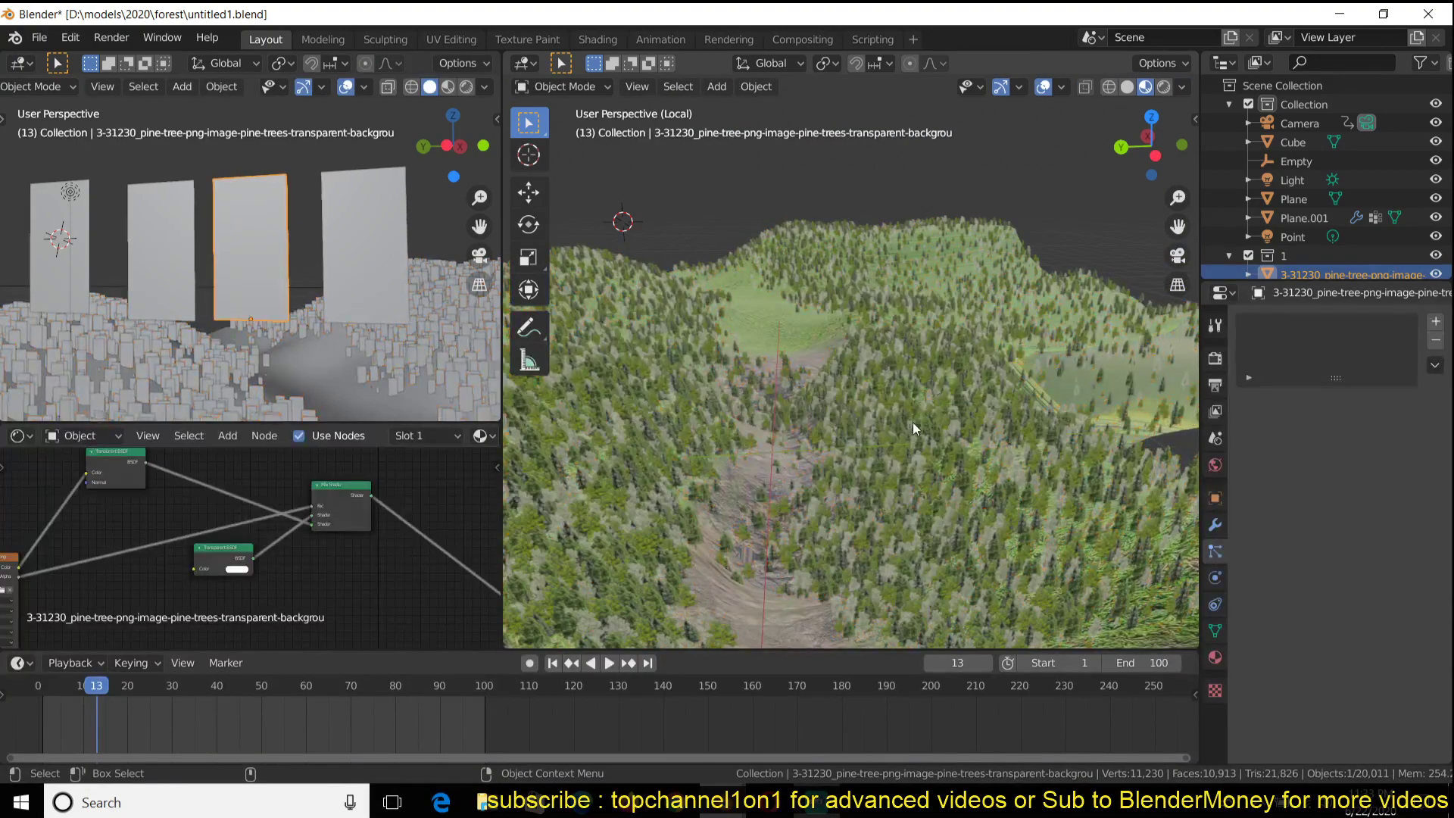
pyautogui.moveTo(888, 401); pyautogui.dragTo(938, 421, button='middle')
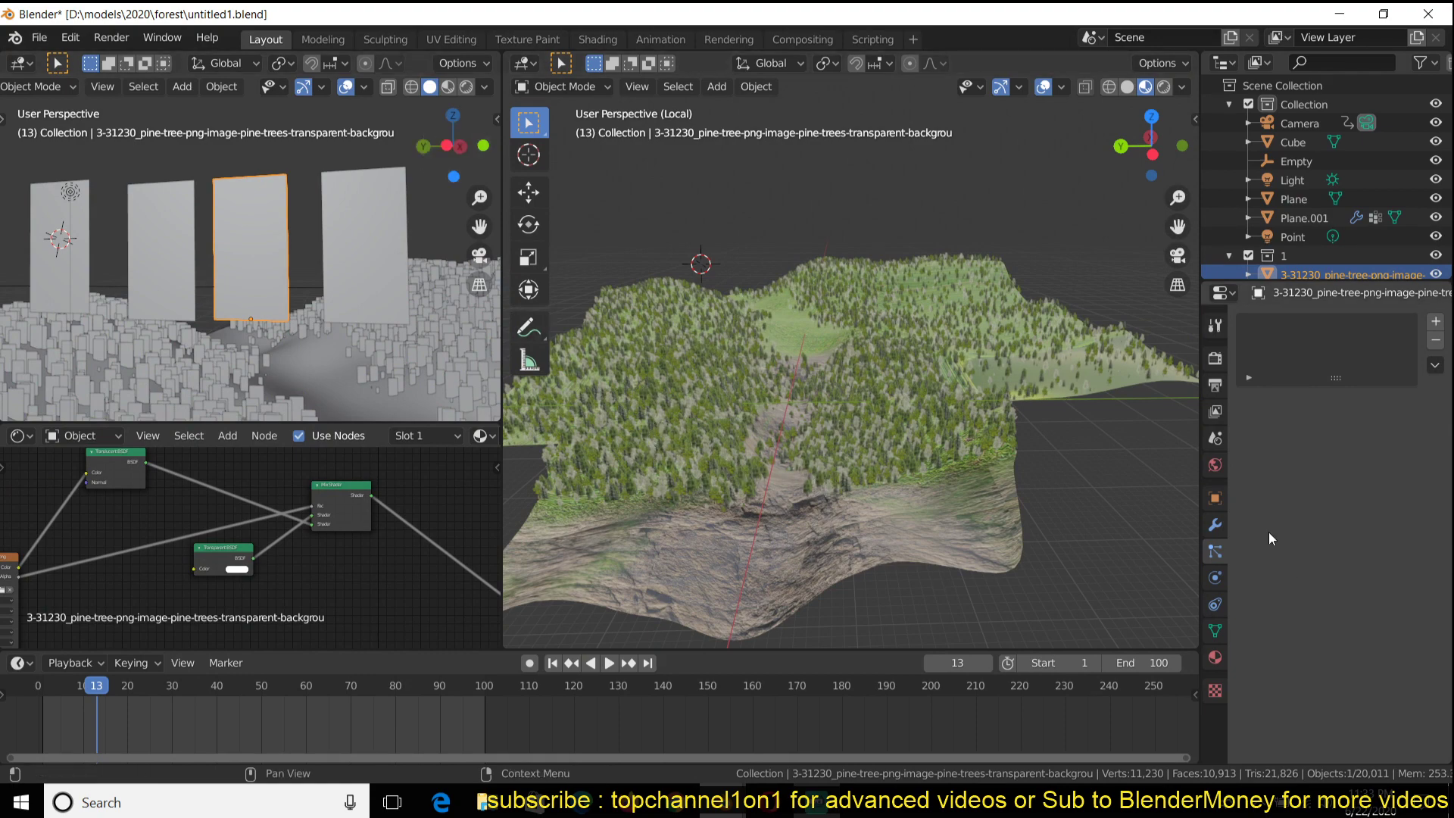
# - Set the selected tree plane's viewport display to Wire, switching to Textured once in between for comparison
pyautogui.click(1215, 498)
pyautogui.click(1375, 746)
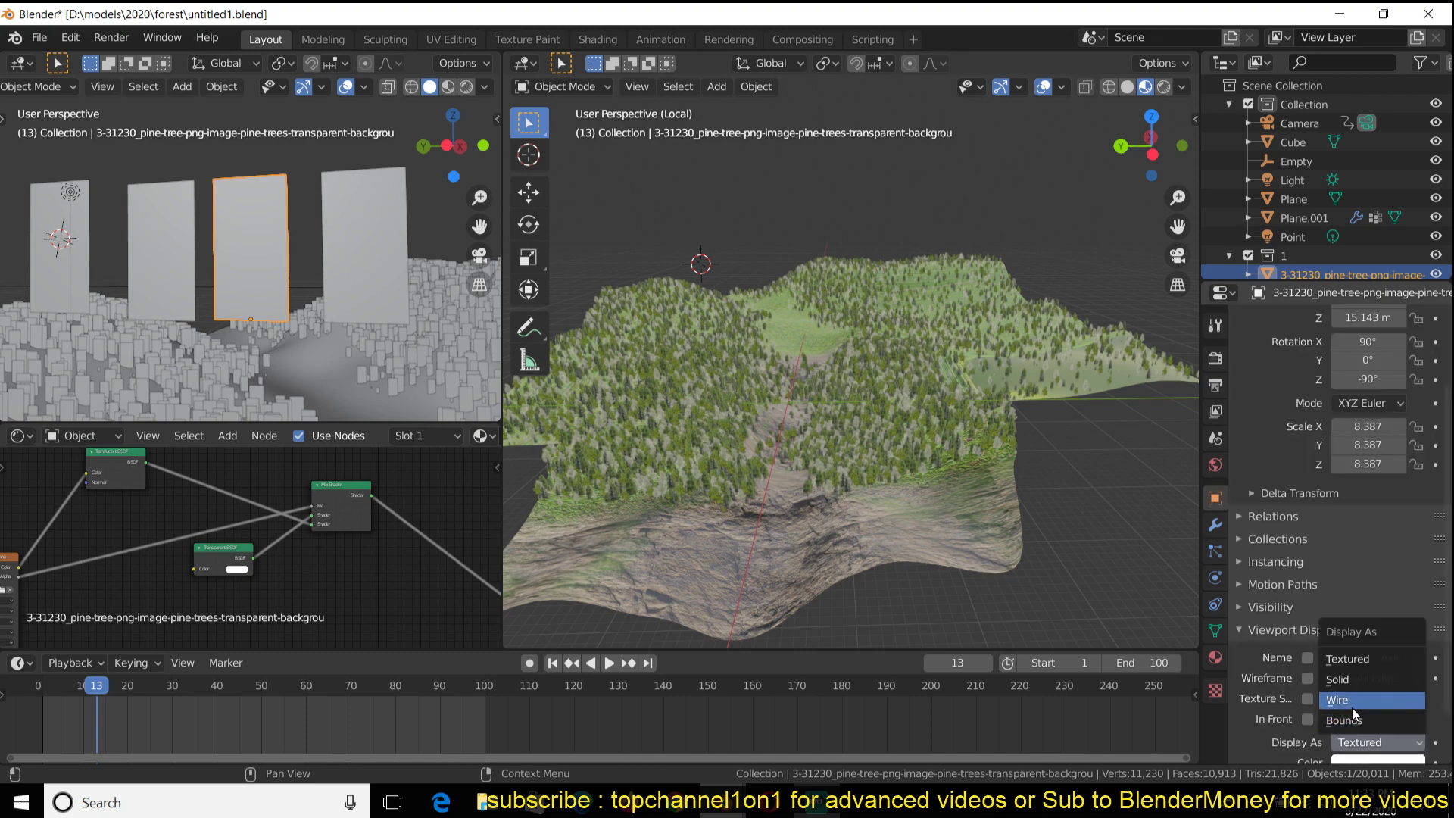
pyautogui.click(1353, 703)
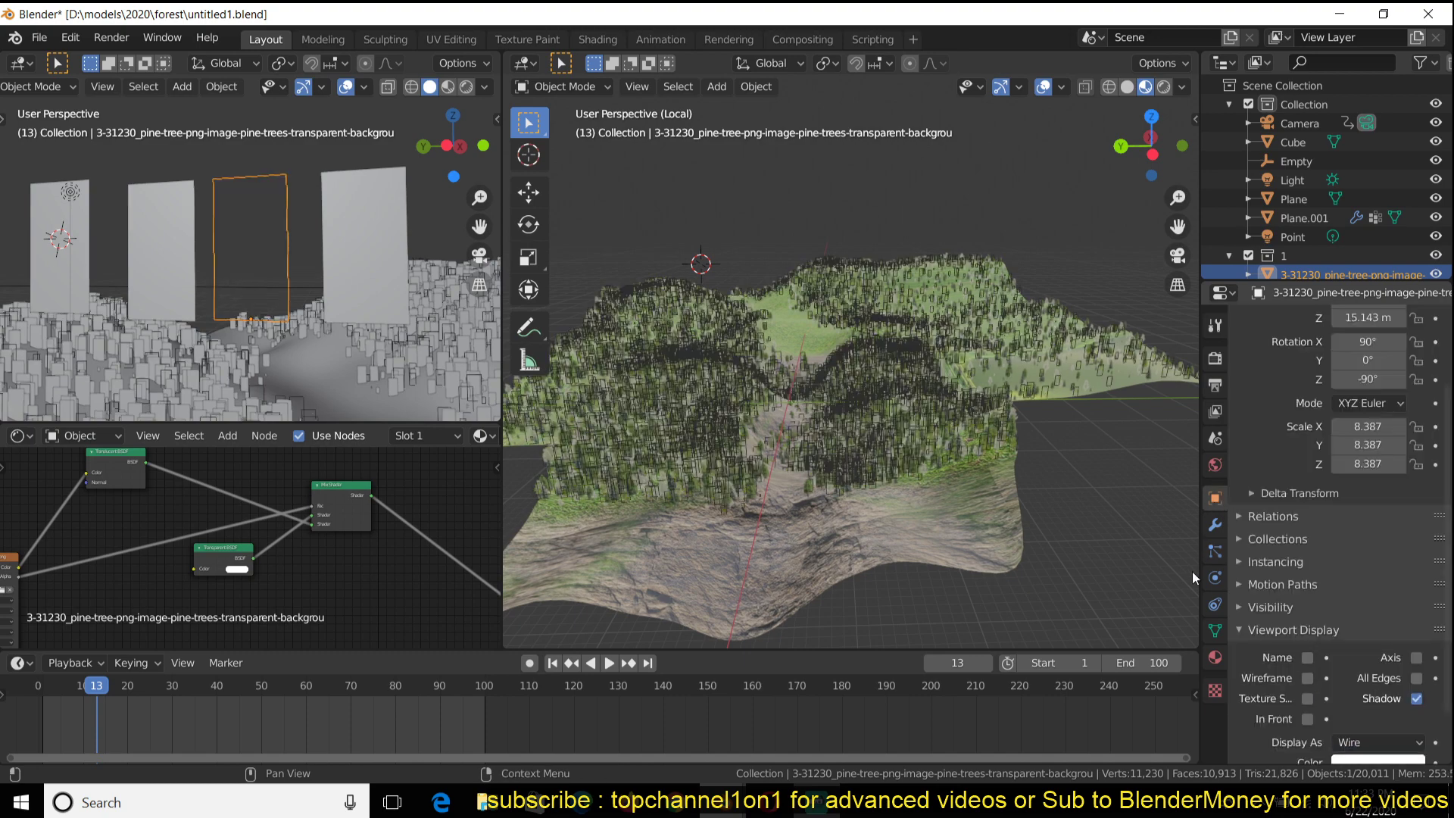
pyautogui.click(1373, 743)
pyautogui.click(1356, 662)
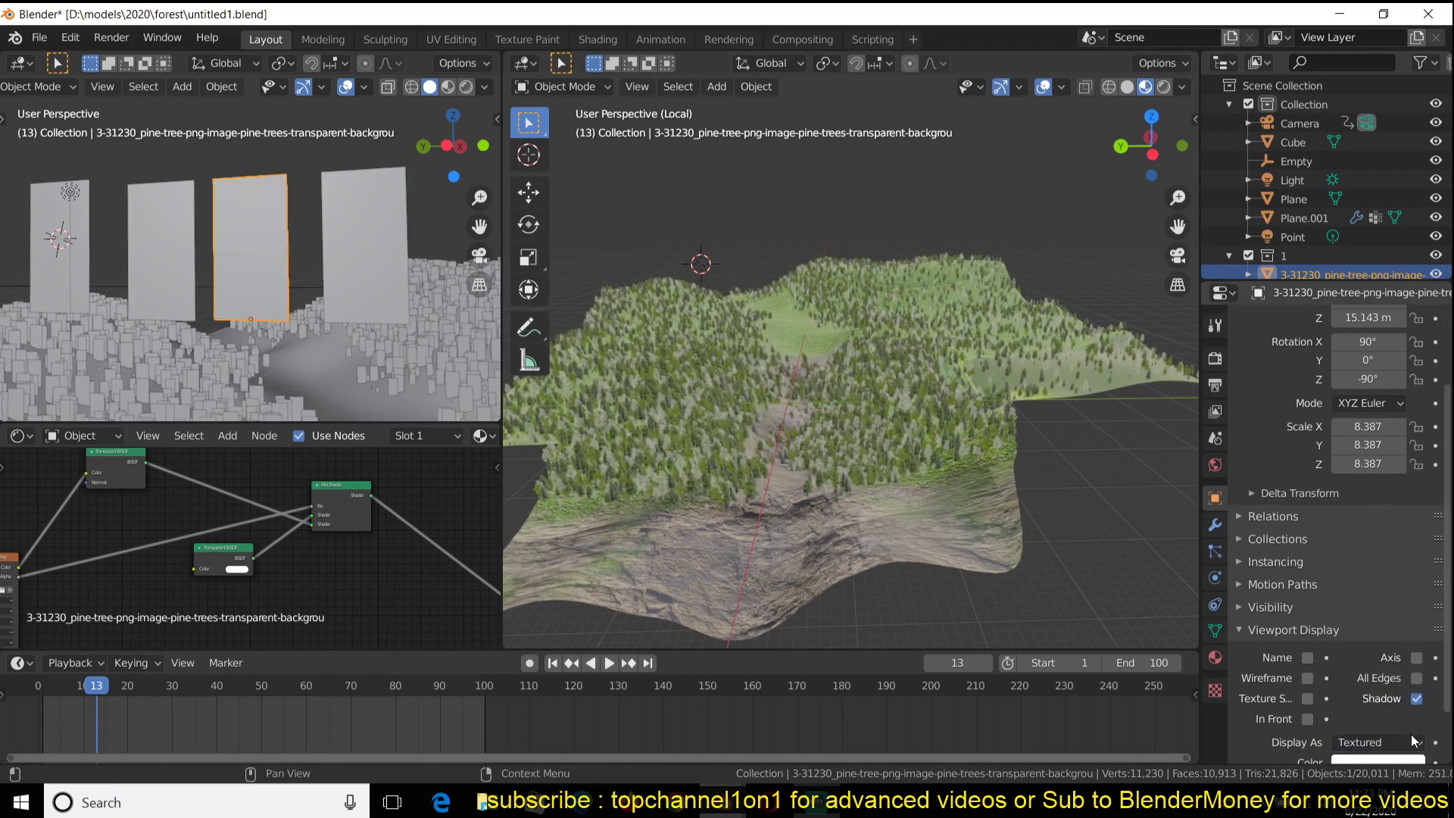
pyautogui.click(1356, 742)
pyautogui.click(1358, 697)
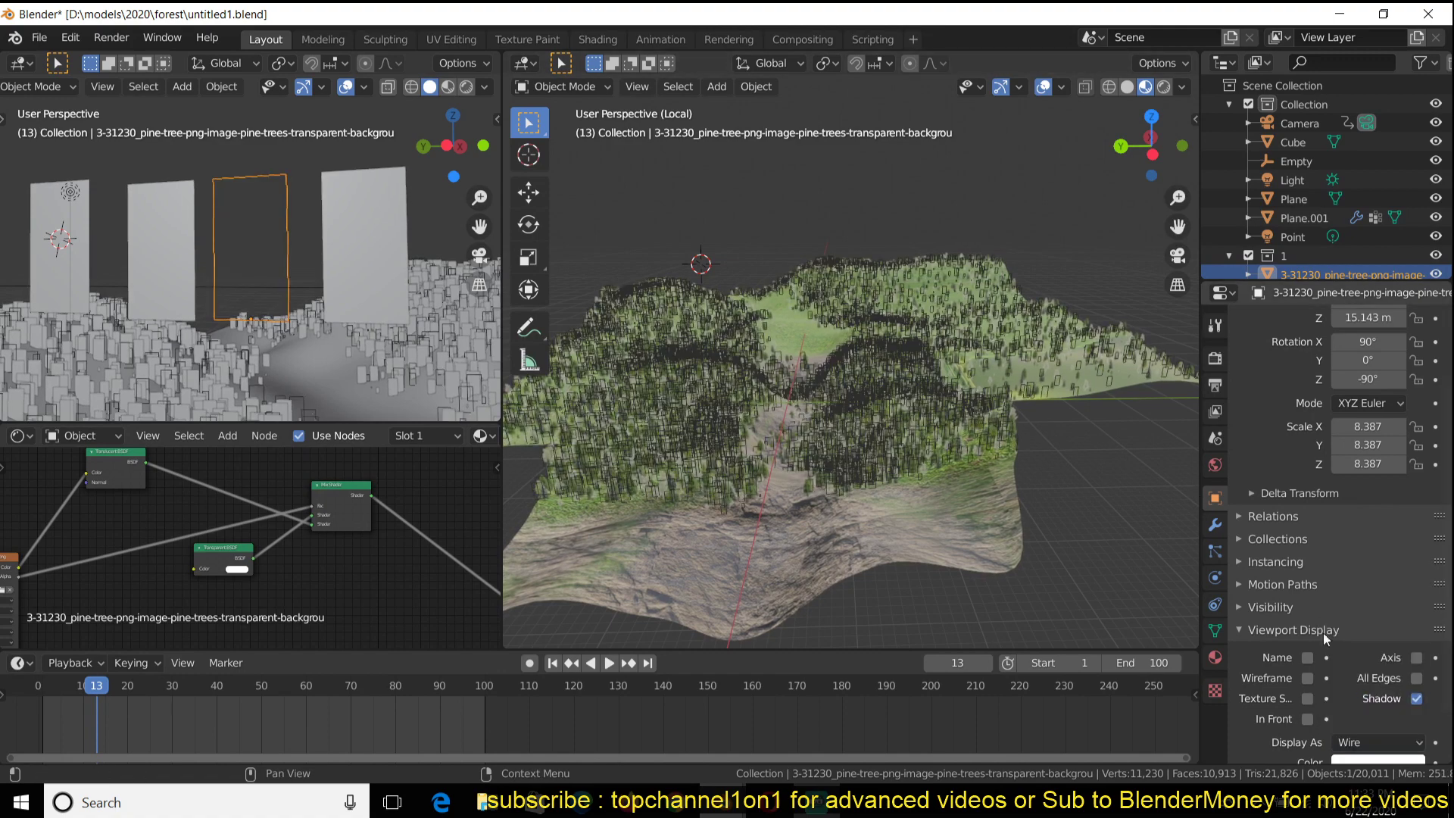
# - Hide the large viewport's overlays and set the selected tree plane's viewport display back to Textured
pyautogui.click(1048, 88)
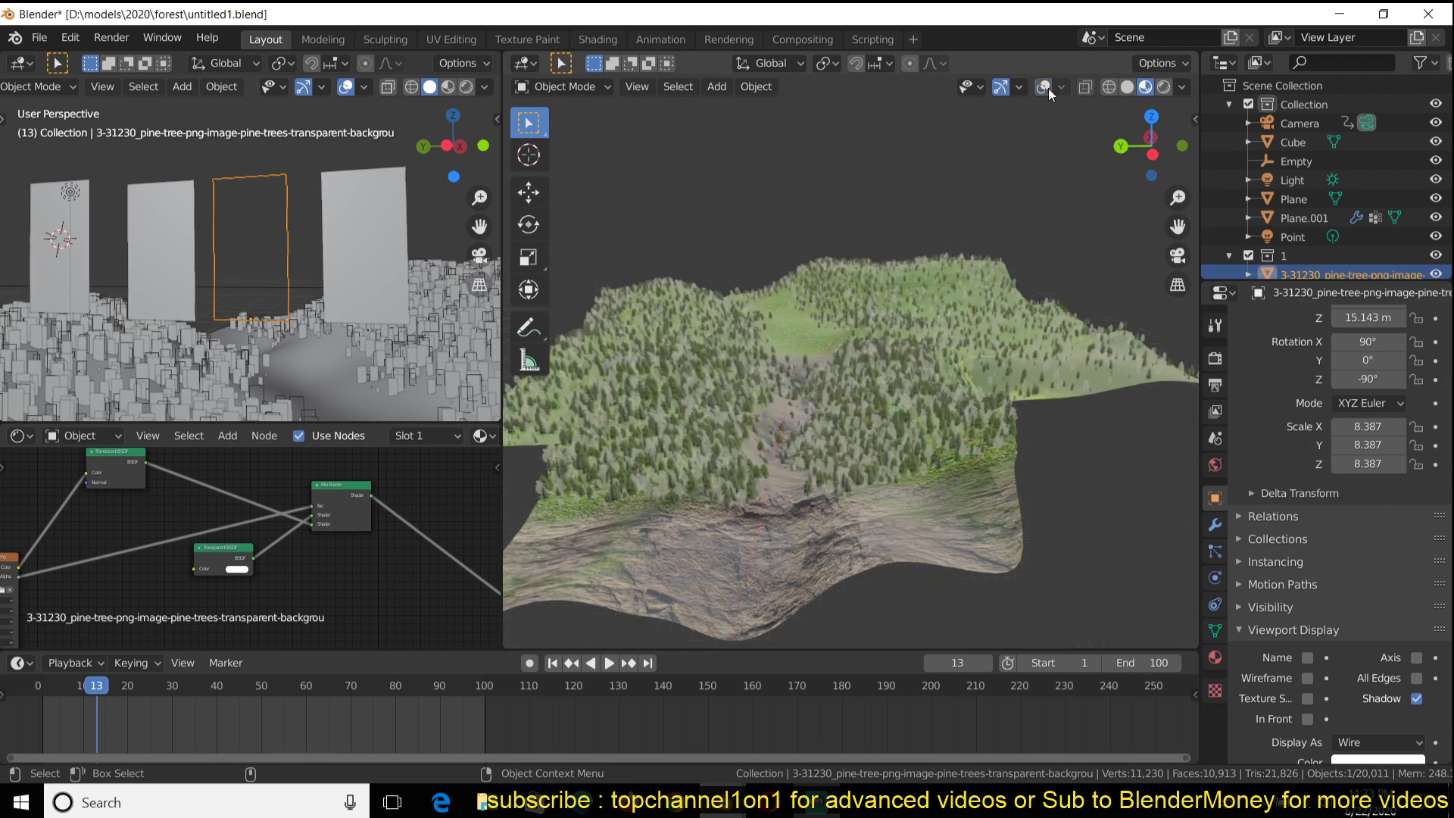
pyautogui.click(1373, 740)
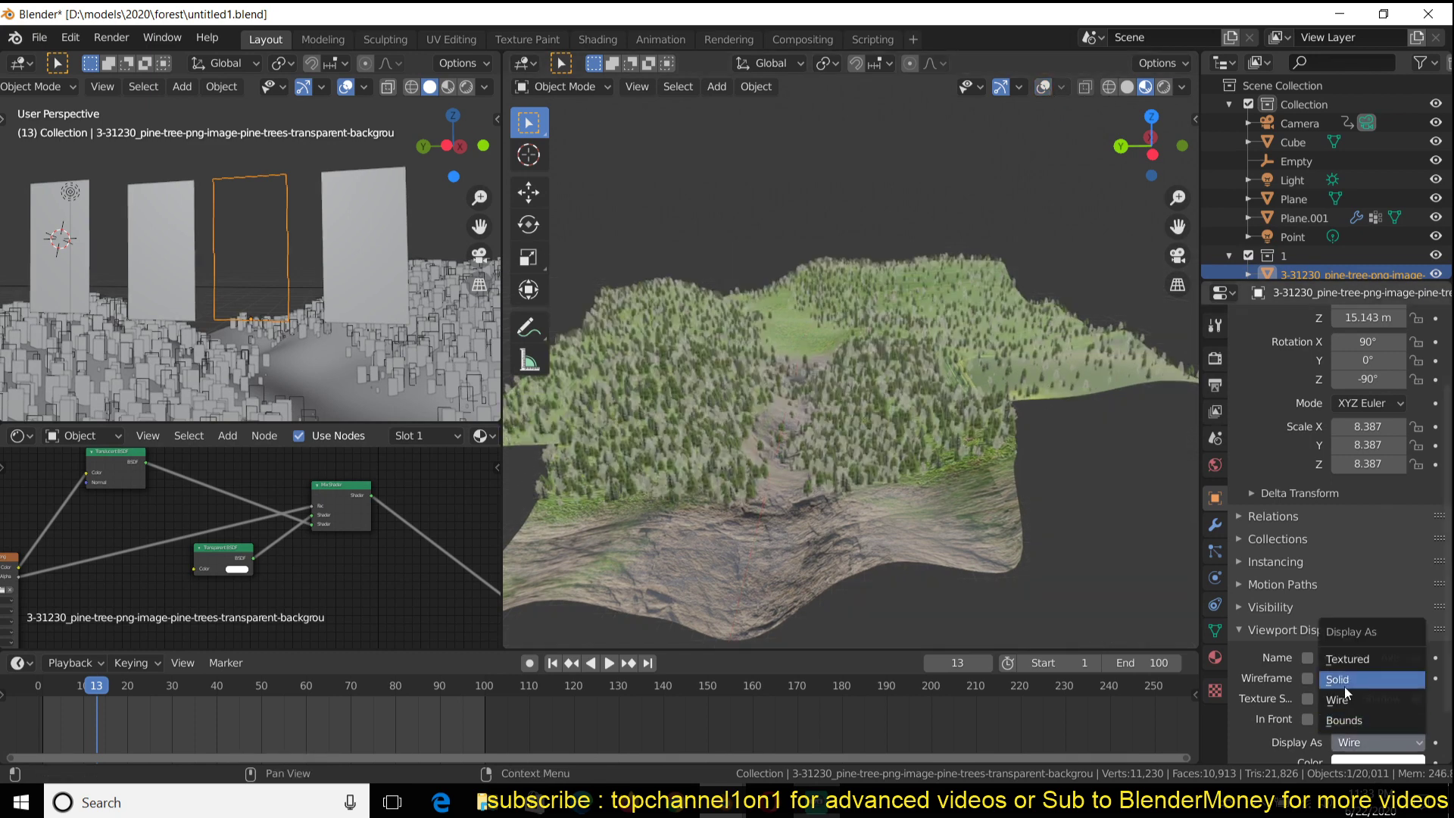
pyautogui.click(1348, 661)
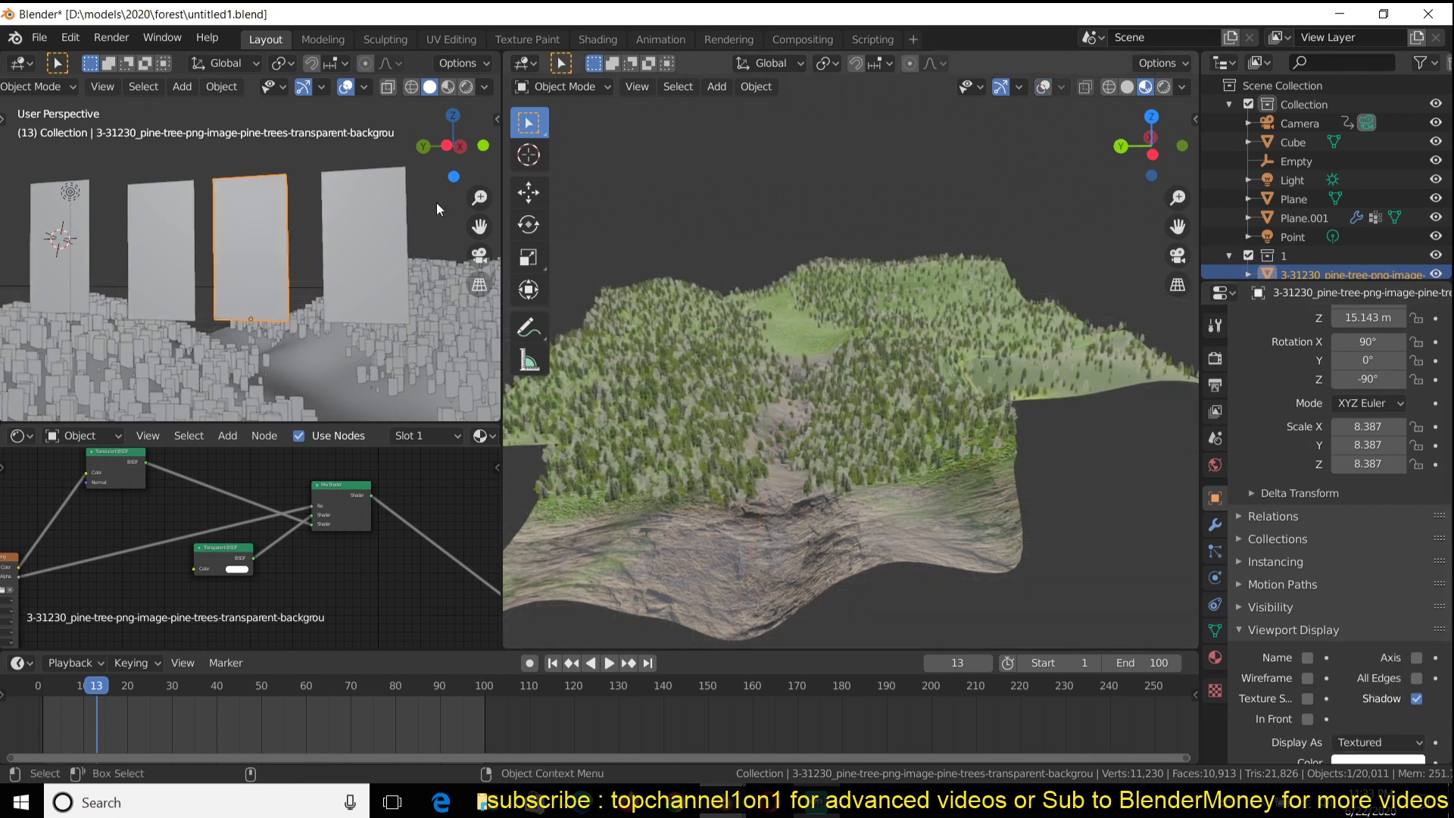
# - Set the viewport display of the tree plane second from the left to Wire and inspect the forest
pyautogui.click(162, 223)
pyautogui.click(1375, 742)
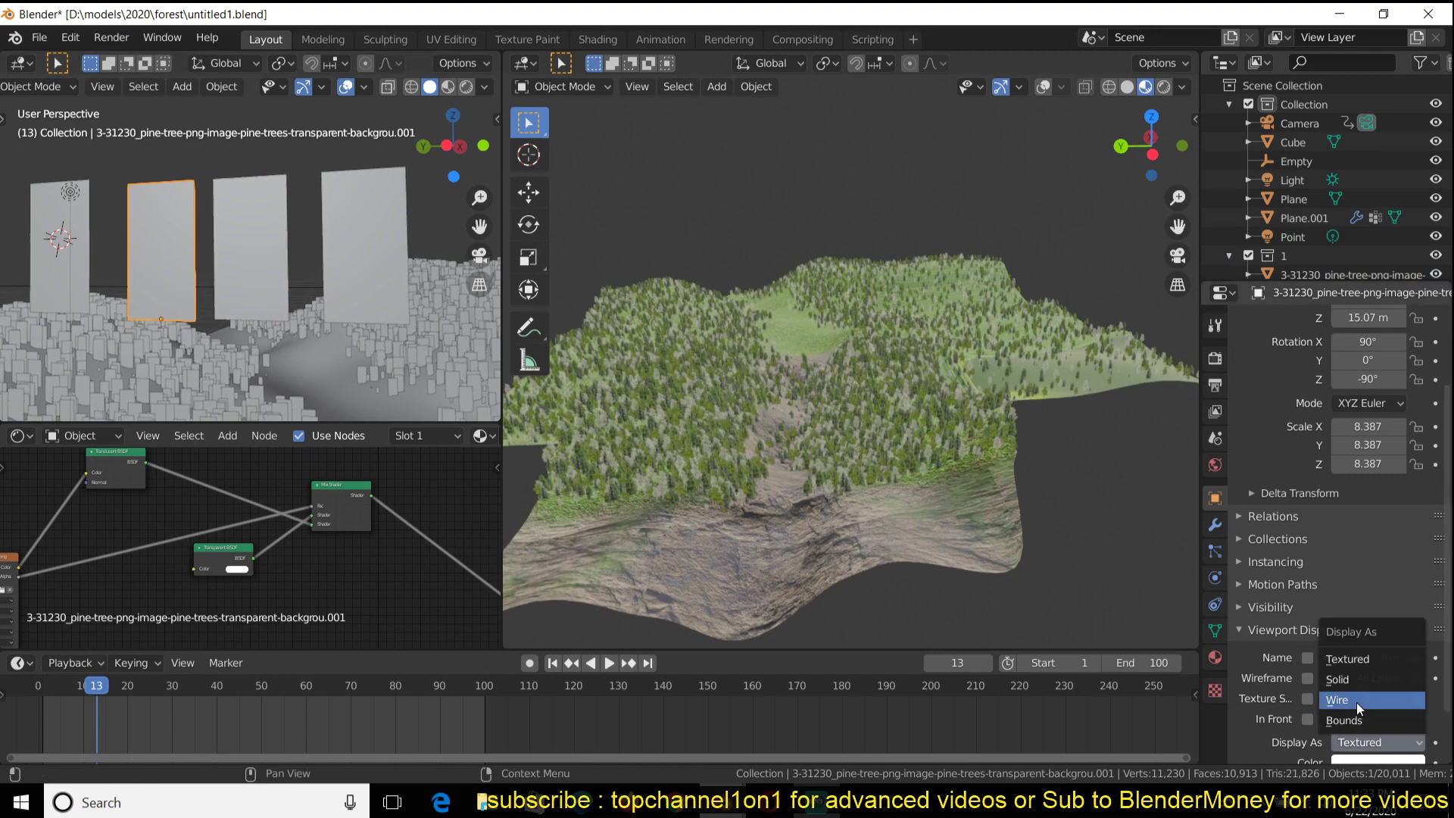
pyautogui.click(1356, 702)
pyautogui.scroll(3, 1136, 532)
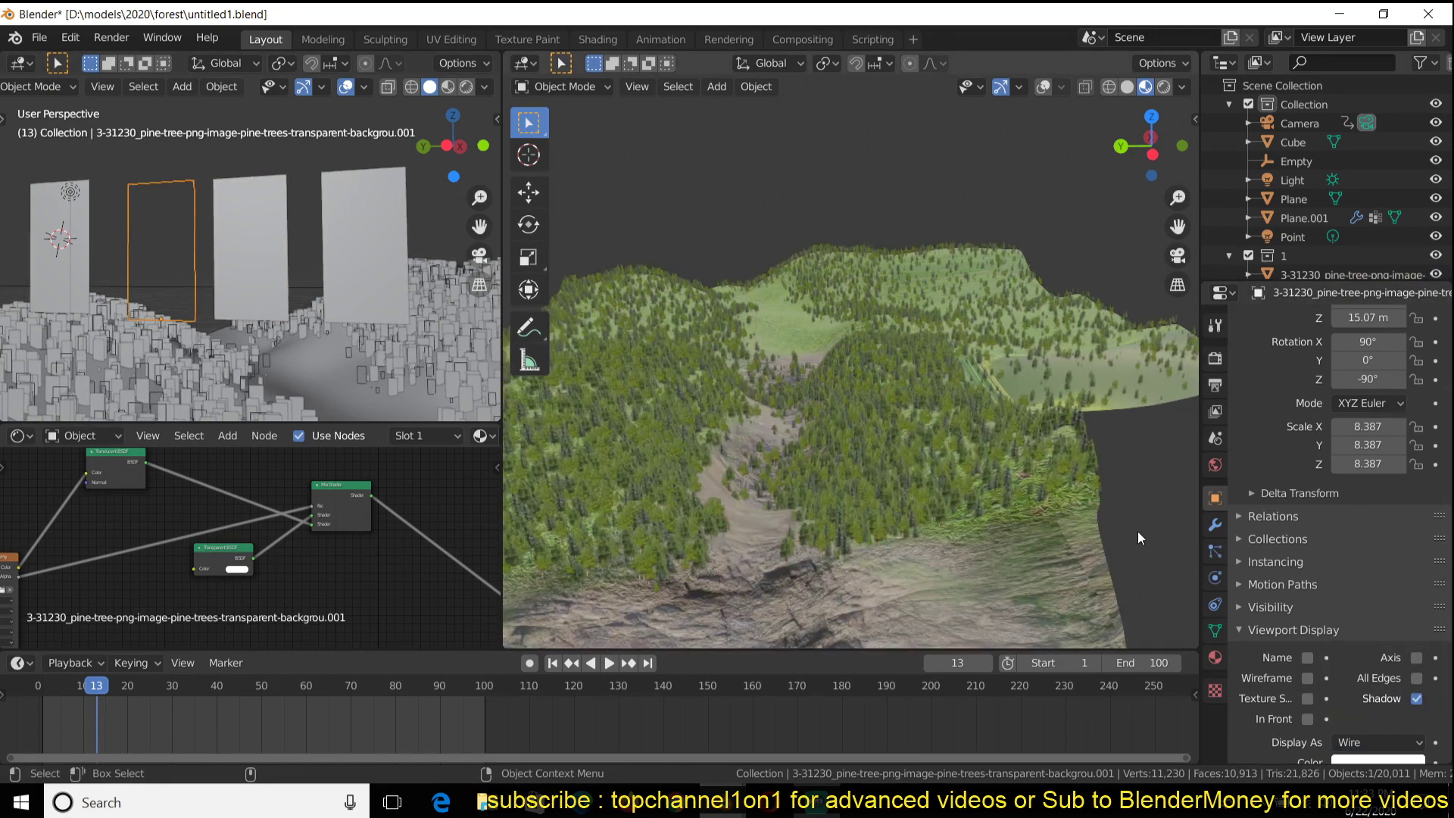
pyautogui.moveTo(1138, 530); pyautogui.dragTo(1156, 524, button='middle')
pyautogui.scroll(2, 985, 462)
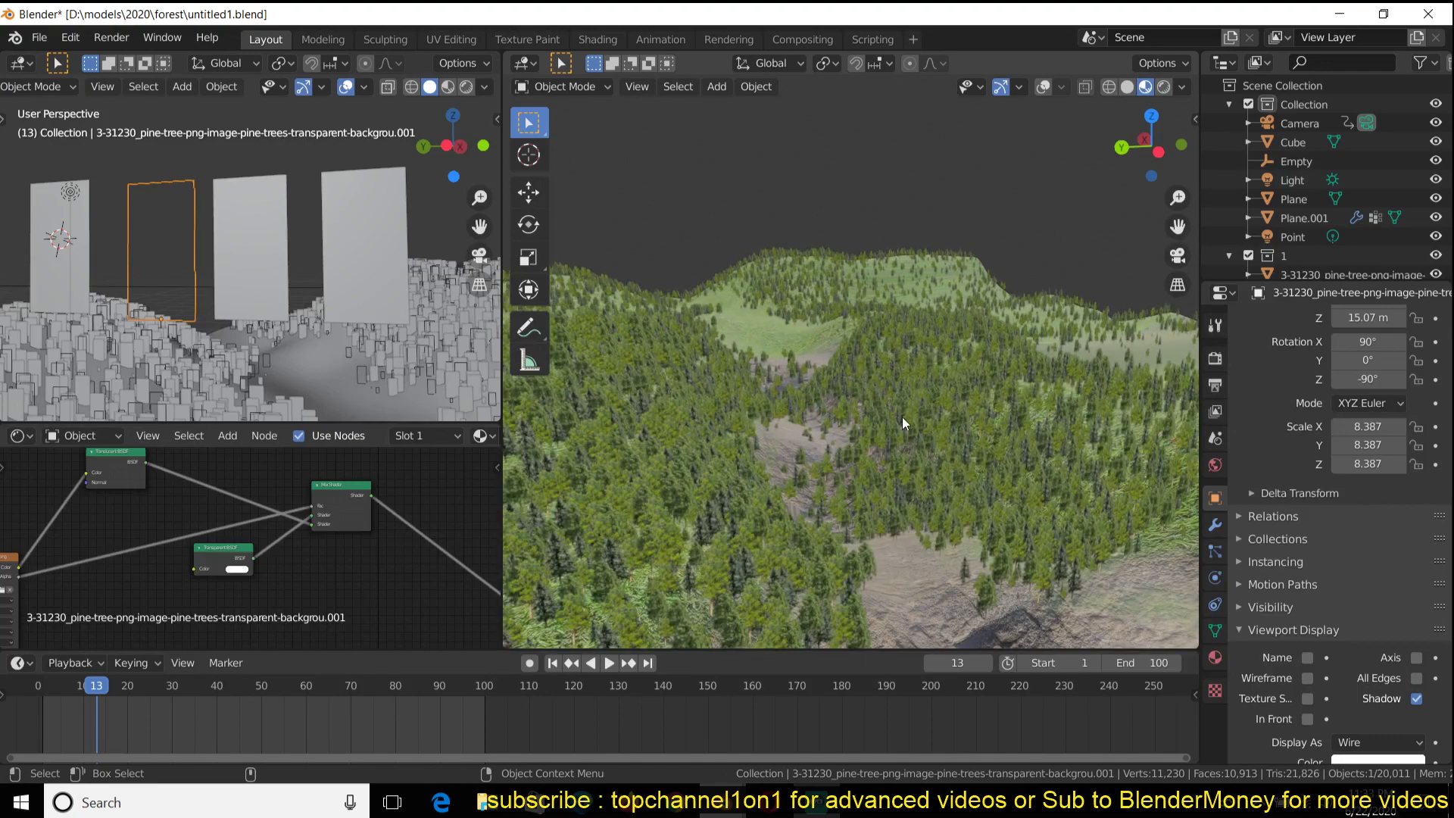
pyautogui.scroll(2, 827, 465)
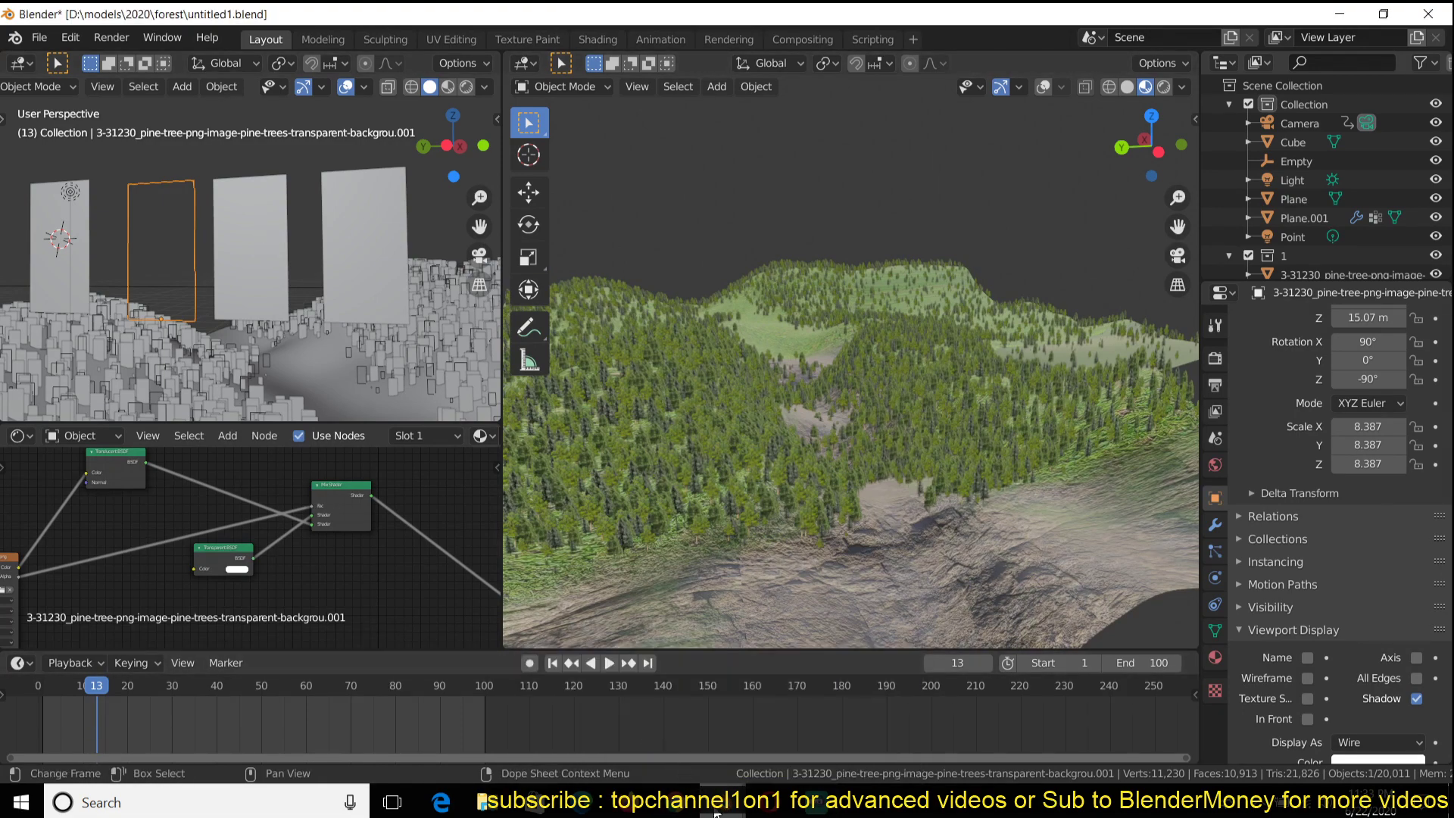
# - View the rendered river and forest frame 0019.jpg, and return to the Blender scene
pyautogui.moveTo(718, 808)
pyautogui.click(800, 715)
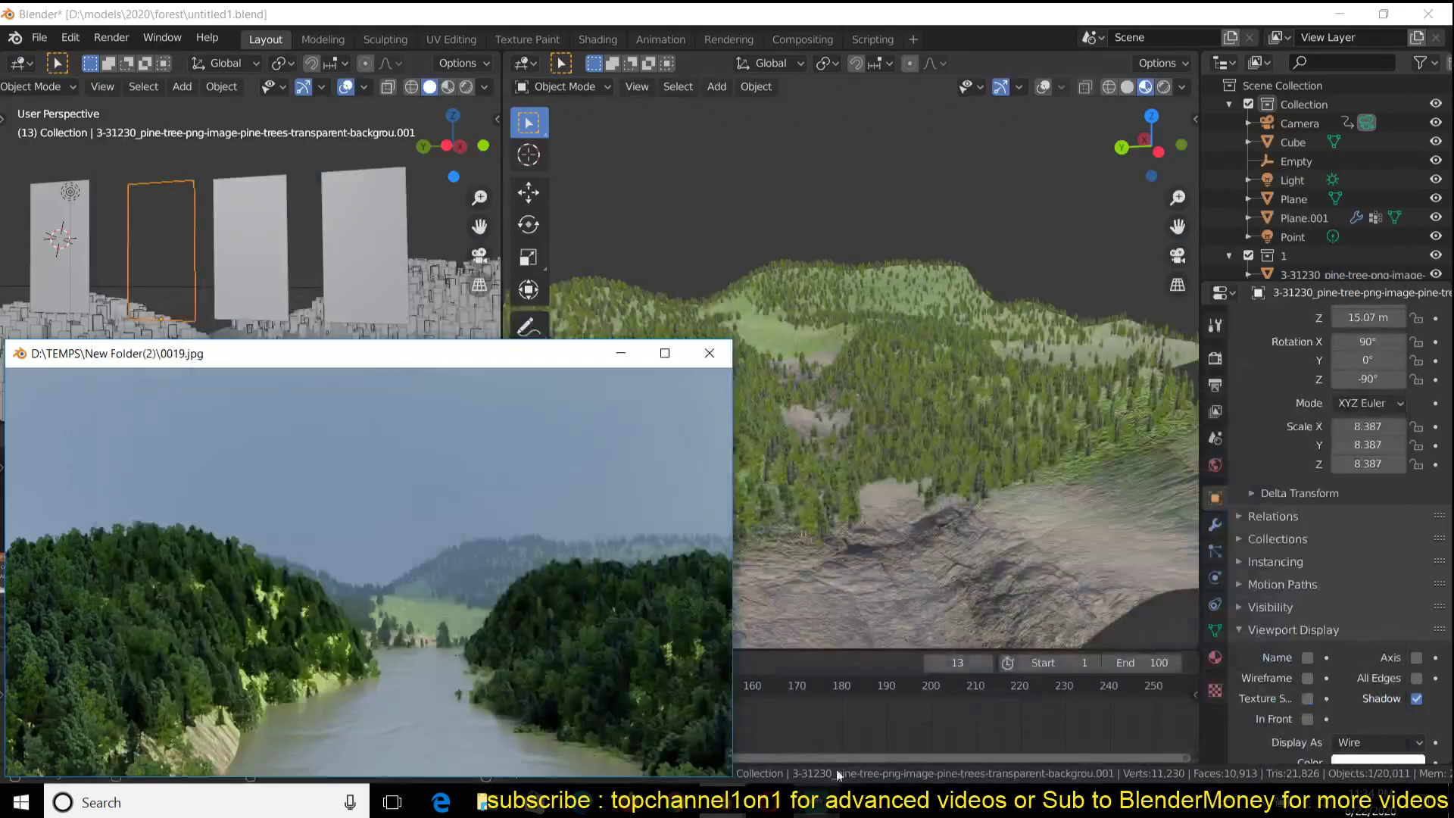
pyautogui.click(956, 7)
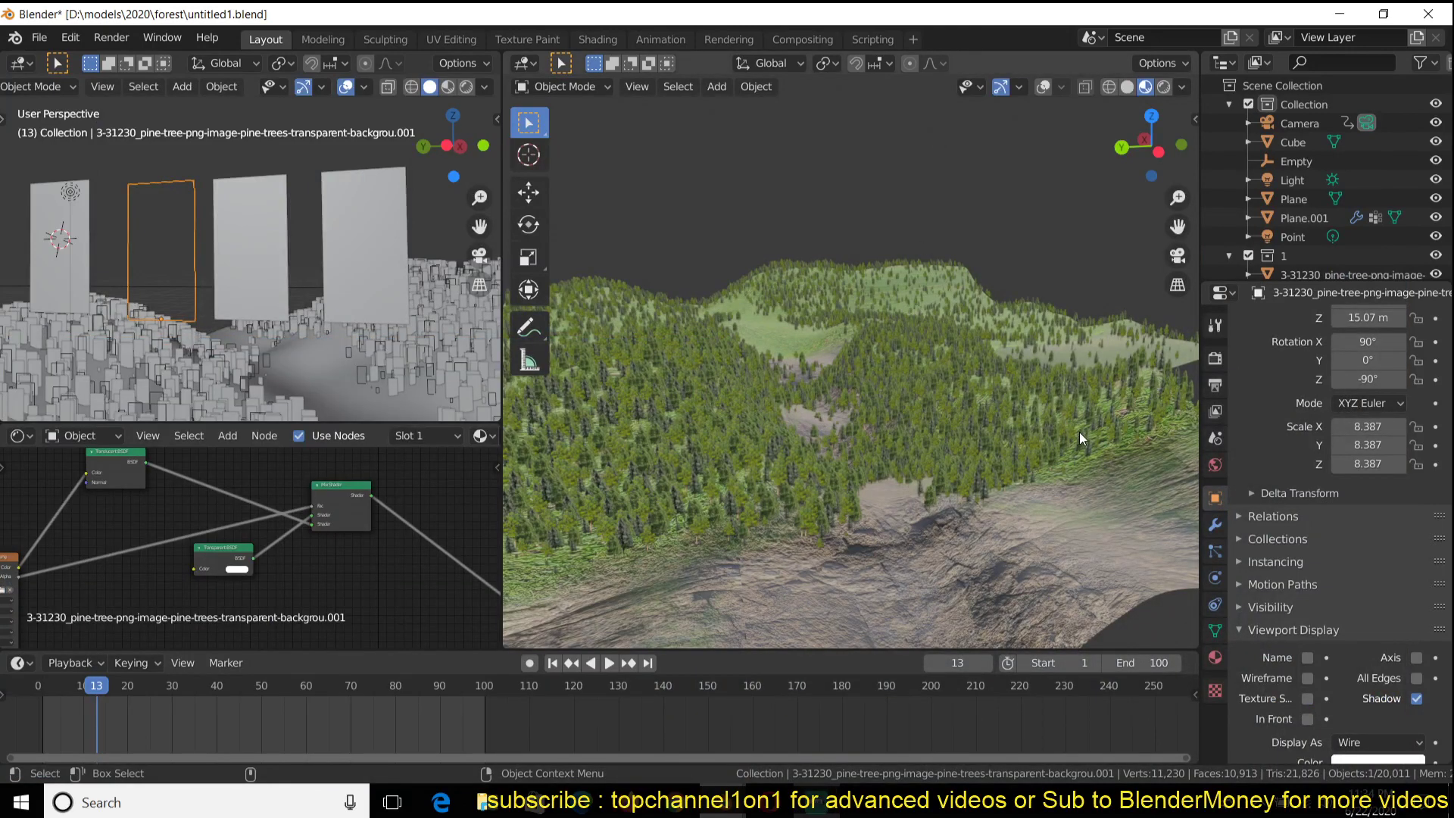
# - Select the terrain plane and examine the emission settings of its hair particle system
pyautogui.click(1033, 507)
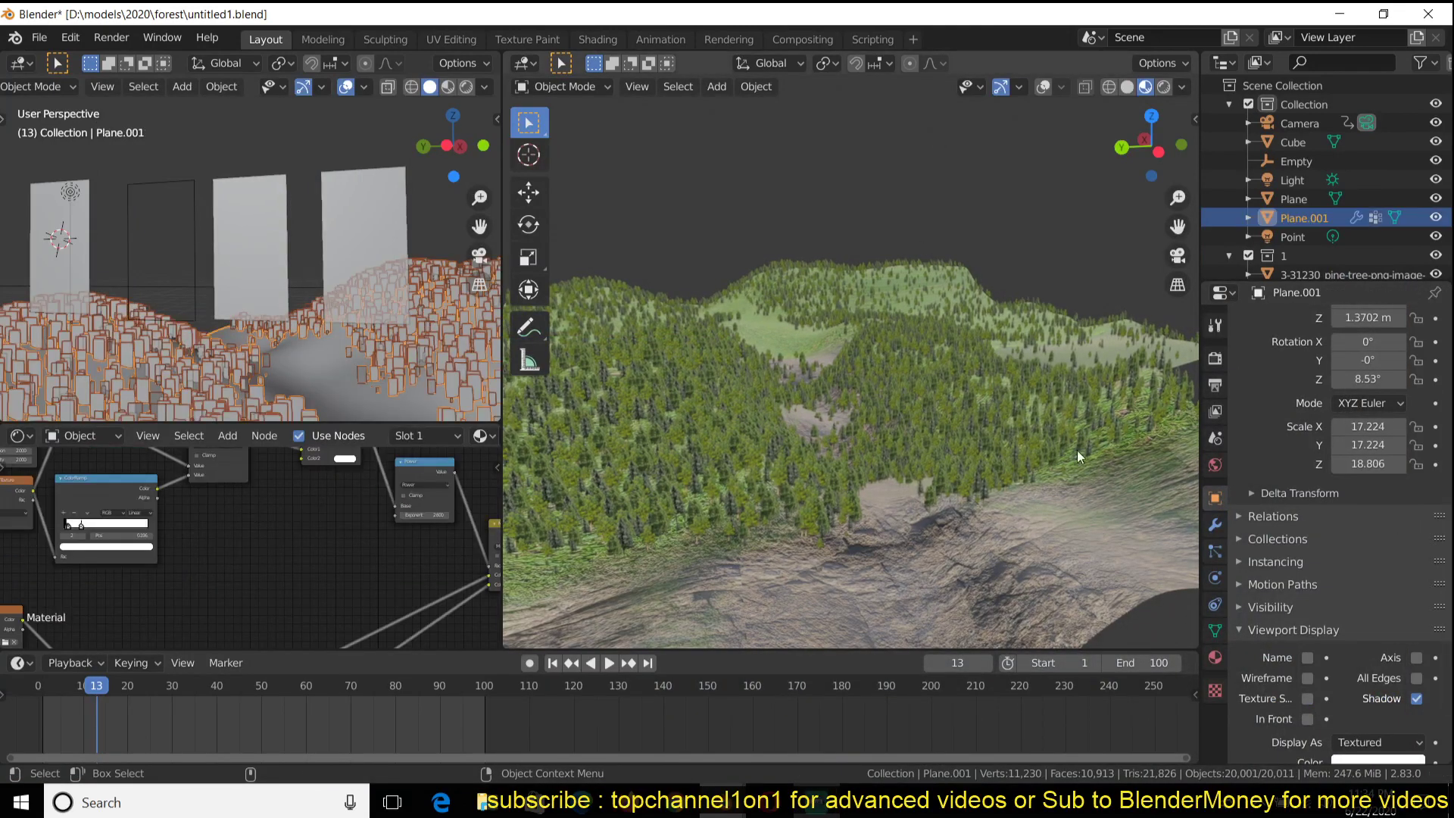
pyautogui.click(1215, 524)
pyautogui.click(1216, 551)
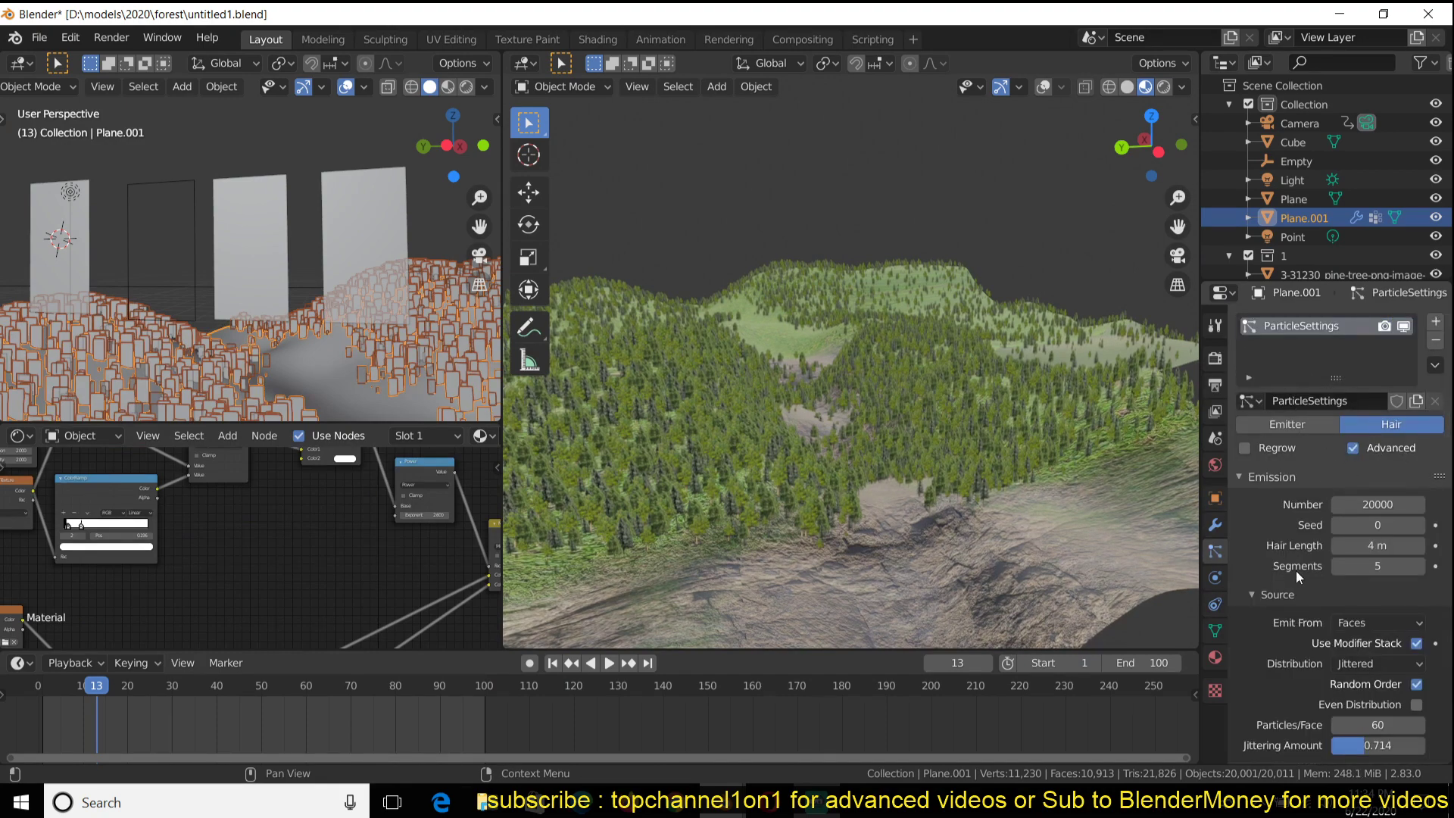
pyautogui.scroll(-4, 1297, 570)
pyautogui.scroll(-5, 861, 411)
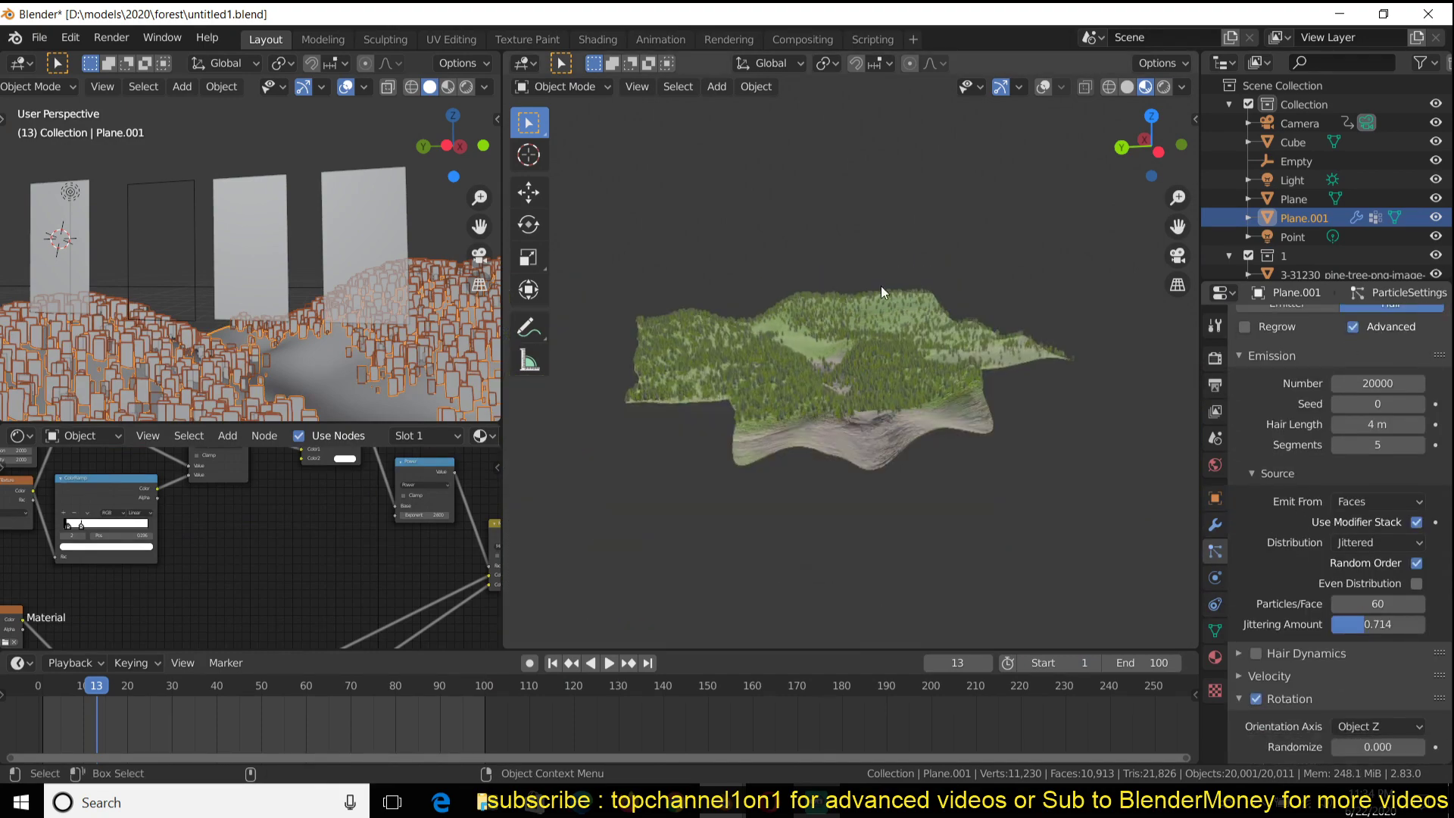
# - Select all four tree planes together and locate them inside collection 1 in the scene hierarchy
pyautogui.click(321, 190)
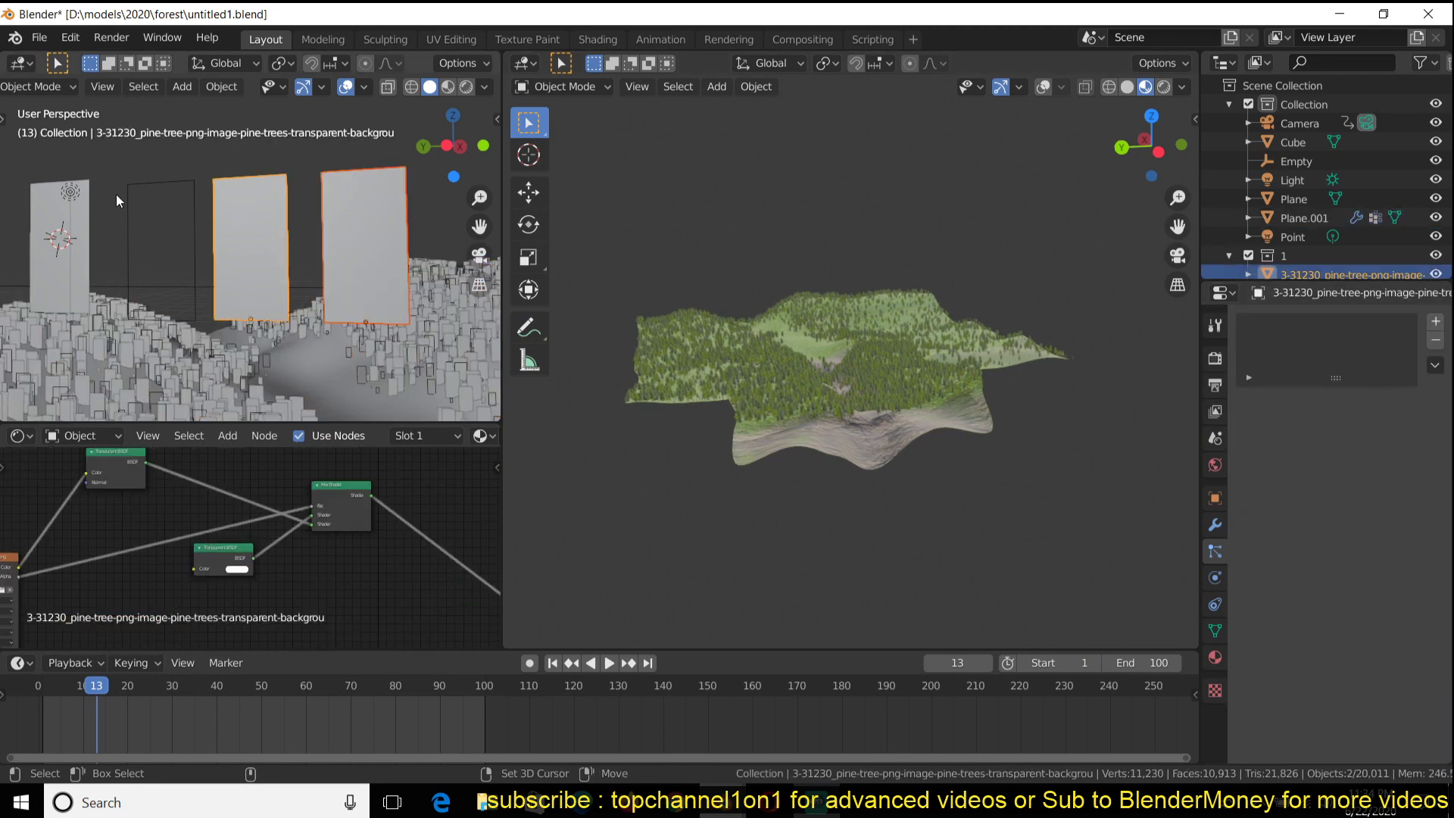
pyautogui.keyDown('shift'); pyautogui.click(40, 214); pyautogui.keyUp('shift')
pyautogui.keyDown('shift'); pyautogui.click(144, 244); pyautogui.keyUp('shift')
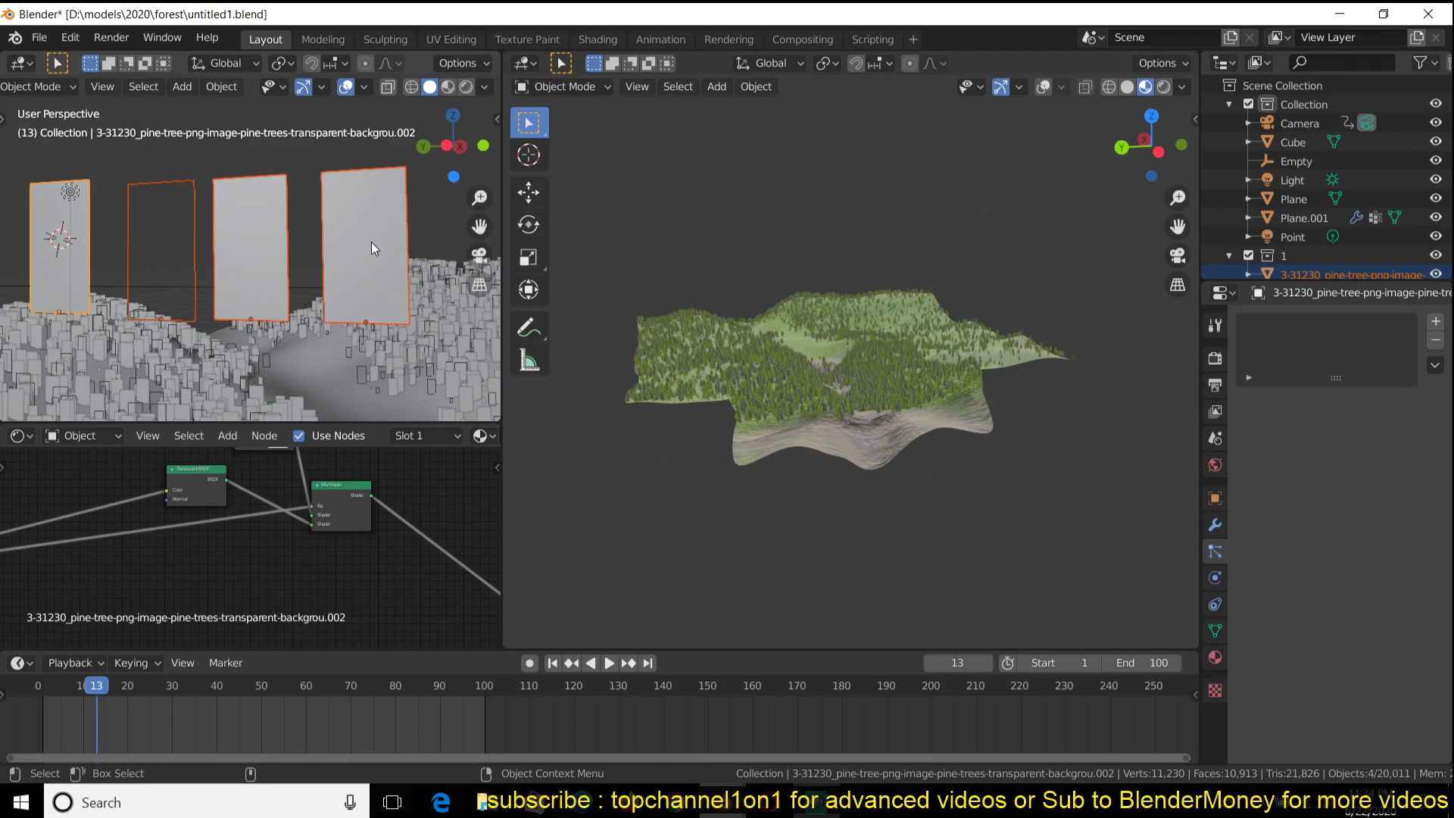
pyautogui.scroll(-3, 1289, 257)
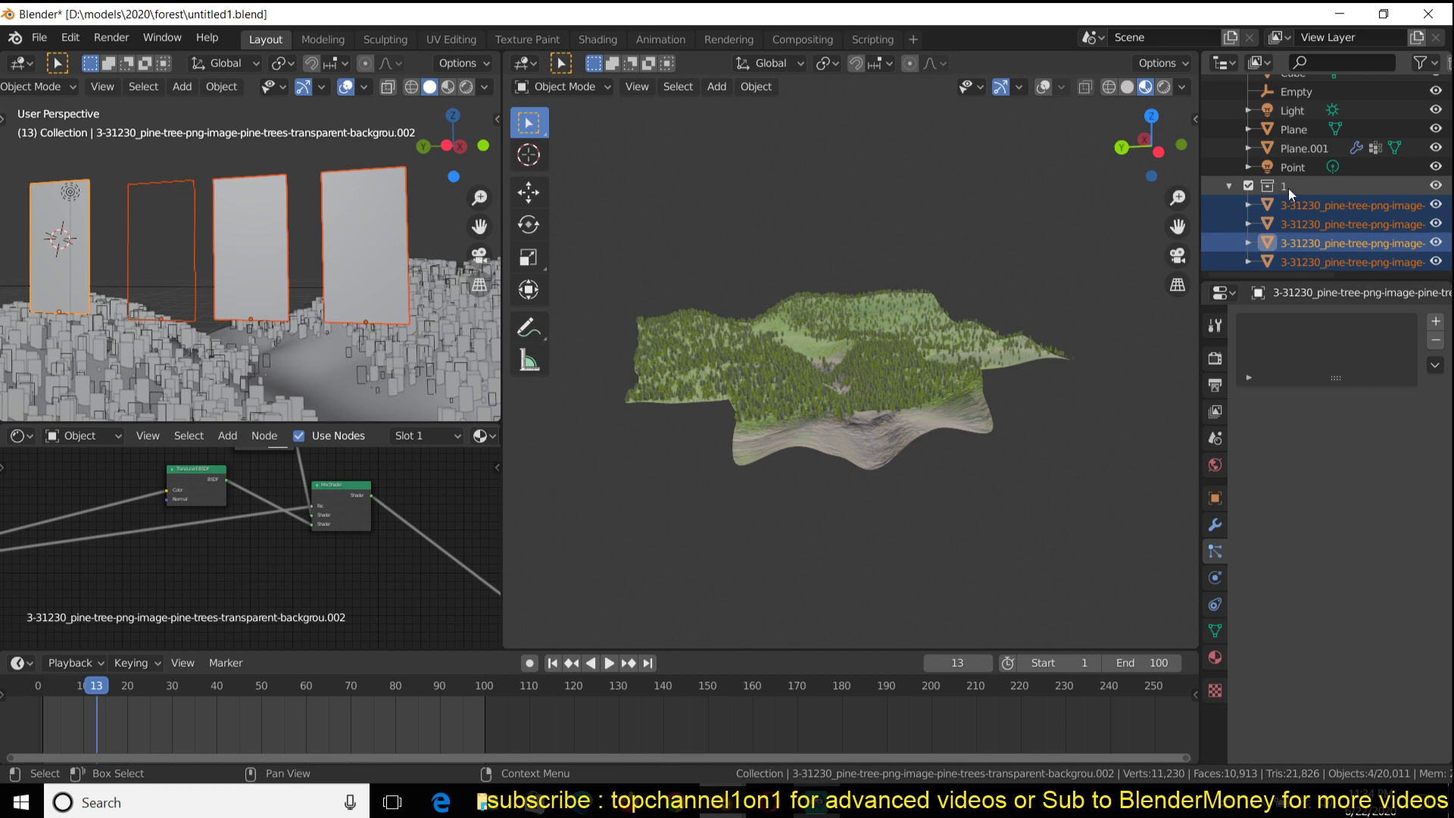
# - Select the terrain and examine its particle render settings, including the Render As options and the instance collection
pyautogui.click(988, 357)
pyautogui.scroll(-14, 1366, 562)
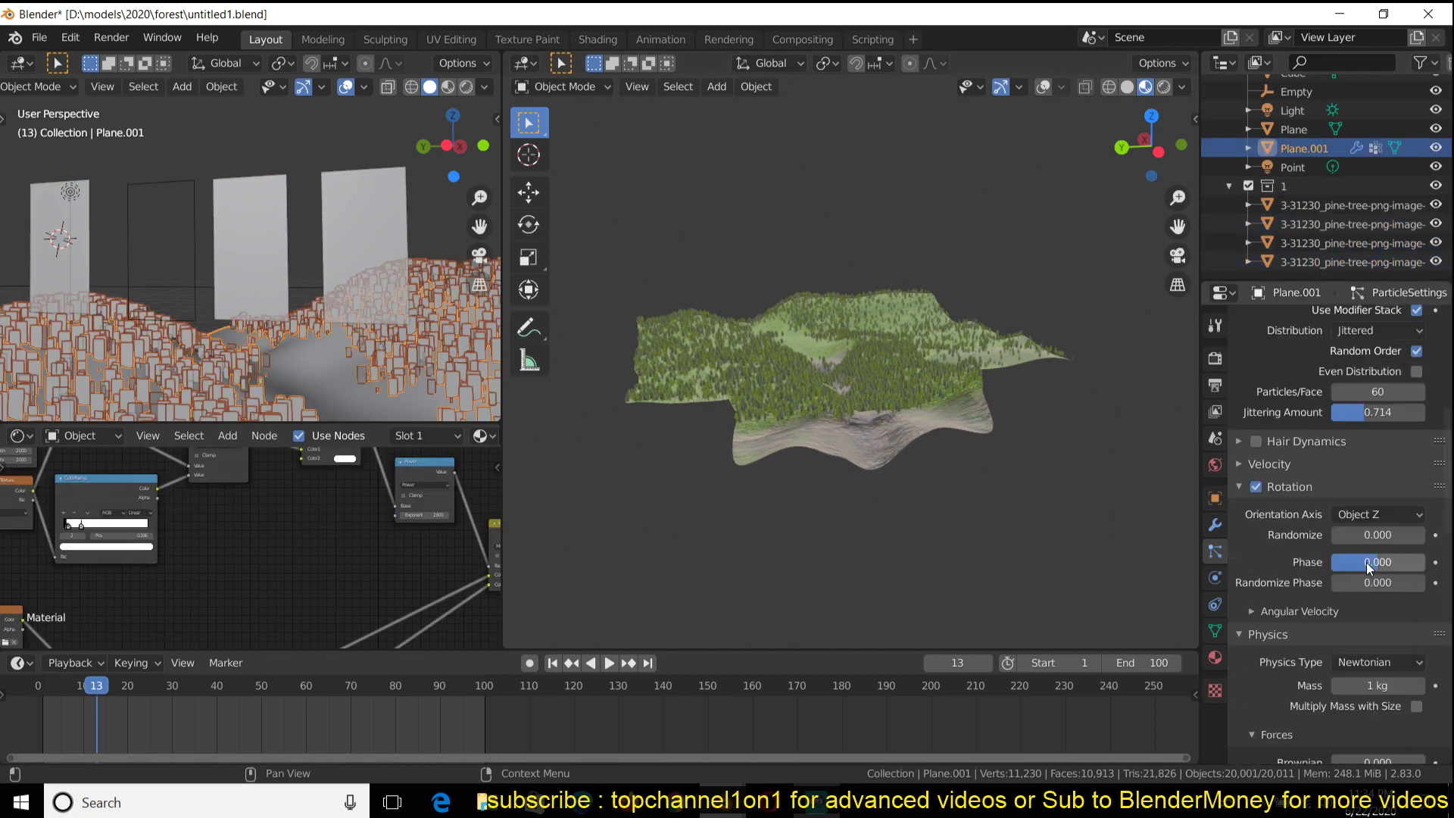
pyautogui.scroll(-5, 1289, 553)
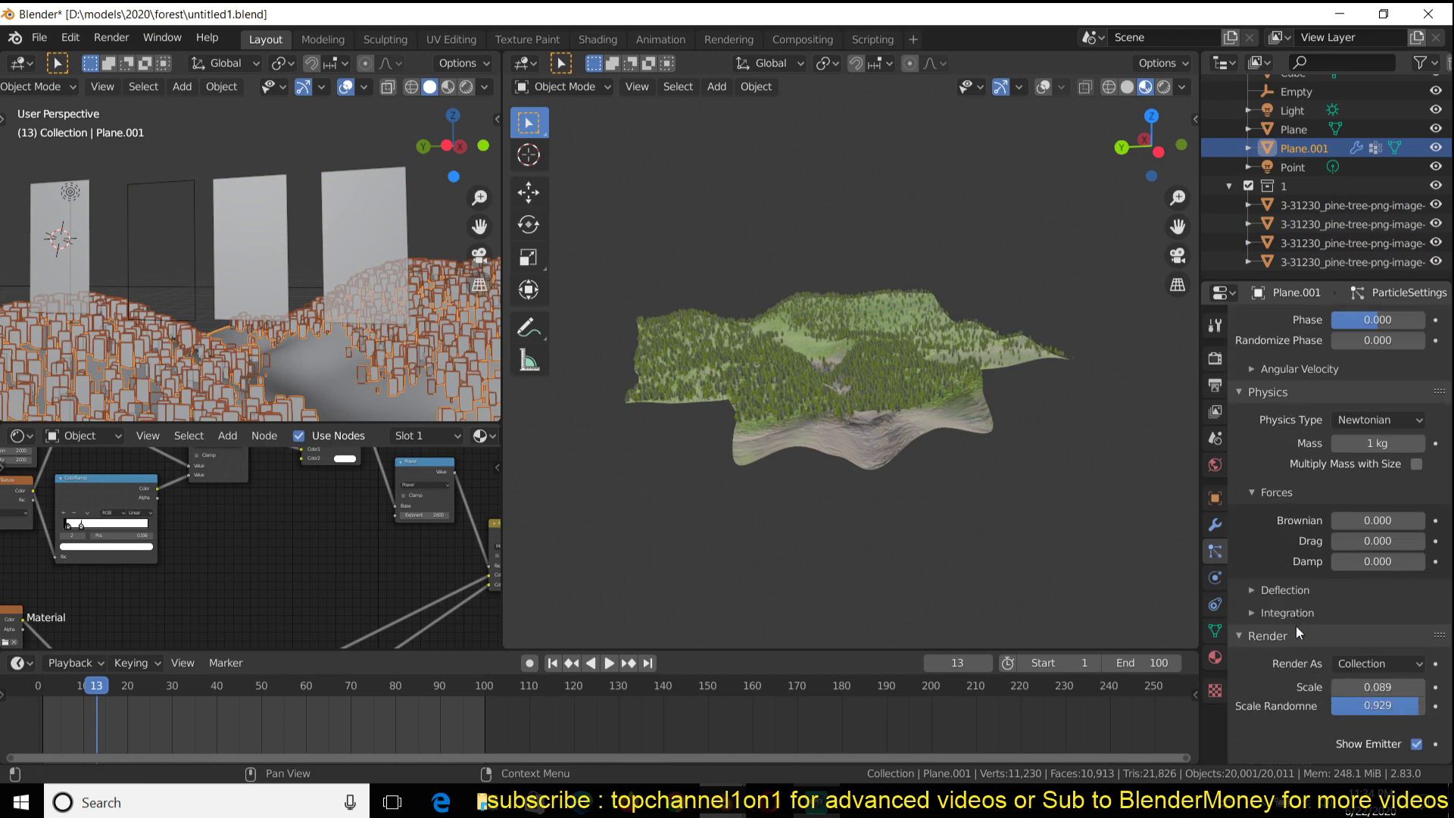
pyautogui.click(1367, 665)
pyautogui.scroll(-7, 1402, 644)
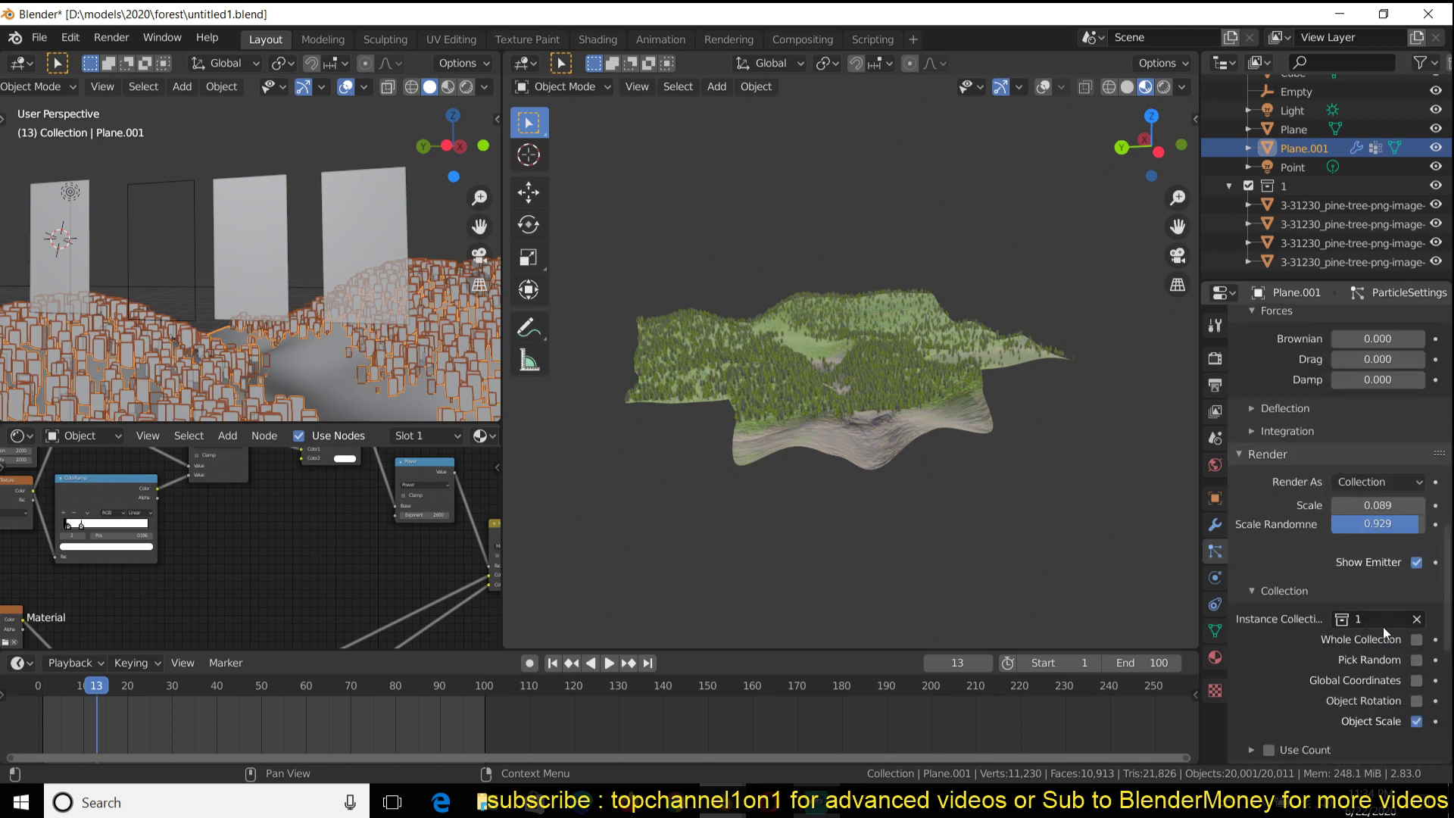
pyautogui.scroll(-1, 1364, 636)
pyautogui.scroll(6, 1359, 646)
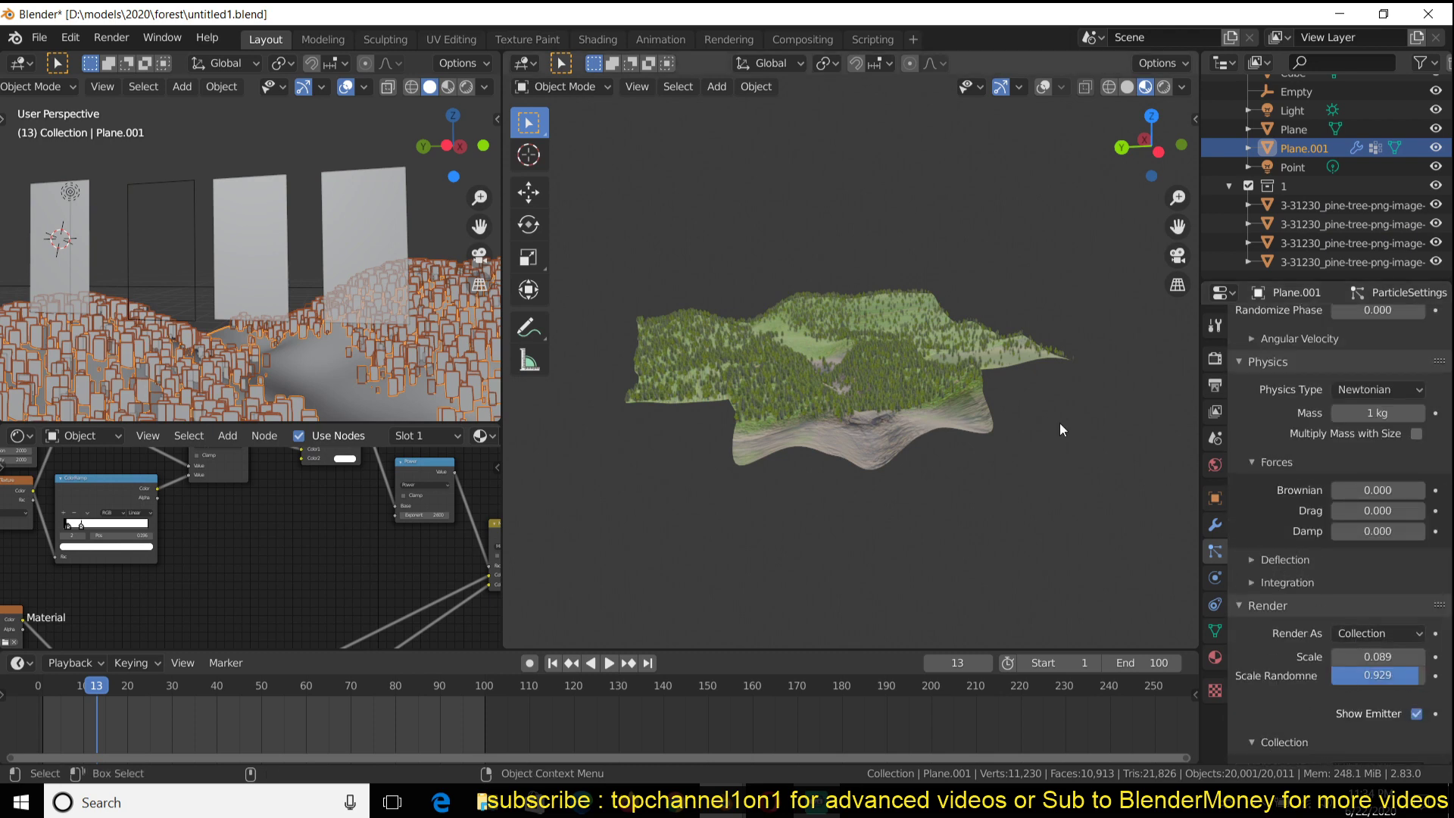
pyautogui.scroll(3, 829, 333)
pyautogui.scroll(-1, 918, 279)
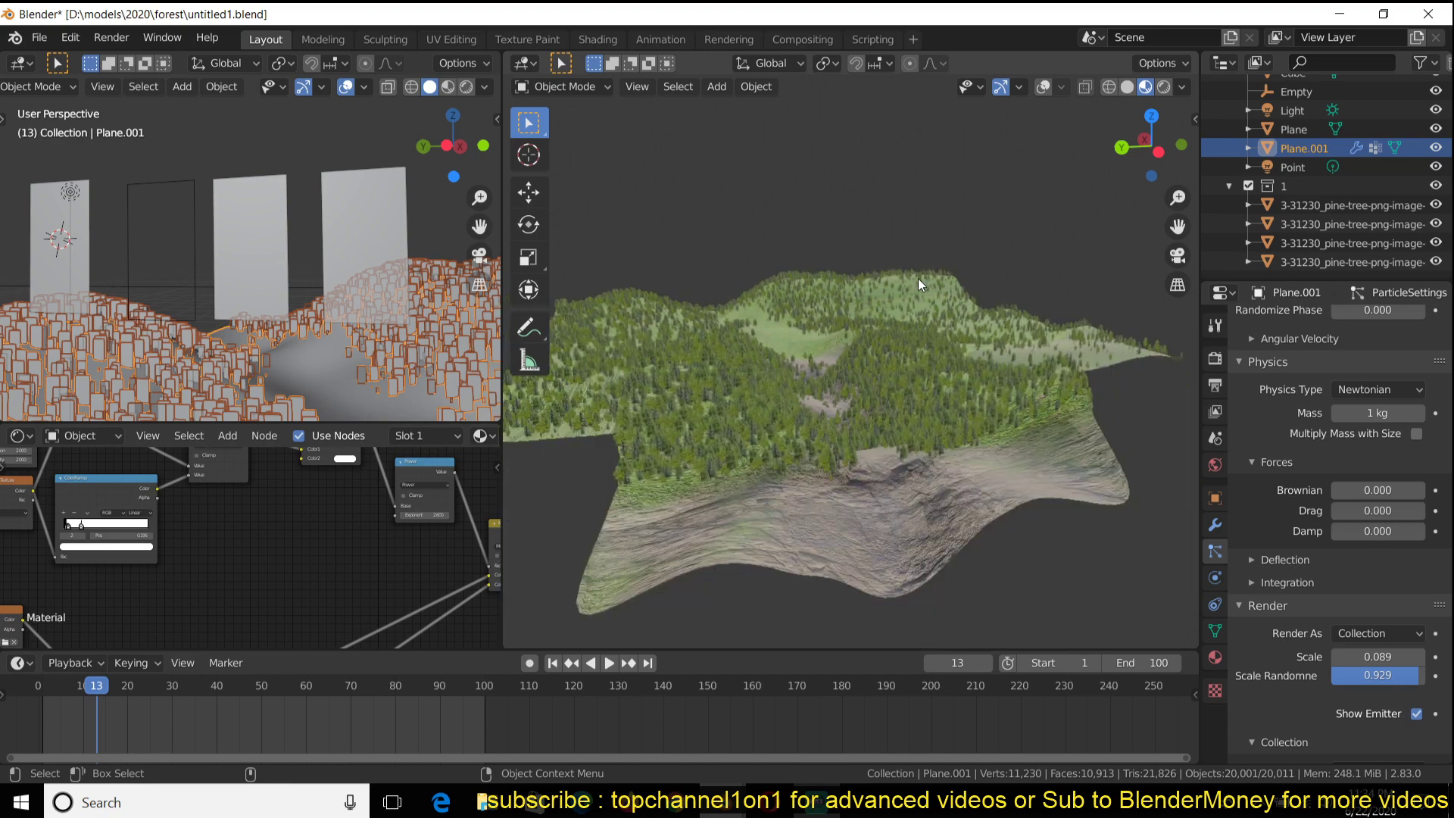
# - Switch the large viewport to Solid shading and inspect the planes scattered over the terrain
pyautogui.press('z')
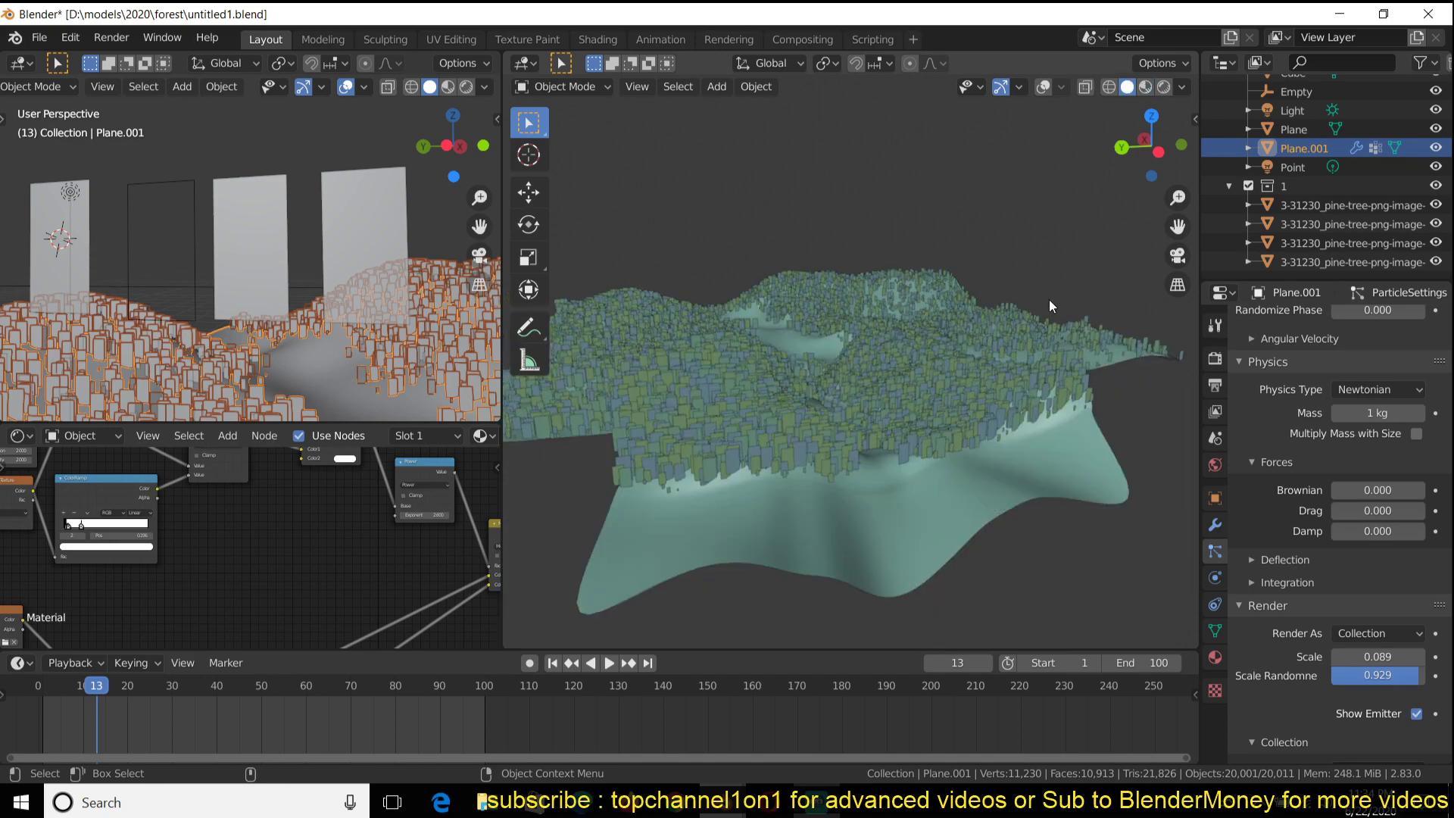
pyautogui.moveTo(1050, 301); pyautogui.dragTo(1033, 304, button='middle')
pyautogui.scroll(-4, 1347, 566)
pyautogui.scroll(8, 1322, 564)
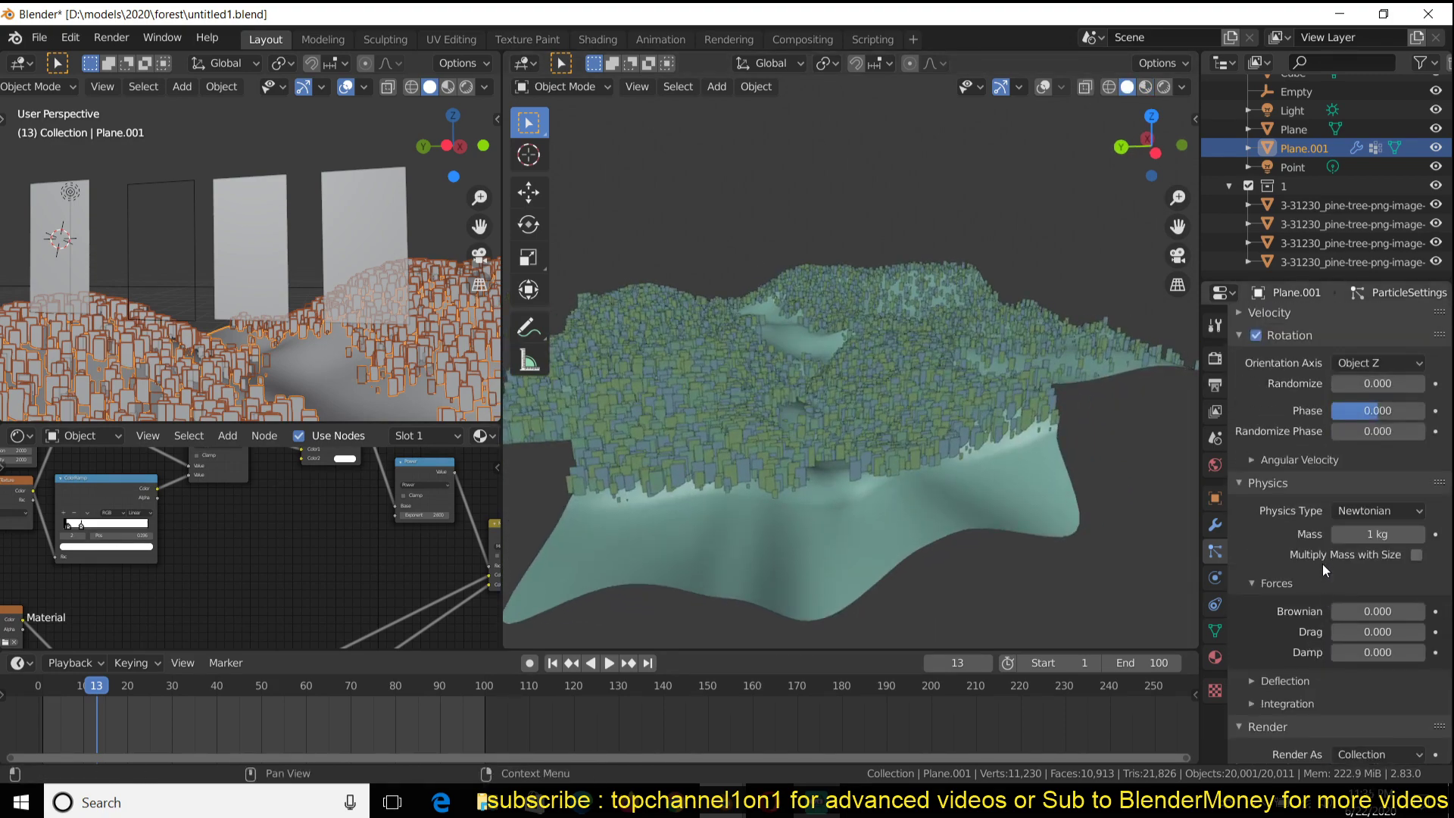
pyautogui.scroll(2, 1294, 494)
pyautogui.scroll(4, 824, 403)
pyautogui.moveTo(846, 408); pyautogui.dragTo(829, 402, button='middle')
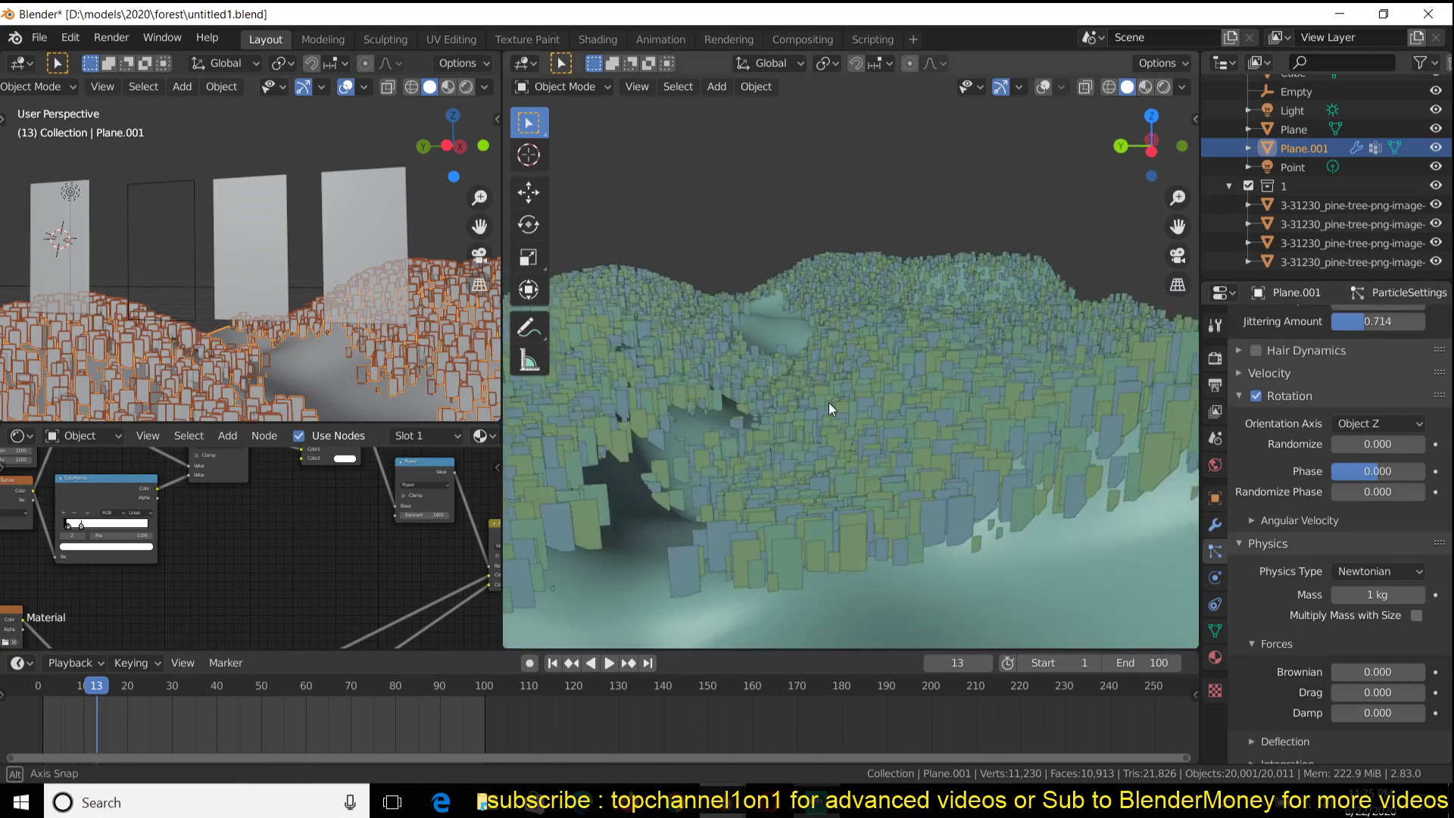
# - Collapse the particle Emission settings and turn the Advanced option off and back on to compare the available settings
pyautogui.scroll(5, 1317, 522)
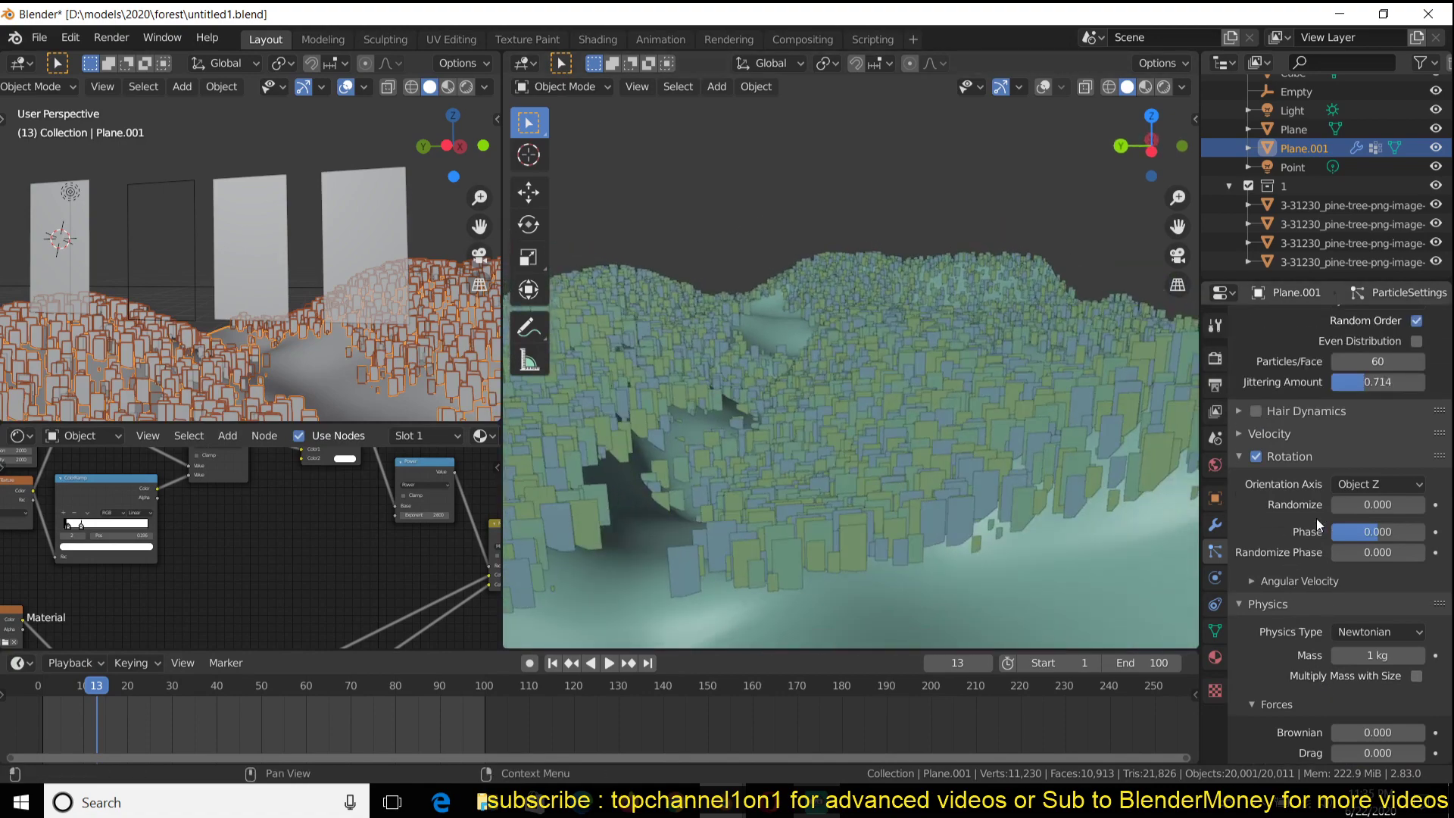
pyautogui.scroll(8, 1290, 529)
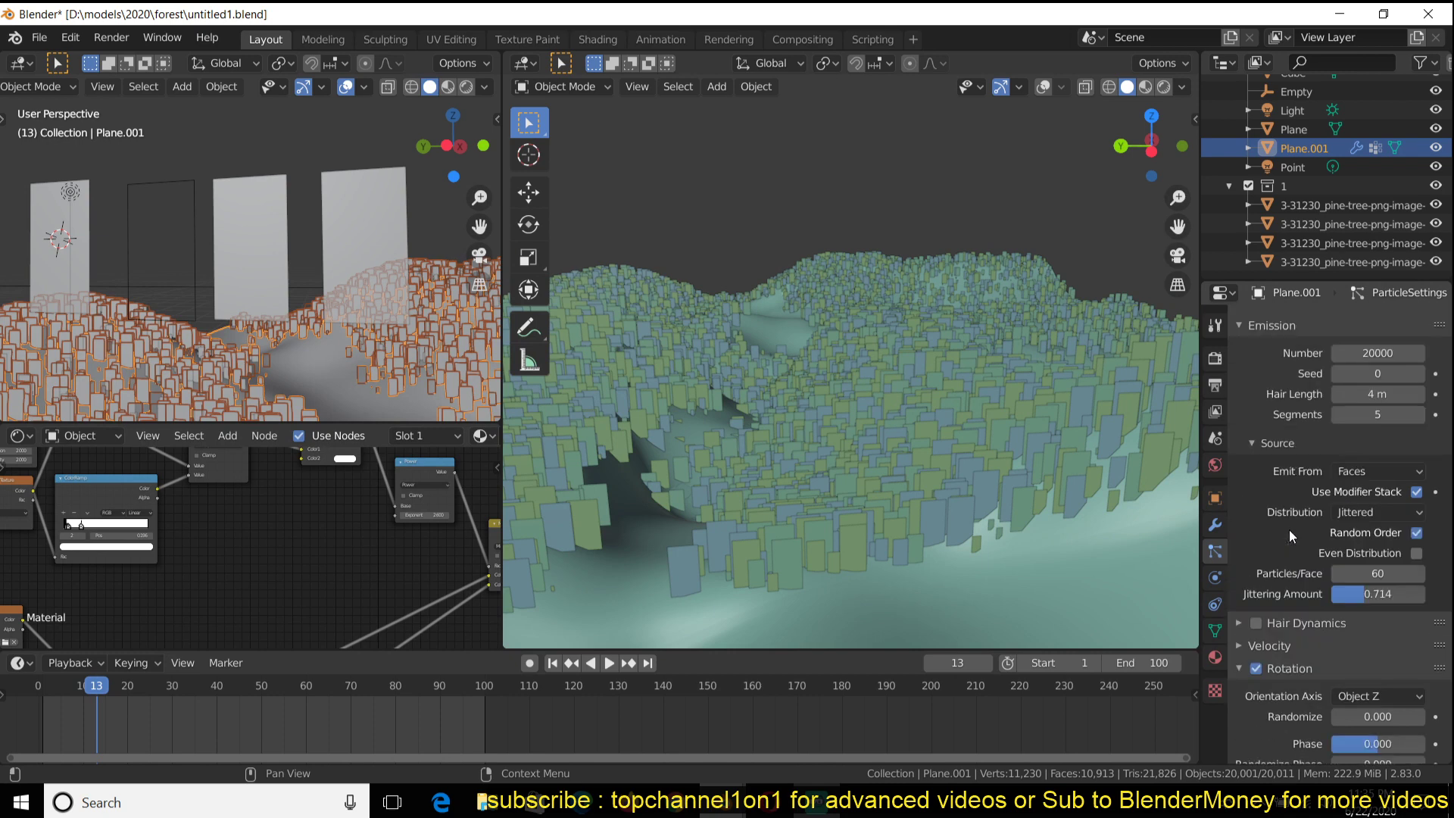
pyautogui.click(1290, 476)
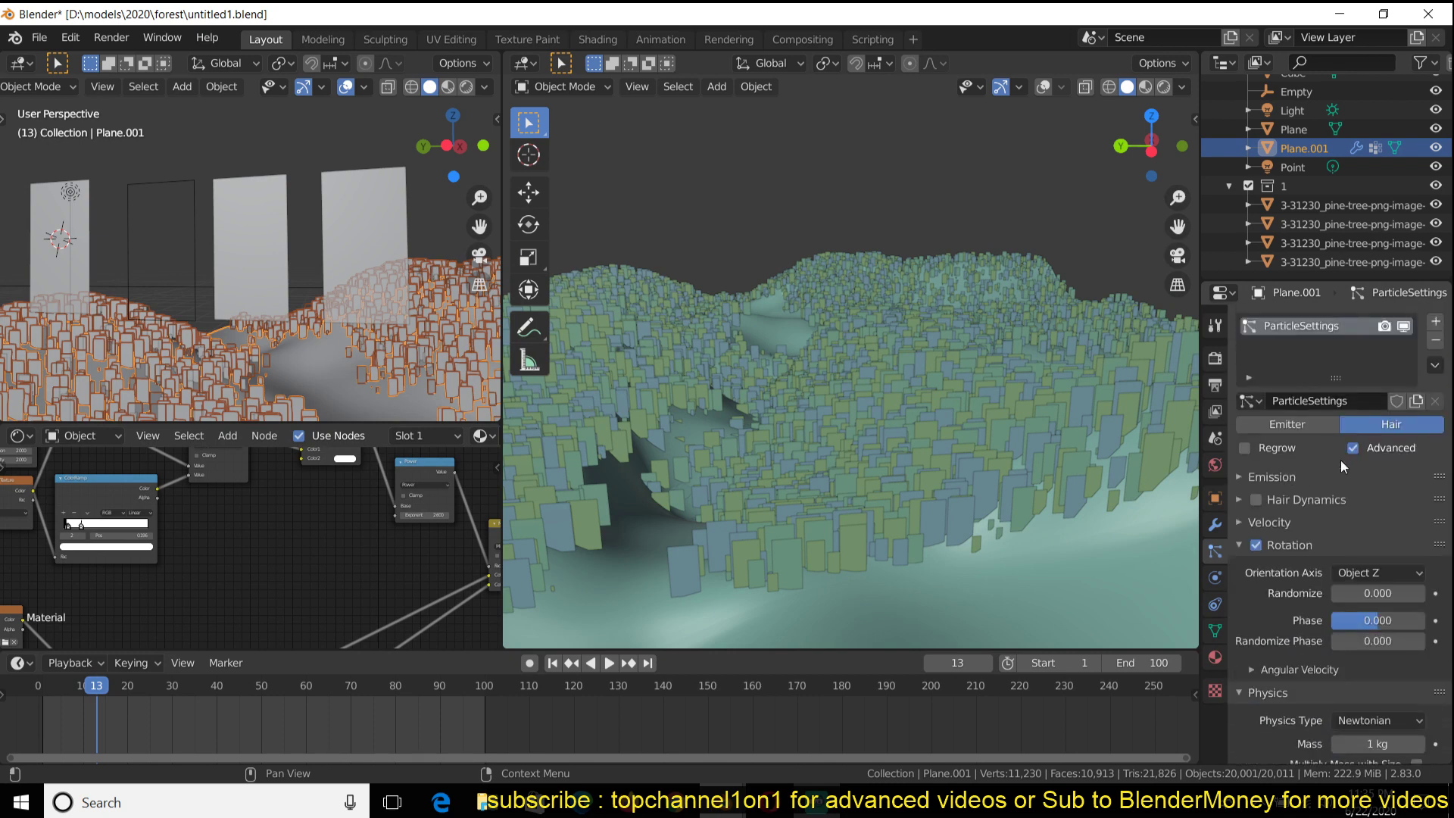
pyautogui.click(1352, 450)
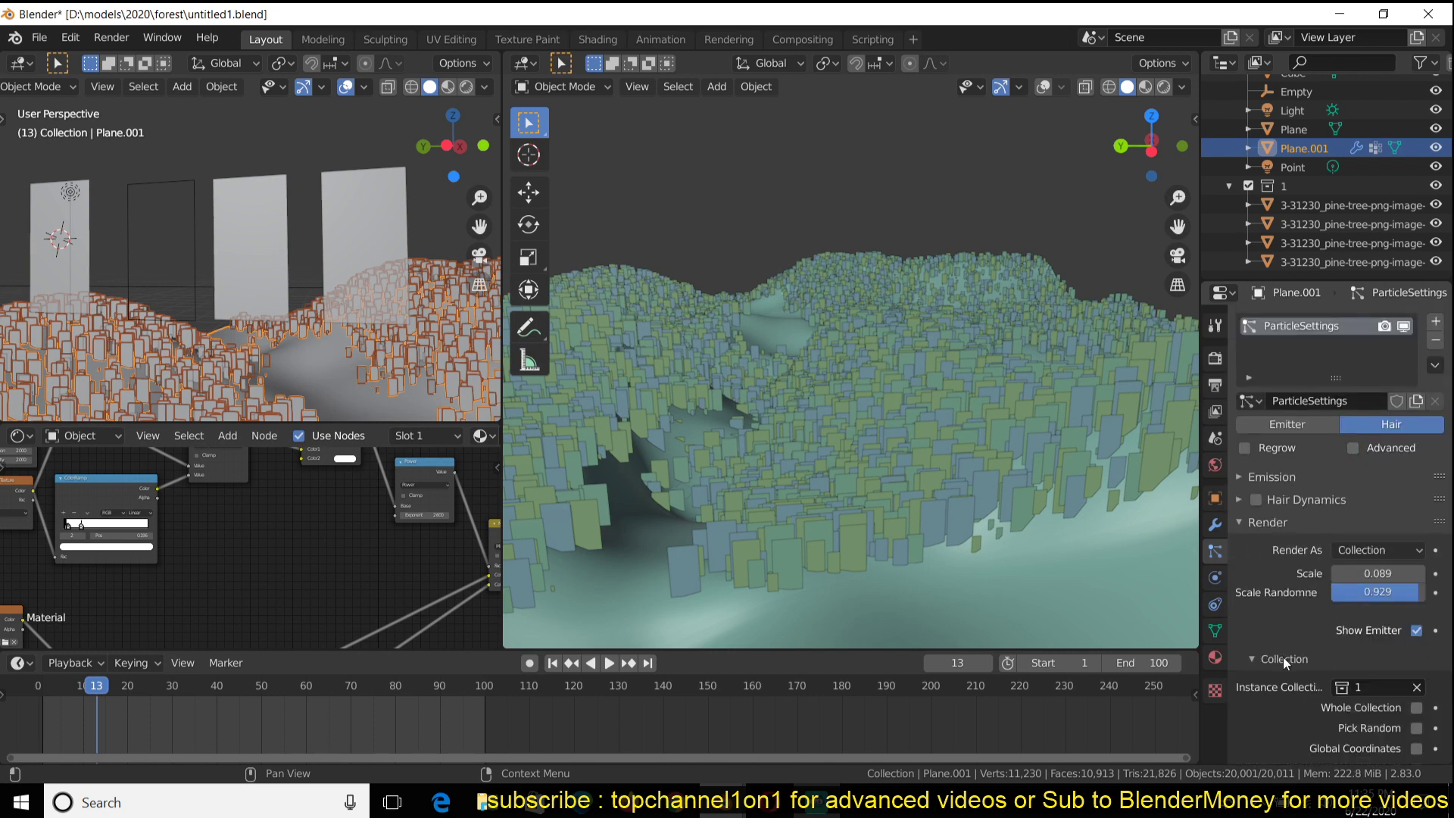
pyautogui.click(1353, 450)
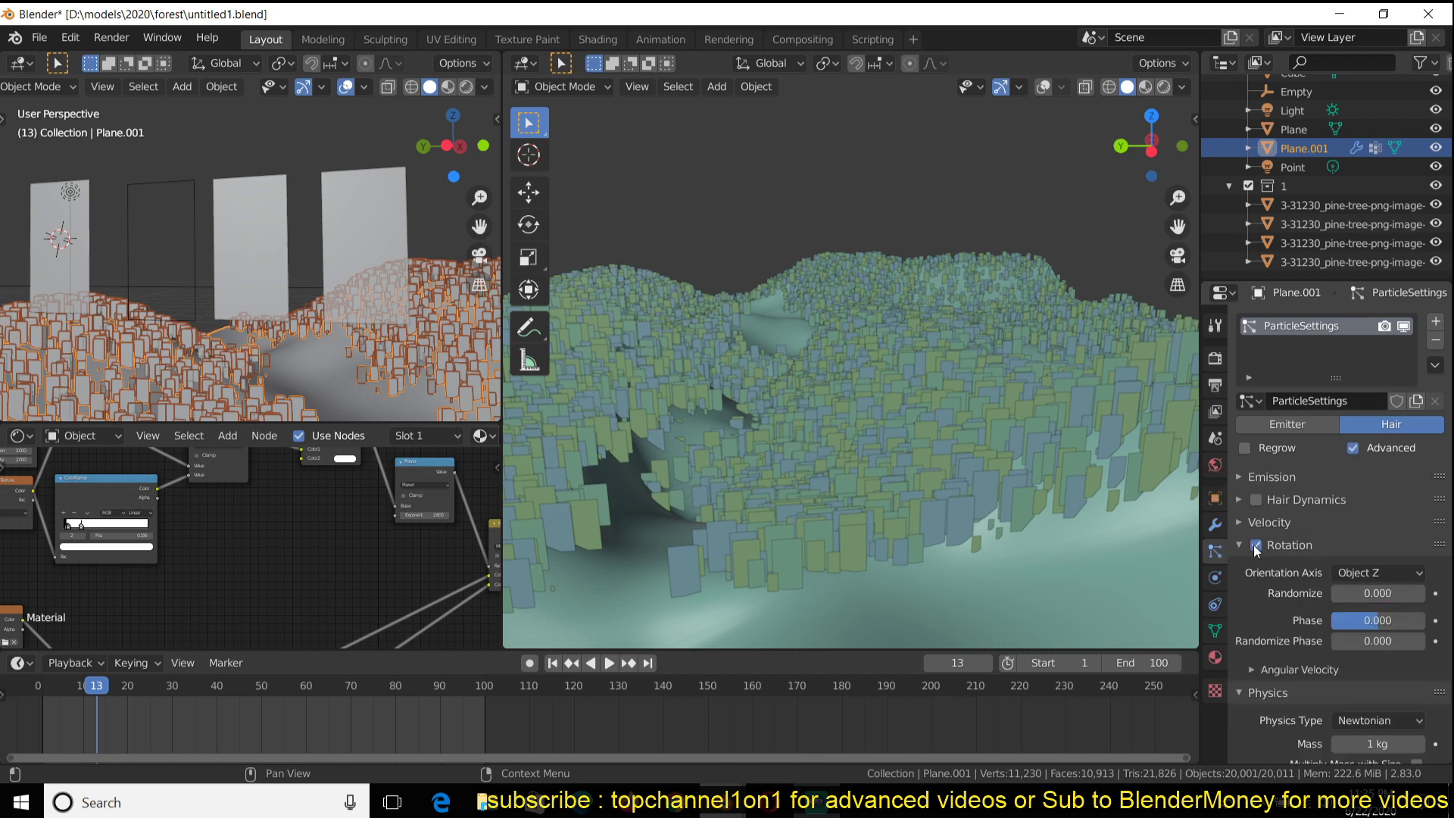
# - Try Normal and Velocity / Hair as the orientation axis for the particle rotation
pyautogui.click(1375, 573)
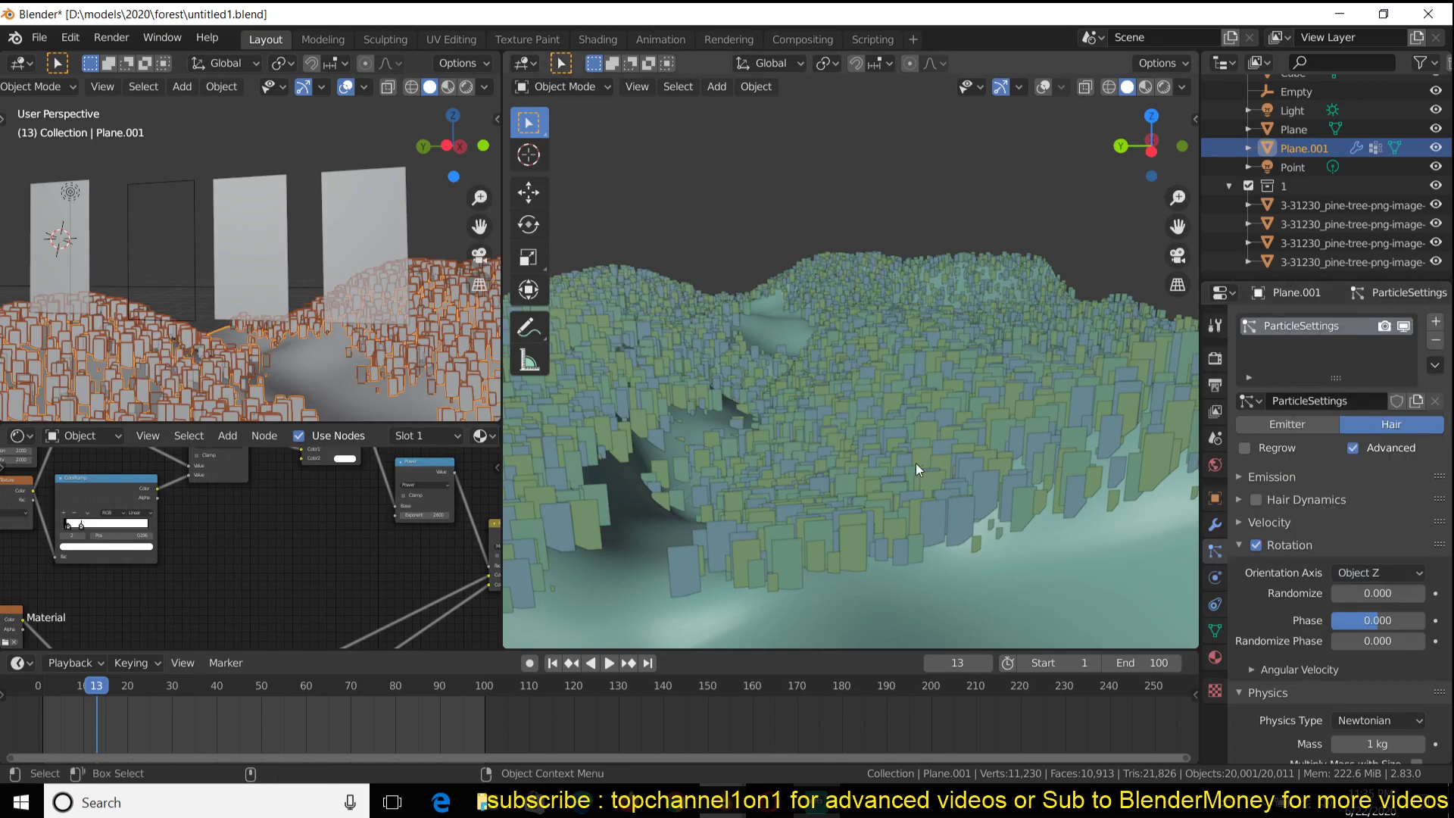
pyautogui.moveTo(916, 462); pyautogui.dragTo(867, 404, button='middle')
pyautogui.click(1372, 573)
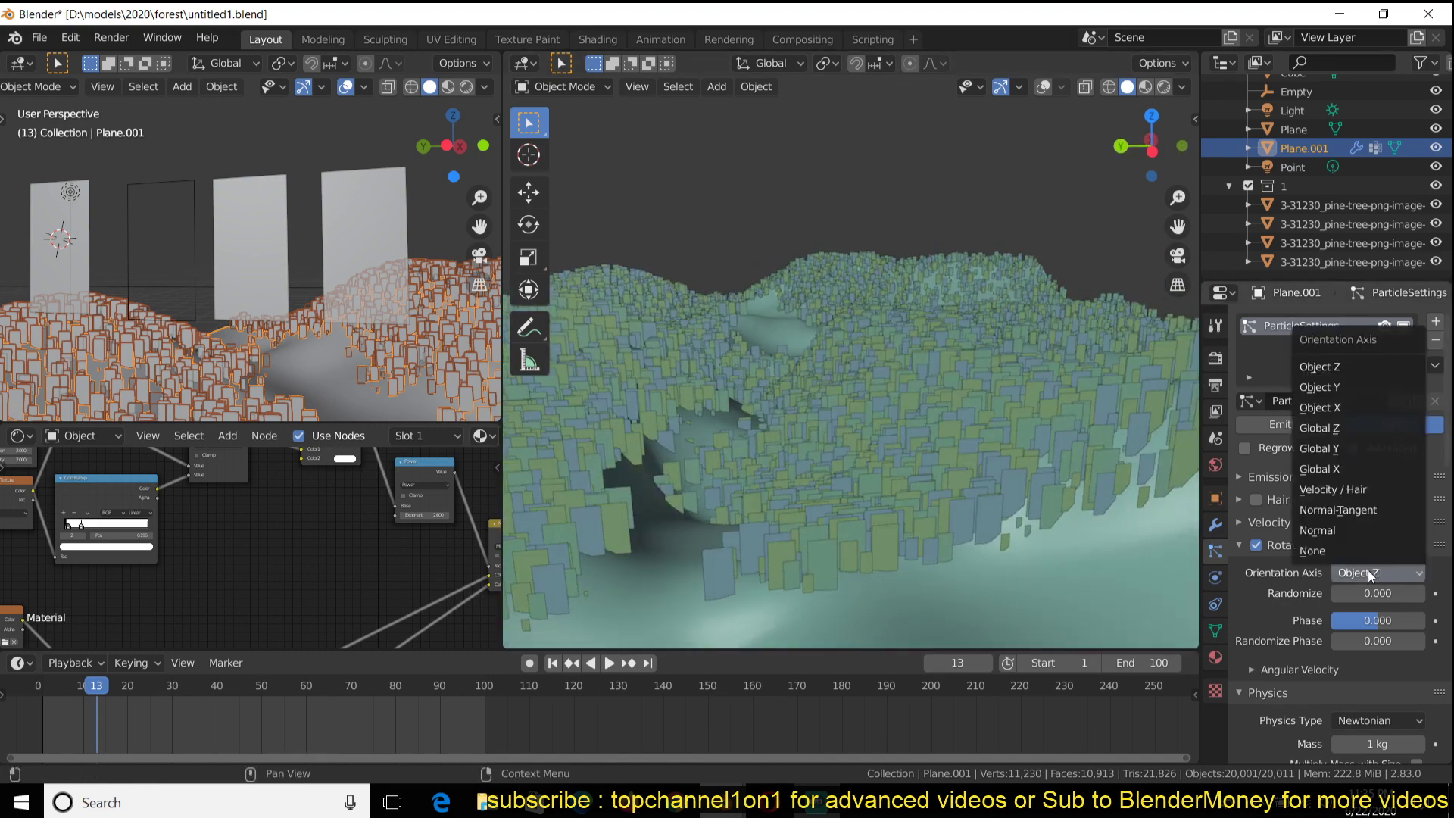
pyautogui.click(1348, 530)
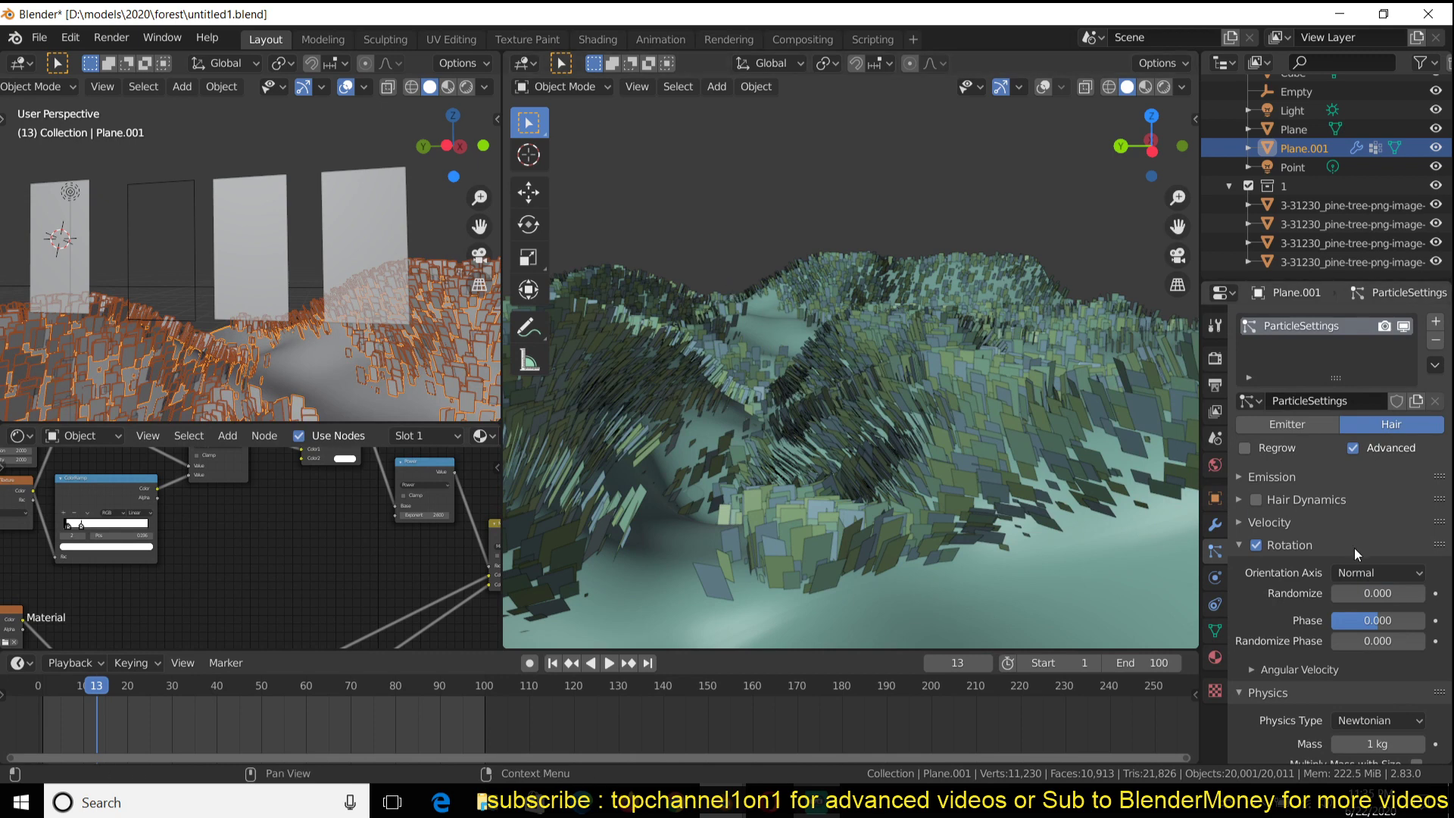
pyautogui.click(1365, 573)
pyautogui.click(1339, 491)
pyautogui.click(1364, 569)
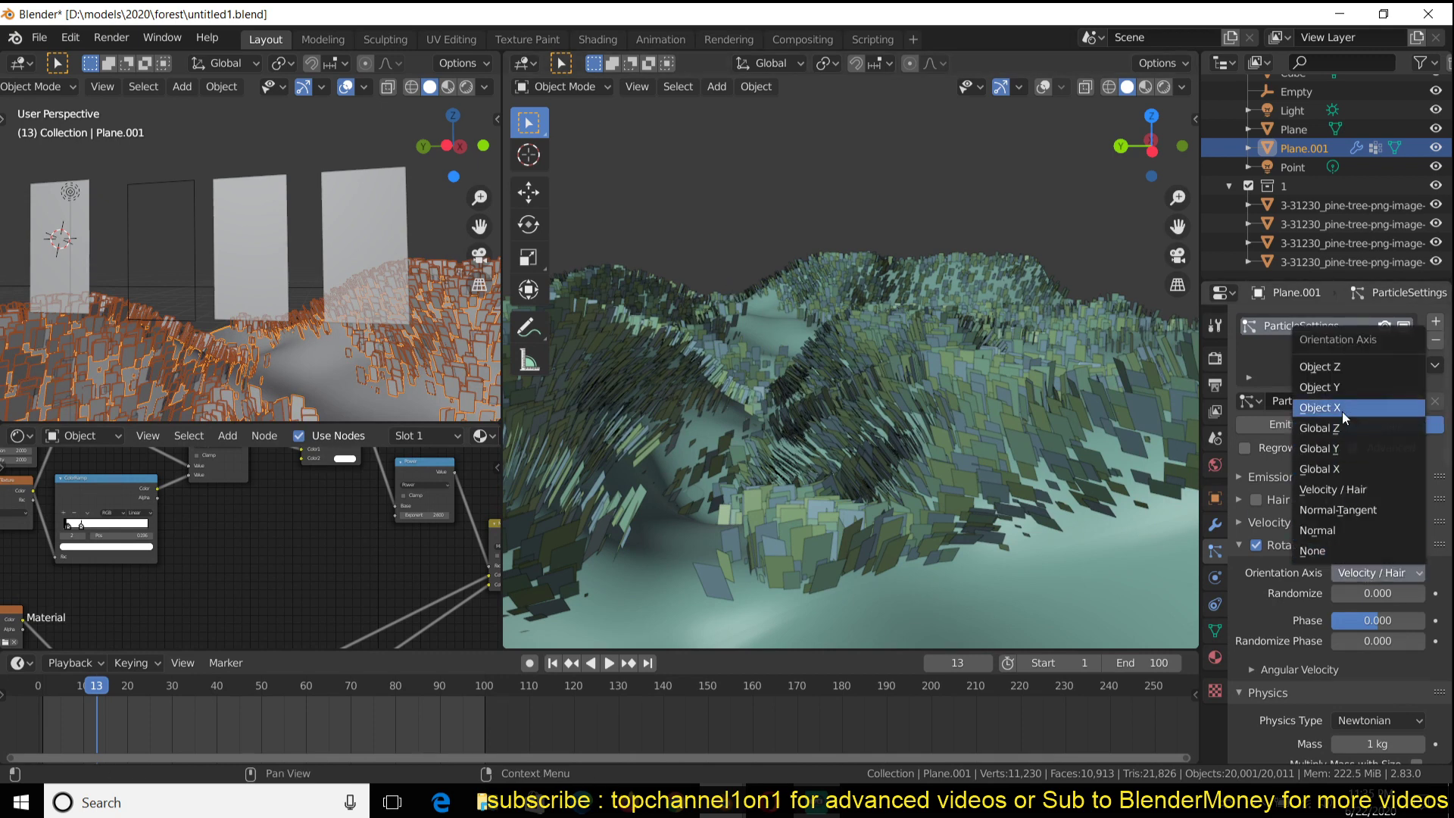
pyautogui.click(836, 811)
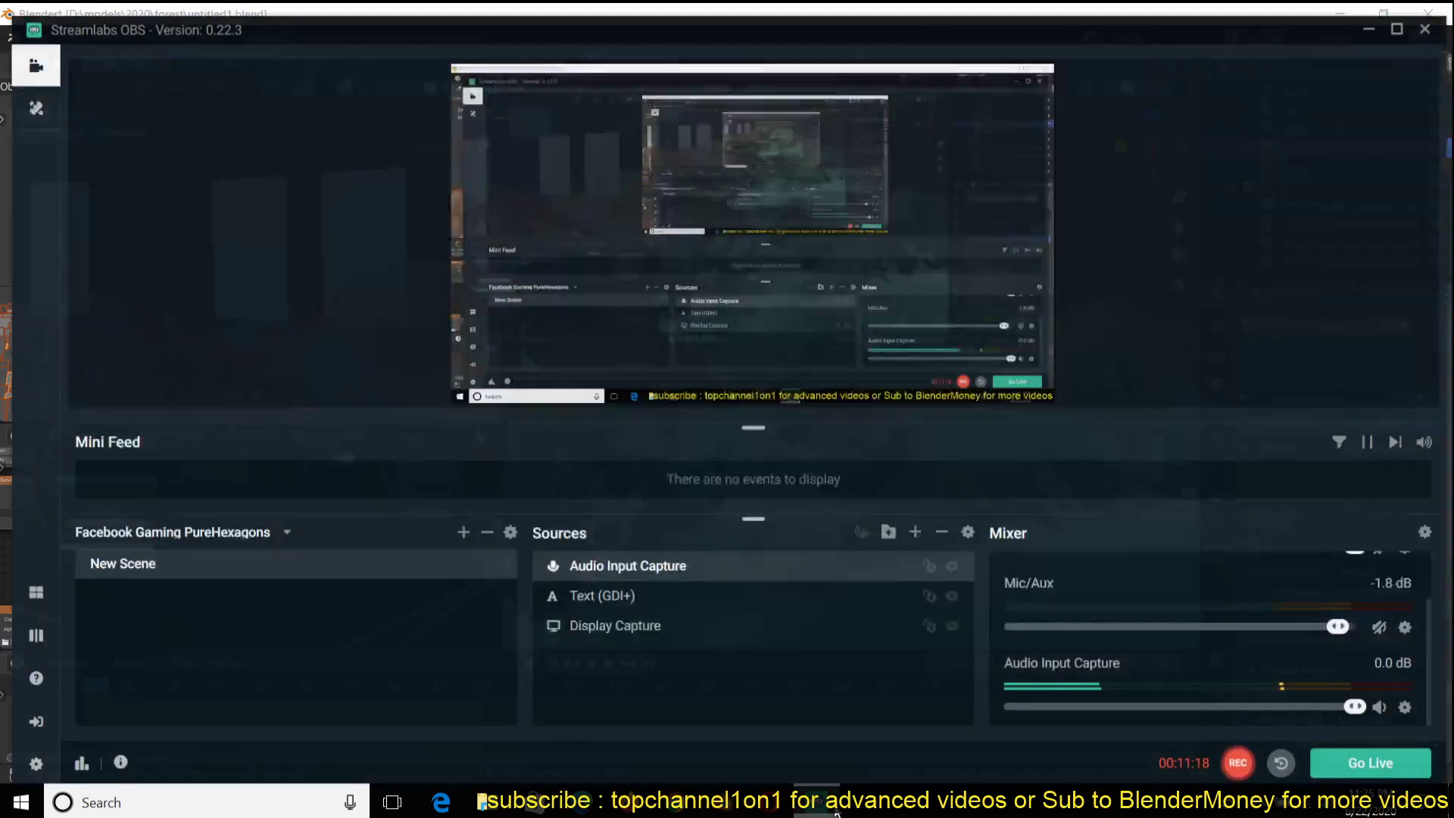
pyautogui.click(836, 810)
# - Set the particle rotation's orientation axis to Global Z and inspect the scattered planes
pyautogui.click(1370, 580)
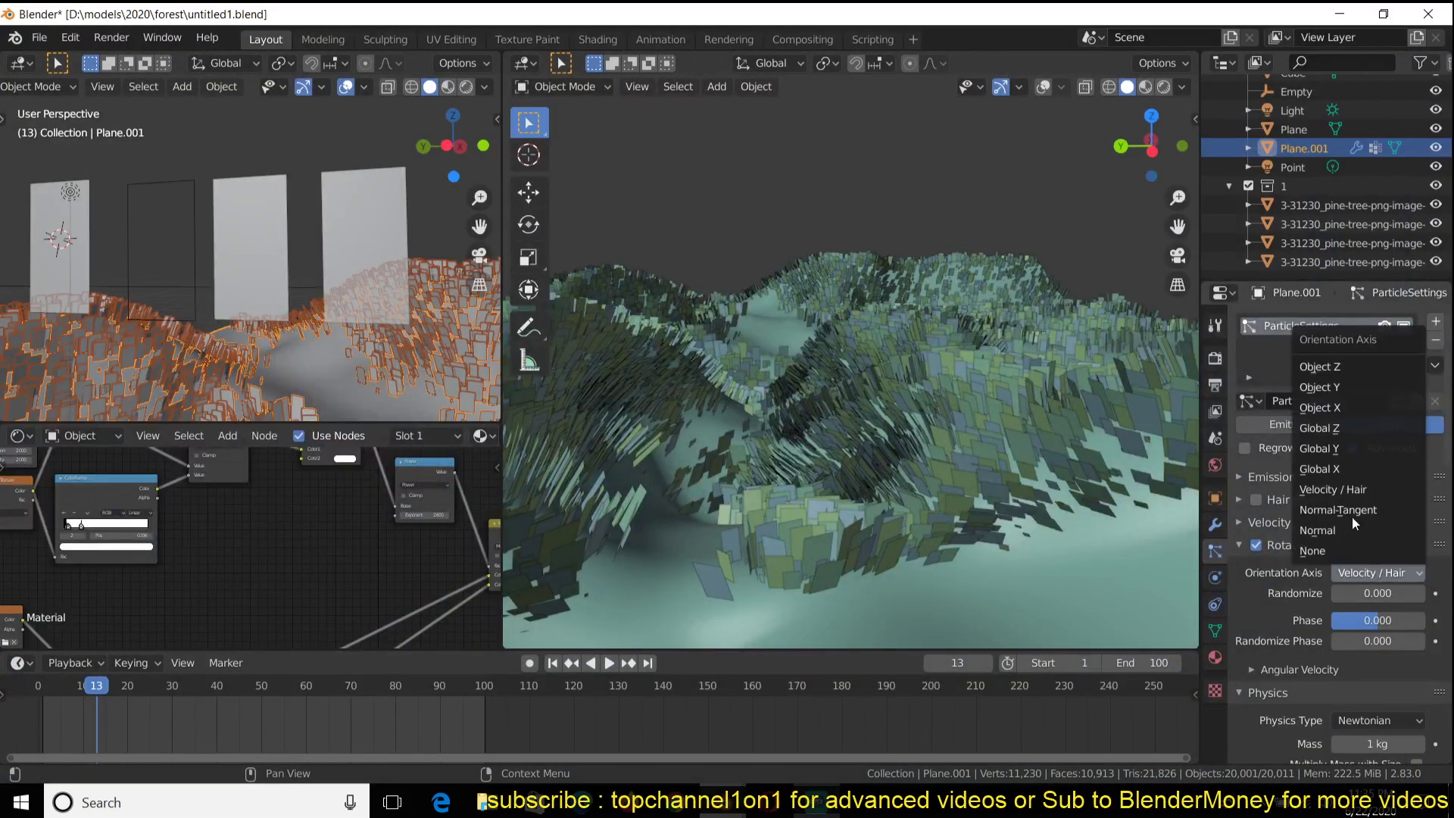
pyautogui.click(1343, 428)
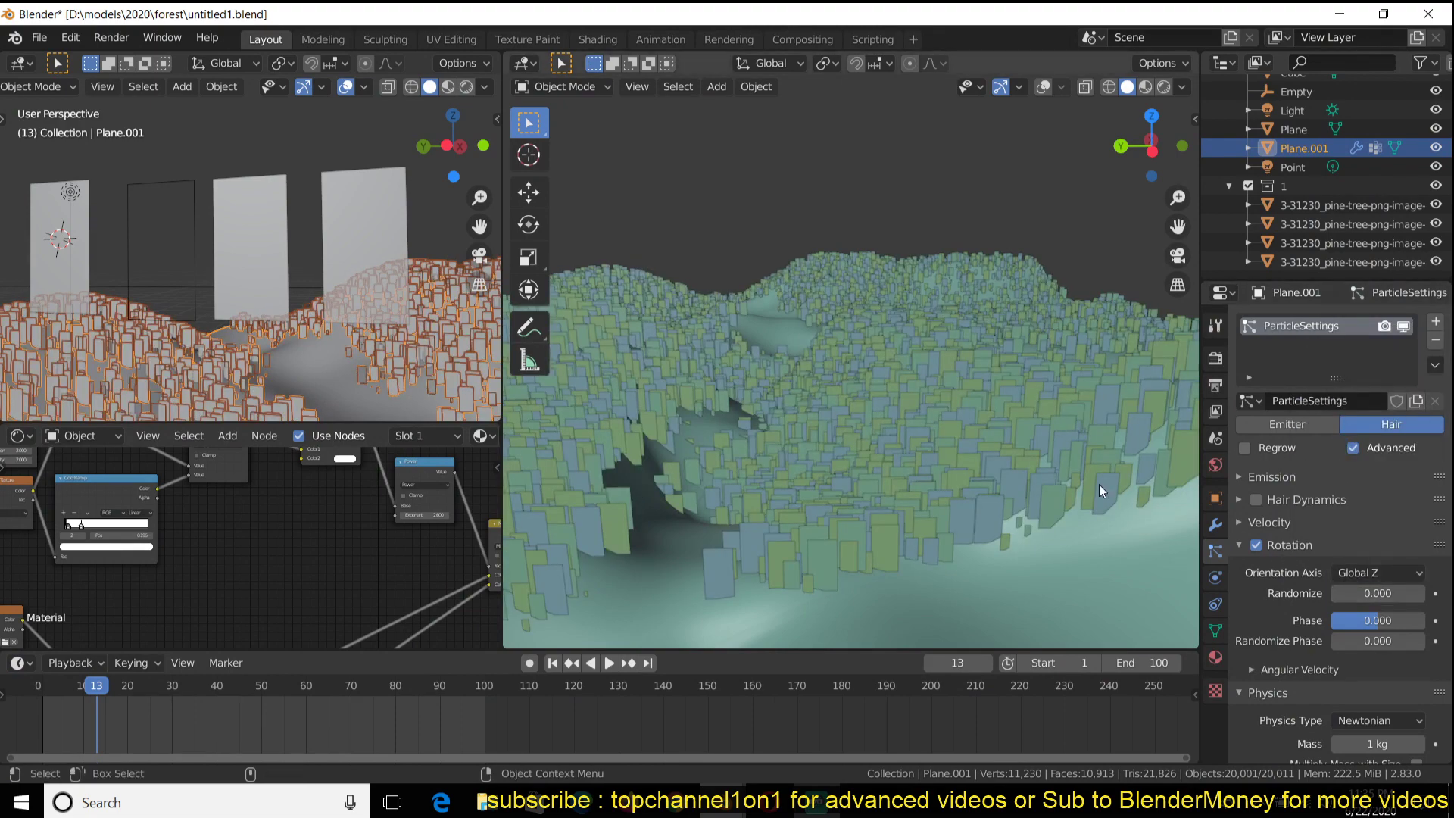
pyautogui.moveTo(1099, 484); pyautogui.dragTo(971, 382, button='middle')
pyautogui.scroll(1, 963, 458)
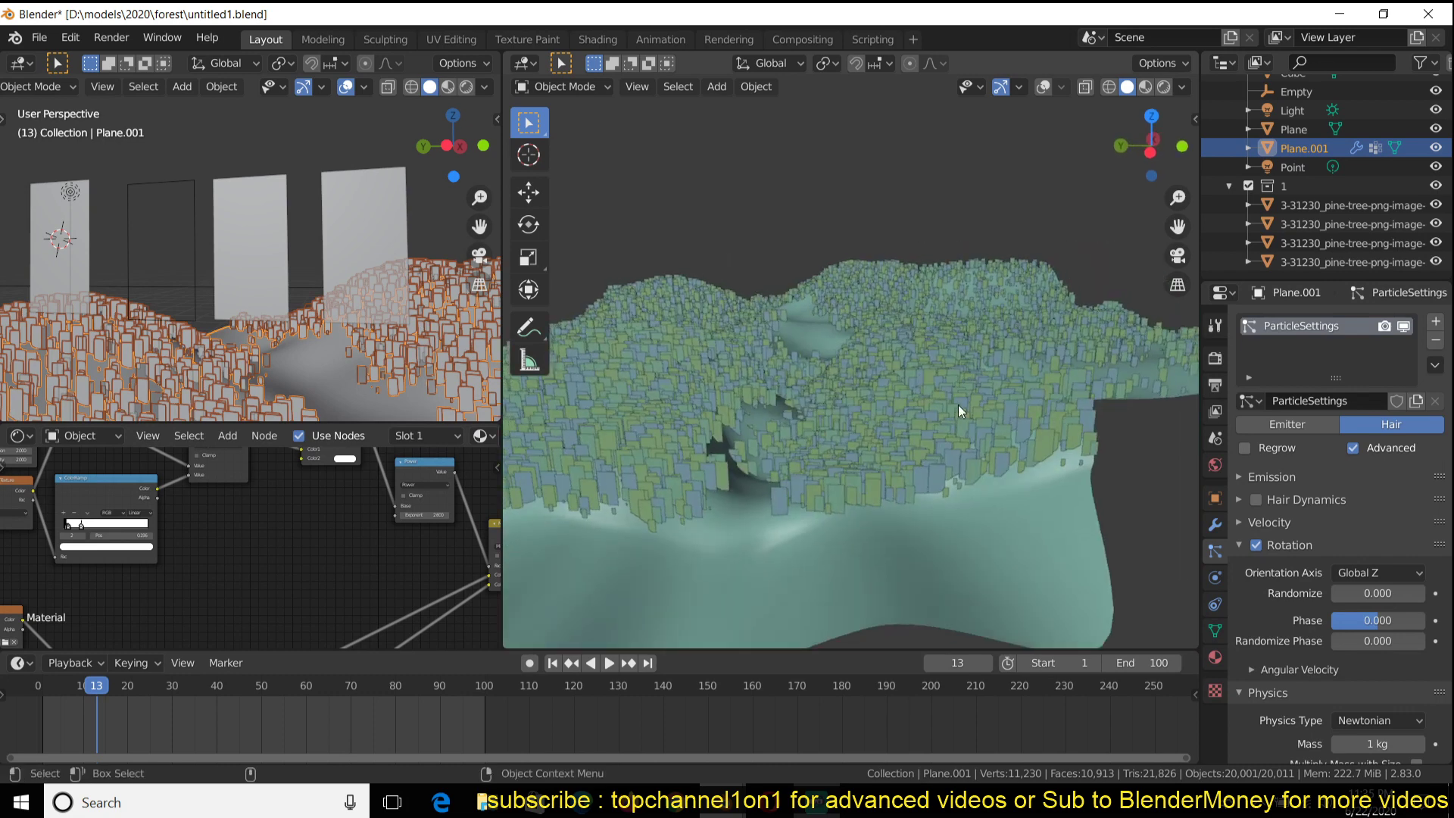
# - Review the particle rotation, physics and render settings, and expand the Velocity and Emission settings
pyautogui.scroll(-6, 1333, 585)
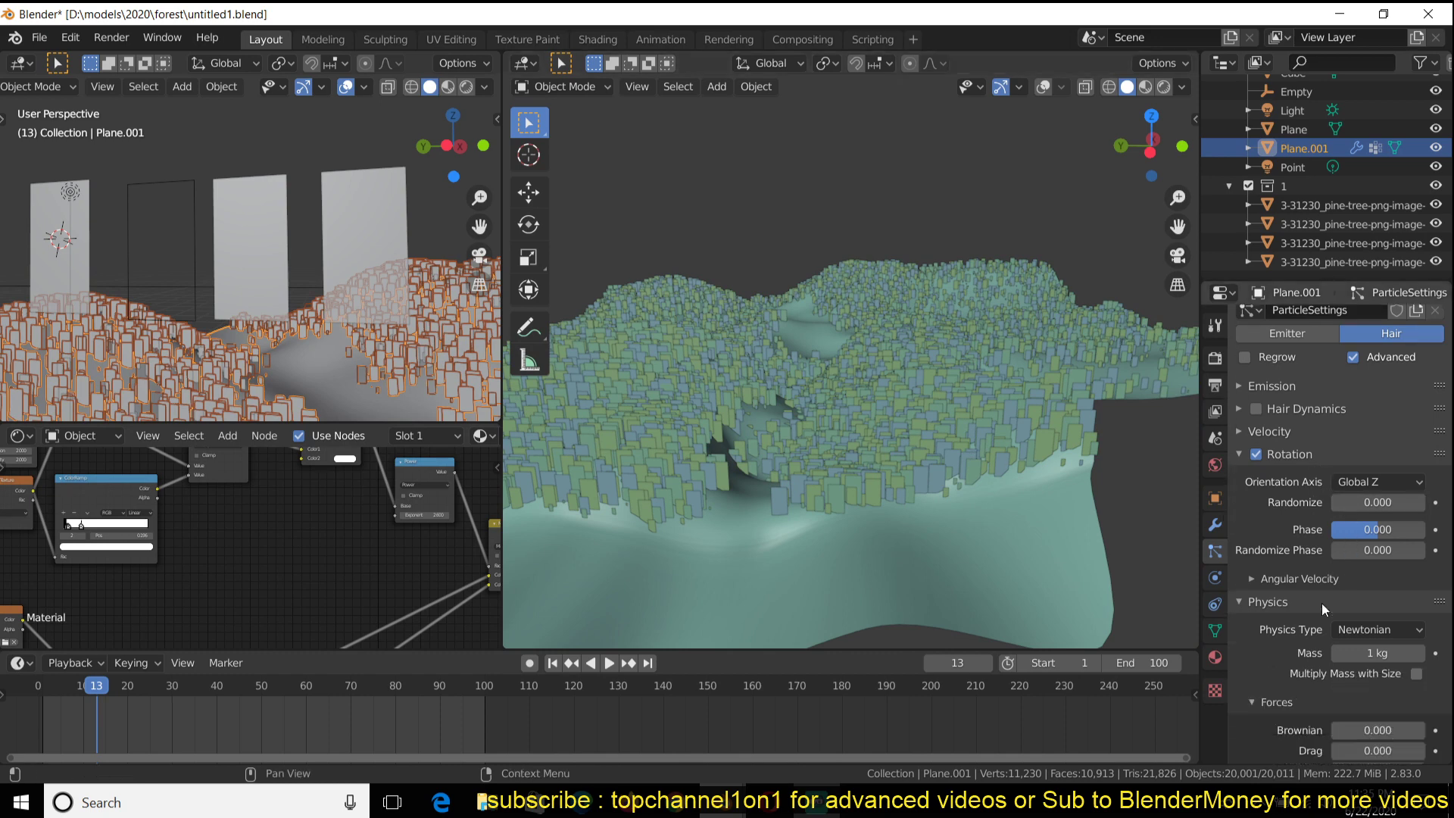
pyautogui.scroll(-6, 1281, 615)
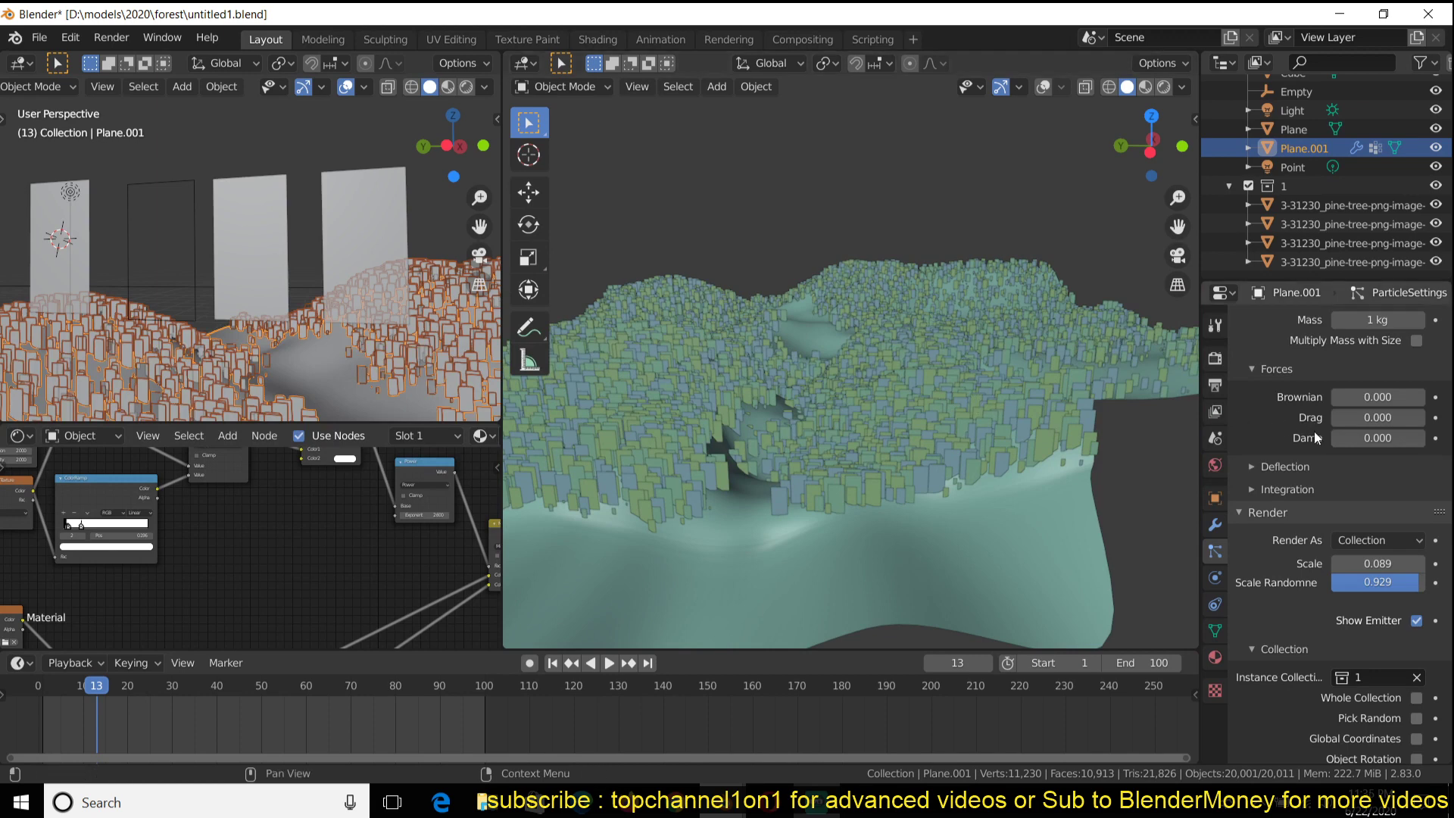
pyautogui.scroll(6, 1315, 430)
pyautogui.scroll(4, 1315, 432)
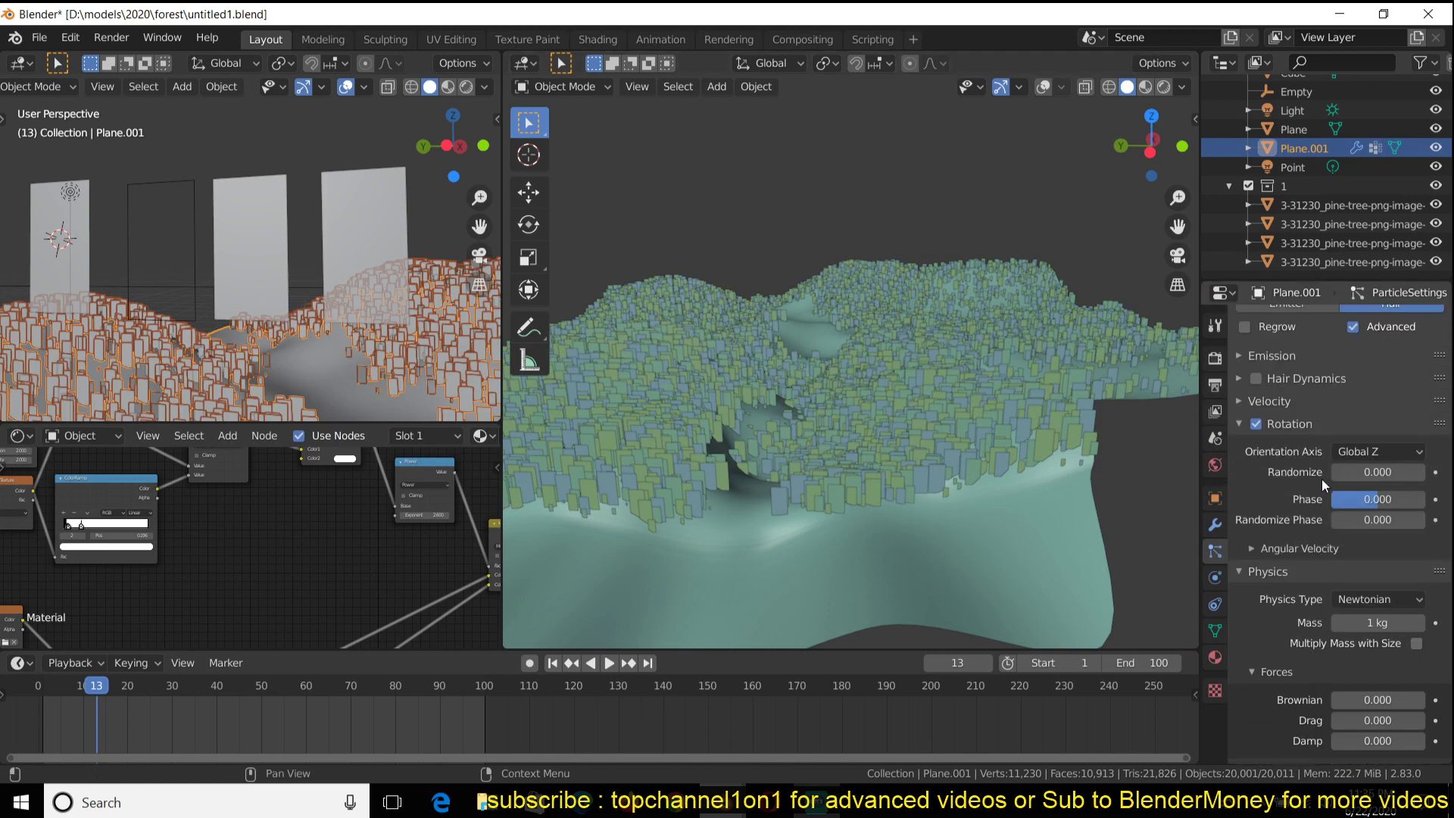
pyautogui.scroll(3, 1301, 427)
pyautogui.click(1303, 491)
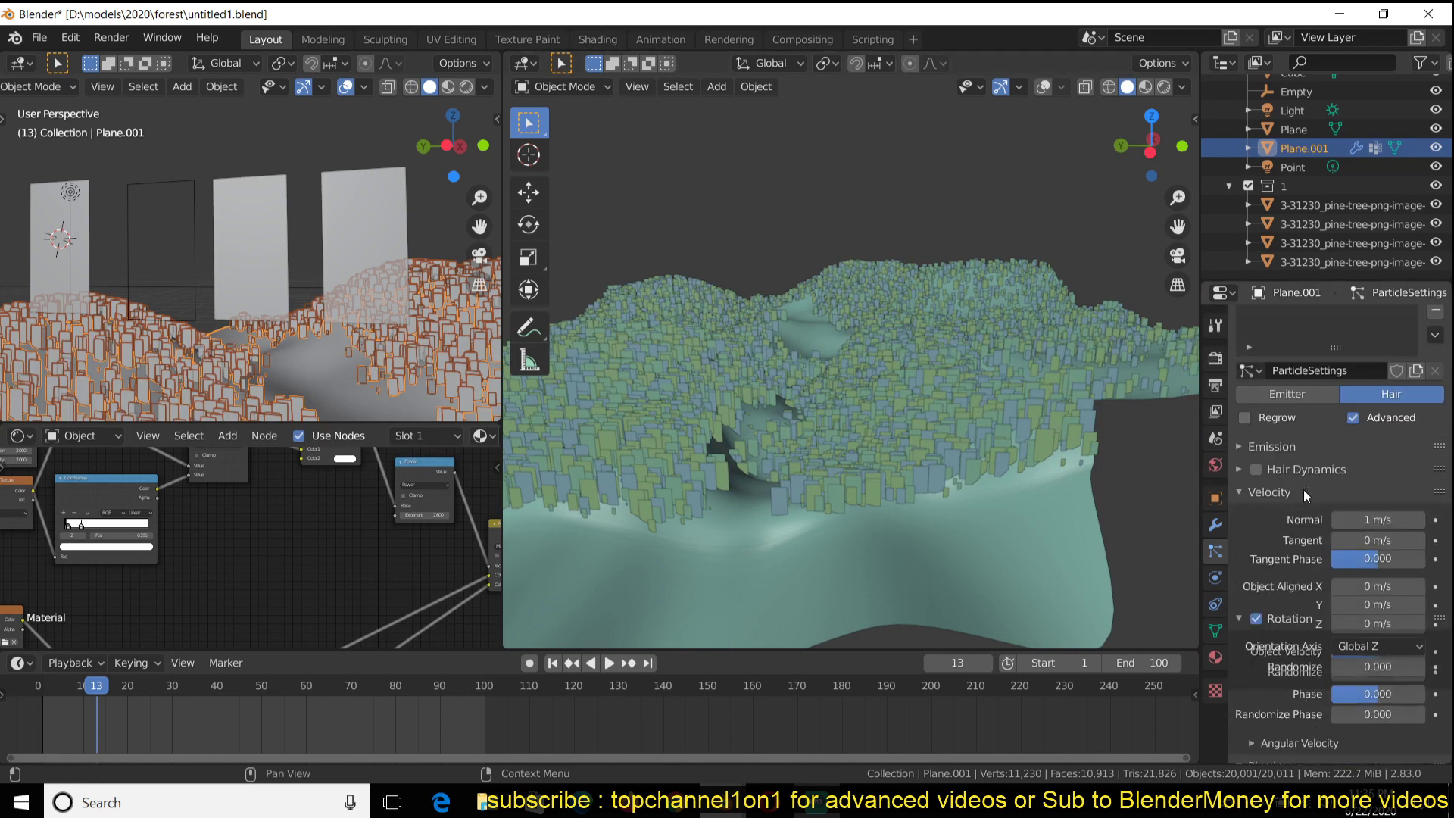
pyautogui.click(1298, 441)
# - Inspect the scattered planes on the terrain up close in the large viewport
pyautogui.moveTo(898, 434); pyautogui.dragTo(924, 390, button='middle')
pyautogui.scroll(5, 911, 406)
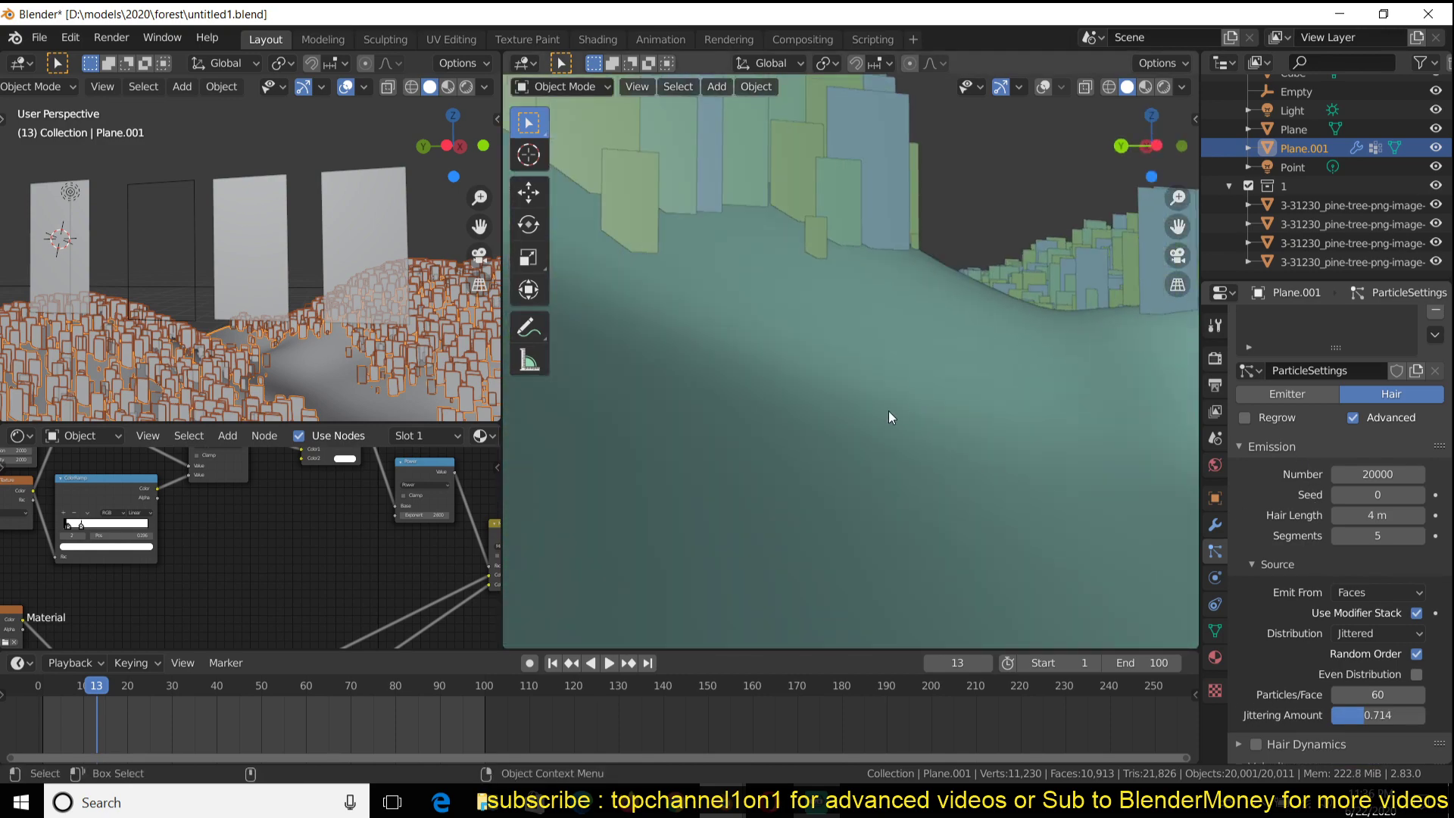
pyautogui.scroll(-5, 883, 428)
pyautogui.scroll(1, 875, 447)
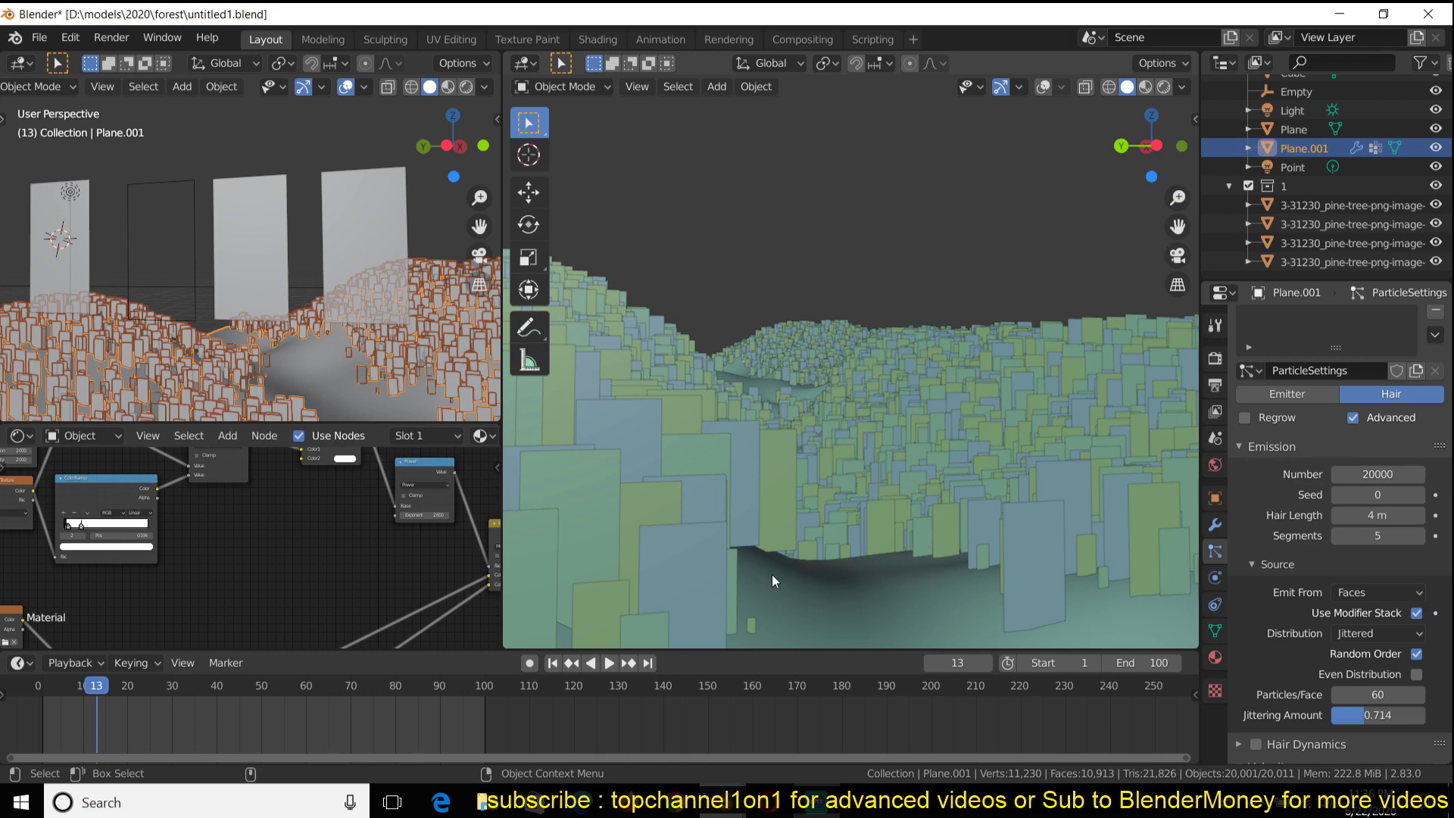
# - Check the terrain's modifier stack, including the Subdivision modifier, and return to the particle settings
pyautogui.click(1215, 524)
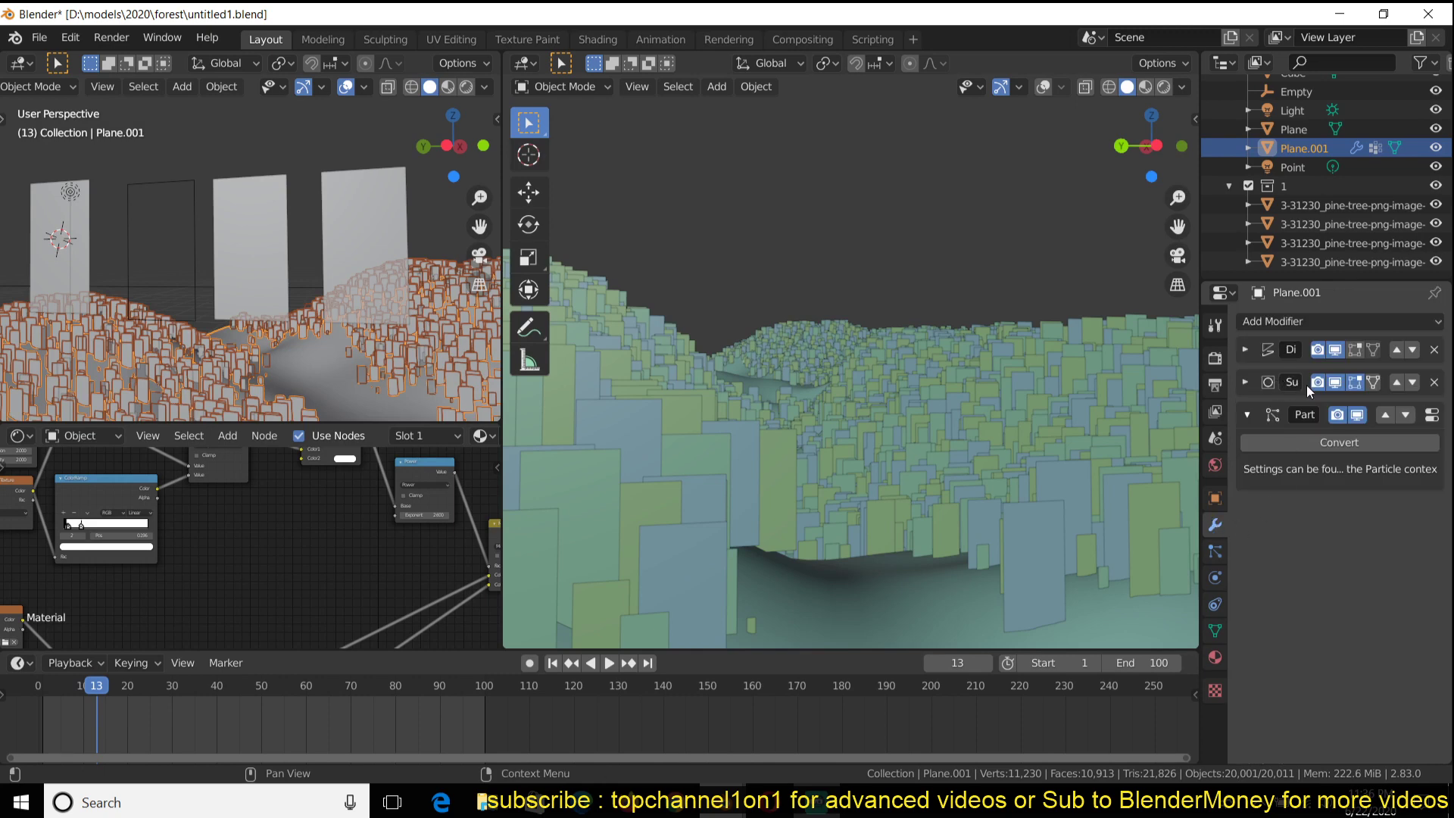
pyautogui.click(1245, 383)
pyautogui.click(1246, 384)
pyautogui.click(1434, 419)
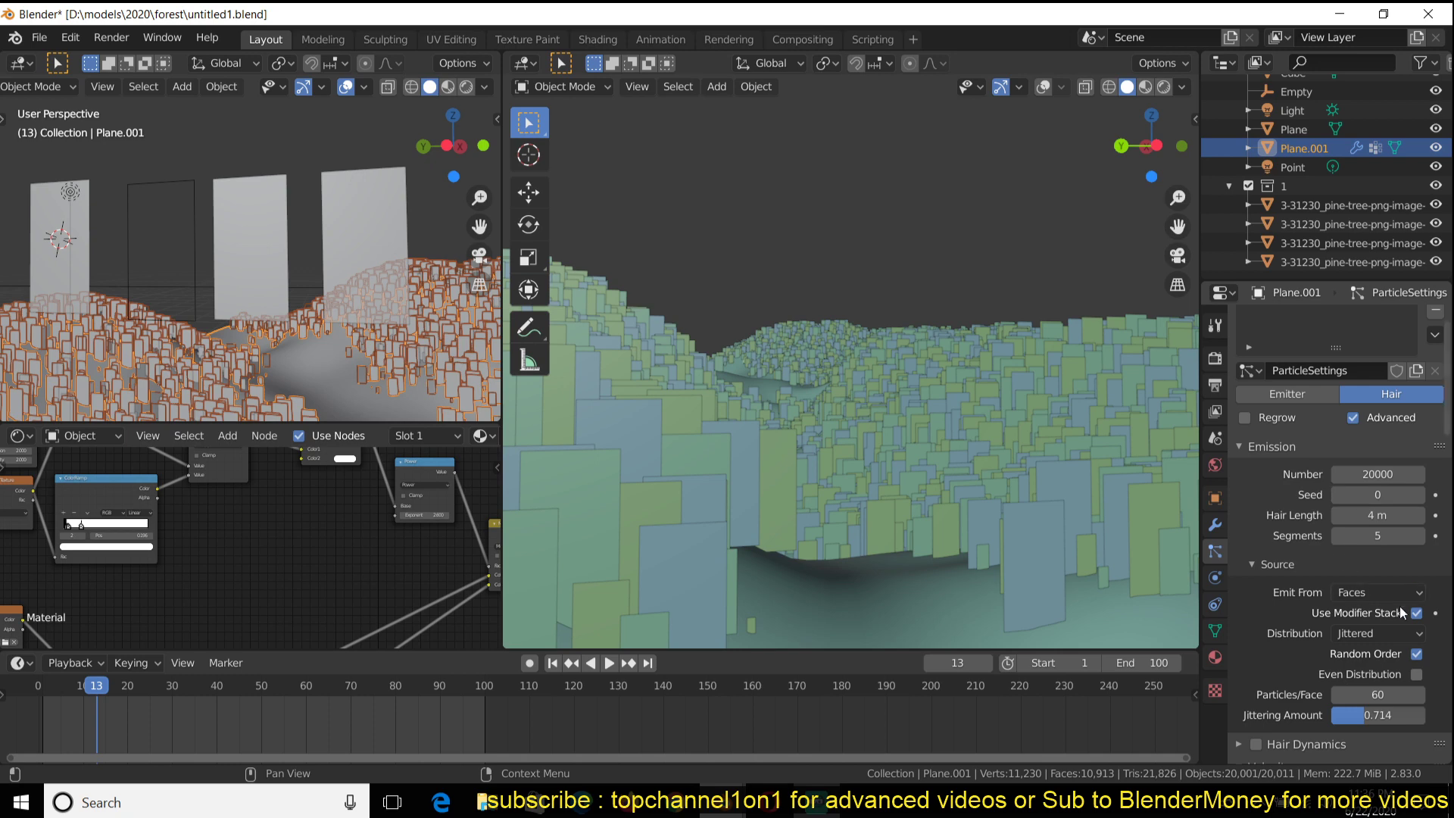
pyautogui.scroll(-1, 1400, 606)
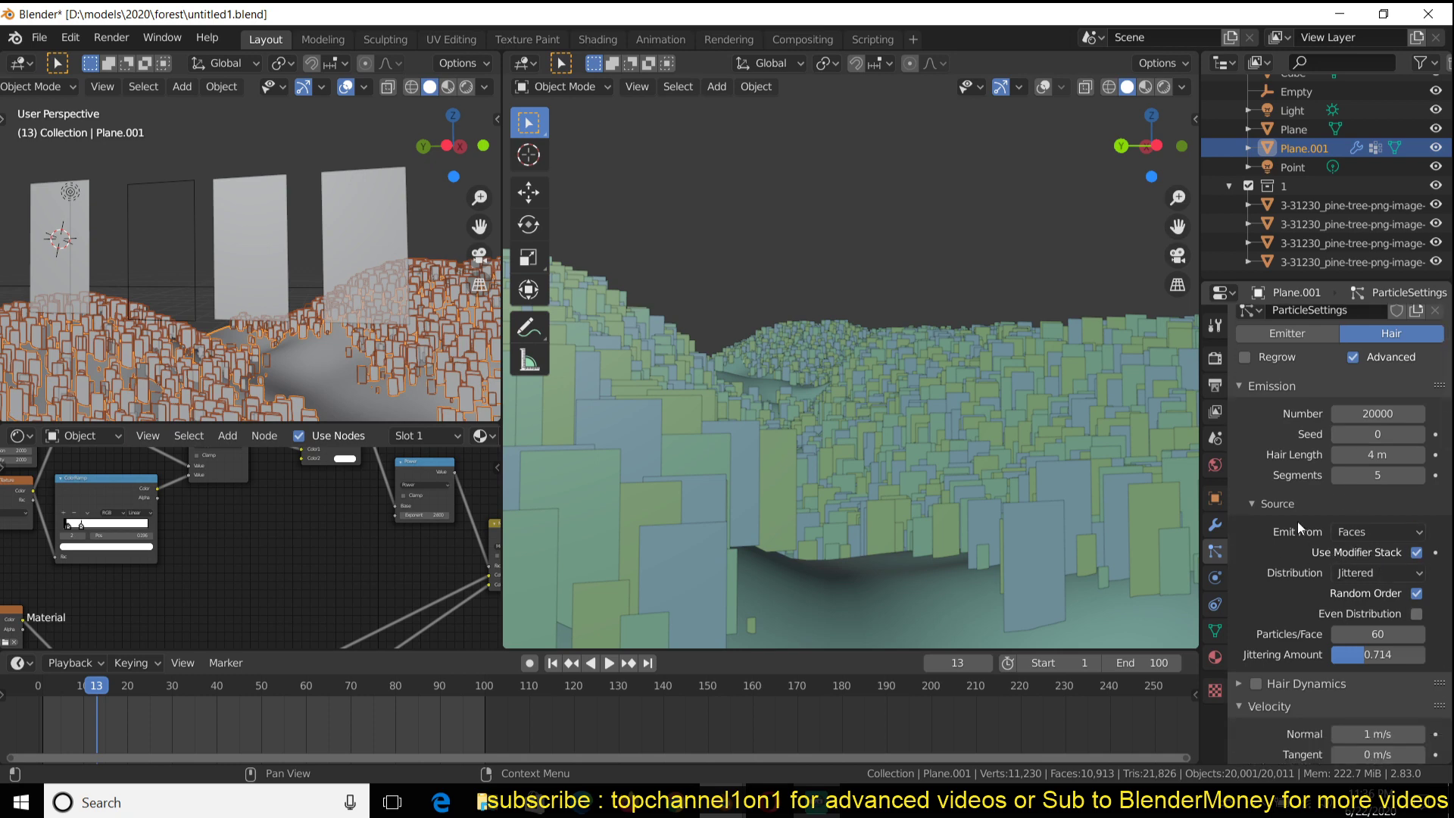
# - Turn Use Modifier Stack off and back on in the emission Source settings to compare the plane placement
pyautogui.click(1280, 506)
pyautogui.click(1277, 504)
pyautogui.click(1413, 552)
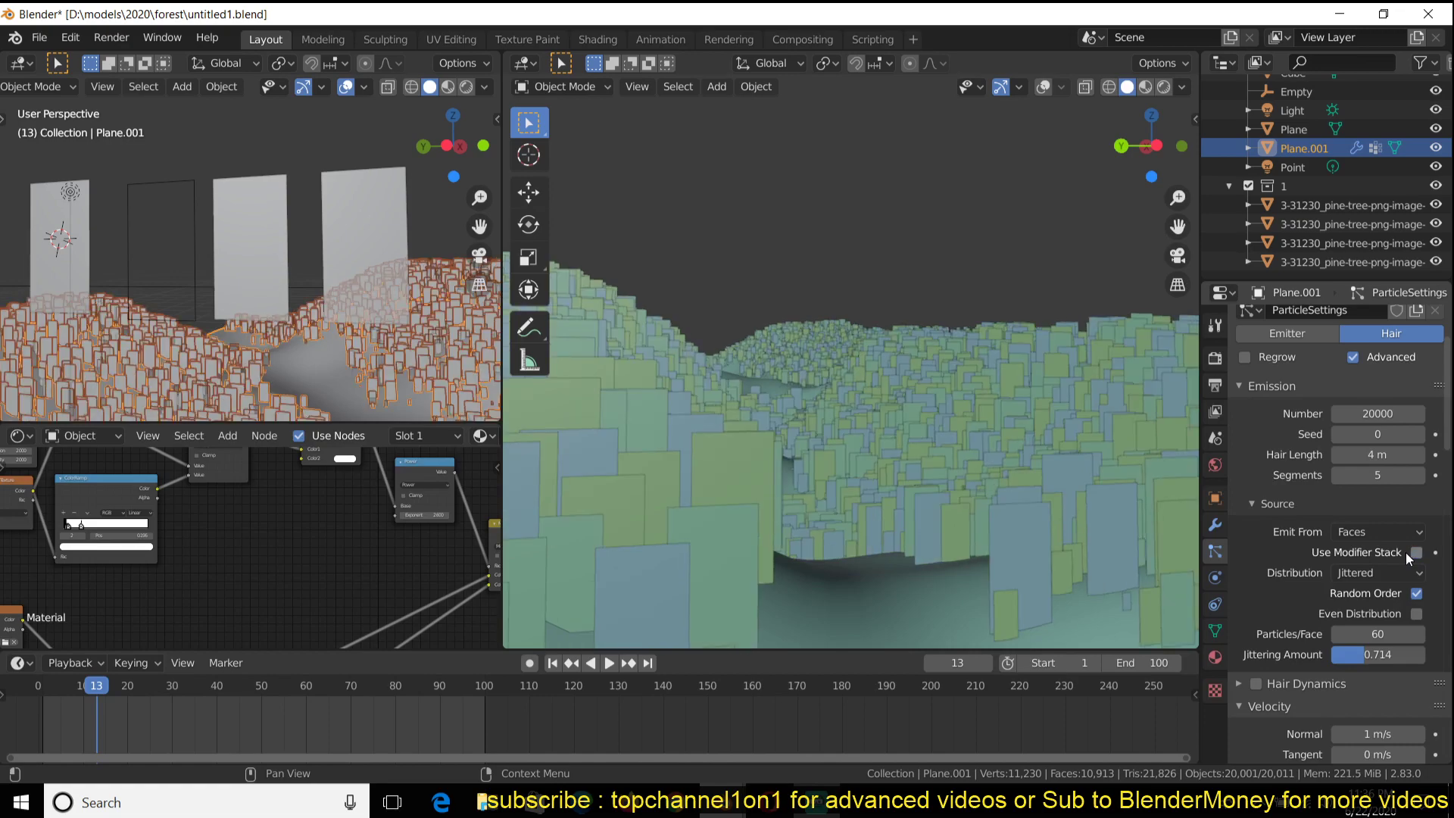
pyautogui.click(1406, 552)
pyautogui.moveTo(798, 412); pyautogui.dragTo(967, 434, button='middle')
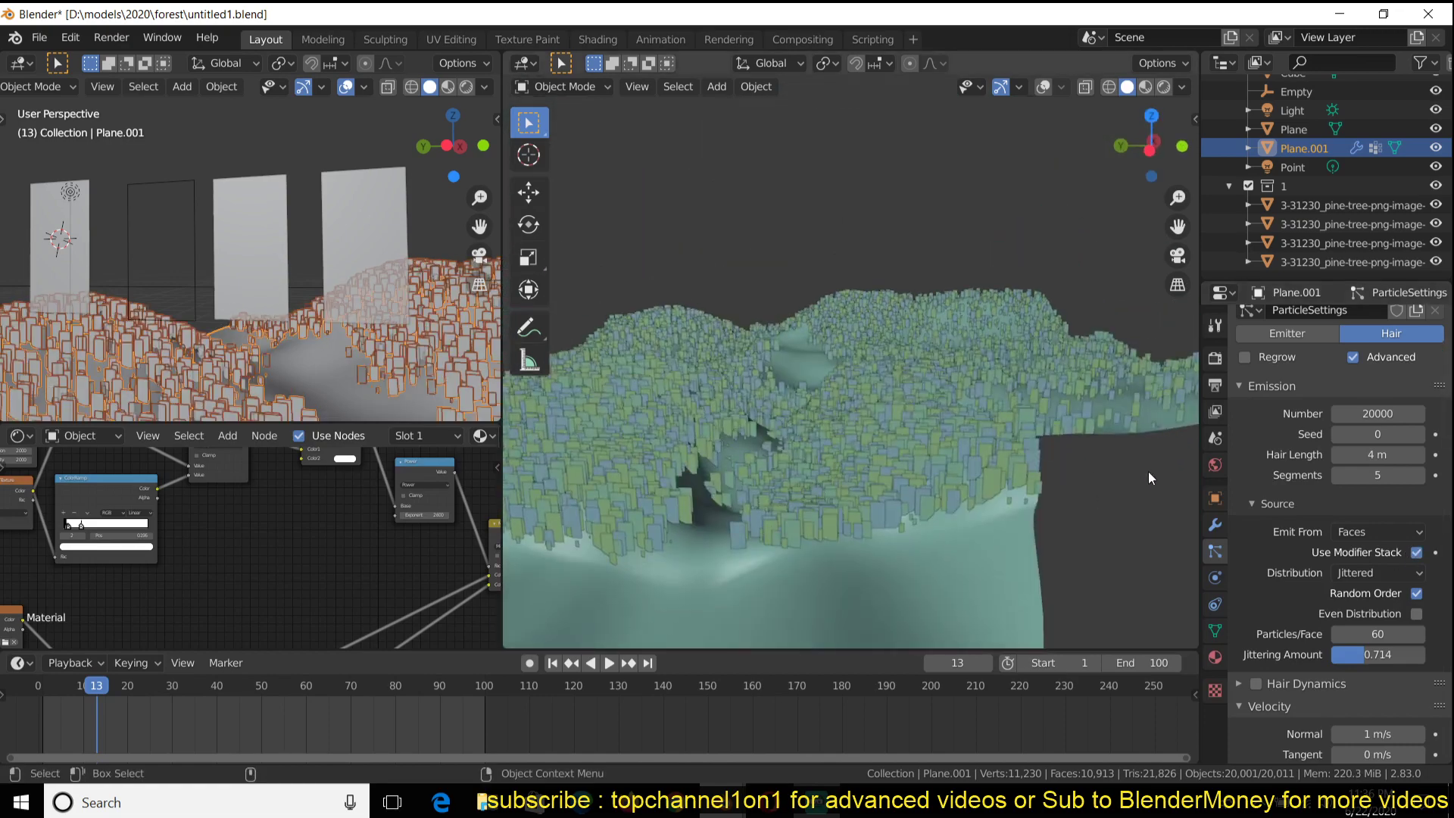
# - Switch the large viewport to Material Preview shading and inspect the textured forest from above
pyautogui.scroll(-8, 1341, 591)
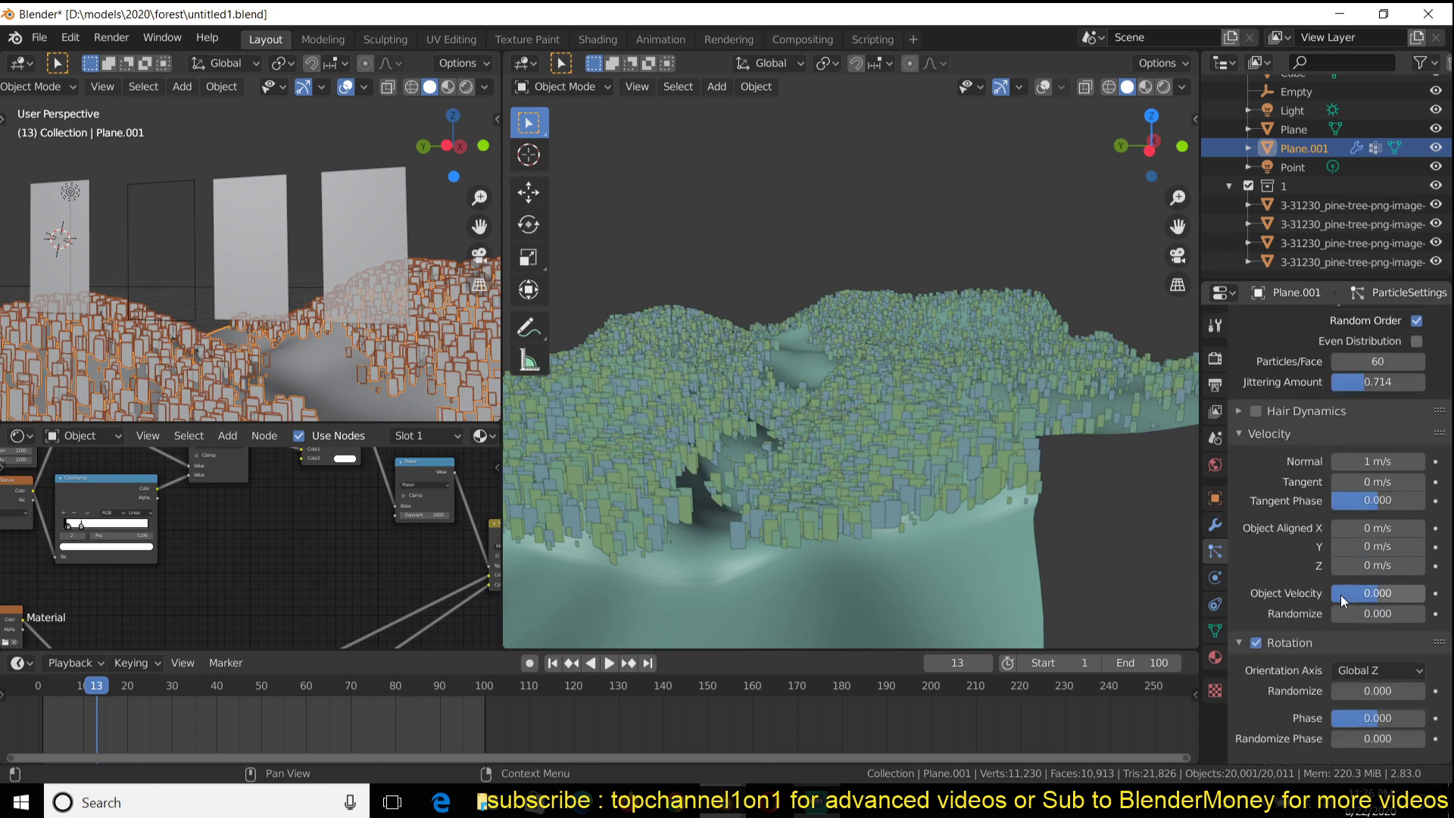
pyautogui.scroll(-4, 1341, 596)
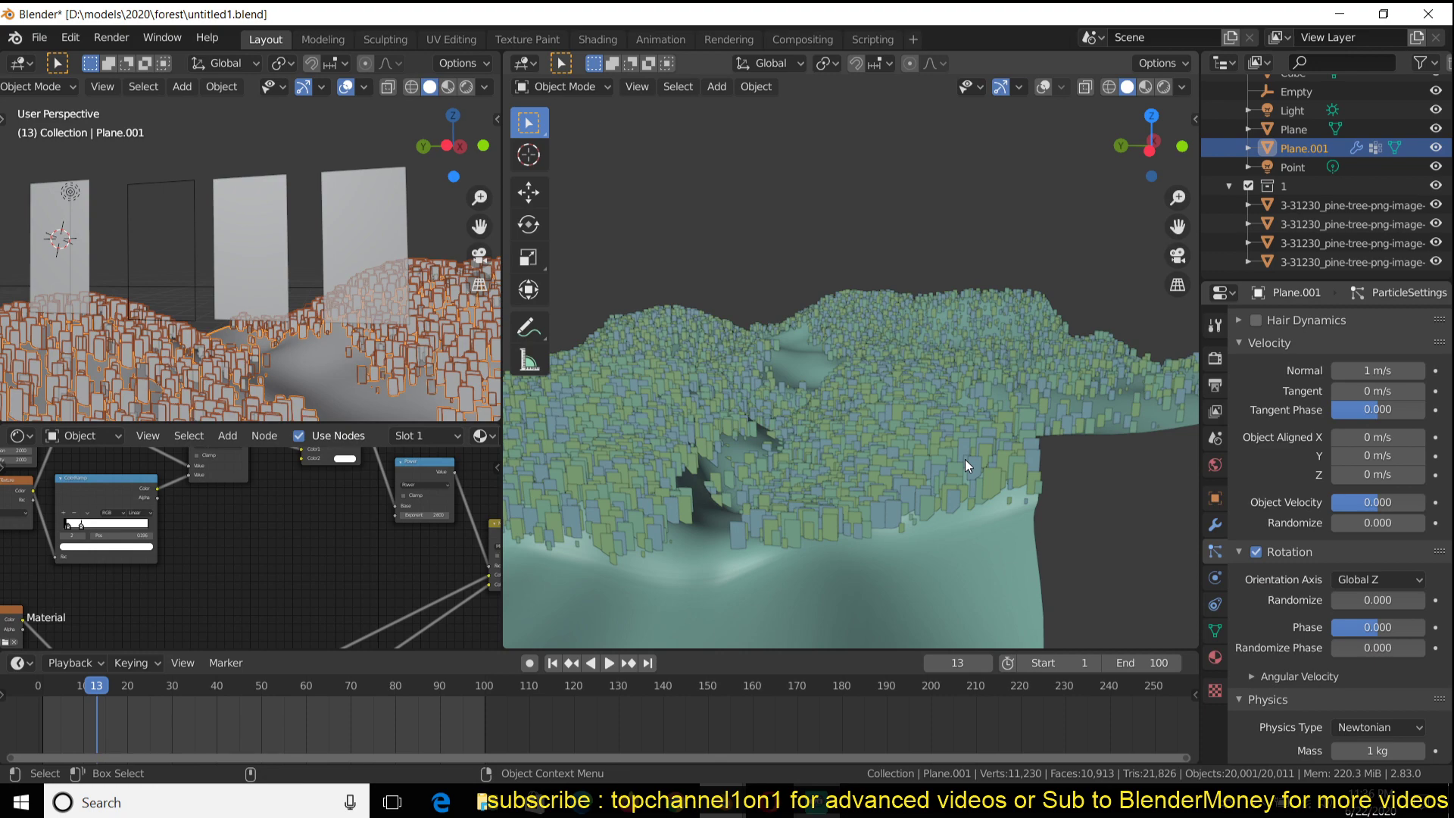
pyautogui.click(1146, 88)
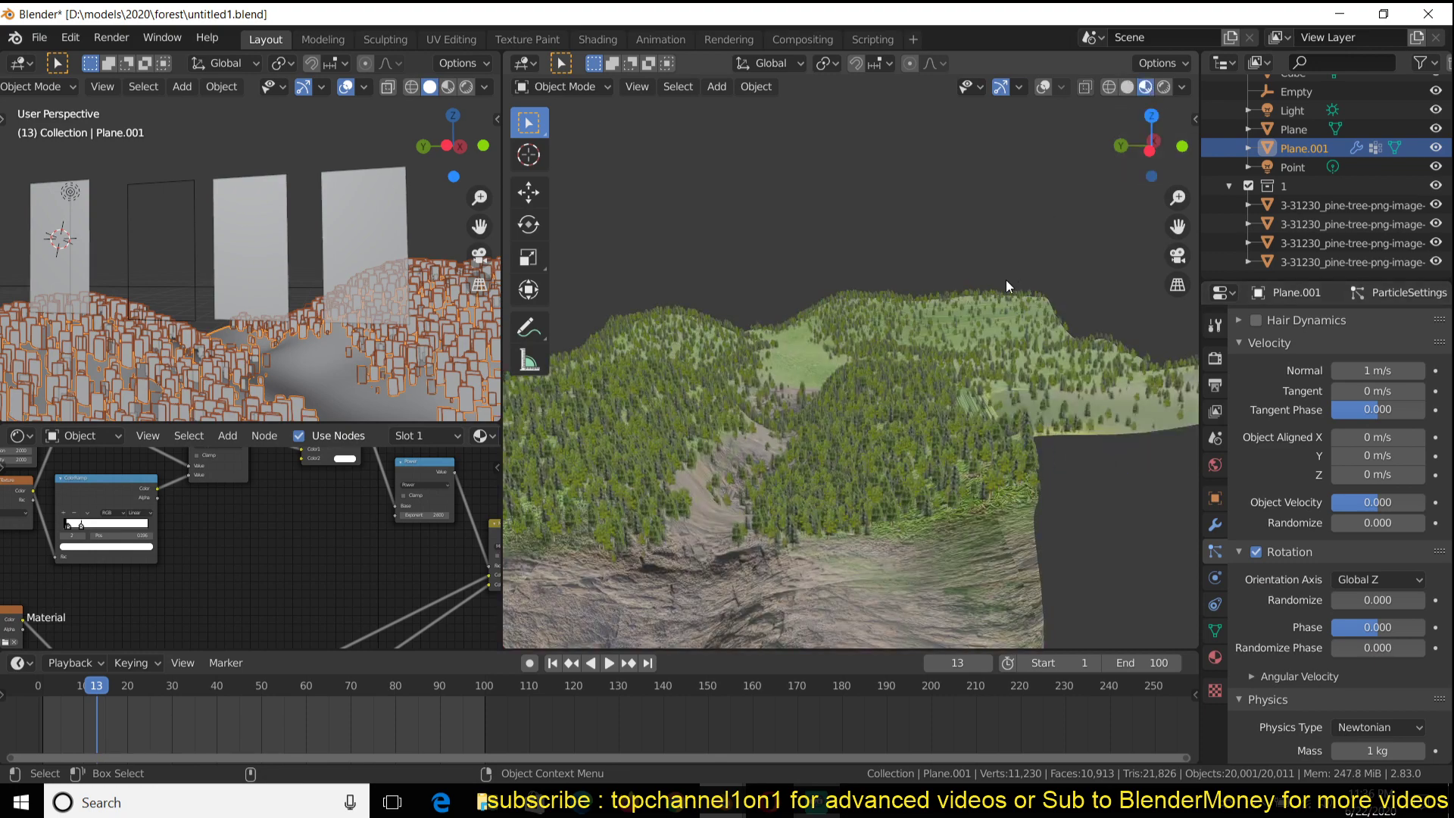
pyautogui.moveTo(1008, 287); pyautogui.dragTo(979, 303, button='middle')
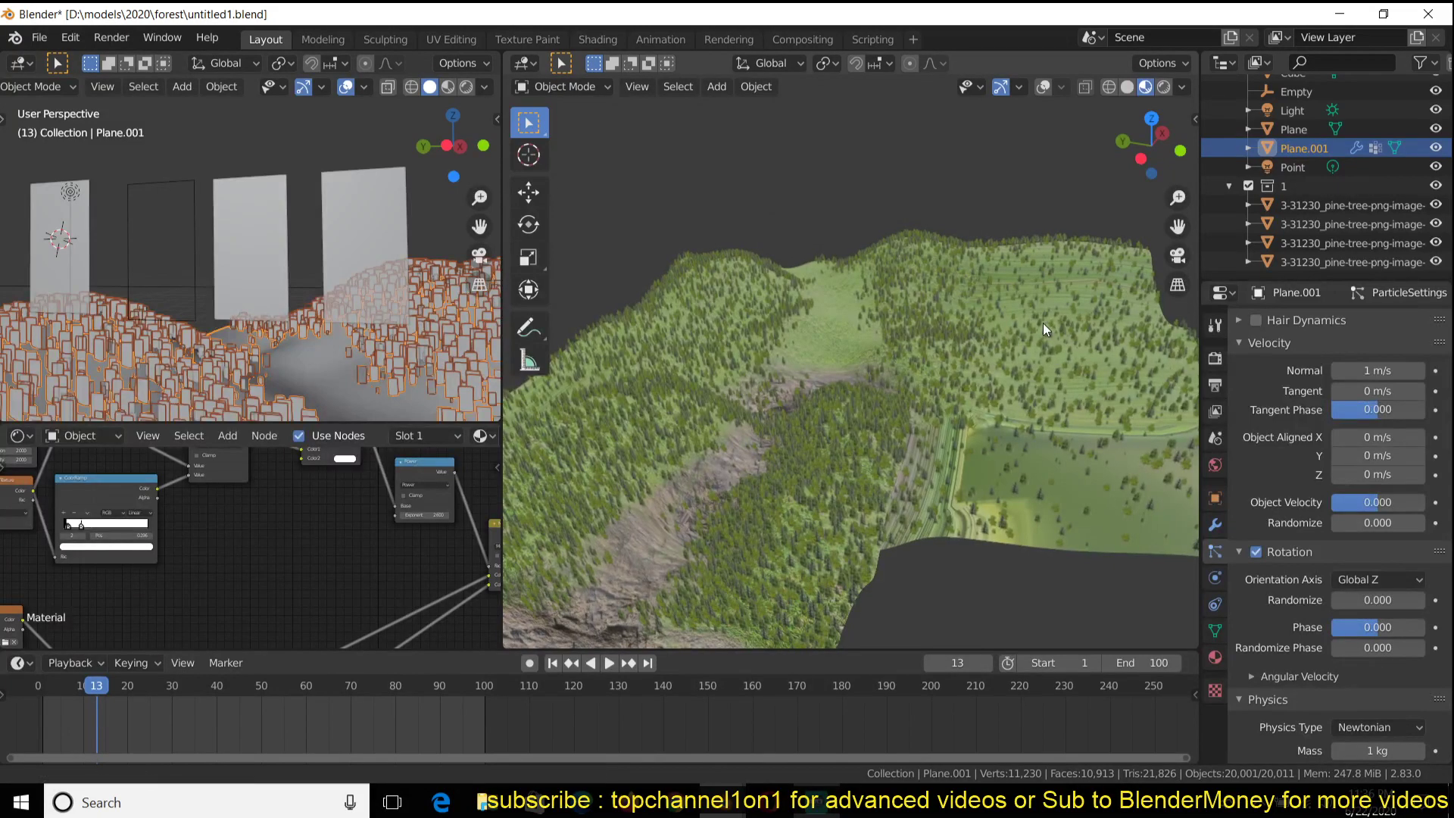
pyautogui.moveTo(781, 422); pyautogui.dragTo(756, 506, button='middle')
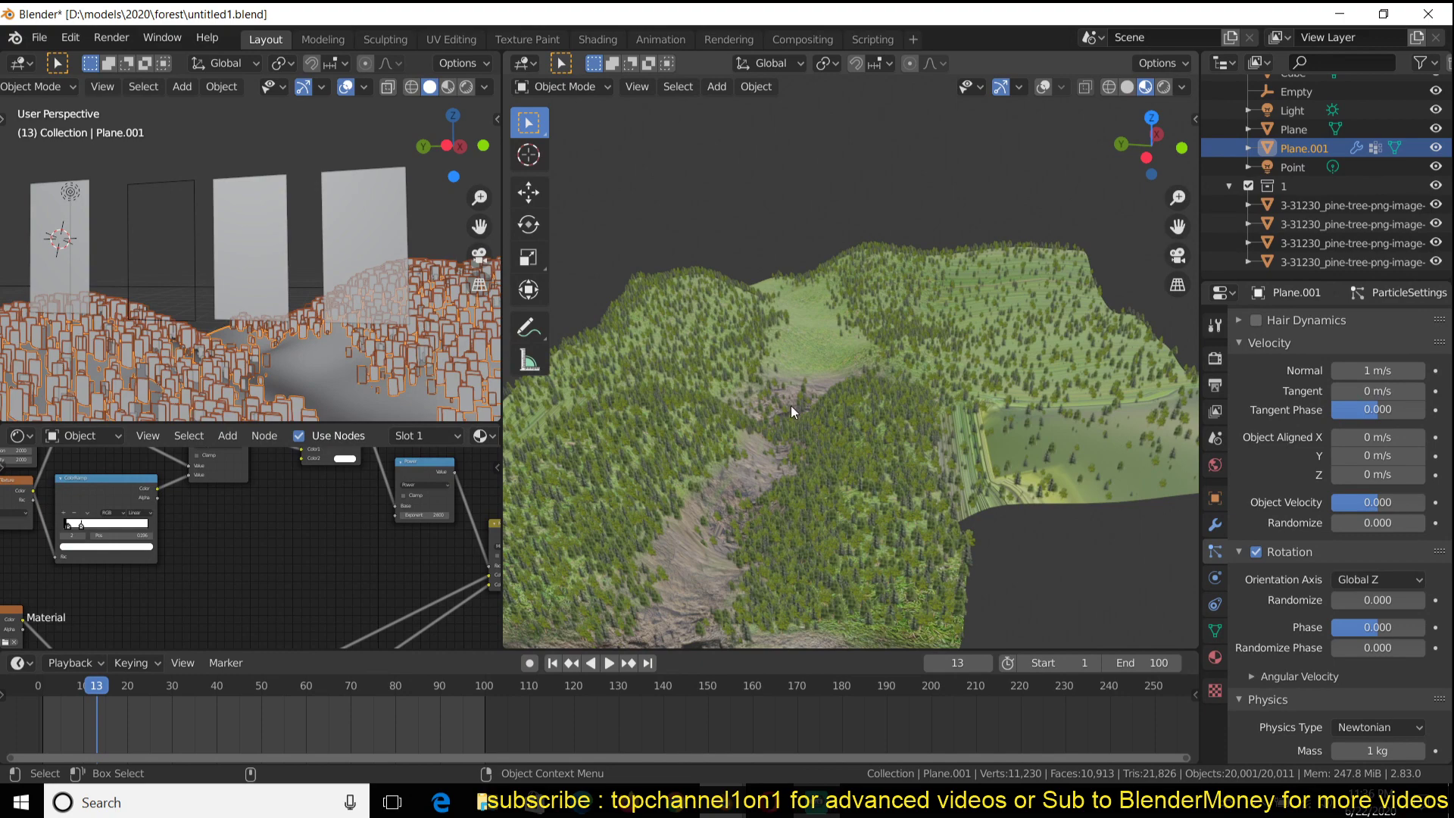
# - Switch the large viewport back to Solid shading and look down on the river channel between the scattered planes
pyautogui.press('z')
pyautogui.click(976, 380)
pyautogui.moveTo(979, 379); pyautogui.dragTo(991, 373, button='middle')
pyautogui.moveTo(816, 325); pyautogui.dragTo(1088, 374, button='middle')
pyautogui.moveTo(772, 402); pyautogui.dragTo(862, 417, button='middle')
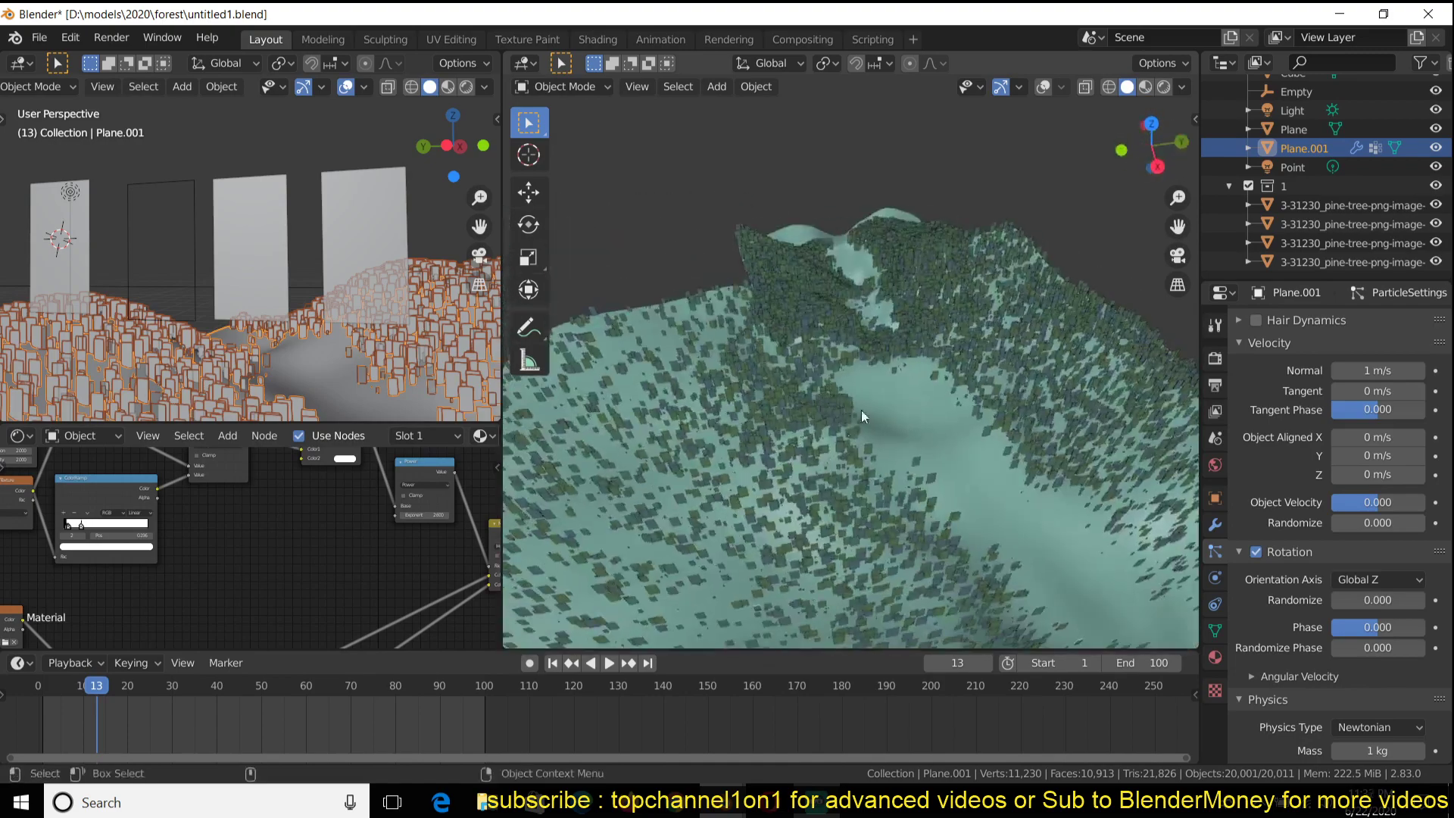
pyautogui.moveTo(921, 293); pyautogui.dragTo(665, 373, button='middle')
# - Enter Edit Mode on the terrain and turn on viewport overlays to show its mesh
pyautogui.press('Tab')
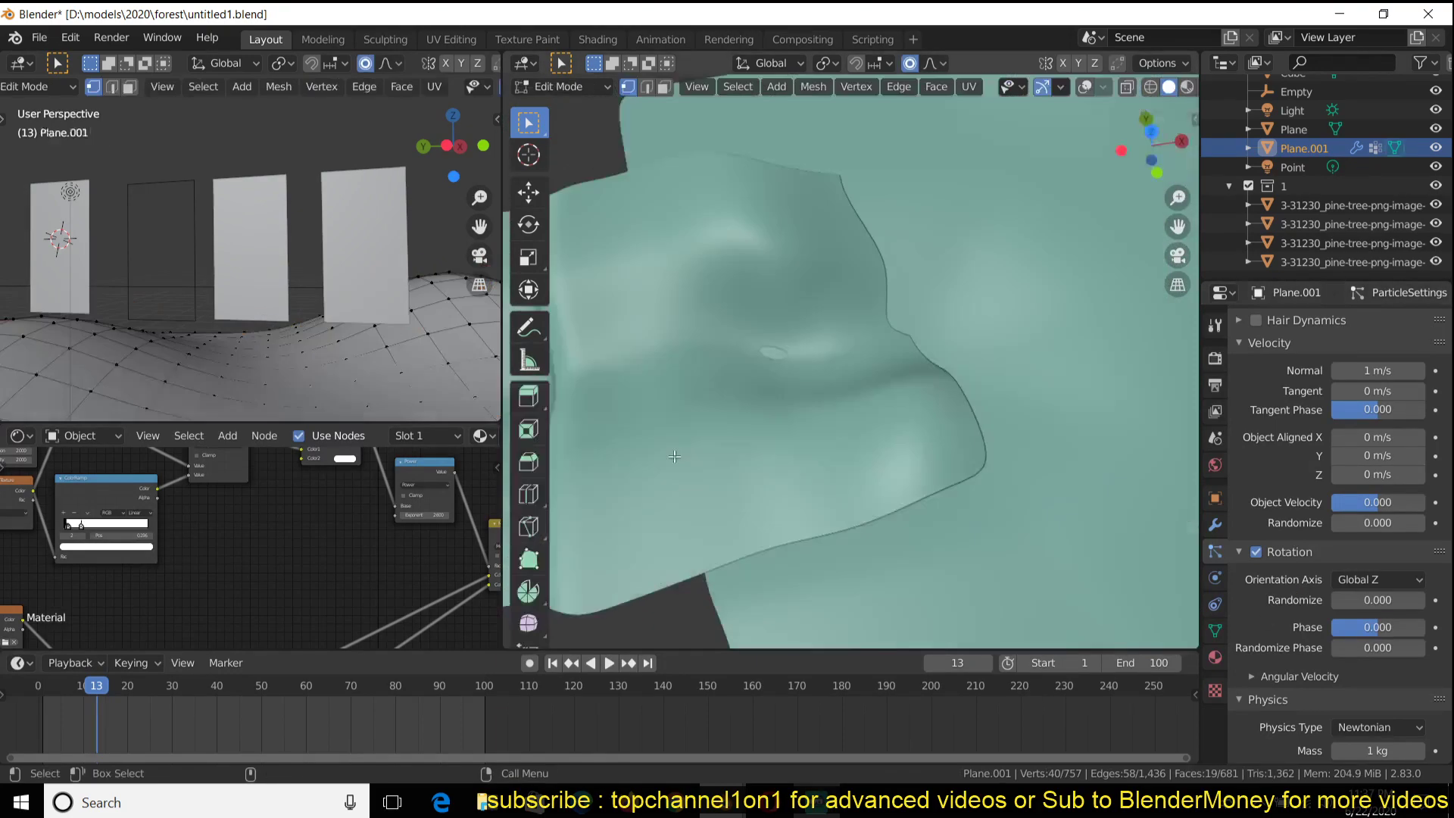
pyautogui.scroll(-1, 698, 433)
pyautogui.press('Tab')
pyautogui.press('Tab')
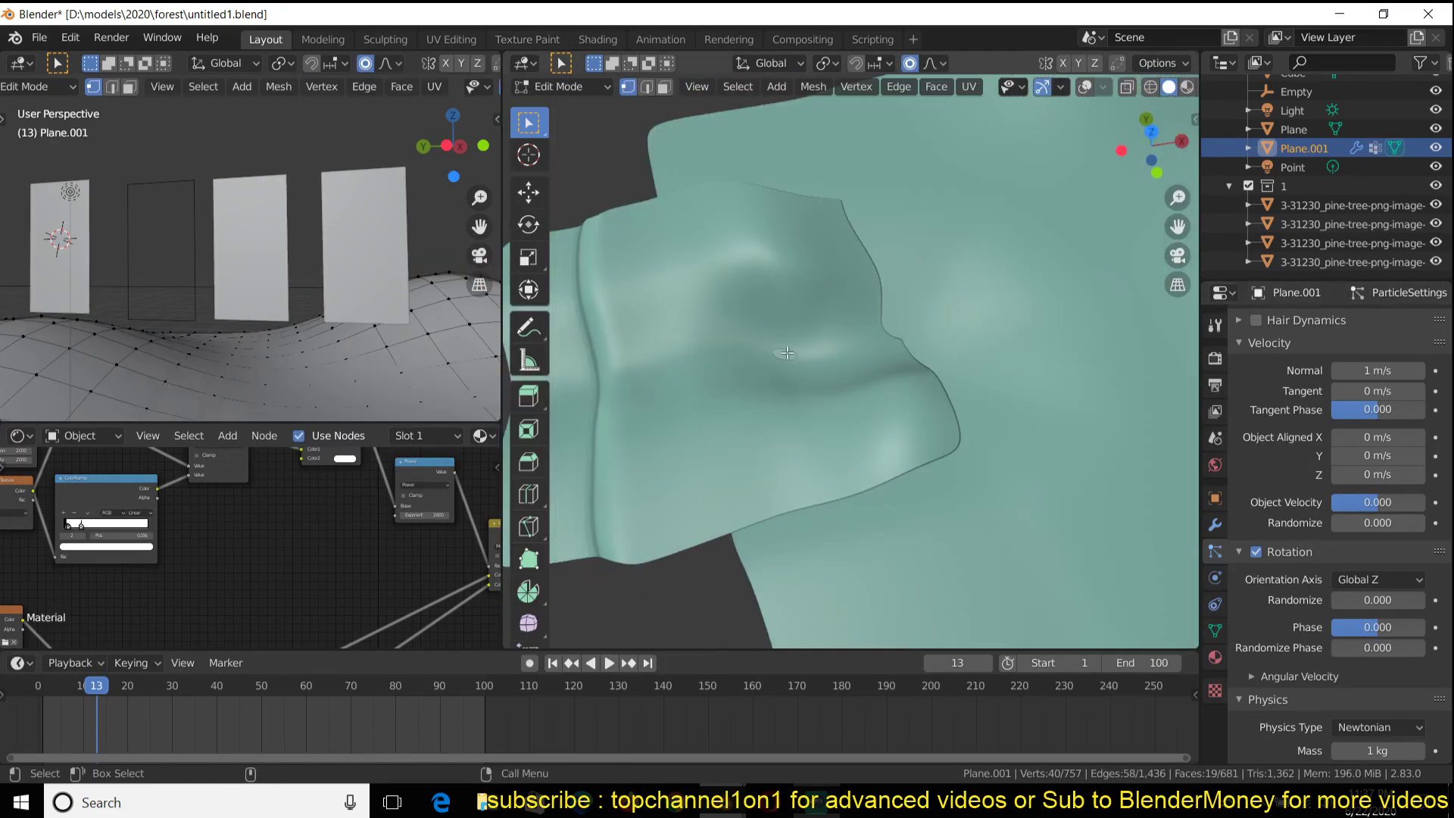
pyautogui.click(1088, 88)
pyautogui.scroll(-3, 797, 360)
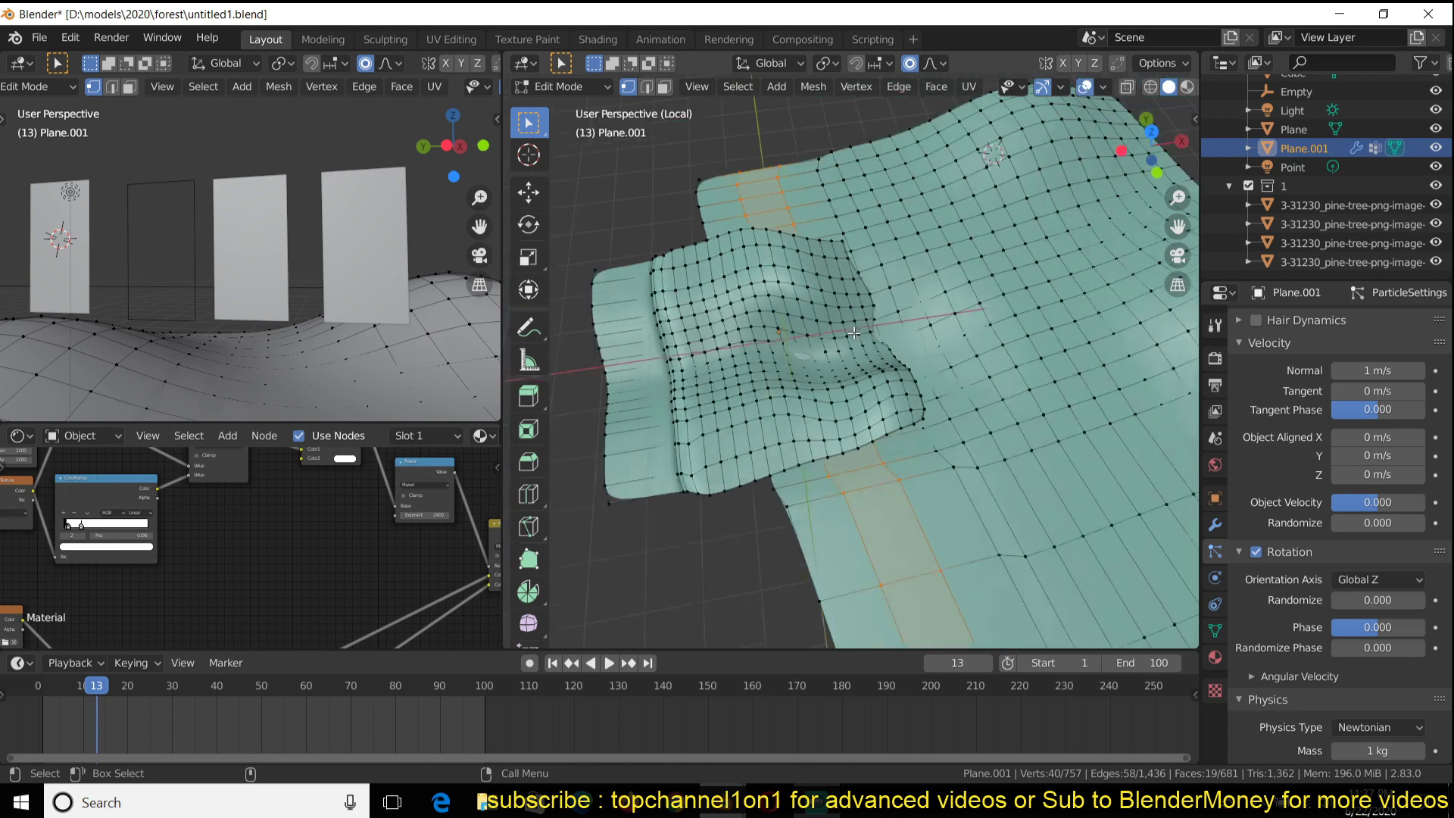
# - Clear the selection and circle-select the terrain vertices along the river channel
pyautogui.hotkey('alt', 'a')
pyautogui.scroll(2, 797, 360)
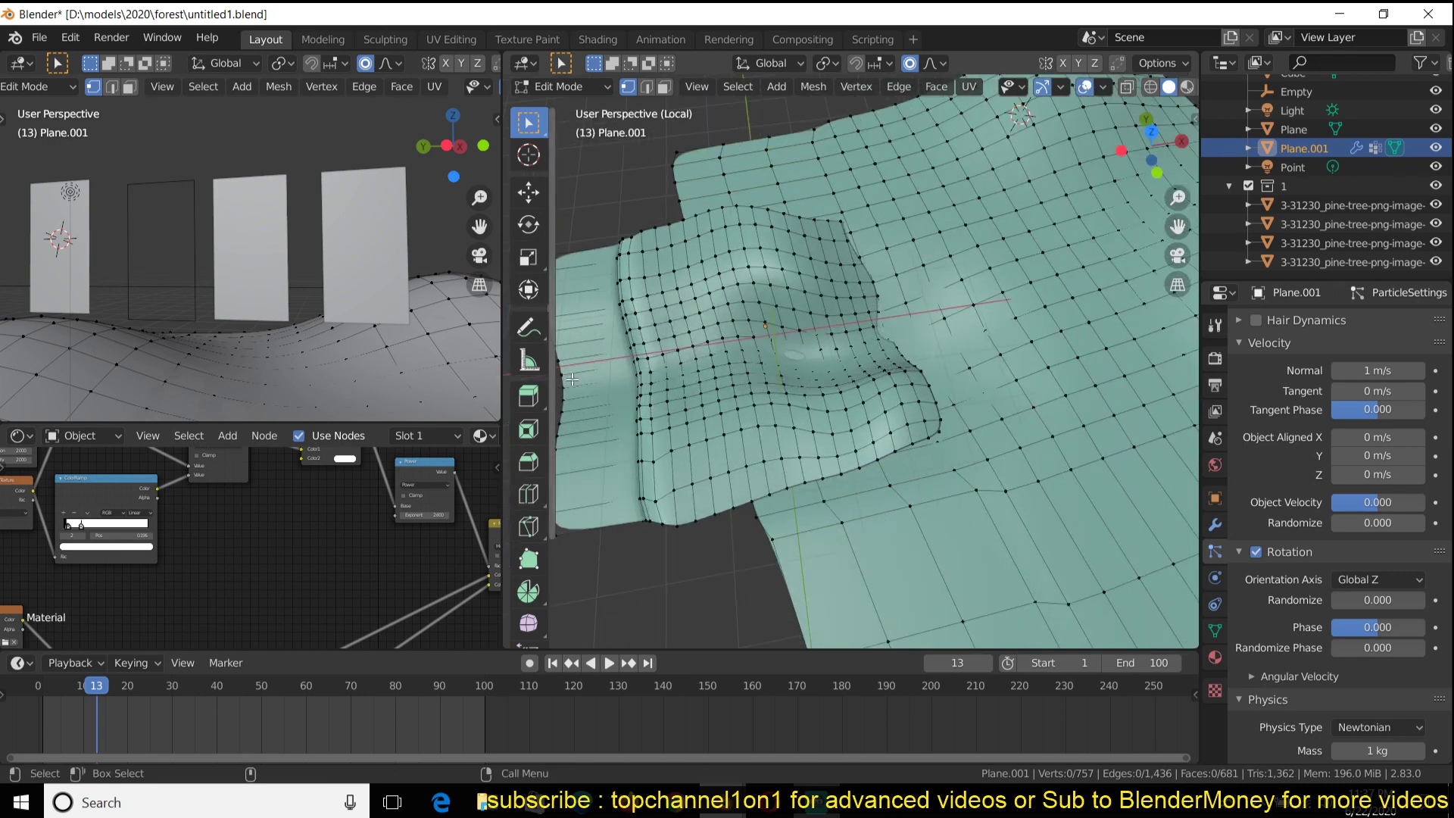
pyautogui.press('c')
pyautogui.moveTo(576, 379); pyautogui.dragTo(872, 342)
pyautogui.press('Escape')
# - Return to Object Mode and examine the terrain's vertex group list and the particle system's Density vertex group setting
pyautogui.click(1215, 630)
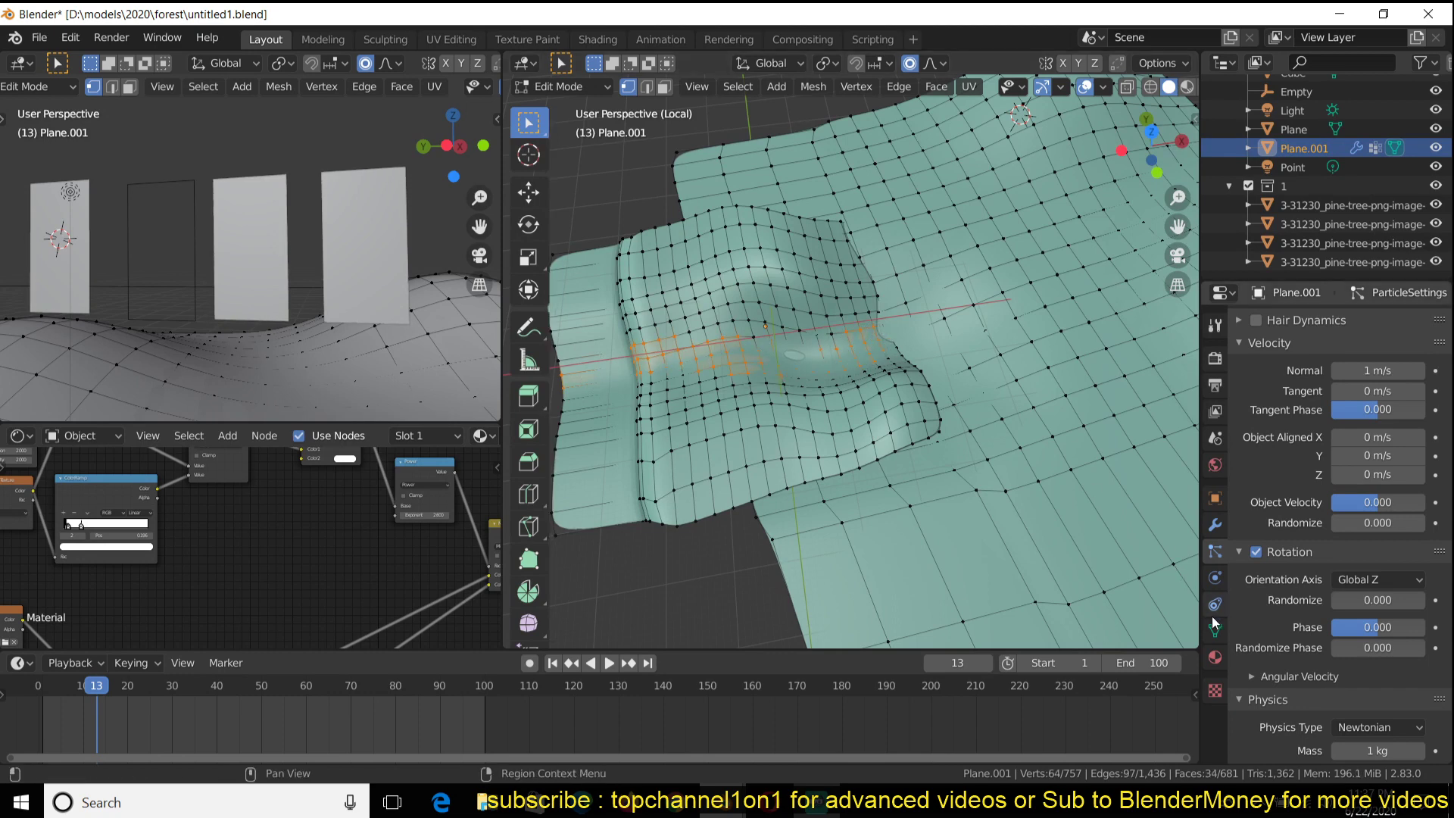
pyautogui.press('Tab')
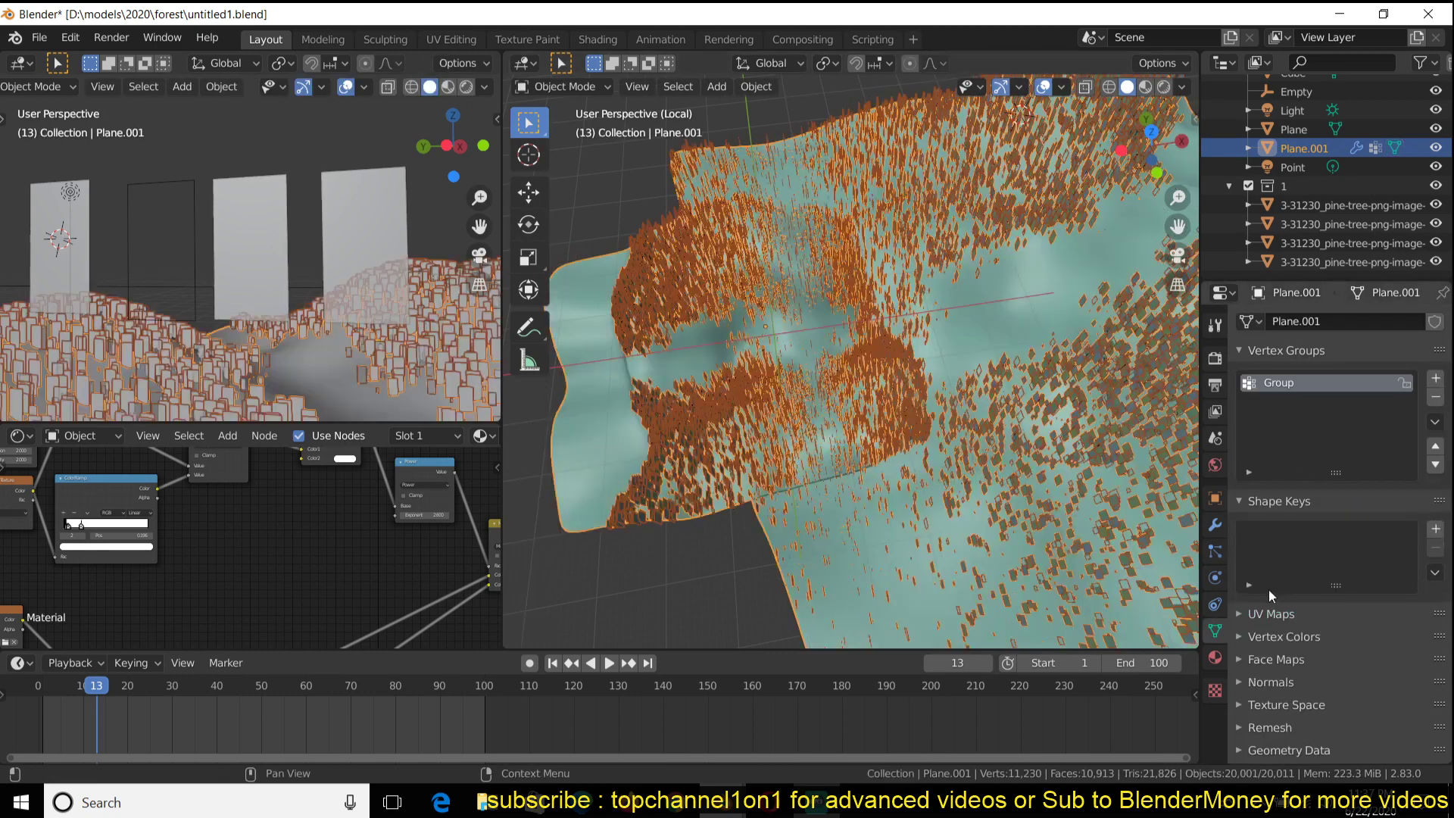
pyautogui.scroll(-1, 1270, 590)
pyautogui.click(1215, 525)
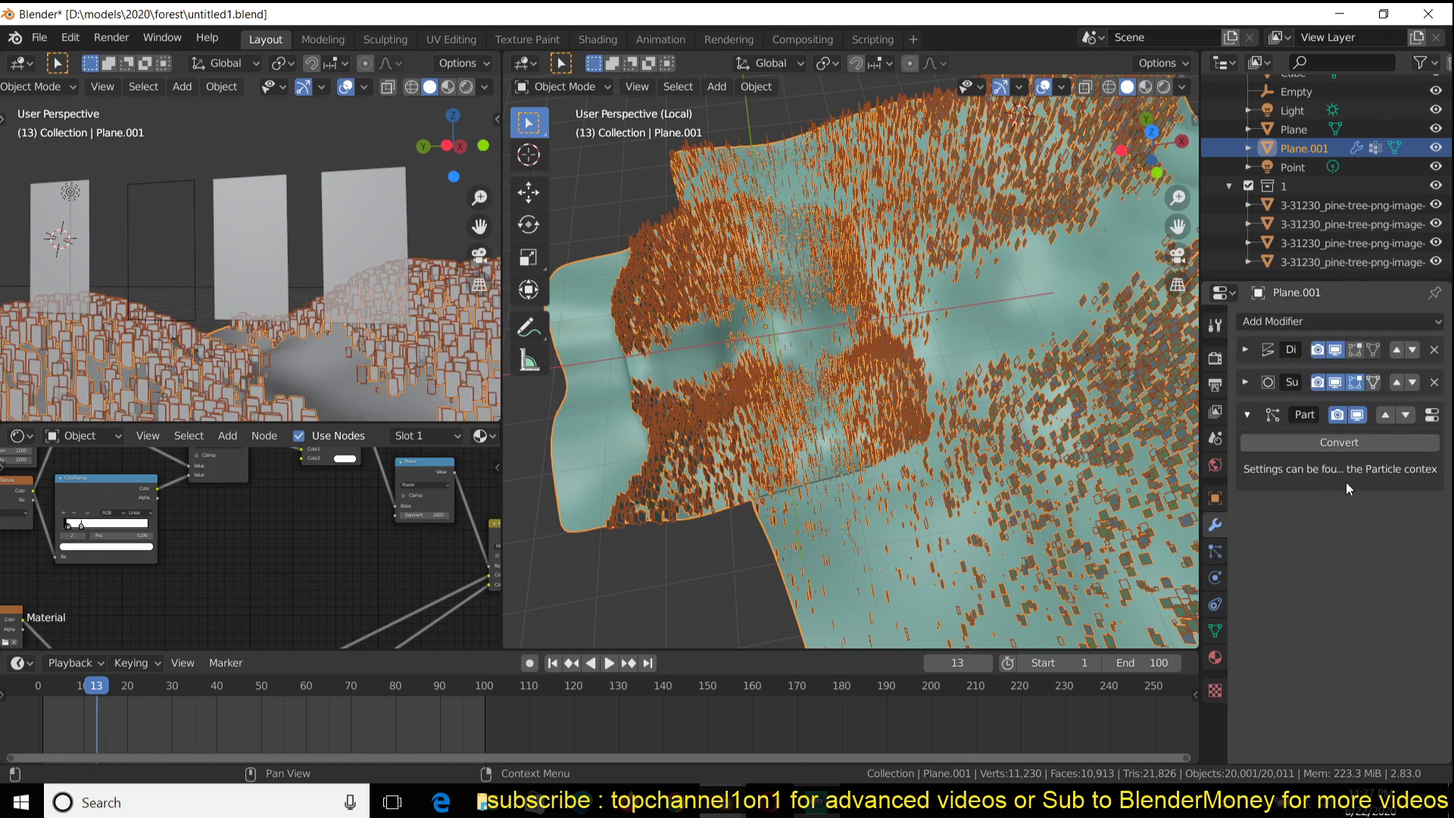
pyautogui.click(1215, 552)
pyautogui.scroll(-10, 1365, 590)
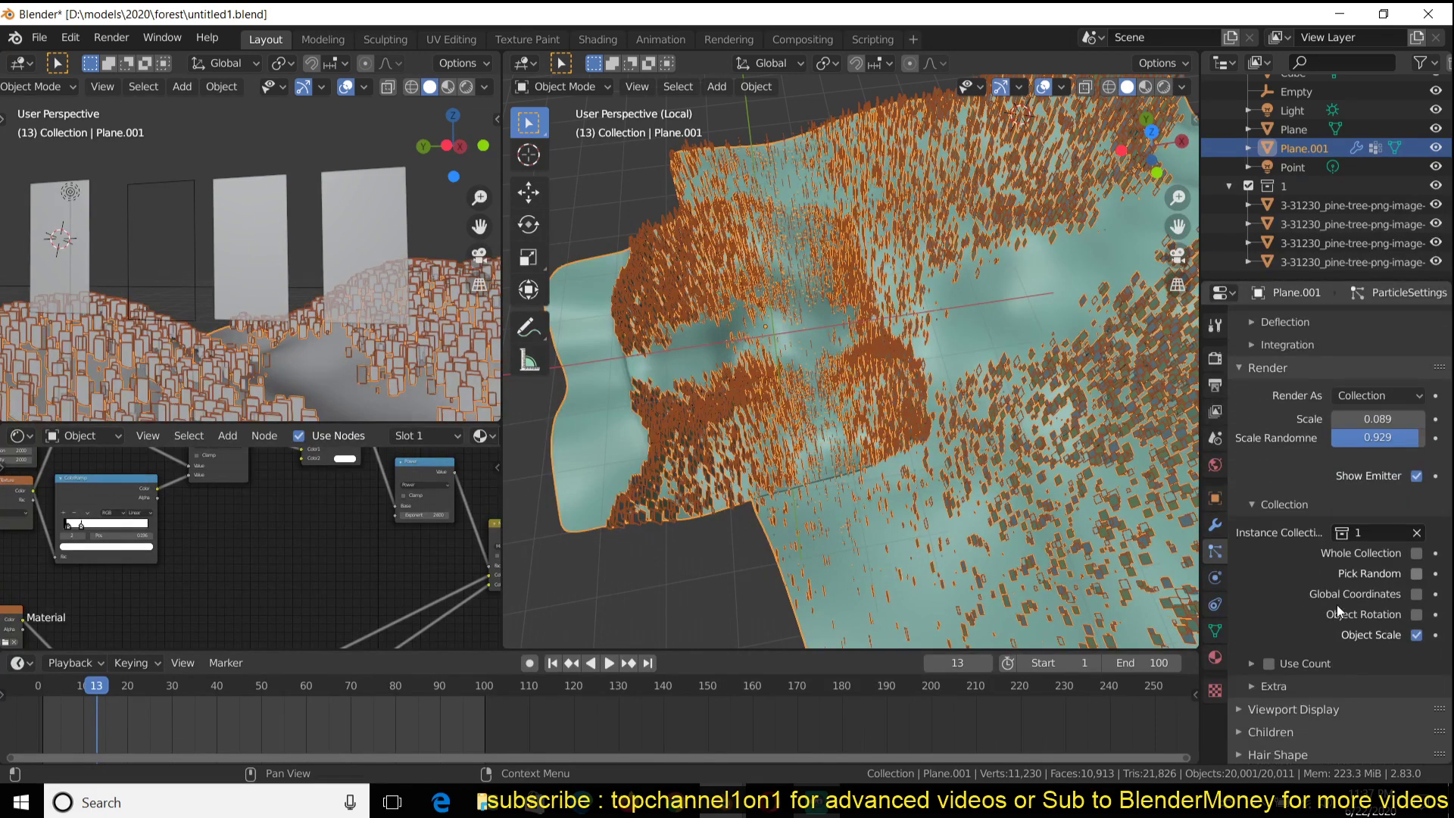
pyautogui.scroll(-8, 1338, 611)
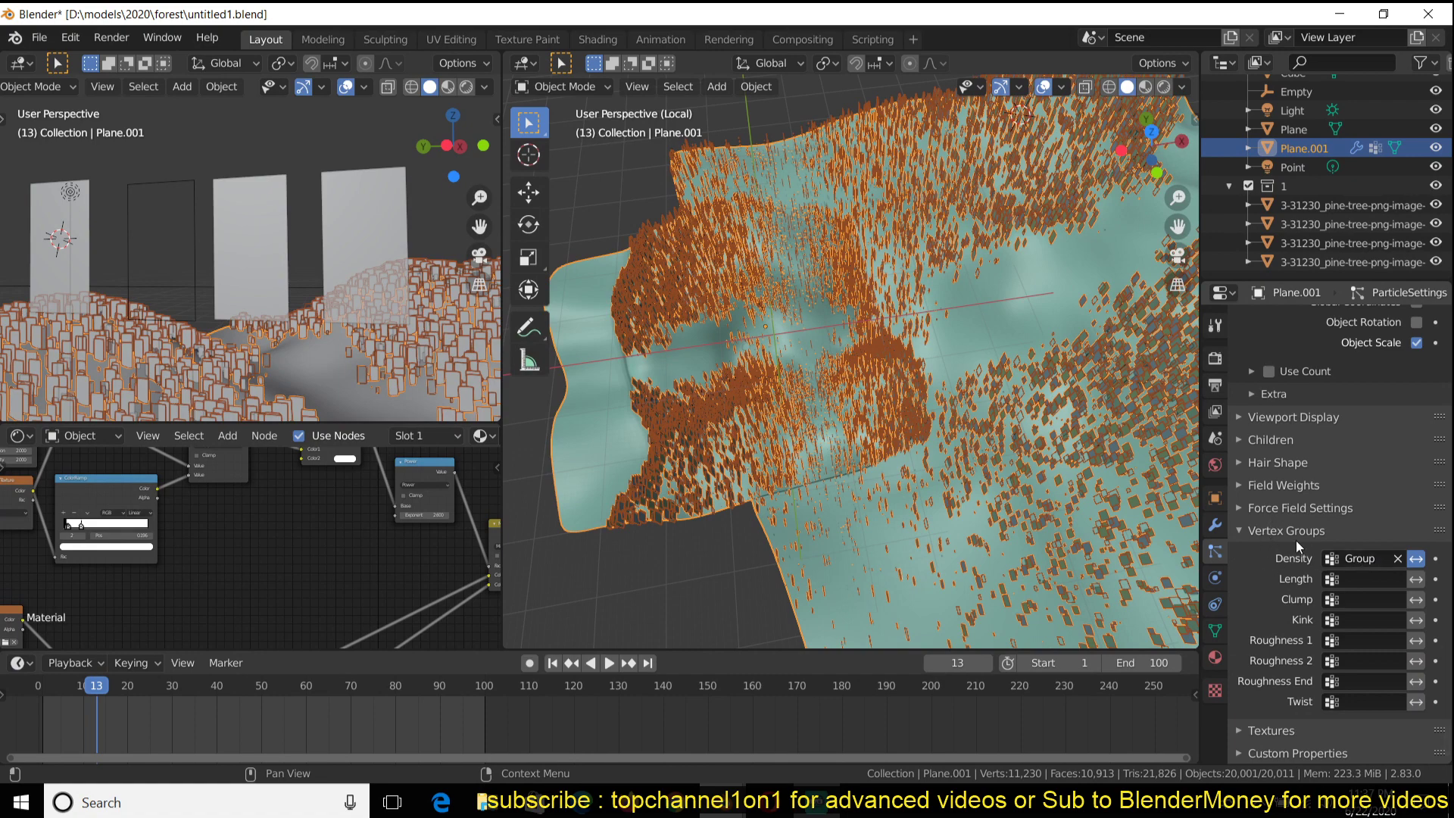
pyautogui.click(1335, 561)
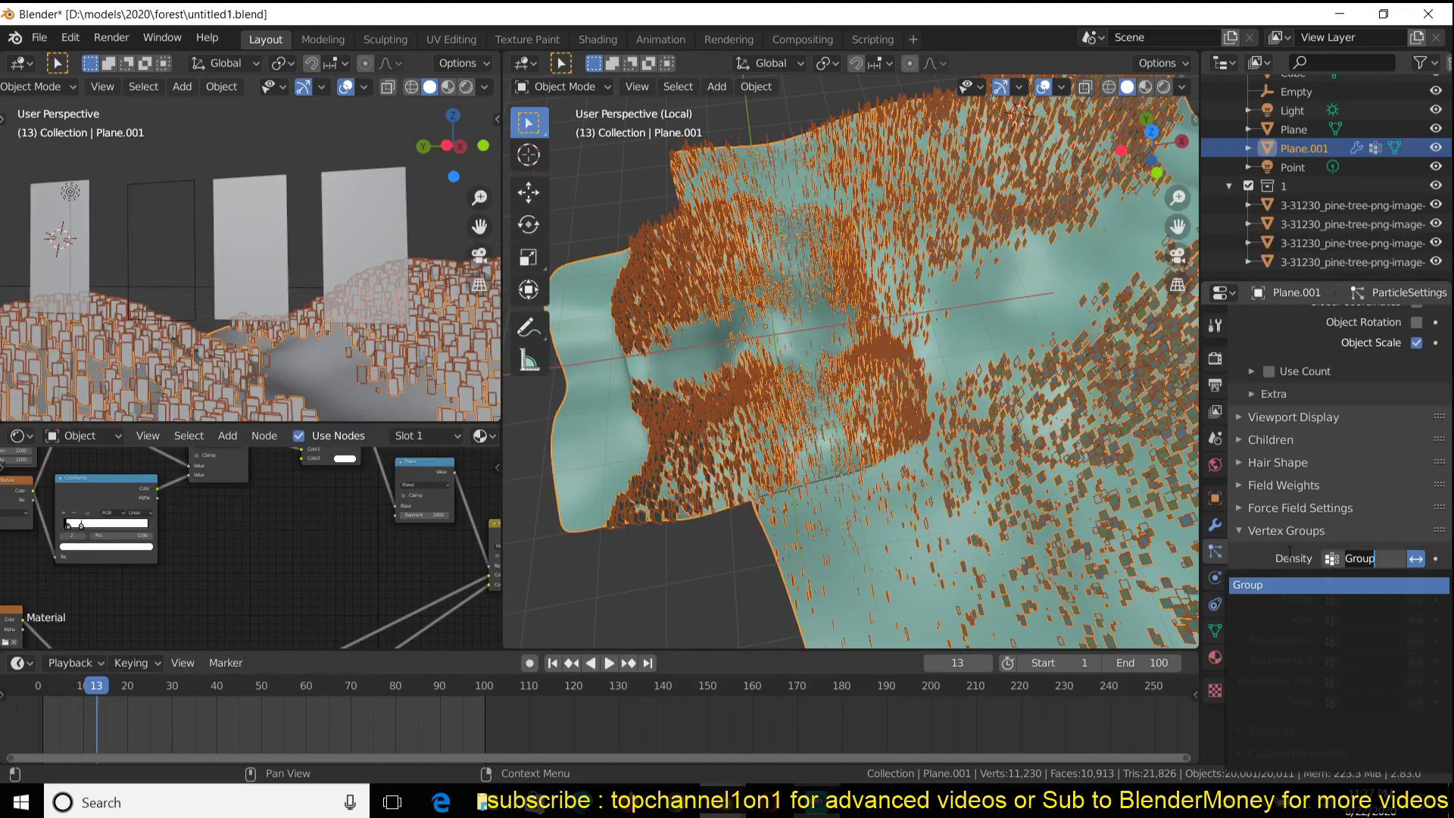
pyautogui.click(1290, 554)
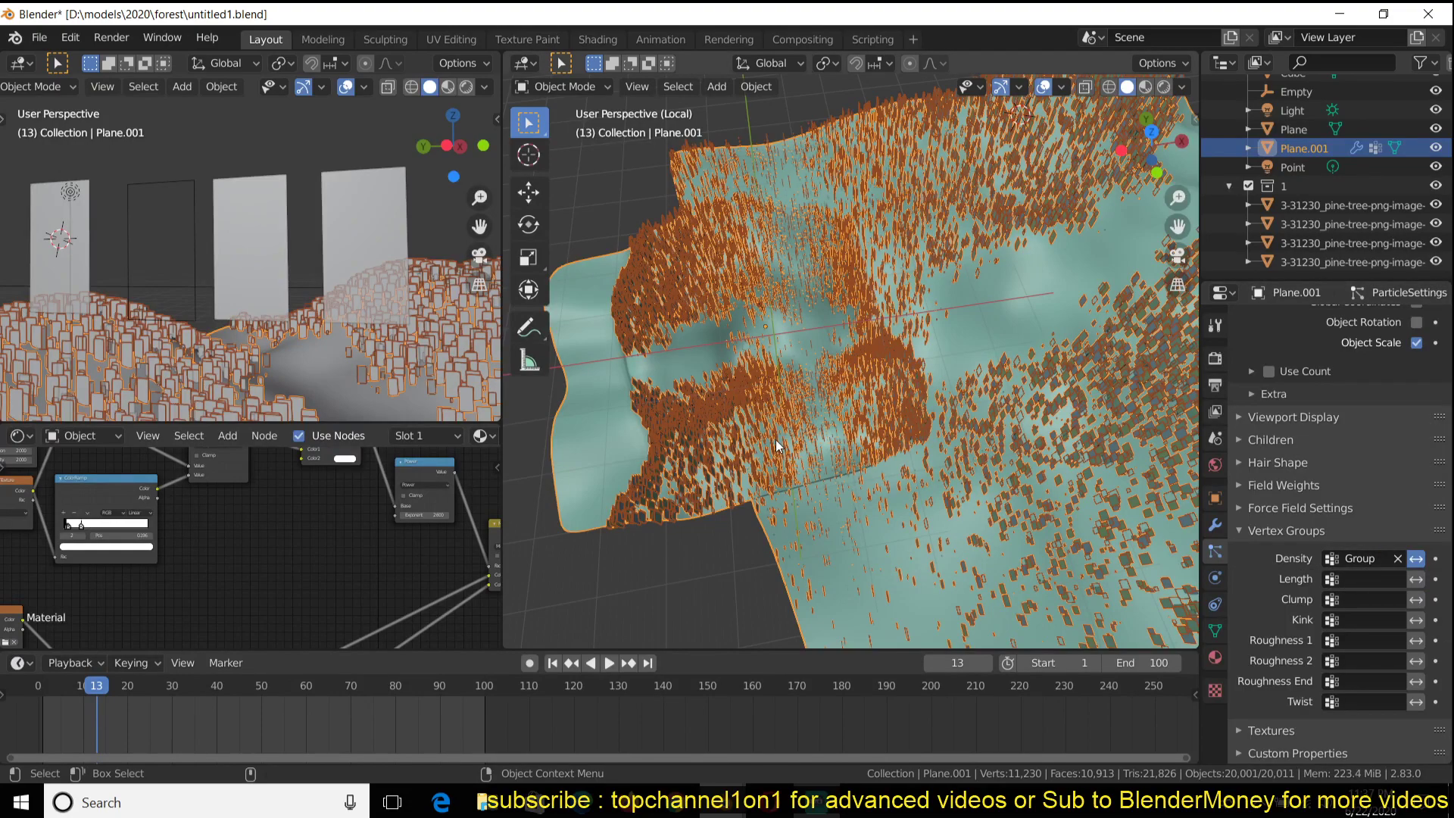
# - Turn the Density vertex group's inversion off, inspect the scattered planes, and turn the inversion back on
pyautogui.moveTo(776, 445); pyautogui.dragTo(894, 402, button='middle')
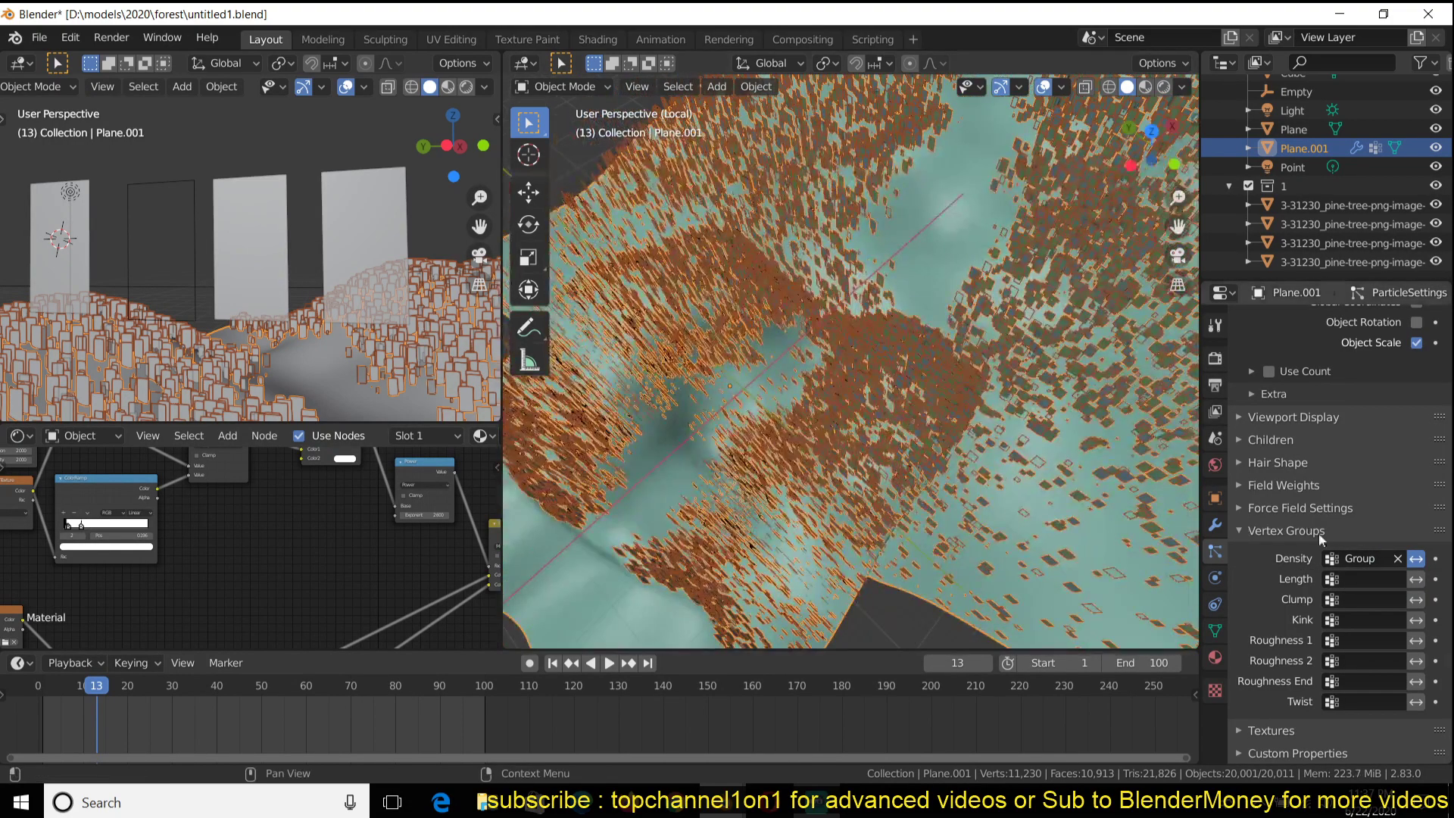
pyautogui.click(1416, 560)
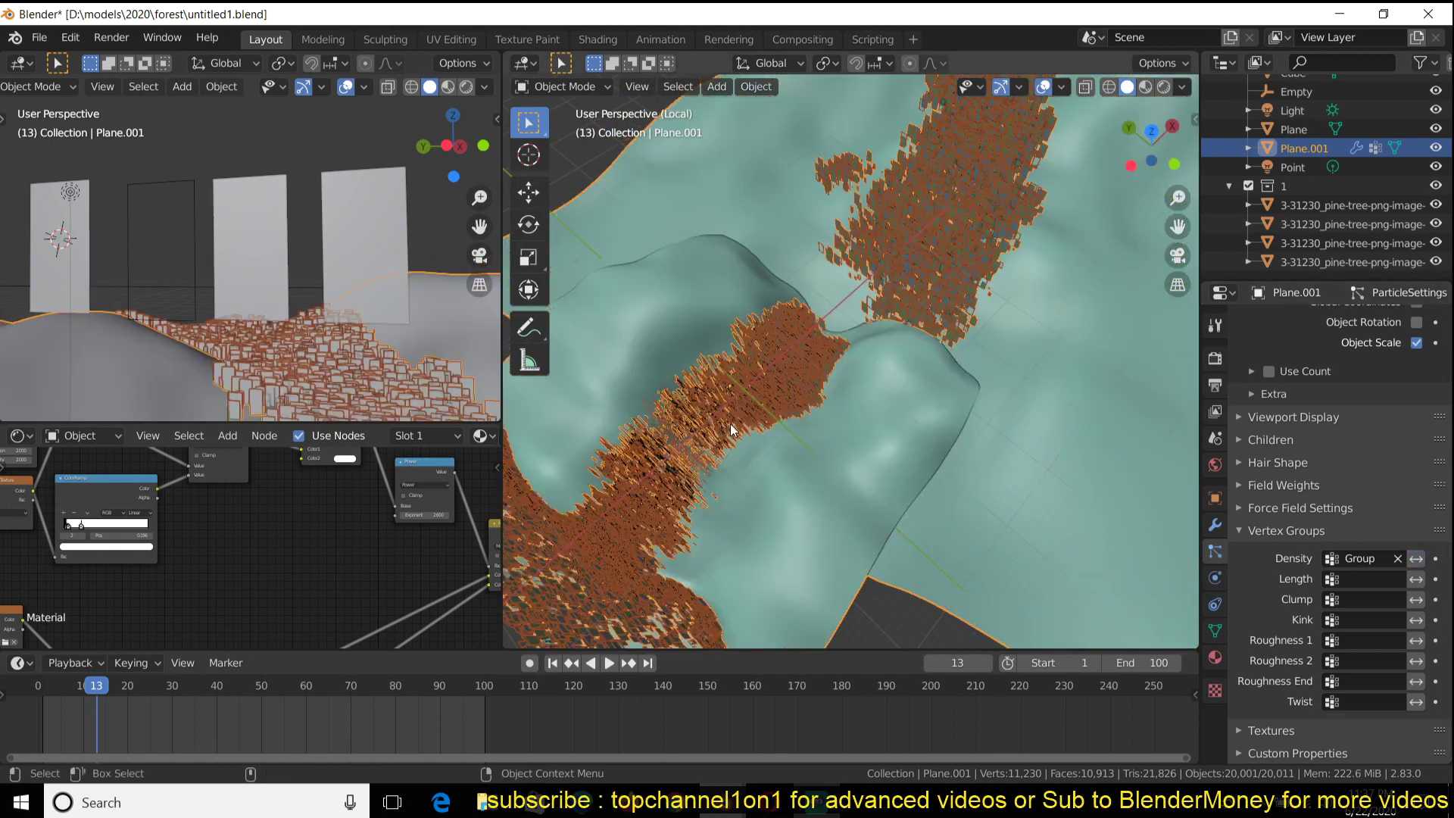
pyautogui.moveTo(732, 430); pyautogui.dragTo(753, 476, button='middle')
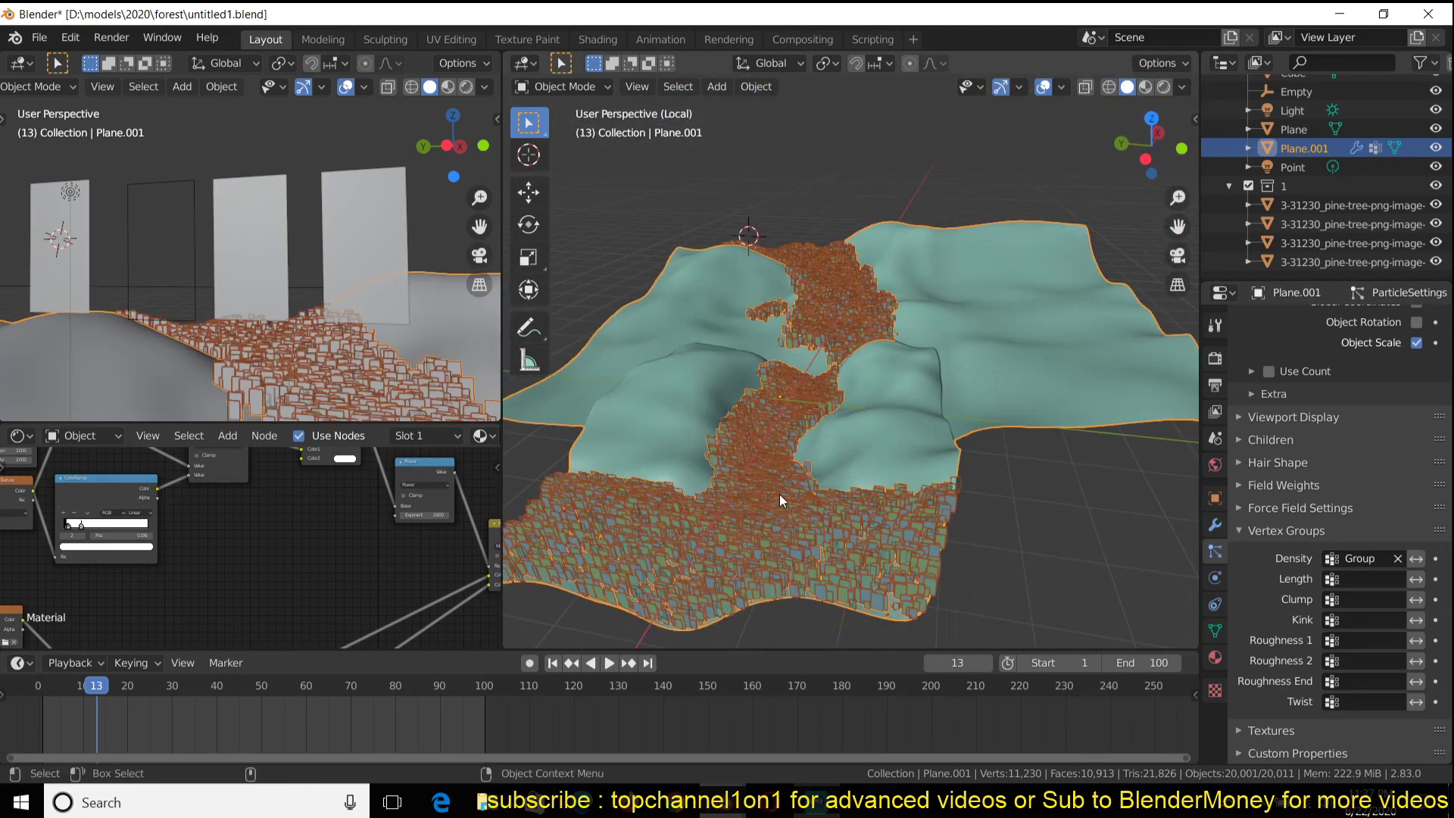
pyautogui.click(1415, 560)
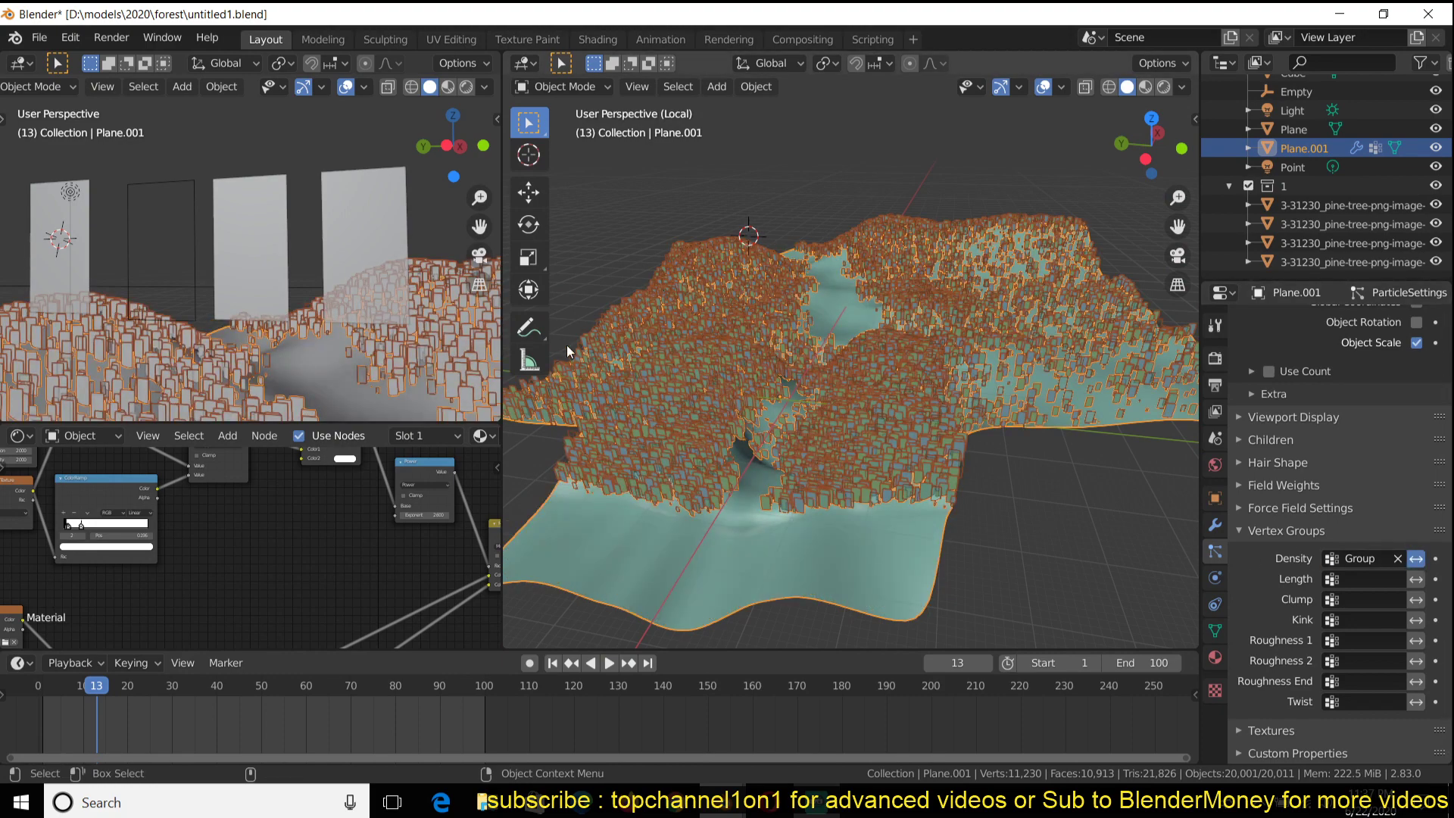
# - Deselect the terrain and inspect the whole planted landscape from several angles
pyautogui.click(995, 502)
pyautogui.moveTo(788, 285); pyautogui.dragTo(878, 399, button='middle')
pyautogui.scroll(3, 795, 406)
pyautogui.scroll(-3, 802, 383)
pyautogui.scroll(2, 811, 400)
pyautogui.scroll(-5, 811, 400)
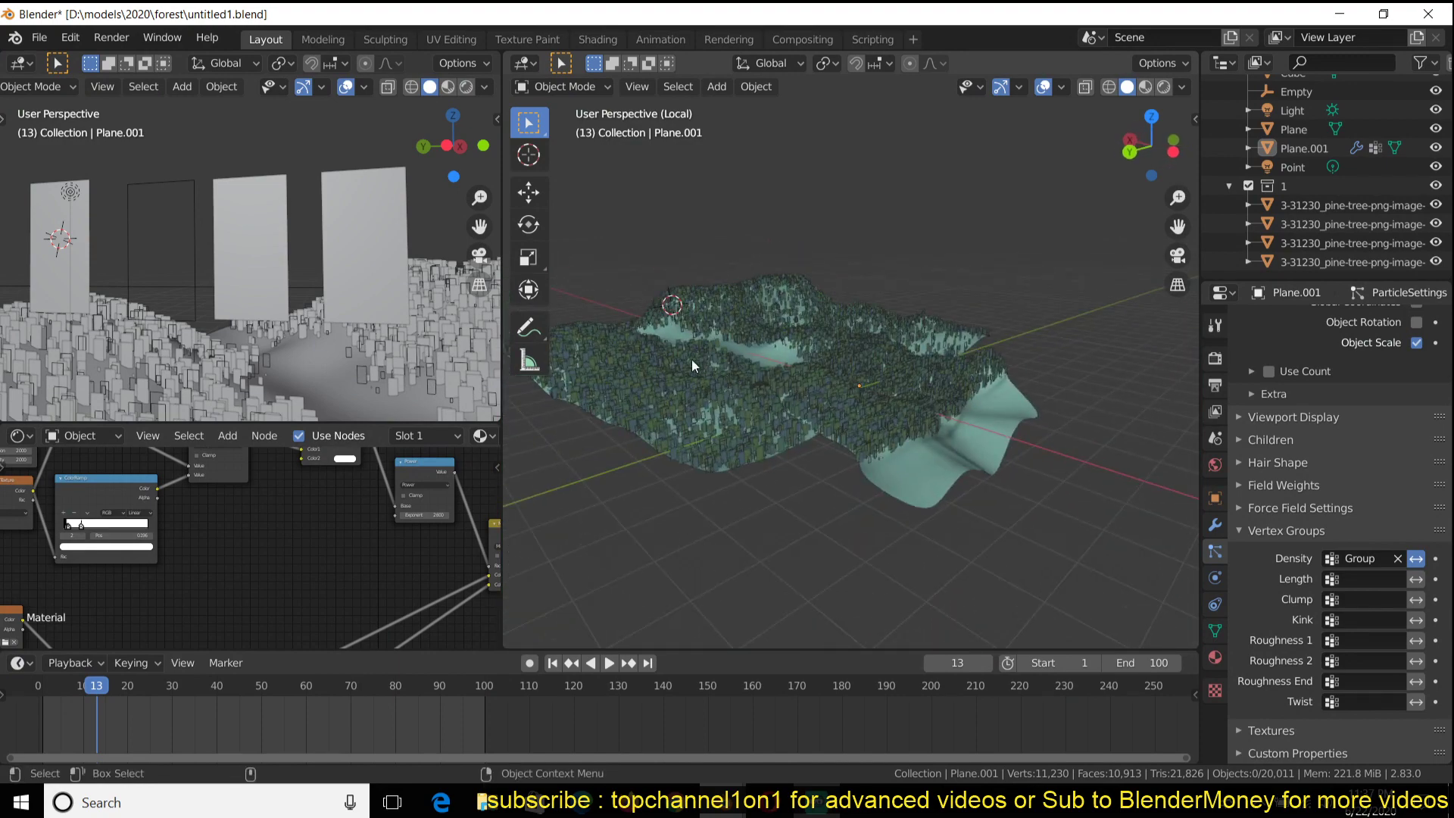
# - Select the point light, show its light settings, and inspect the terrain around the river channel
pyautogui.click(70, 192)
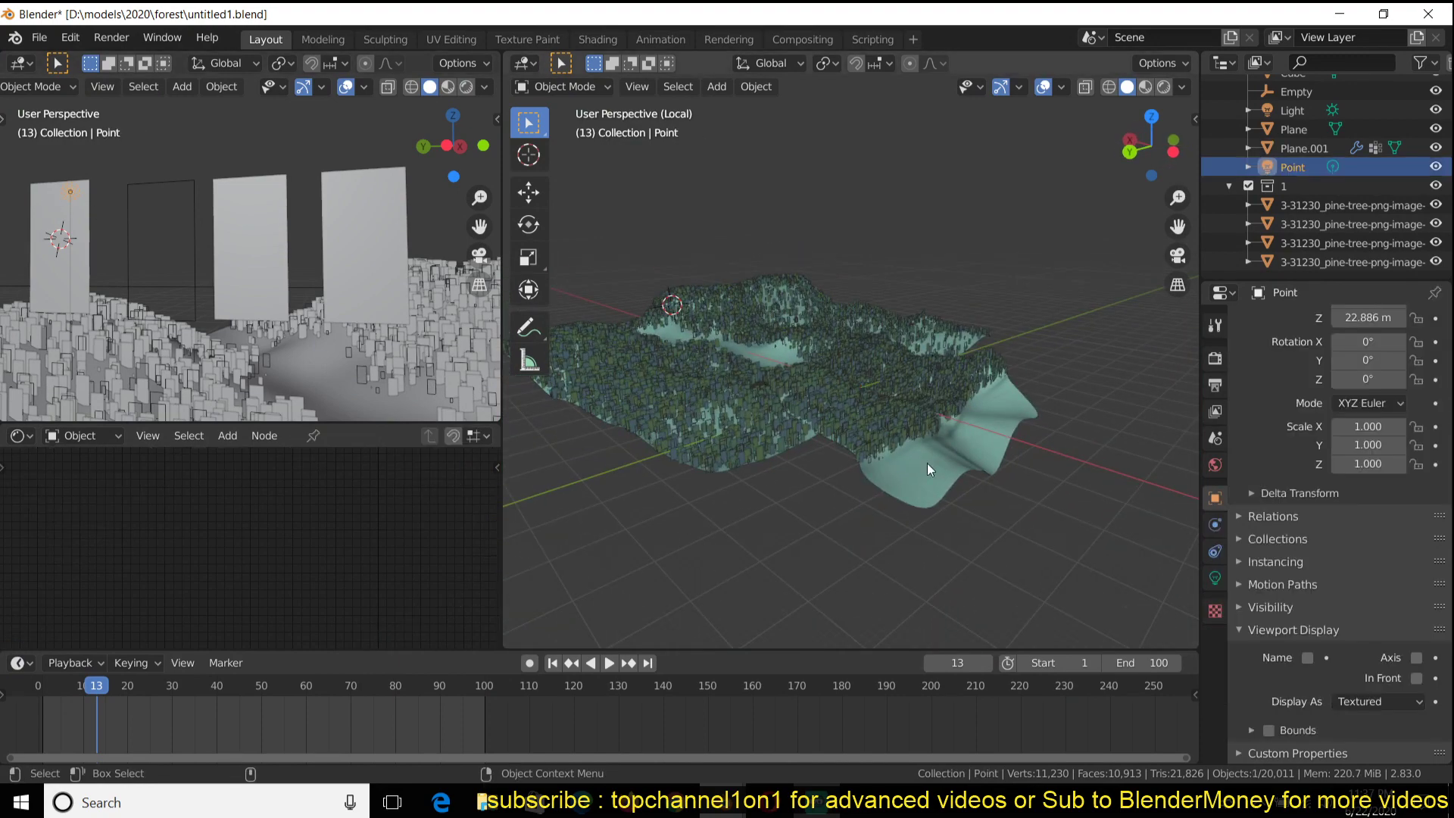
pyautogui.click(1215, 578)
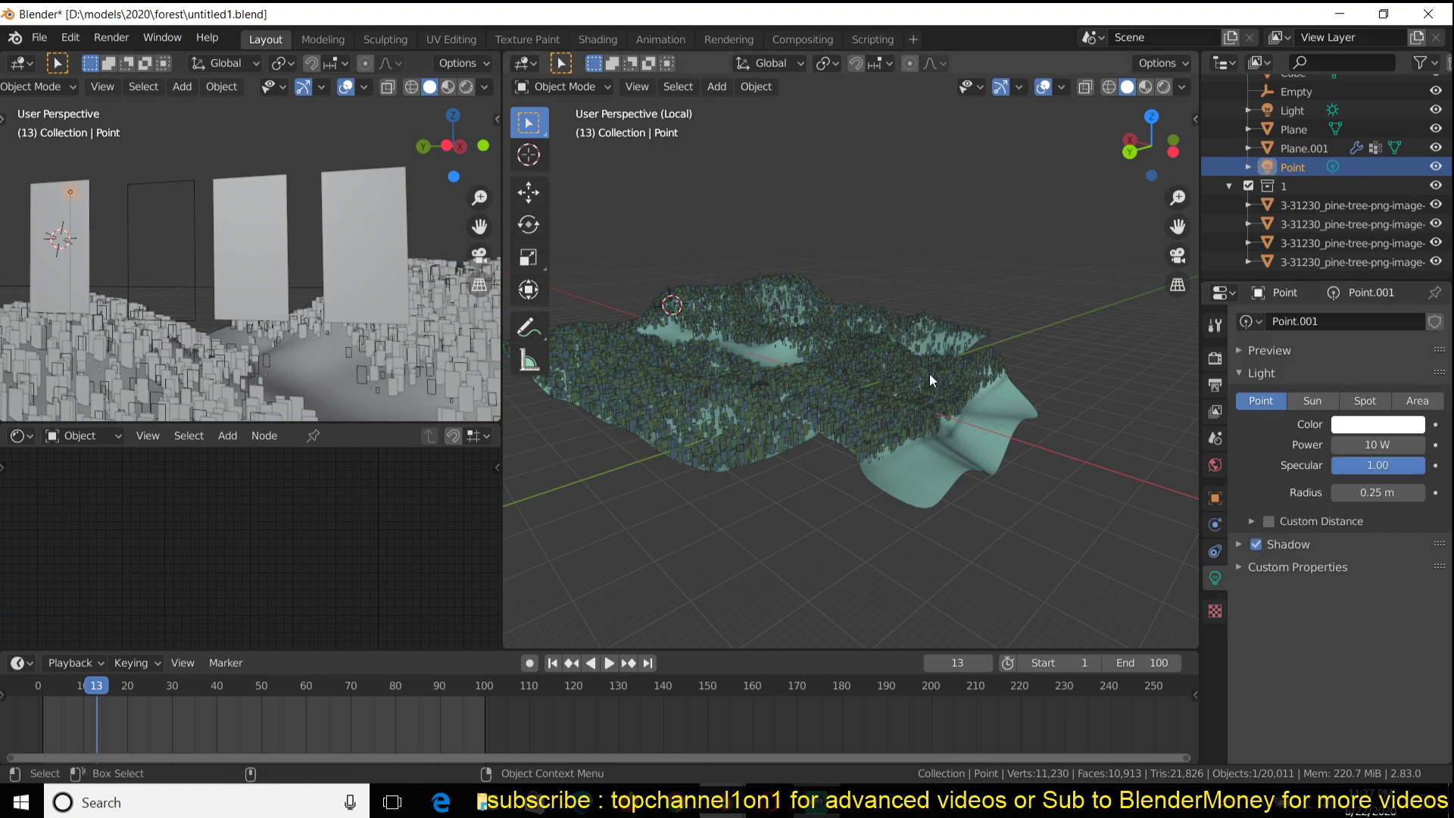
pyautogui.moveTo(929, 374); pyautogui.dragTo(892, 357, button='middle')
pyautogui.scroll(5, 780, 398)
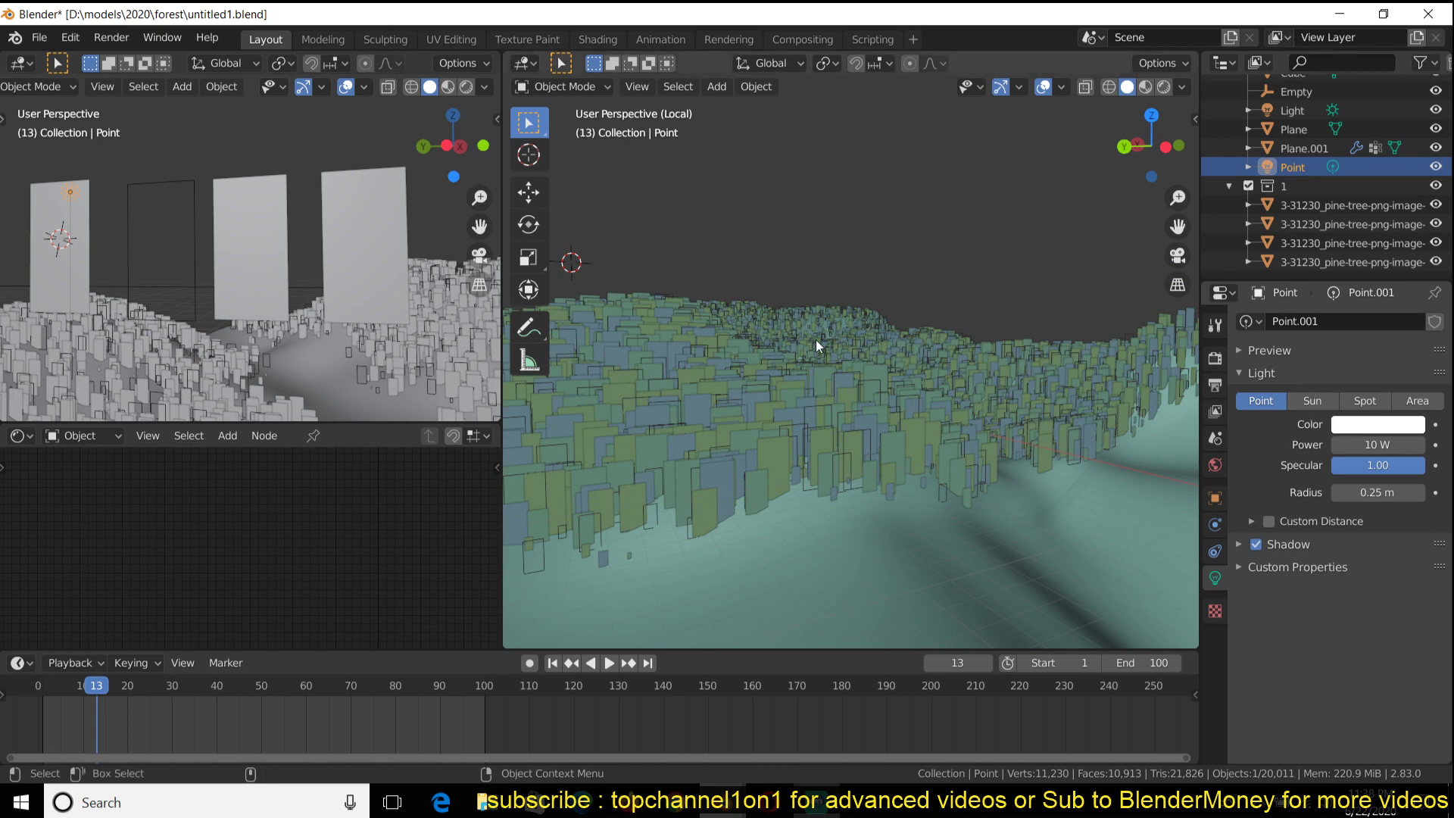
pyautogui.moveTo(850, 335); pyautogui.dragTo(770, 347, button='middle')
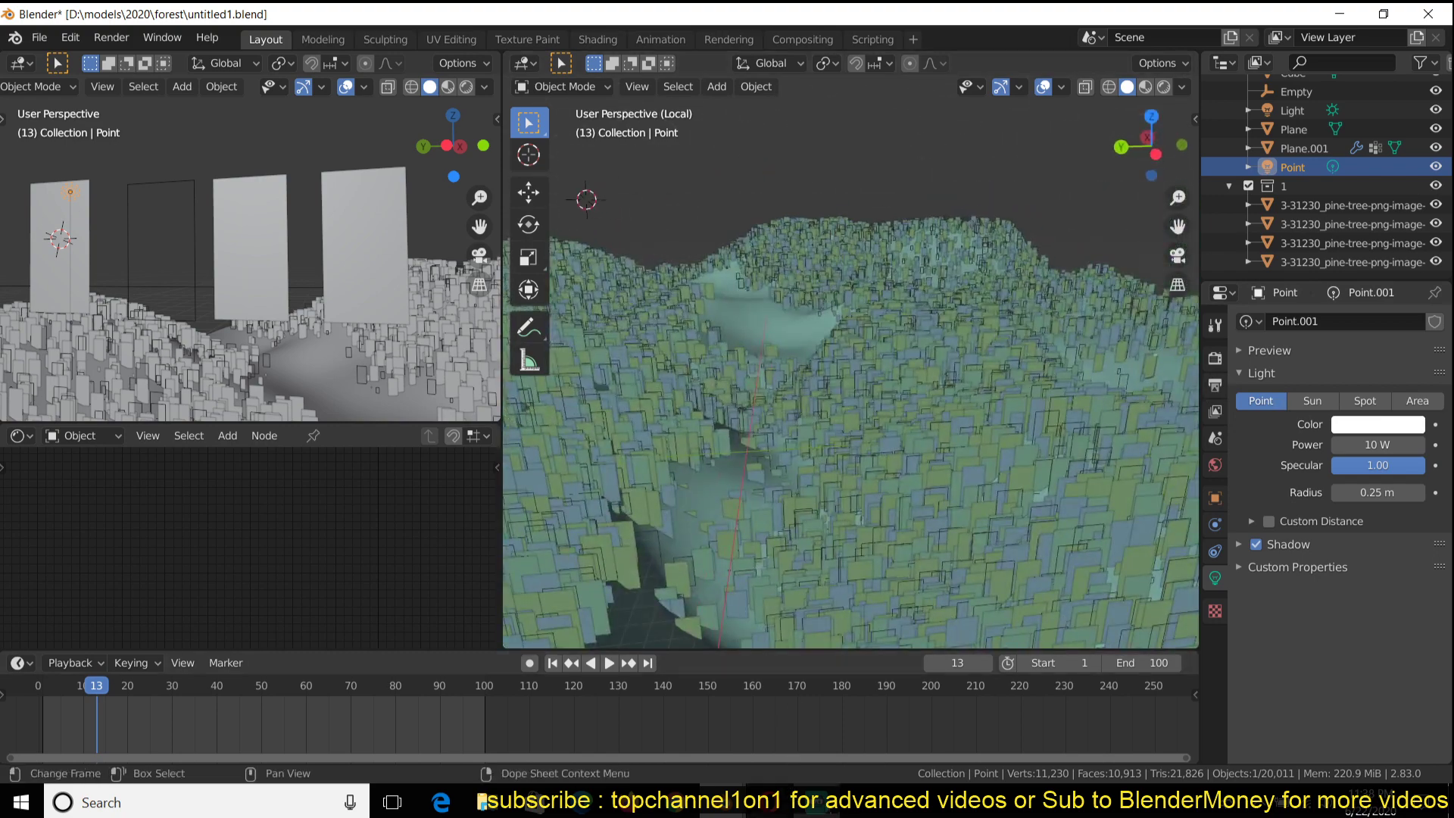
# - Bring the rendered forest and river animation player window forward and move it over the viewports
pyautogui.moveTo(722, 806)
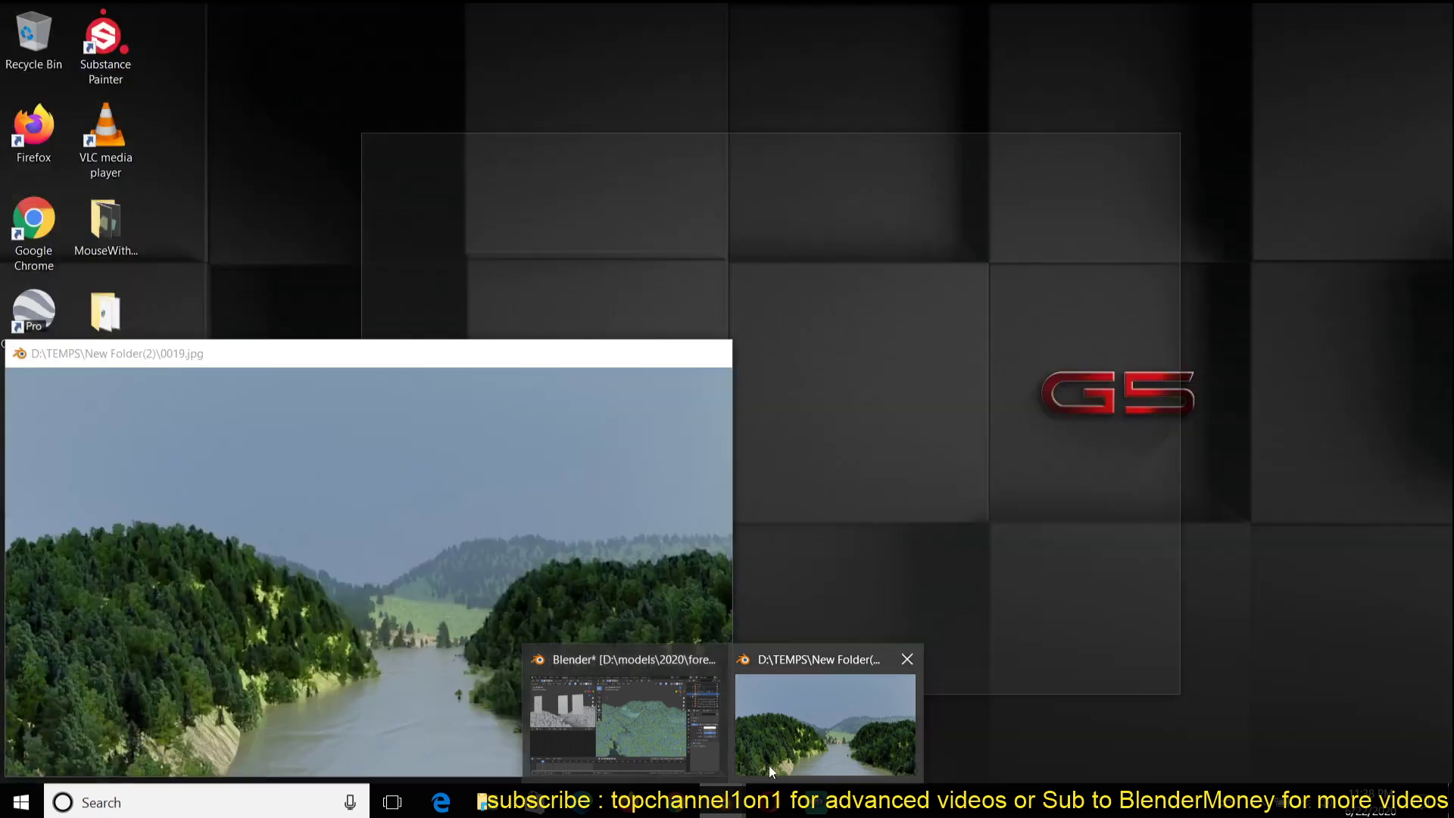
pyautogui.click(769, 765)
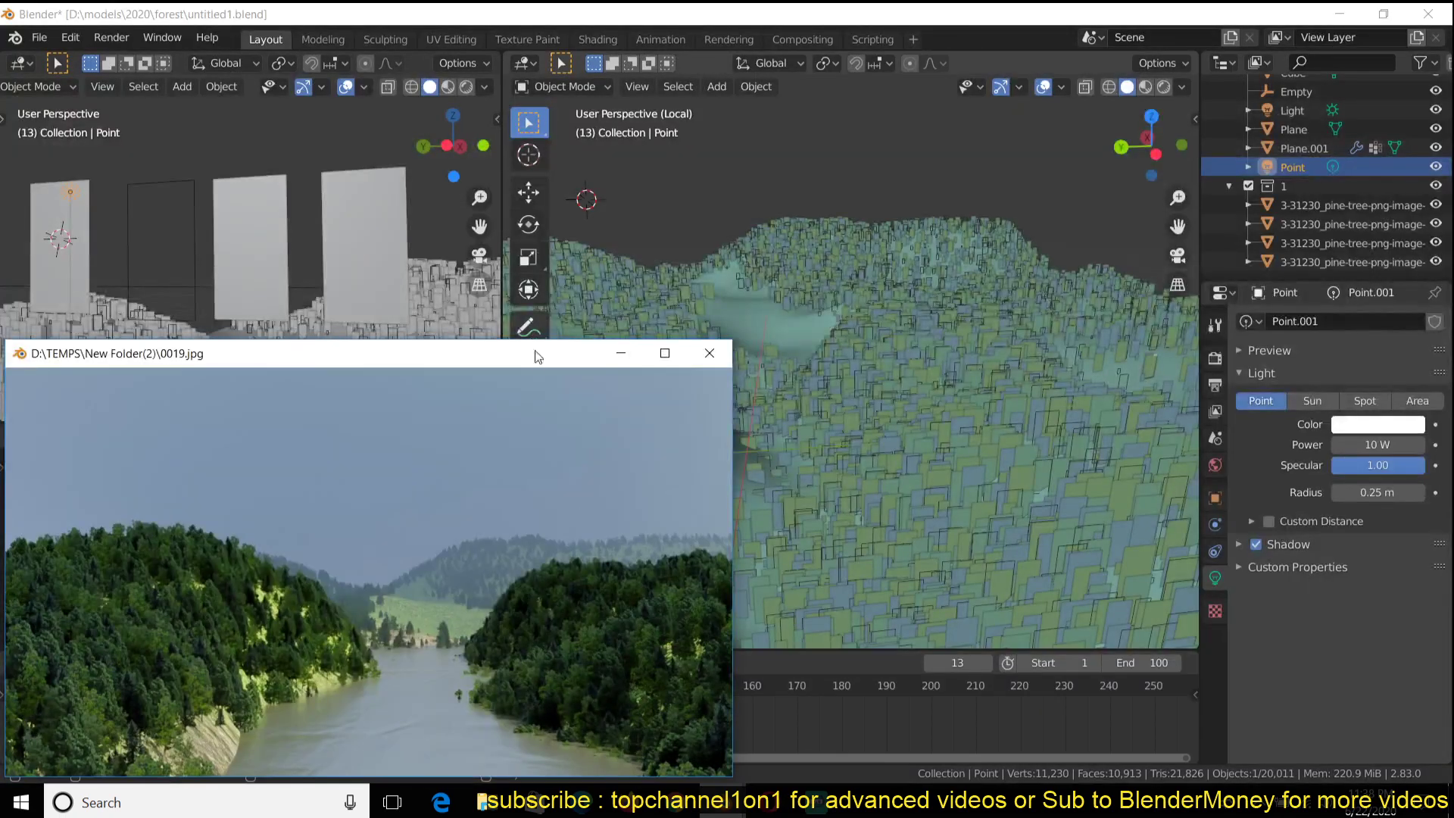
pyautogui.moveTo(538, 357); pyautogui.dragTo(715, 257)
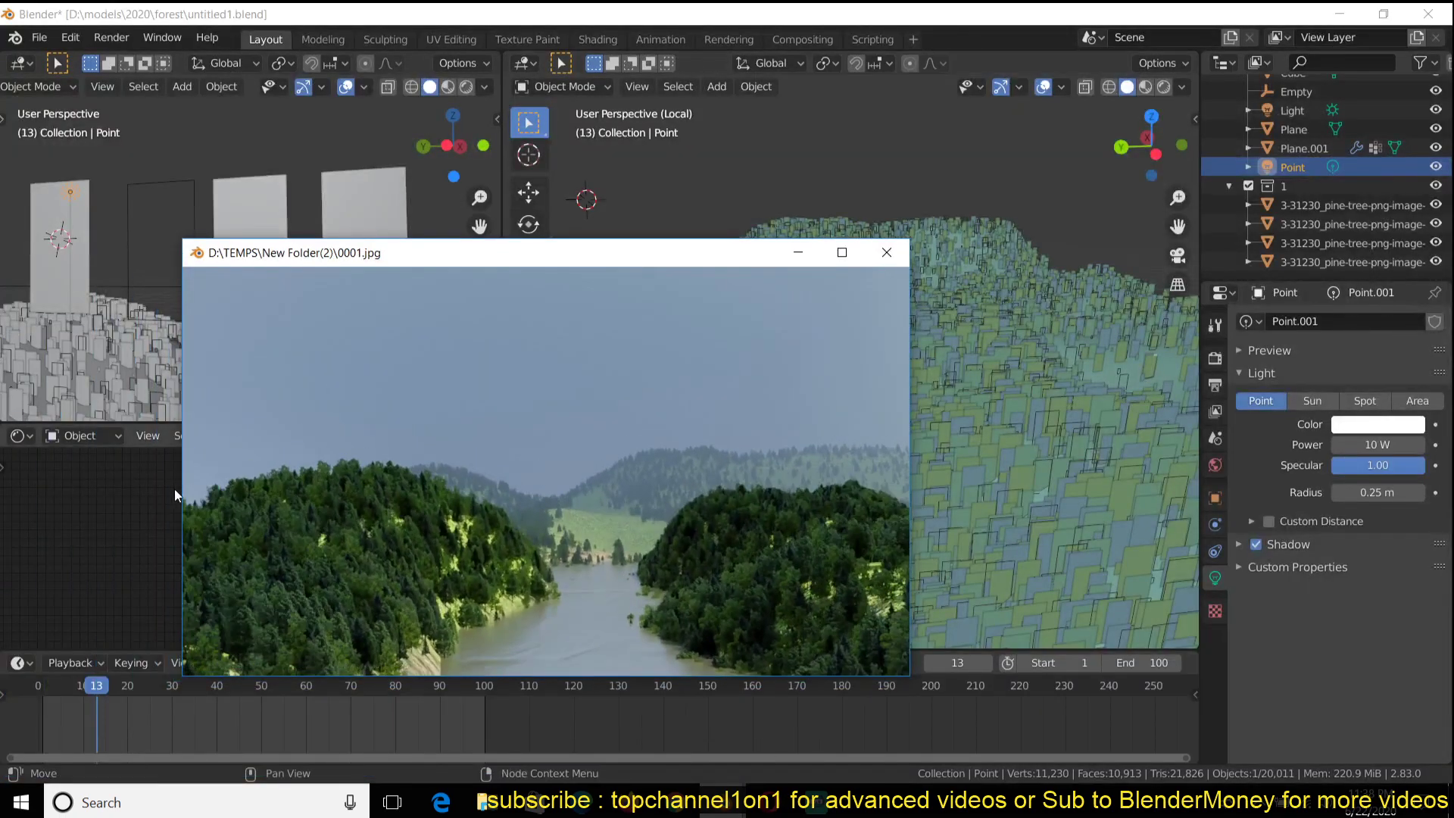